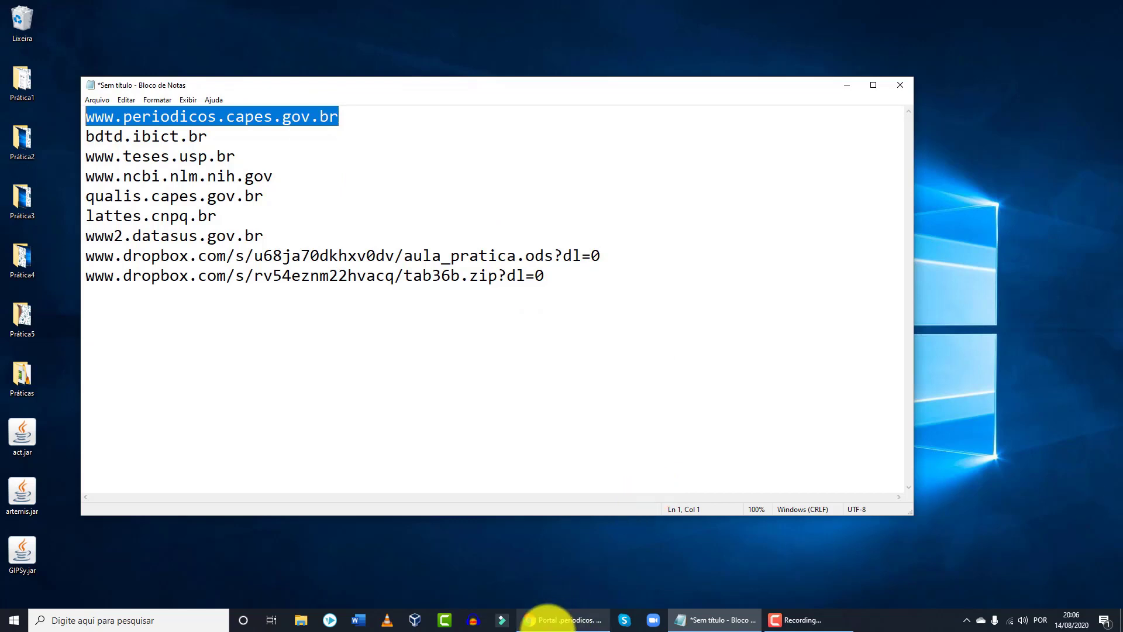
# Switch to the CAPES Periódicos portal in the browser and view its journal, book and database search options.
pyautogui.click(583, 620)
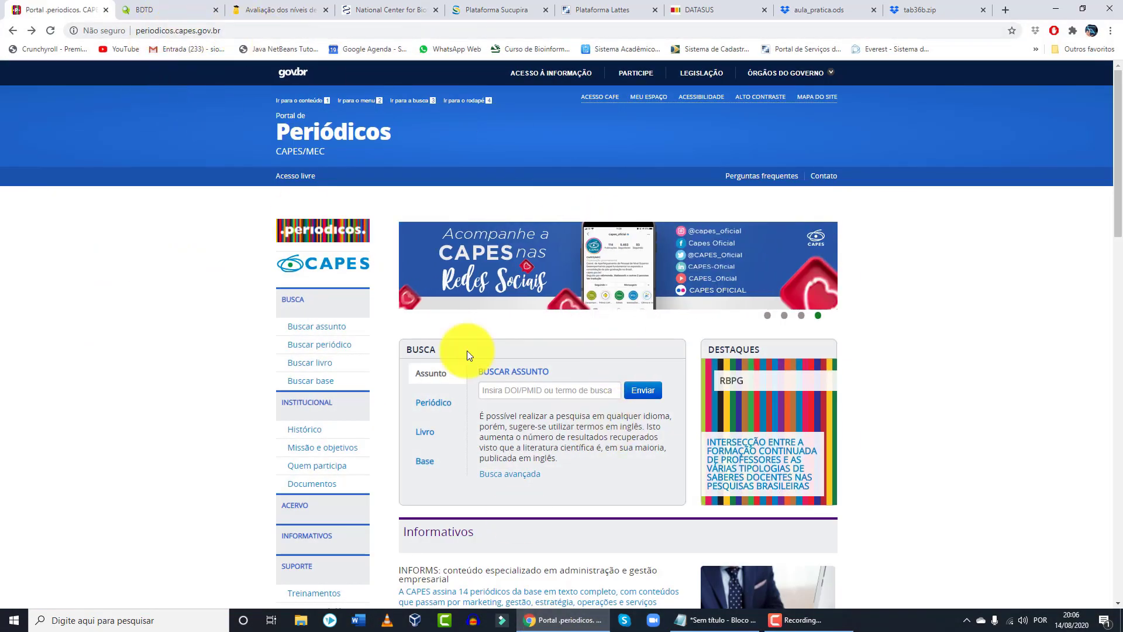
pyautogui.click(531, 390)
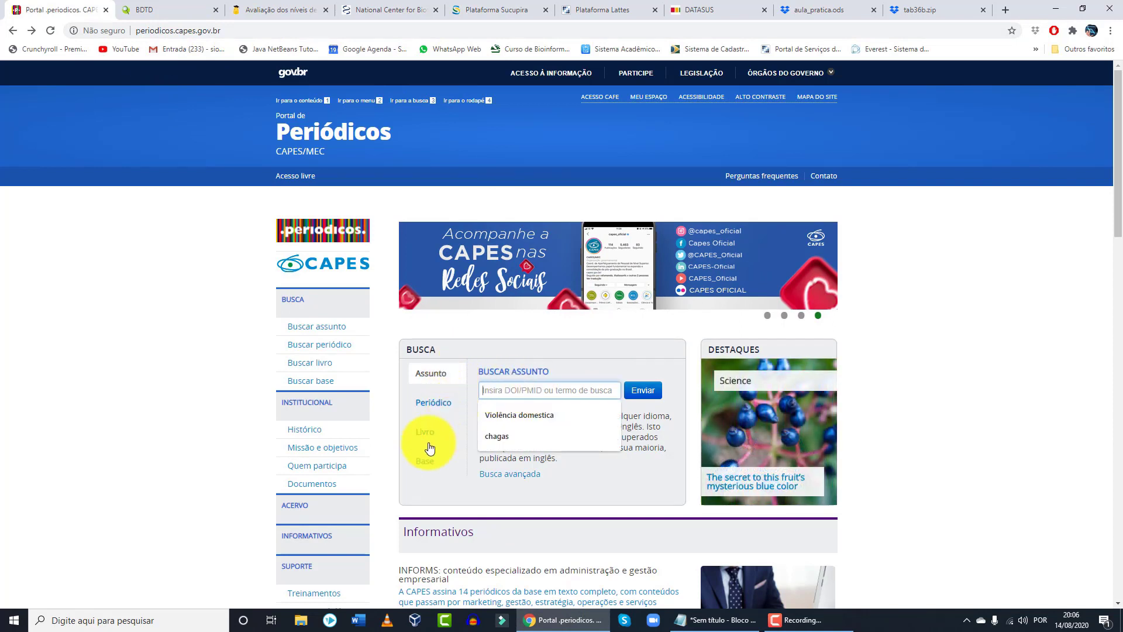
pyautogui.click(206, 299)
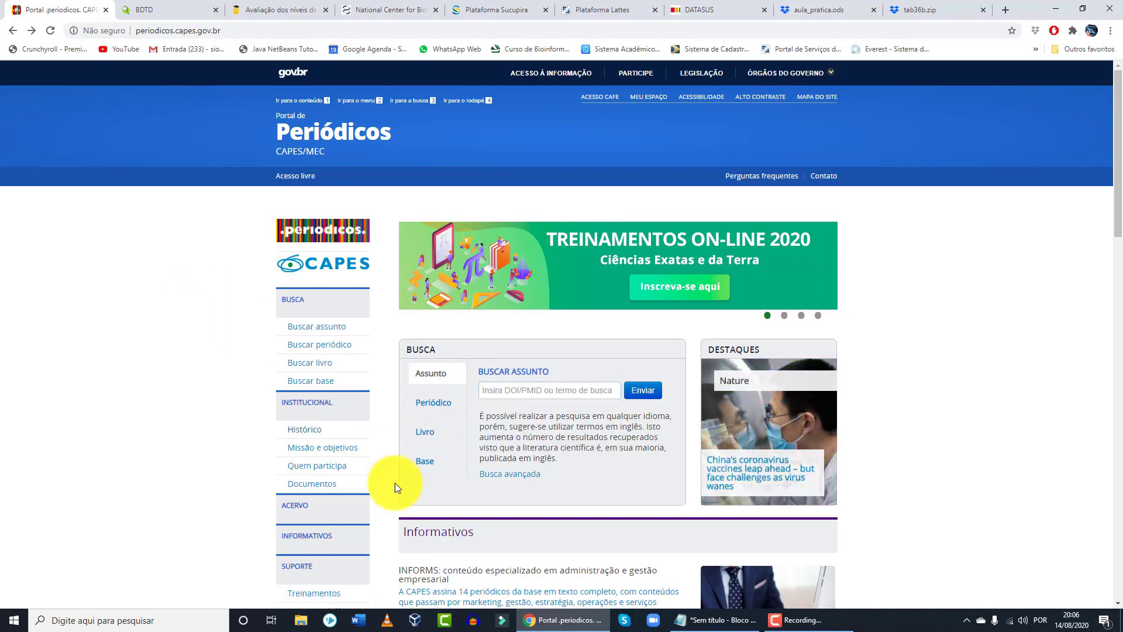
pyautogui.click(443, 407)
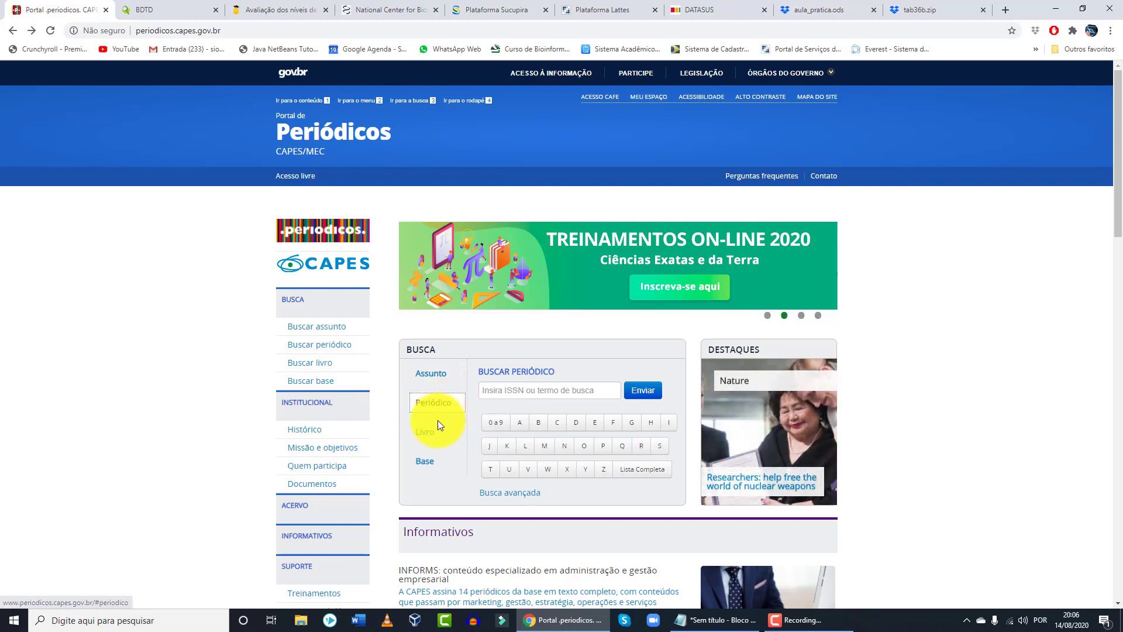
pyautogui.click(428, 437)
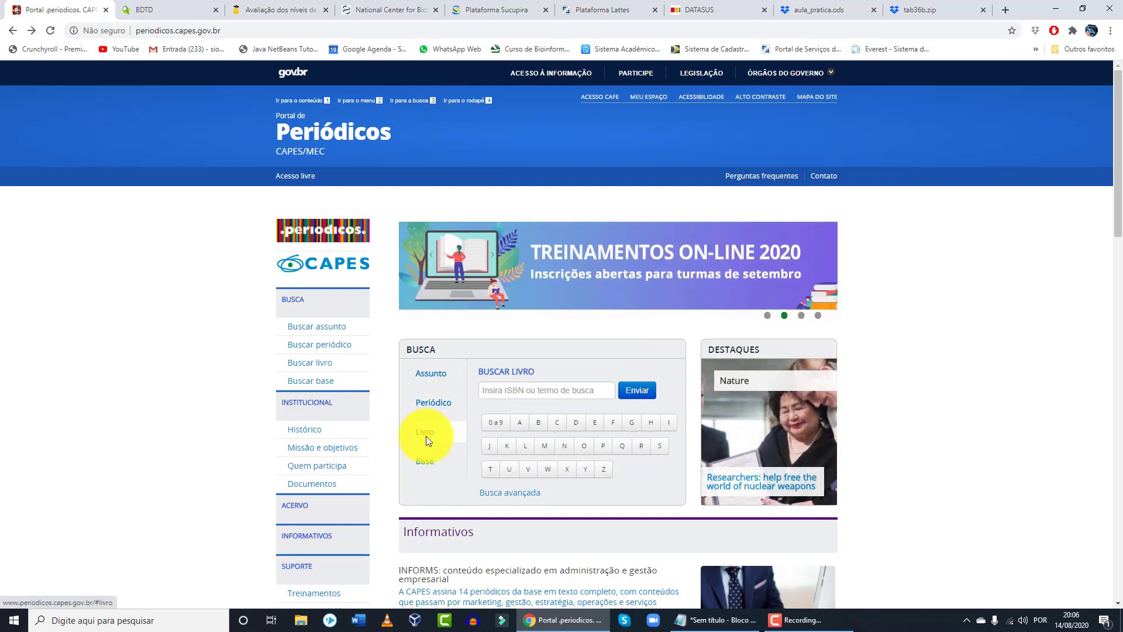
pyautogui.click(426, 468)
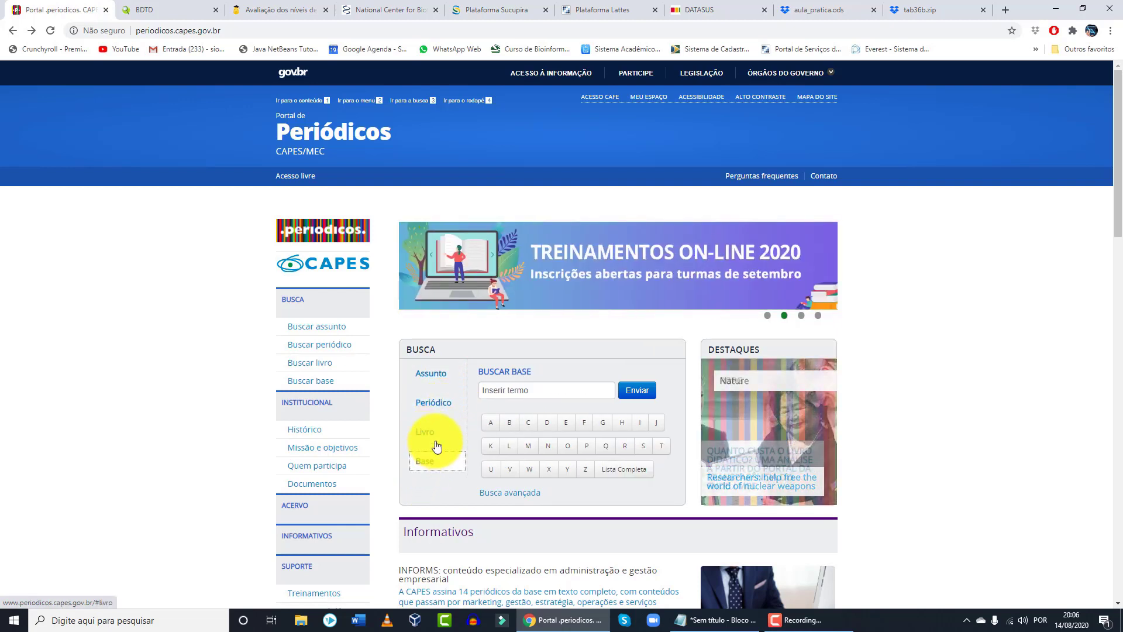
# Search the CAPES Periódicos portal by subject for "chagas".
pyautogui.click(433, 374)
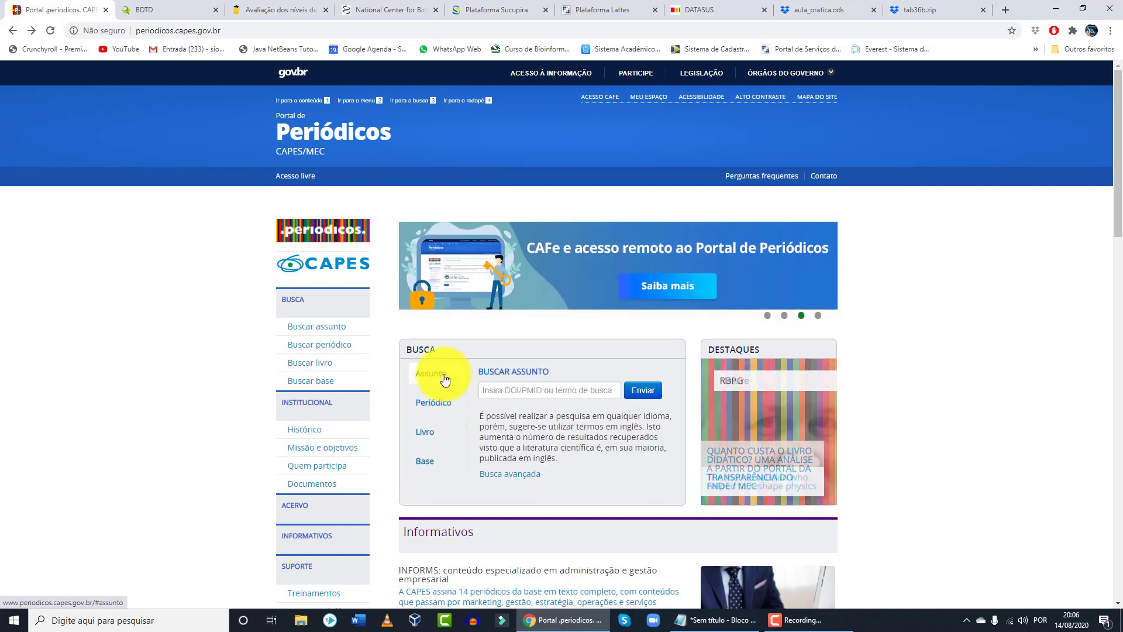
pyautogui.click(526, 396)
pyautogui.write('chagas')
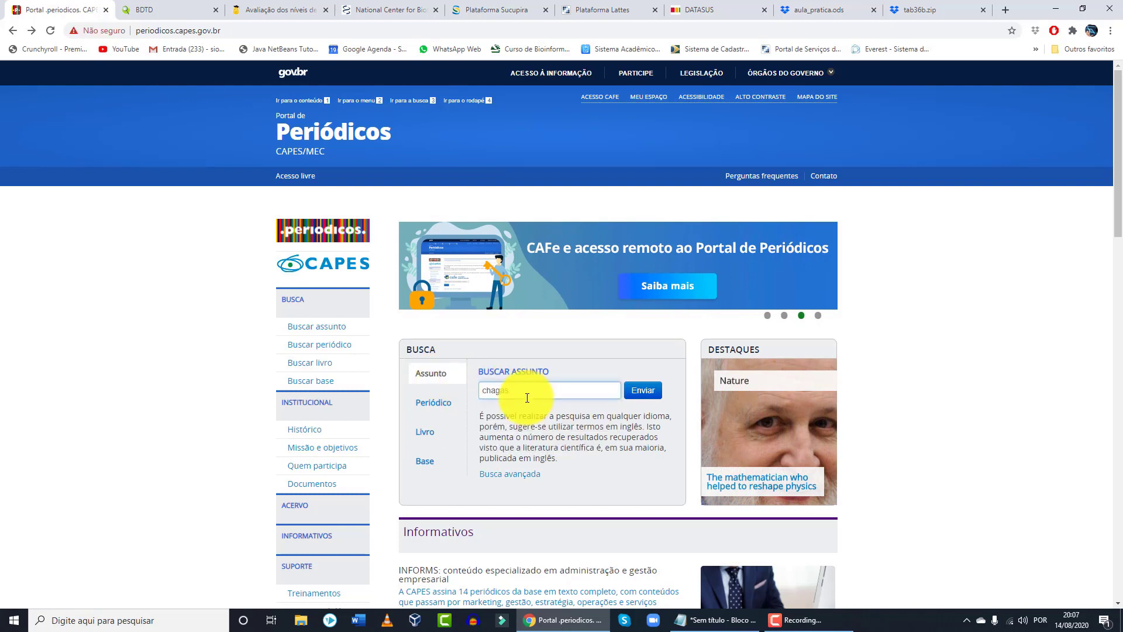
pyautogui.click(642, 391)
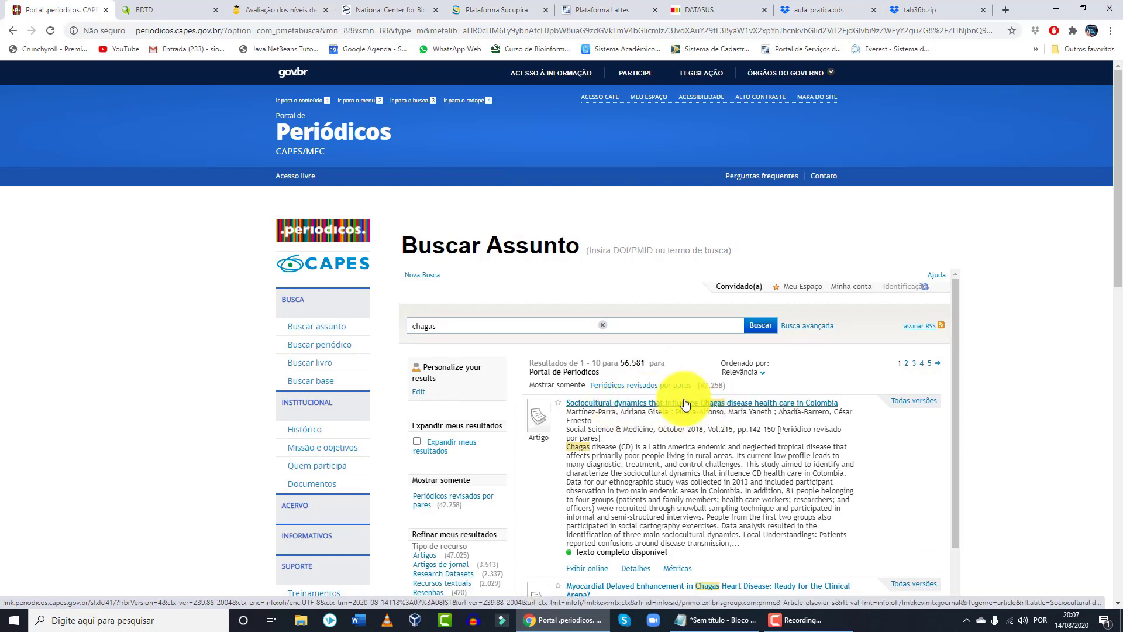
# Look over the chagas results and their refinement options, and filter the results by the language Português.
pyautogui.scroll(-10, 696, 408)
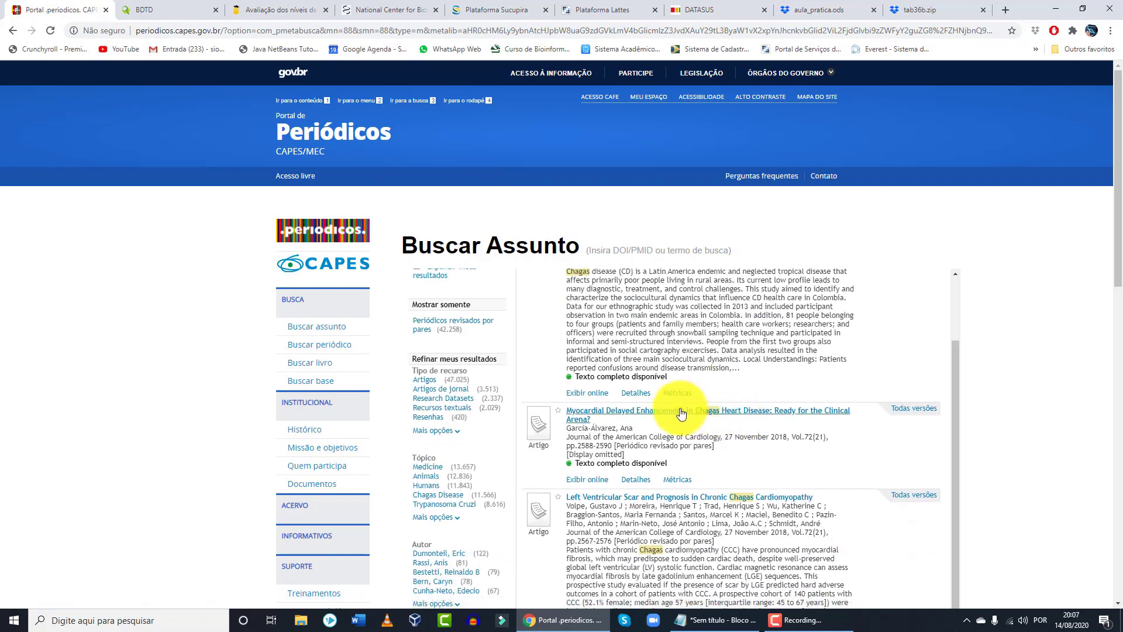
pyautogui.scroll(-4, 678, 407)
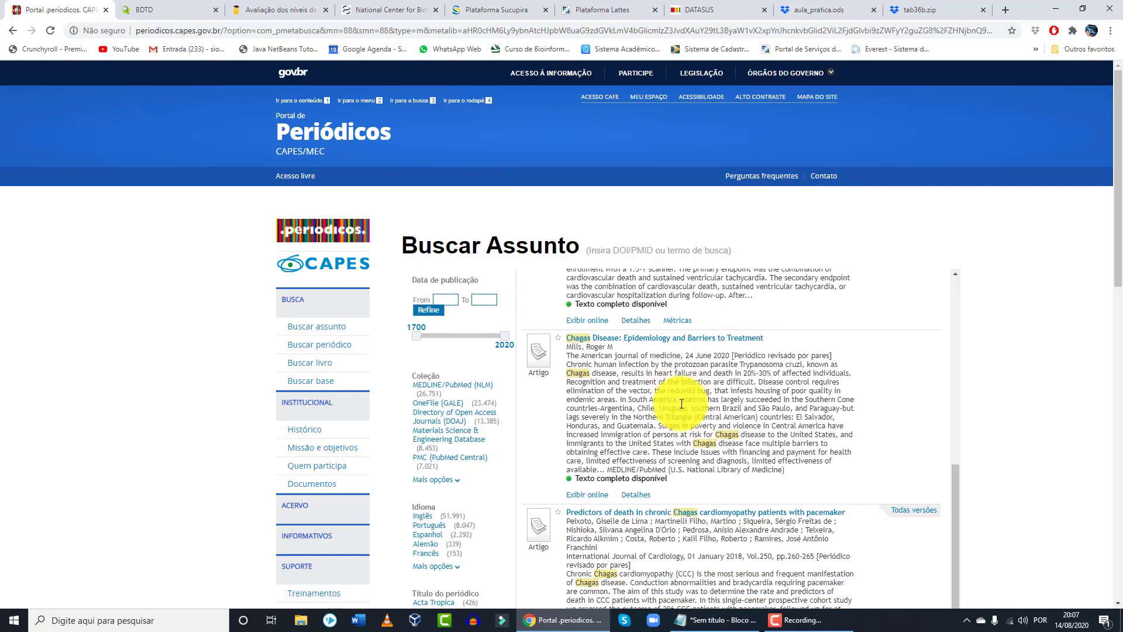
pyautogui.scroll(4, 575, 388)
pyautogui.scroll(2, 562, 386)
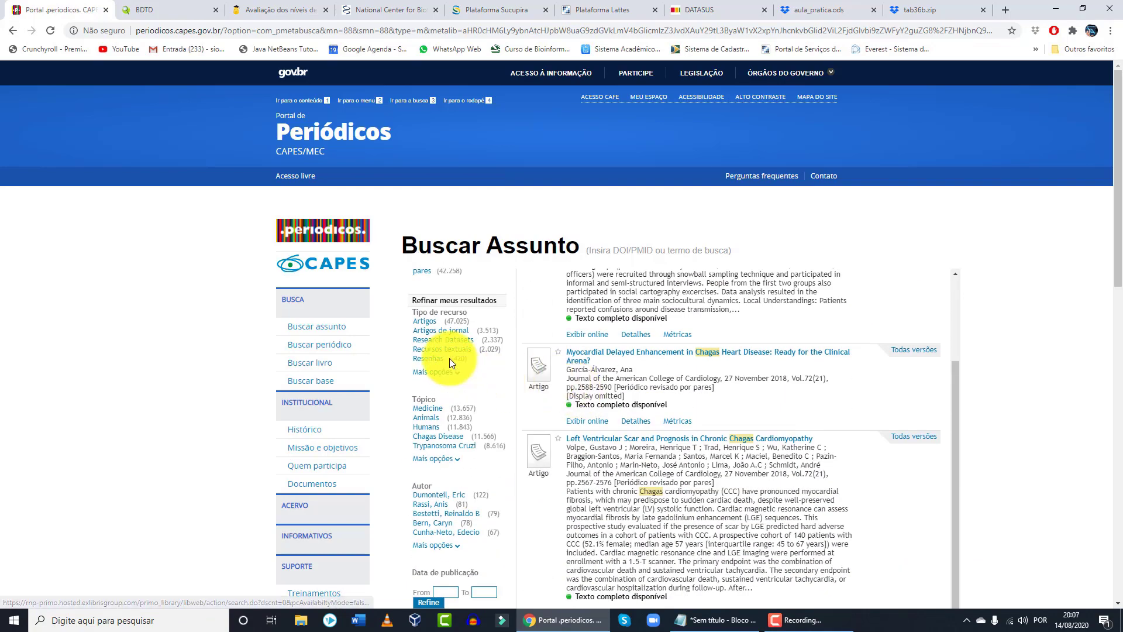
pyautogui.scroll(-2, 449, 358)
pyautogui.scroll(-5, 449, 358)
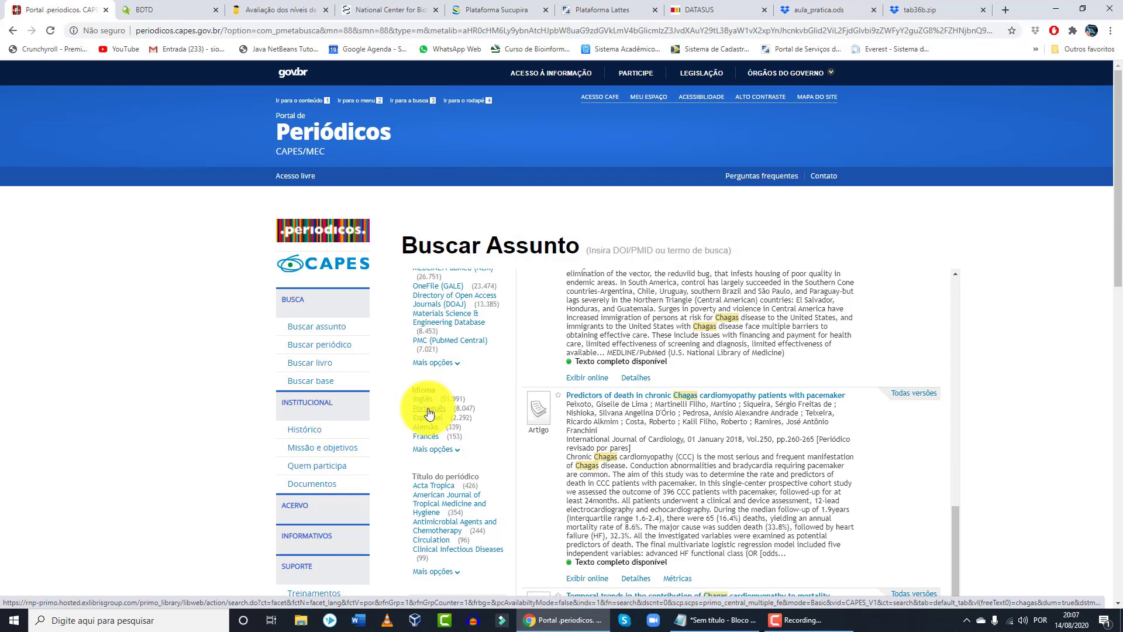
pyautogui.click(429, 408)
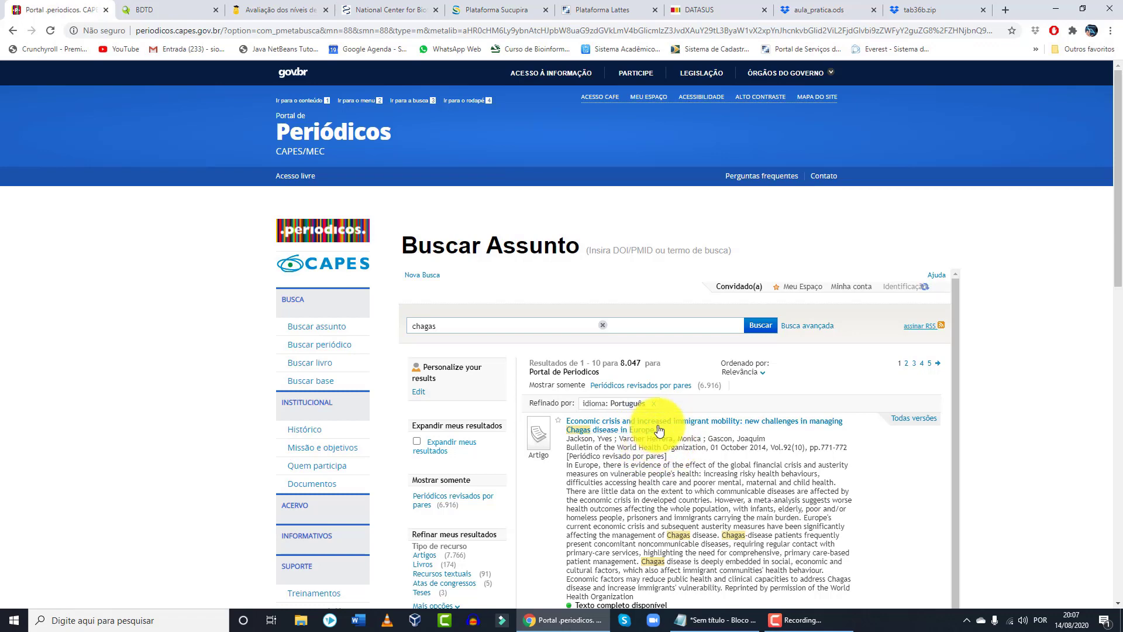
# Open the article "Doença de Chagas, doença do Brasil" from the filtered results and maximize its window.
pyautogui.scroll(-5, 664, 506)
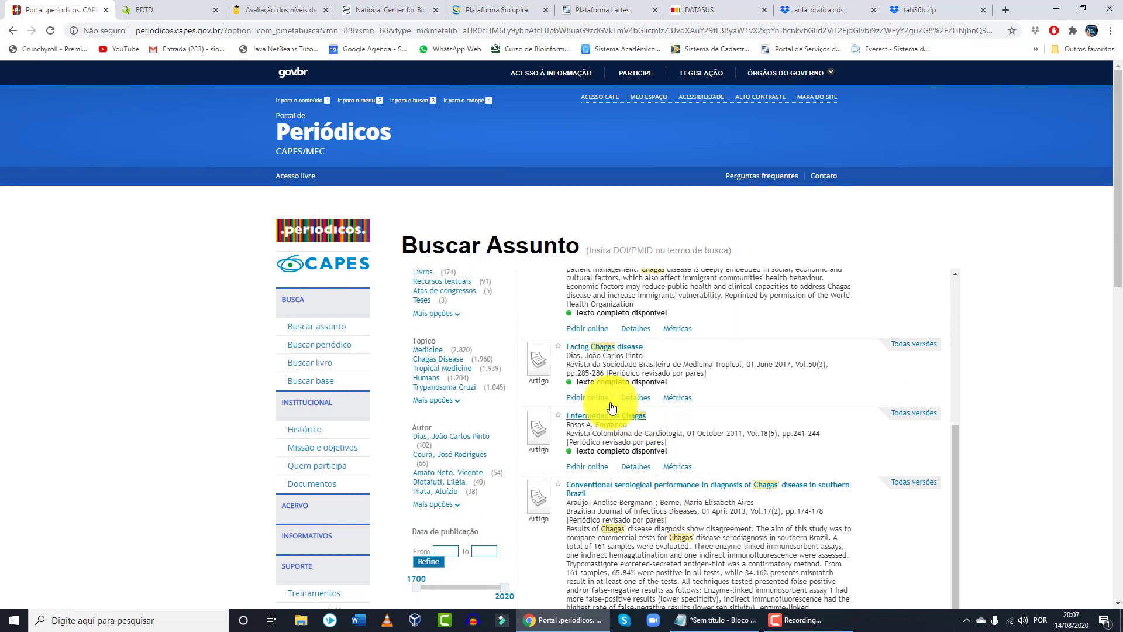
pyautogui.scroll(-2, 661, 433)
pyautogui.scroll(-3, 642, 420)
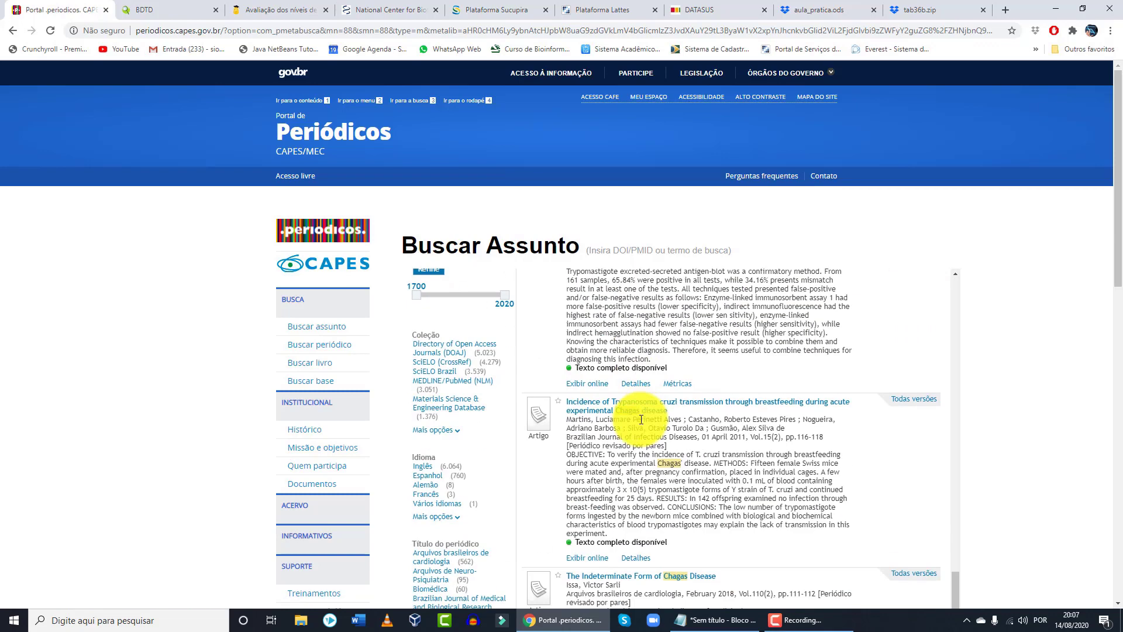
pyautogui.scroll(-2, 642, 419)
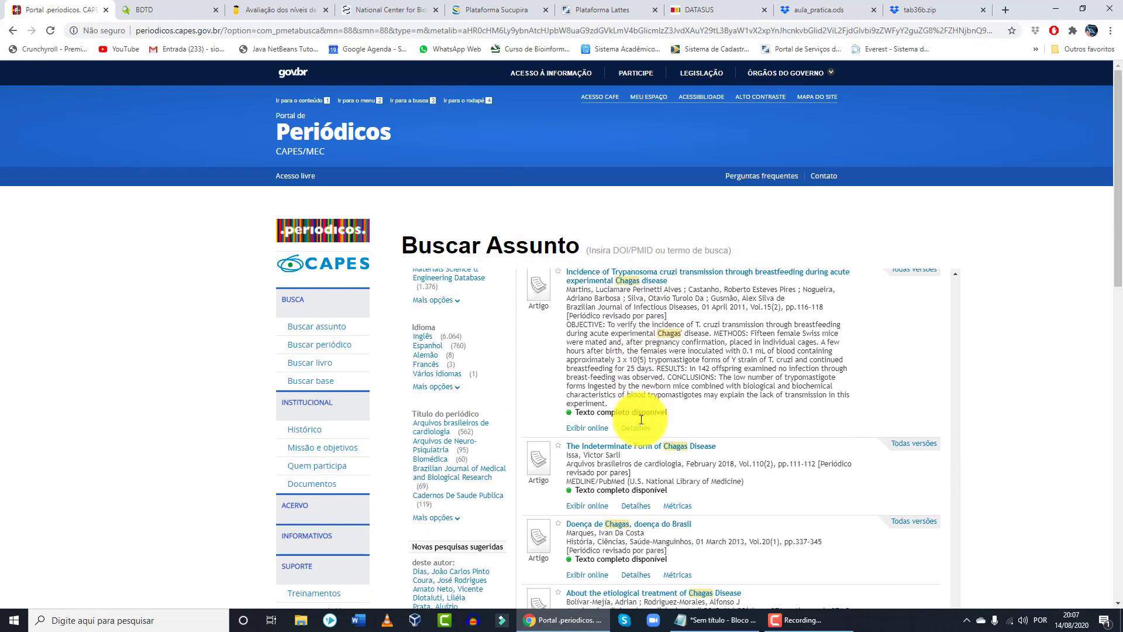
pyautogui.scroll(-2, 641, 419)
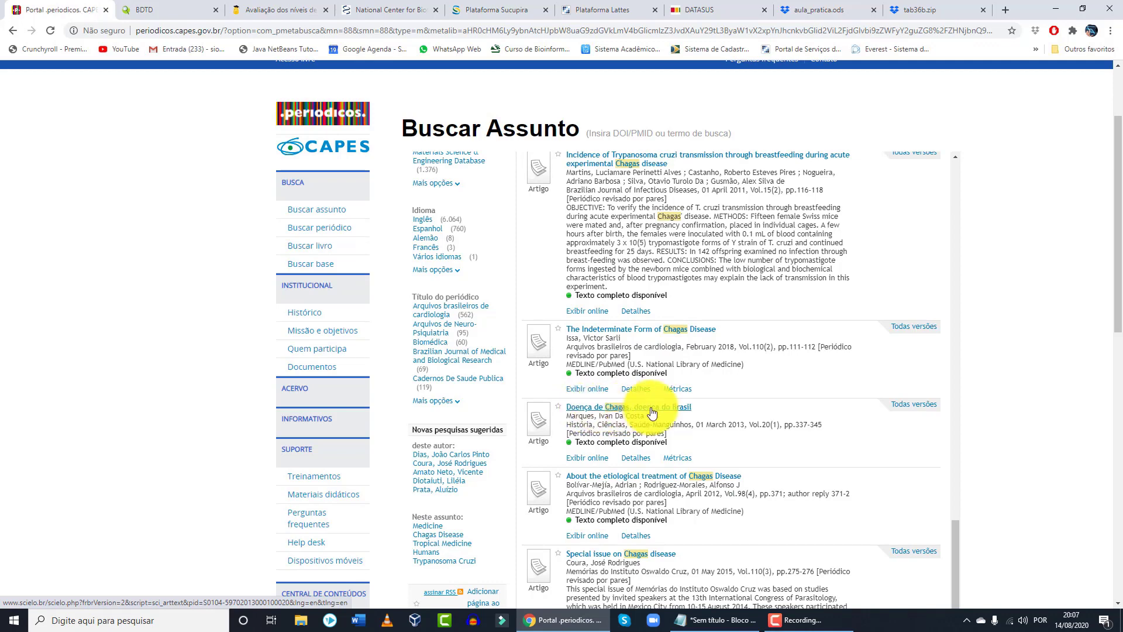
pyautogui.click(652, 413)
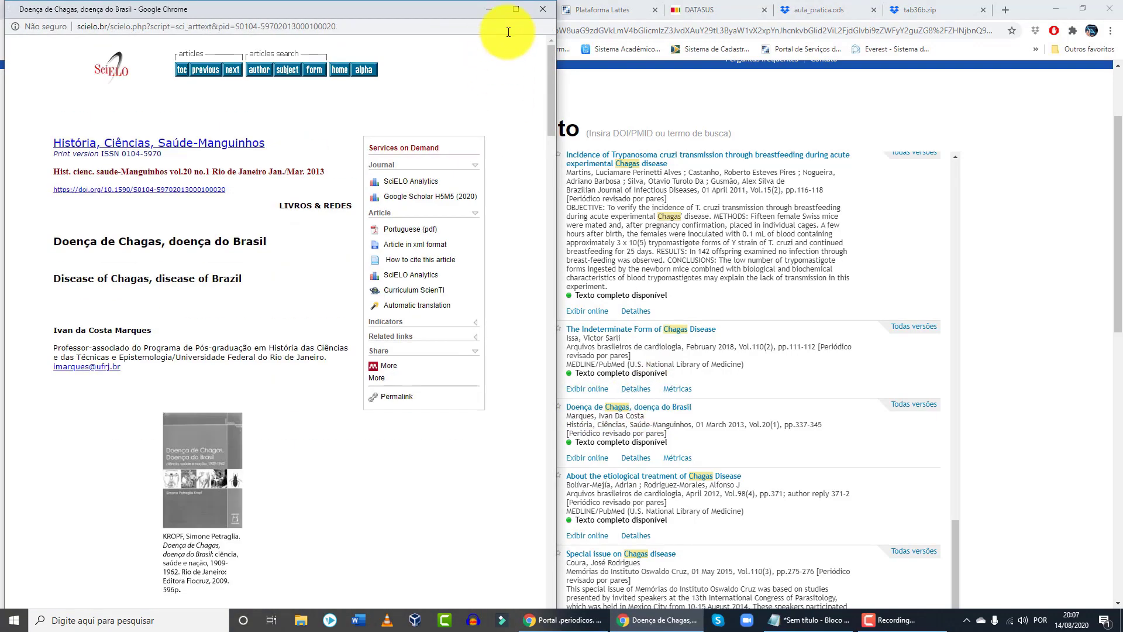
pyautogui.click(521, 7)
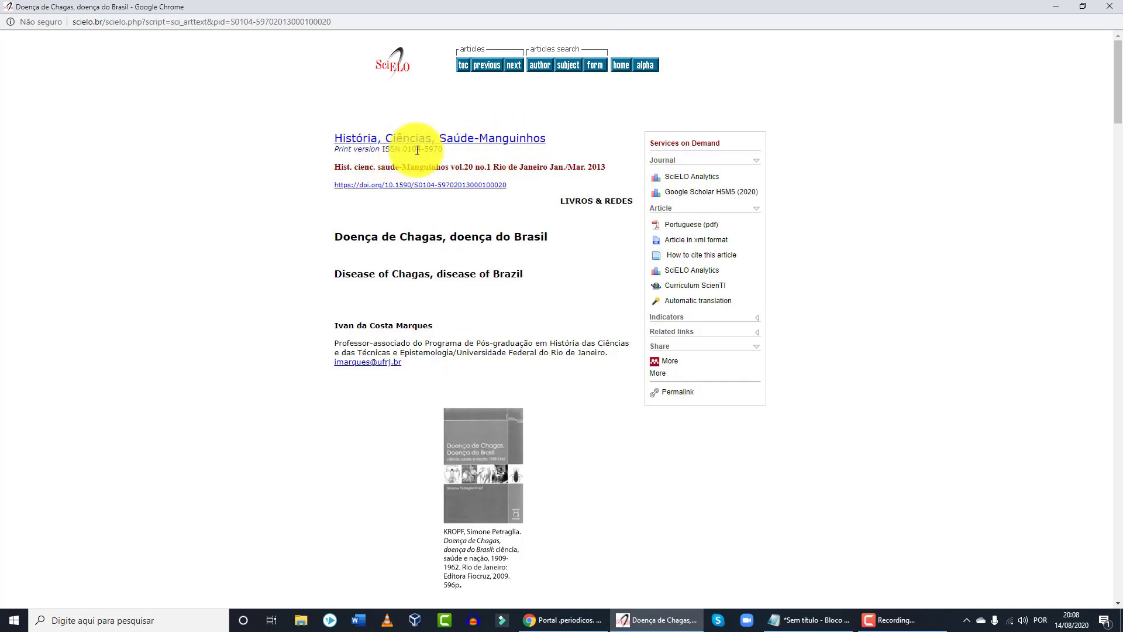
# Highlight the journal's ISSN number and look through the whole article down to its references and back to its heading.
pyautogui.moveTo(404, 150); pyautogui.dragTo(443, 157)
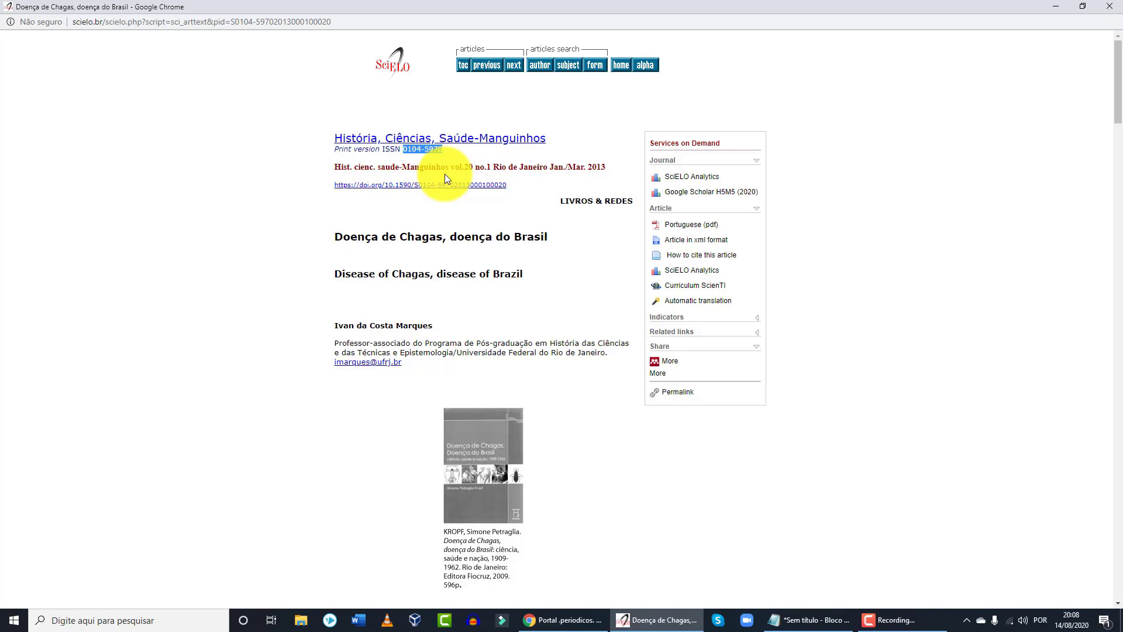
pyautogui.scroll(-6, 515, 357)
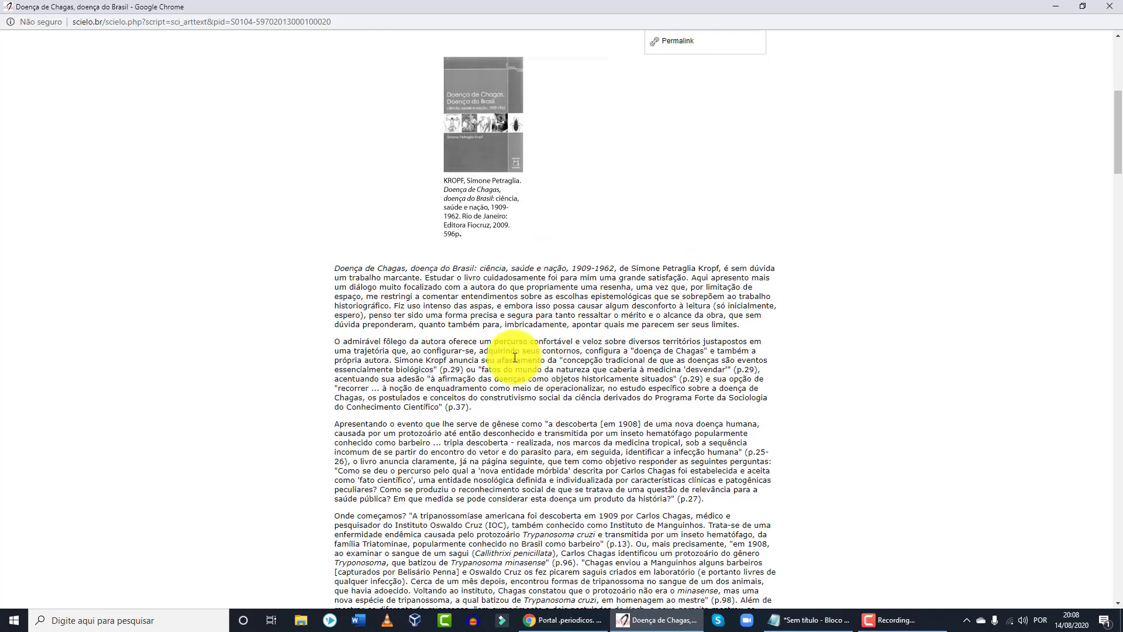
pyautogui.scroll(3, 439, 351)
pyautogui.scroll(-1, 377, 290)
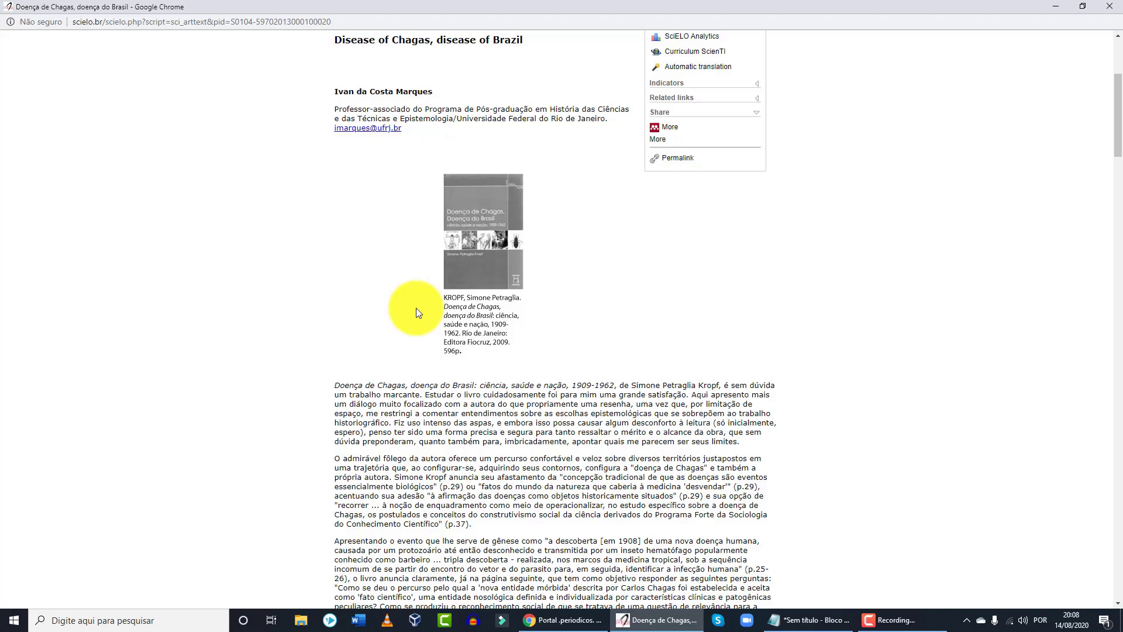
pyautogui.scroll(-5, 421, 333)
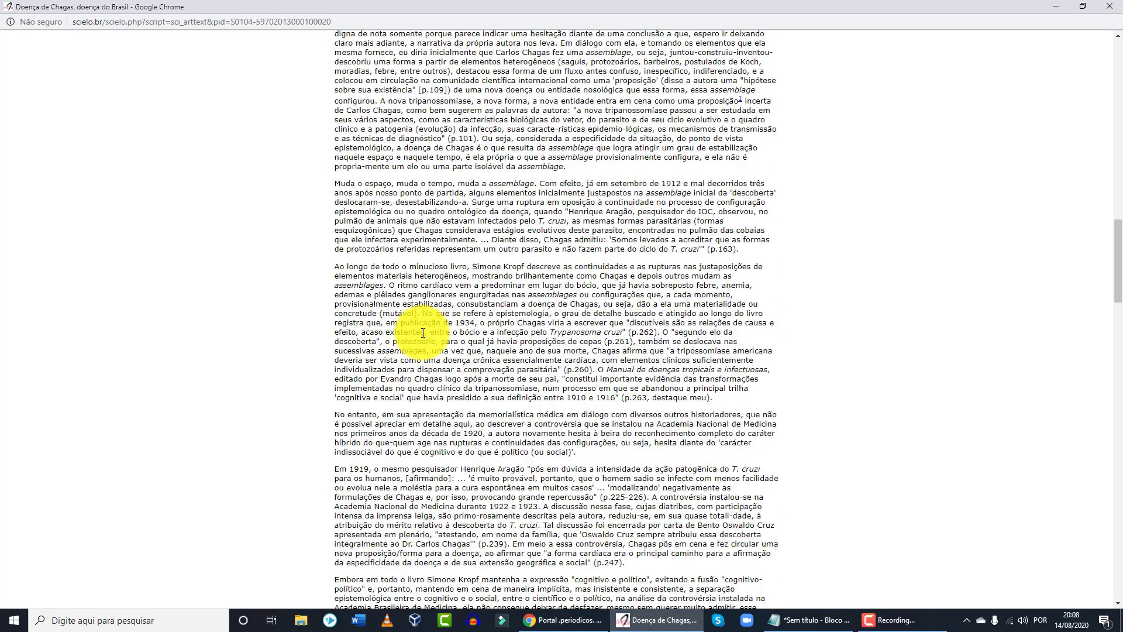
pyautogui.scroll(10, 426, 333)
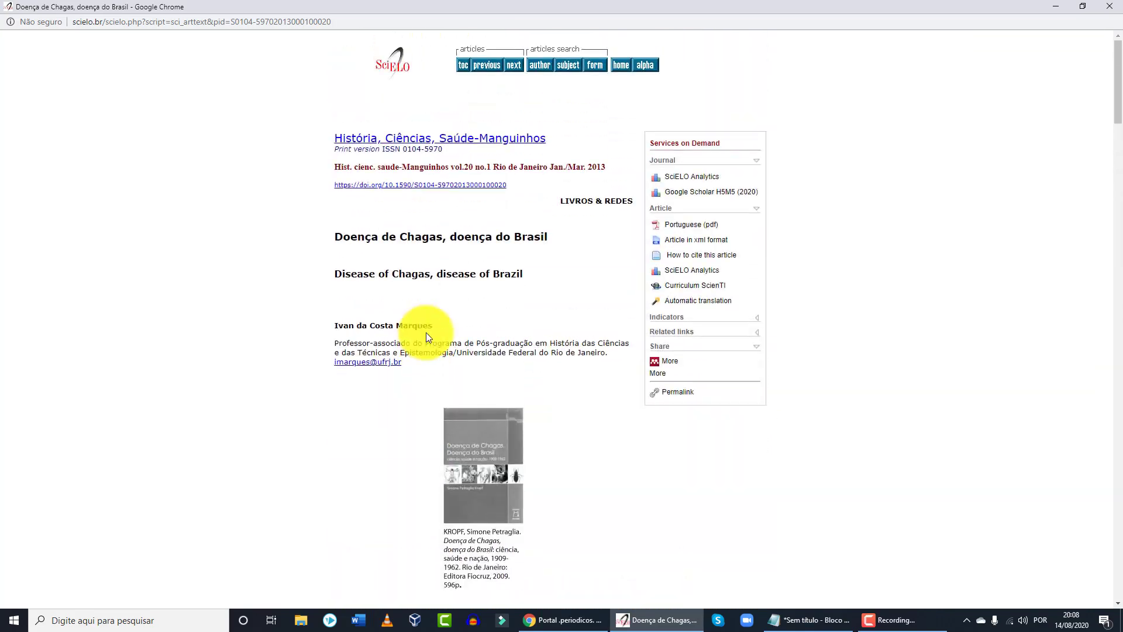
pyautogui.scroll(-8, 426, 332)
pyautogui.scroll(-20, 428, 332)
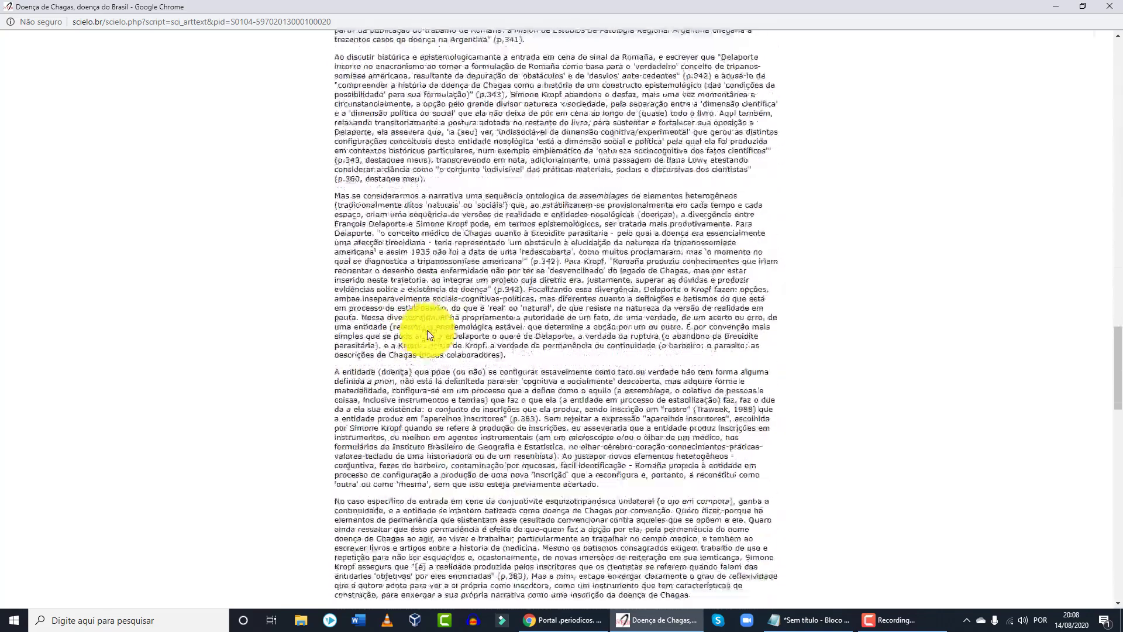
pyautogui.scroll(-15, 427, 334)
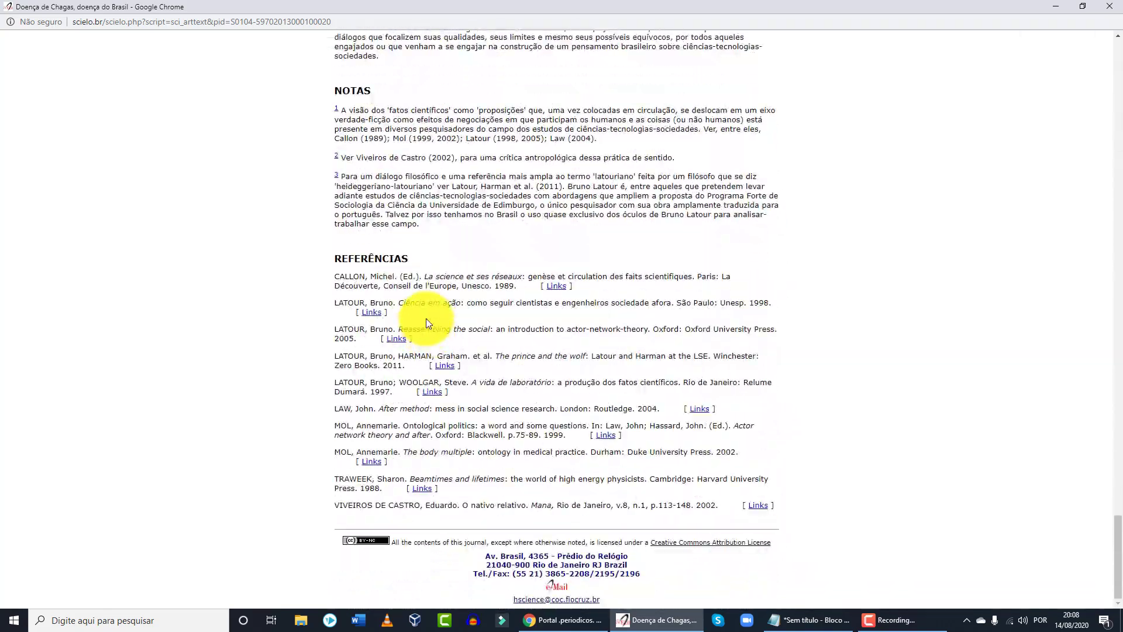
pyautogui.scroll(20, 644, 361)
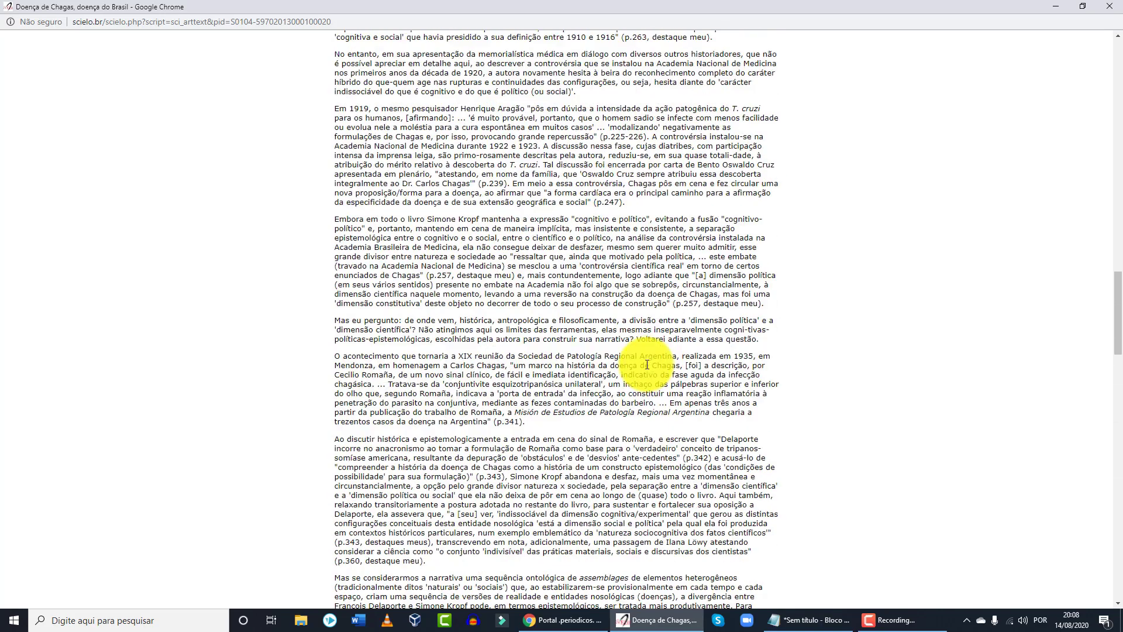
pyautogui.scroll(20, 648, 364)
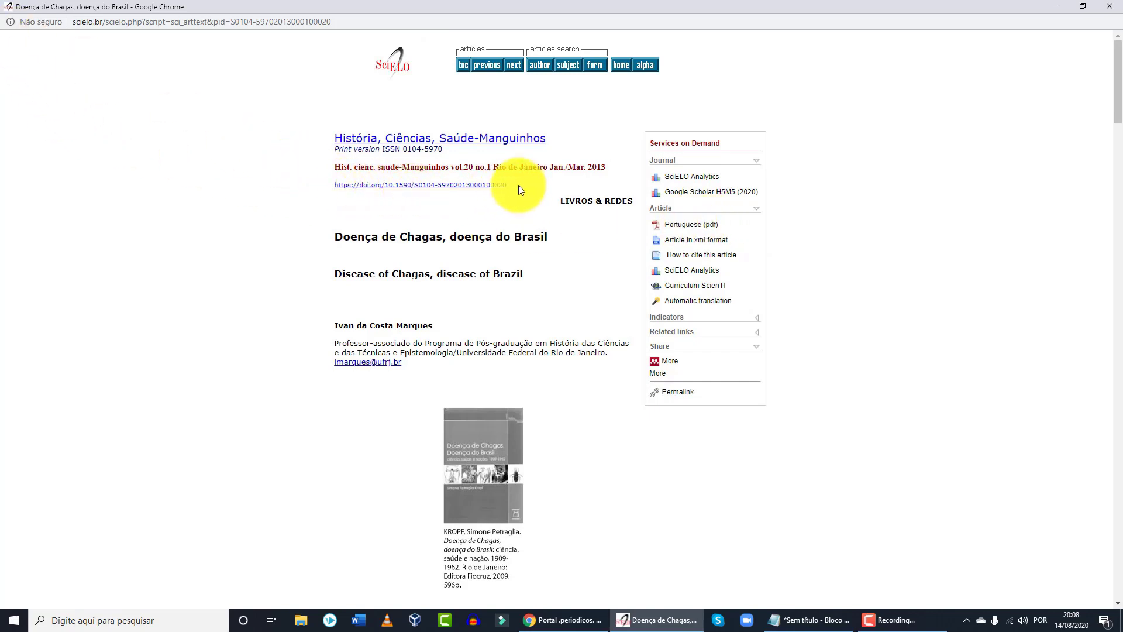
# Highlight the DOI identifier in the link under the journal heading, and close the article window.
pyautogui.moveTo(395, 195); pyautogui.dragTo(389, 186)
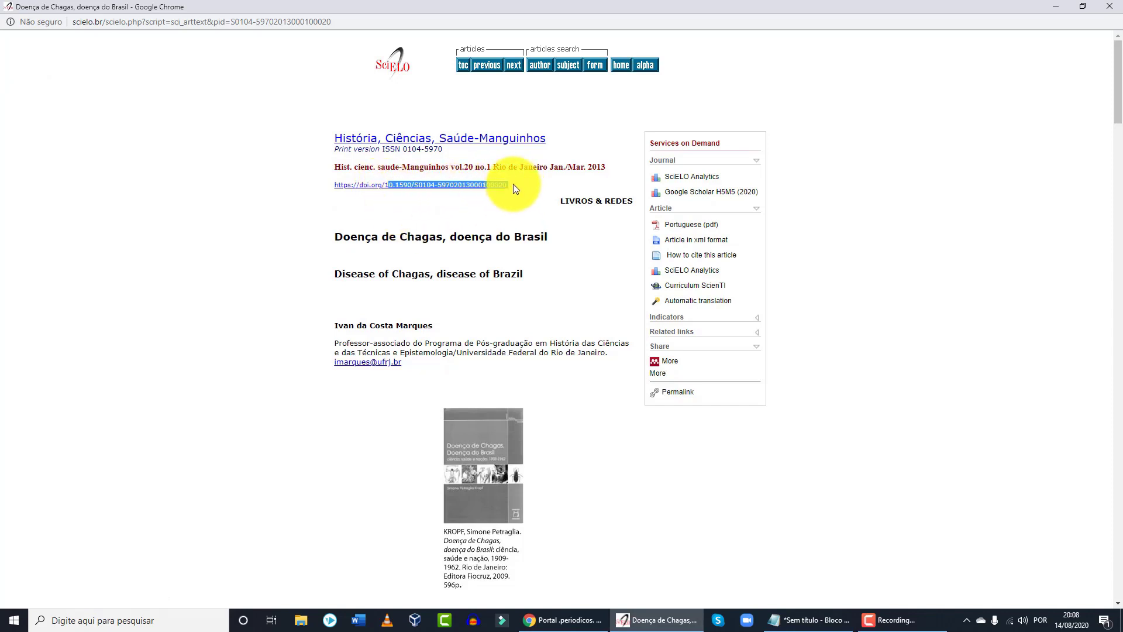
pyautogui.moveTo(513, 186); pyautogui.dragTo(387, 185)
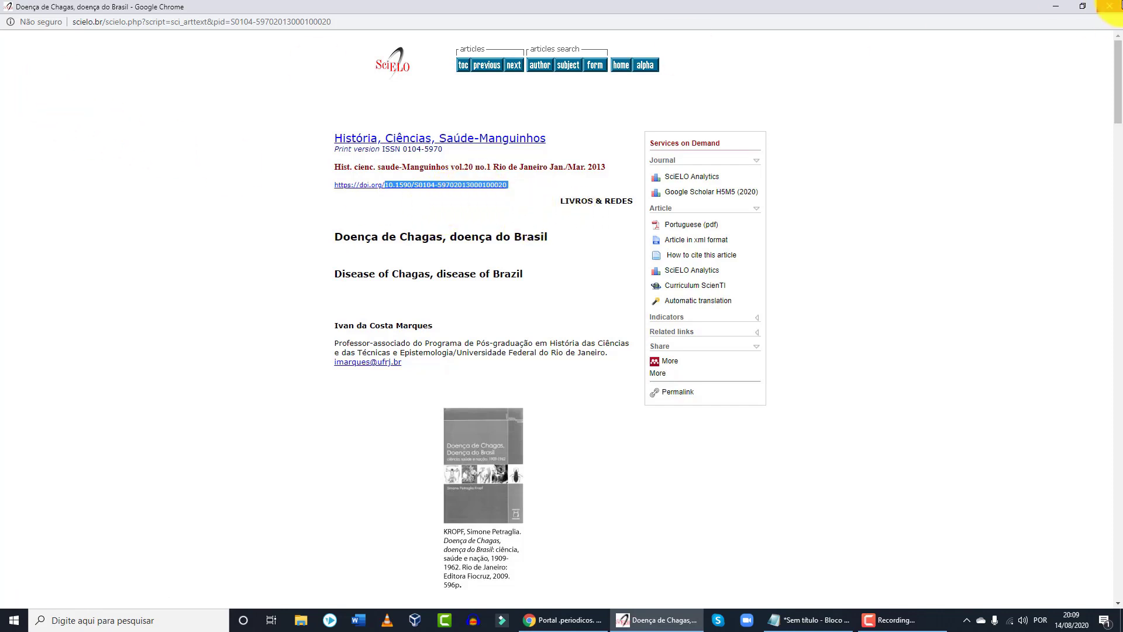
pyautogui.click(1110, 6)
# Search the BDTD thesis library for "chagas" and open the record "Contribuição ao estudo da doença de Chagas".
pyautogui.hotkey('alt', 'Tab')
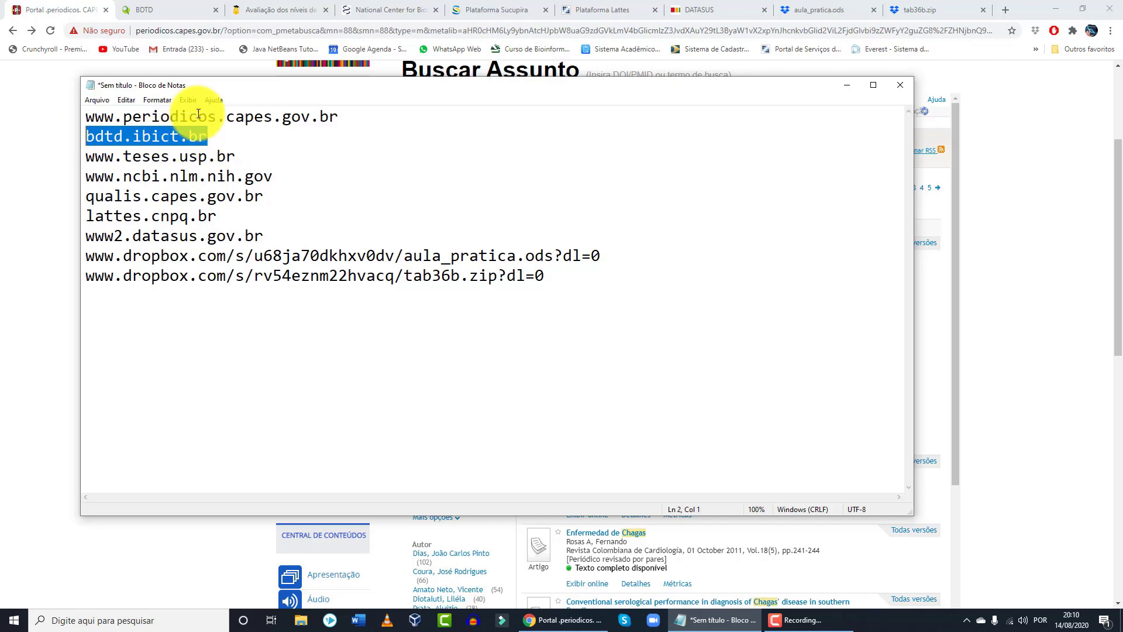
pyautogui.click(167, 10)
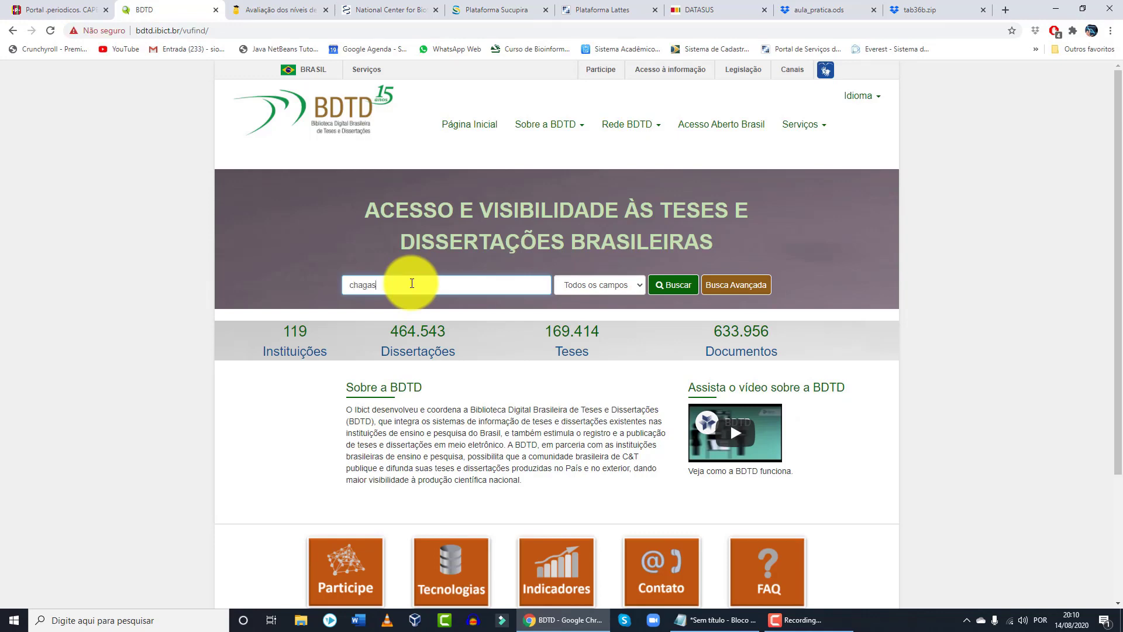
pyautogui.press('Return')
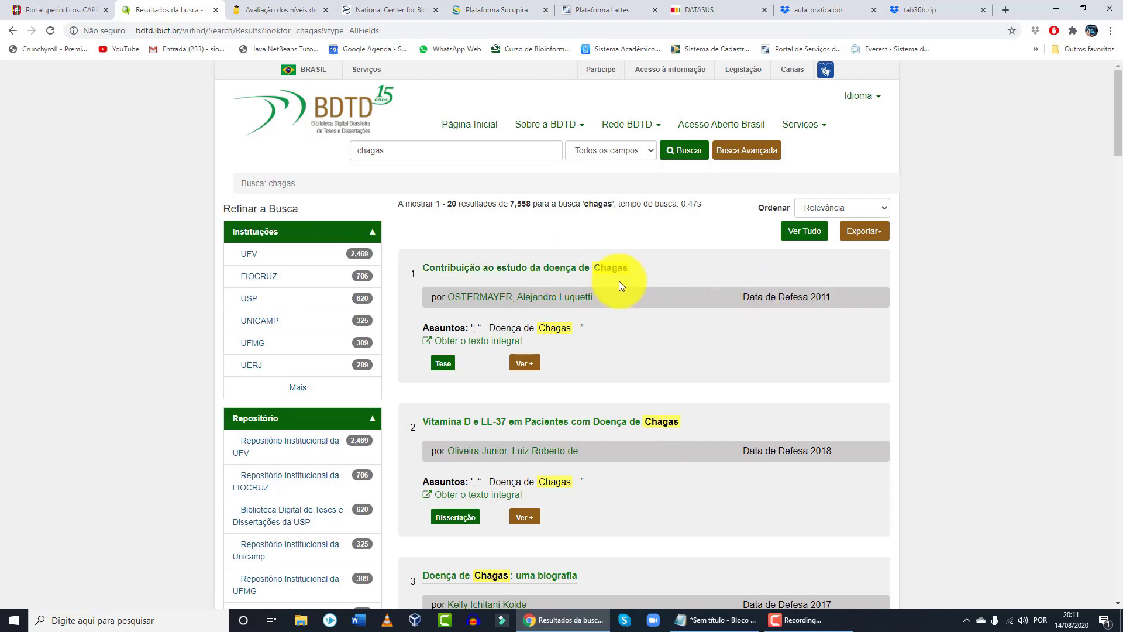
pyautogui.click(547, 268)
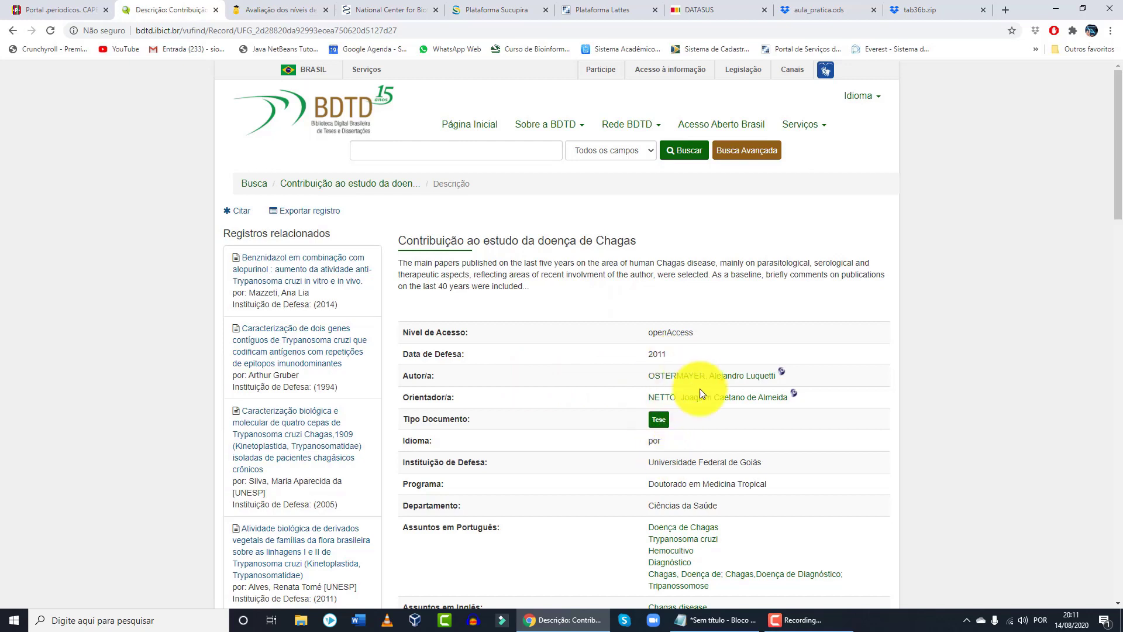
# Highlight the defending institution in the thesis record, look through its details, and open the full-text download link.
pyautogui.moveTo(649, 461); pyautogui.dragTo(821, 460)
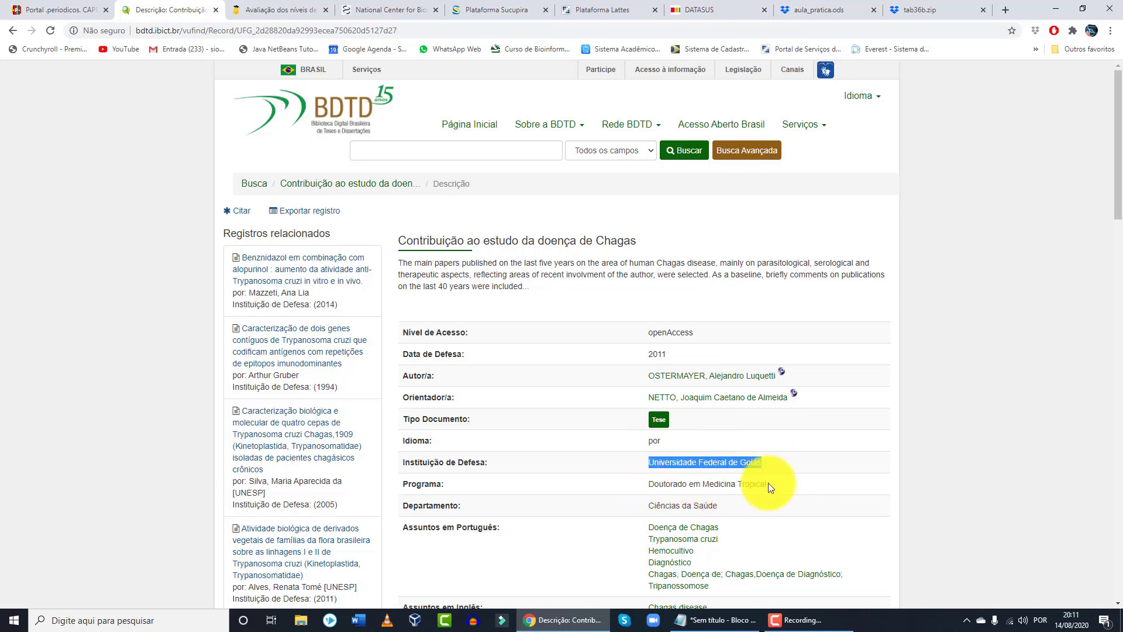
pyautogui.click(648, 461)
pyautogui.scroll(-2, 769, 463)
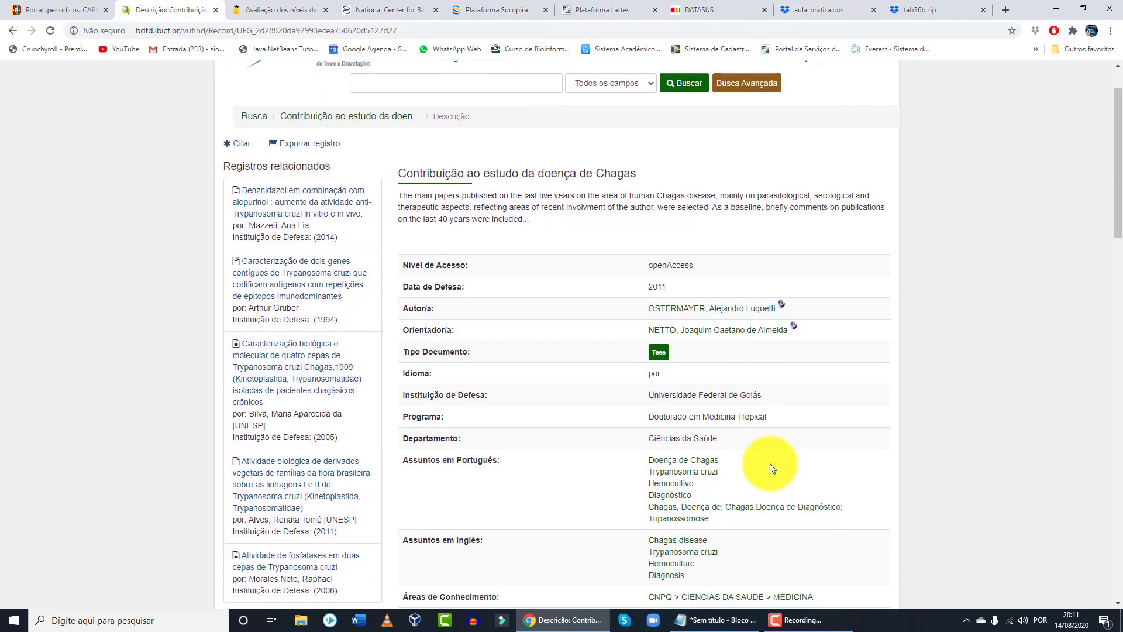
pyautogui.scroll(2, 747, 372)
pyautogui.scroll(-5, 747, 375)
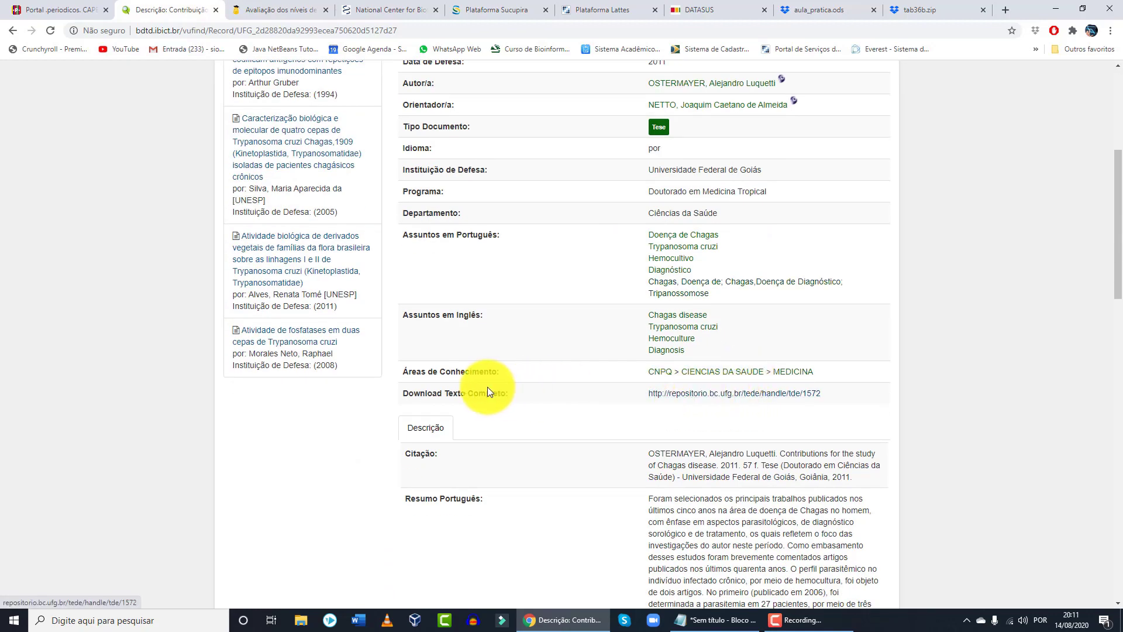
pyautogui.click(747, 394)
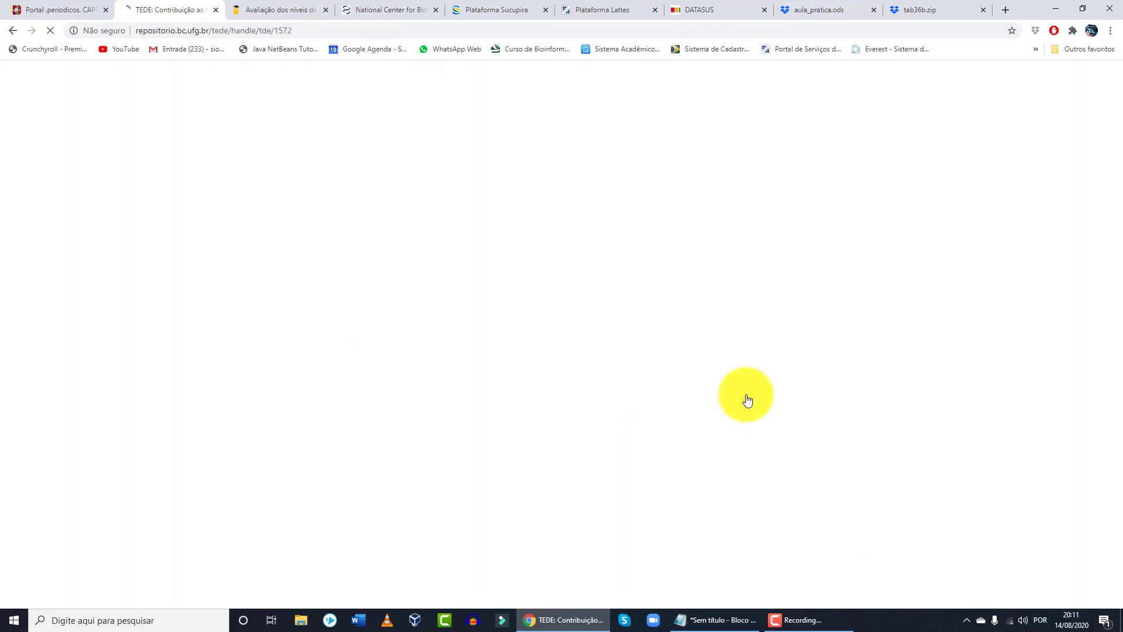
# Look through the thesis's repository page down to its associated file, and highlight "ufg" in the page's web address.
pyautogui.scroll(-10, 591, 402)
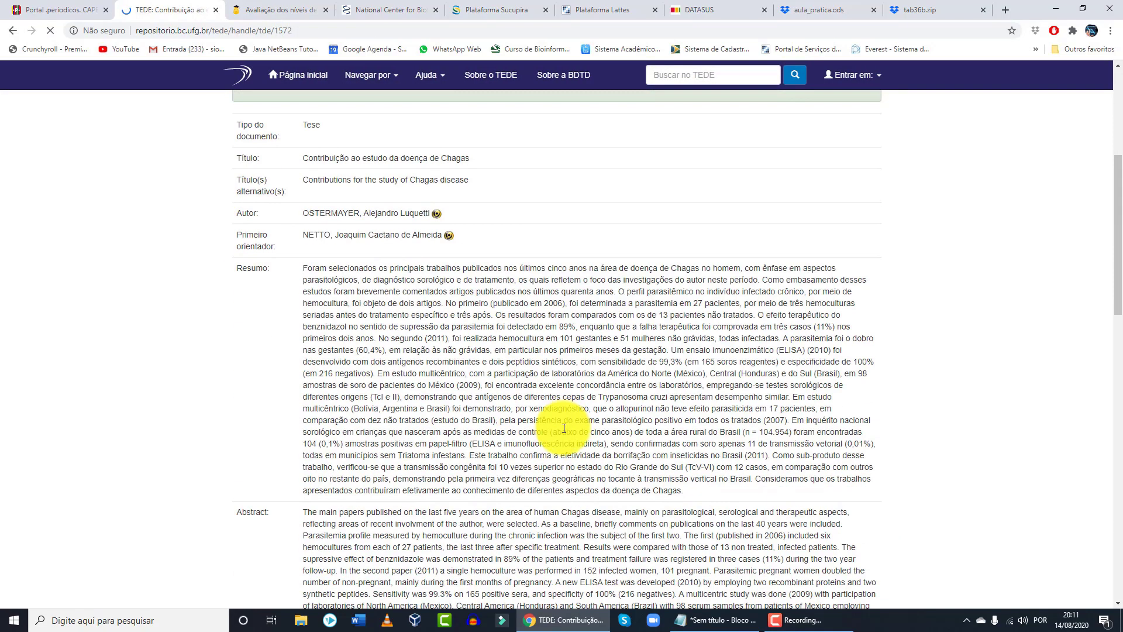
pyautogui.scroll(-8, 568, 424)
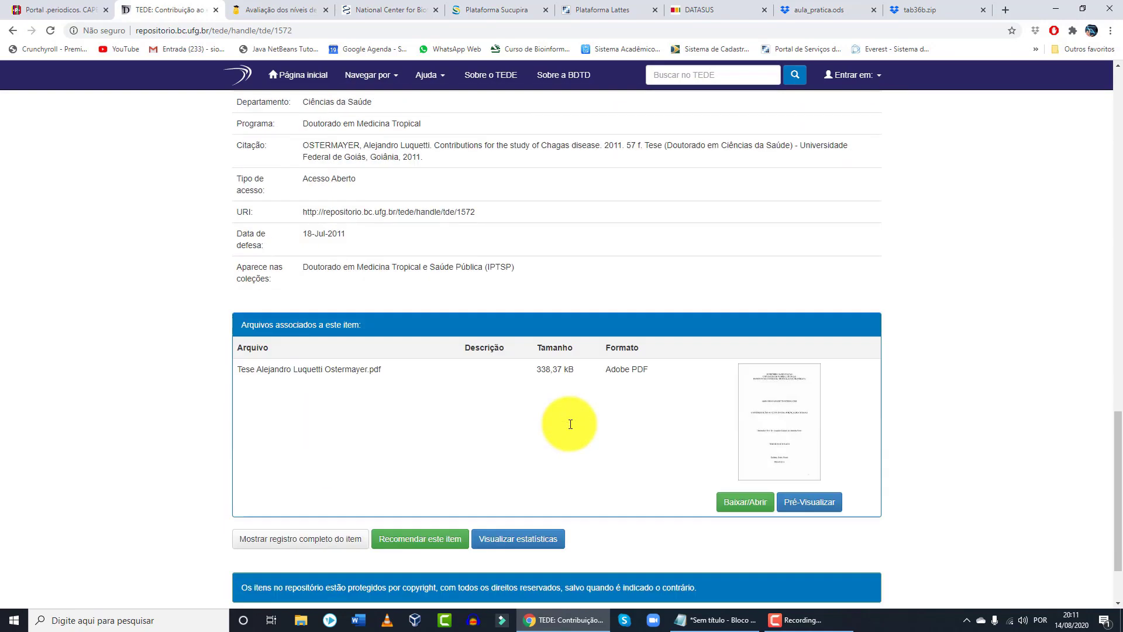
pyautogui.scroll(-1, 570, 423)
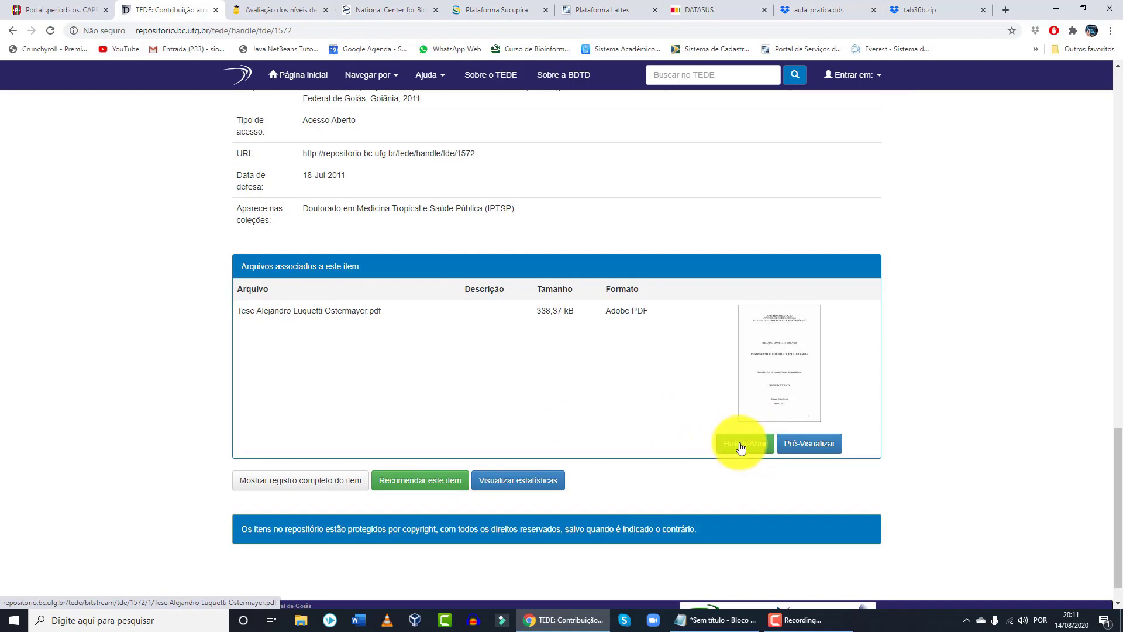
pyautogui.scroll(8, 712, 438)
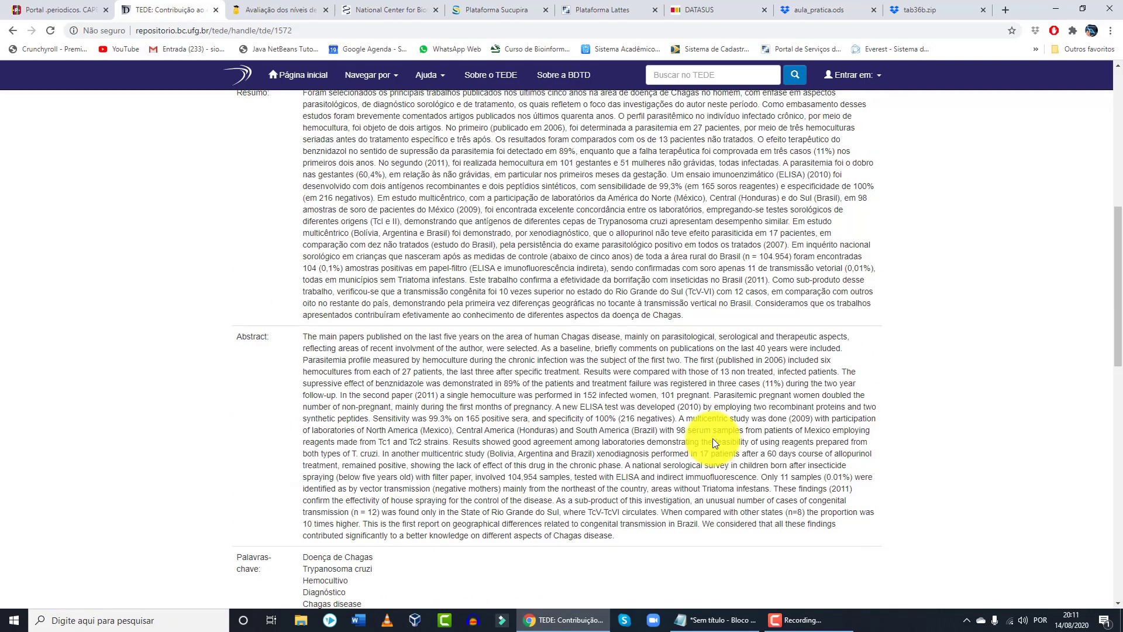
pyautogui.scroll(8, 713, 438)
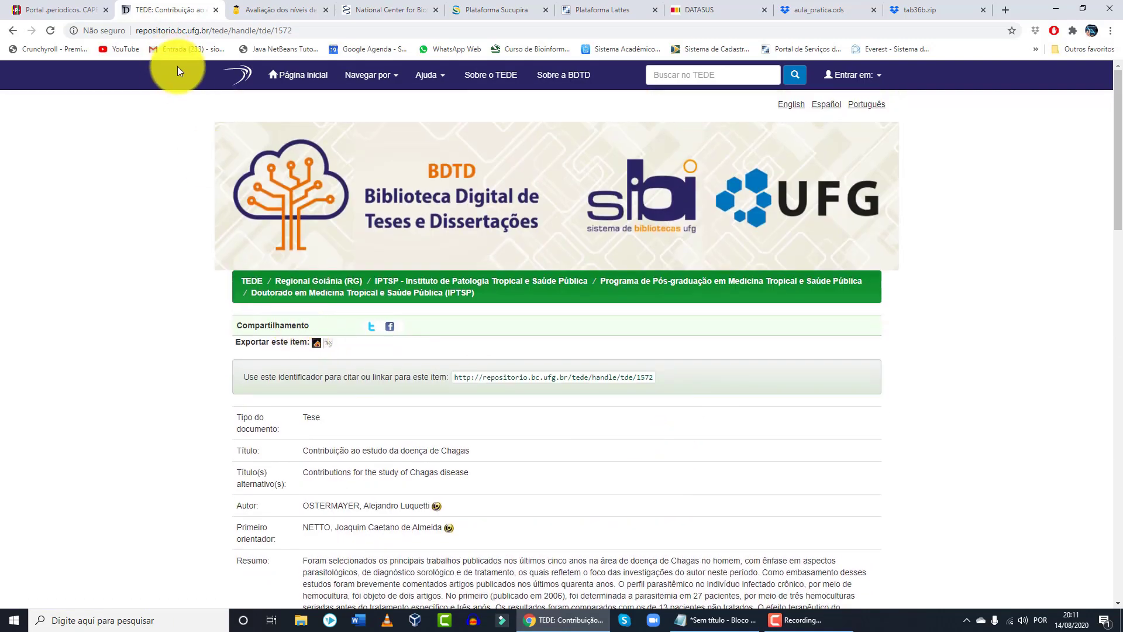
pyautogui.click(193, 28)
pyautogui.doubleClick(197, 29)
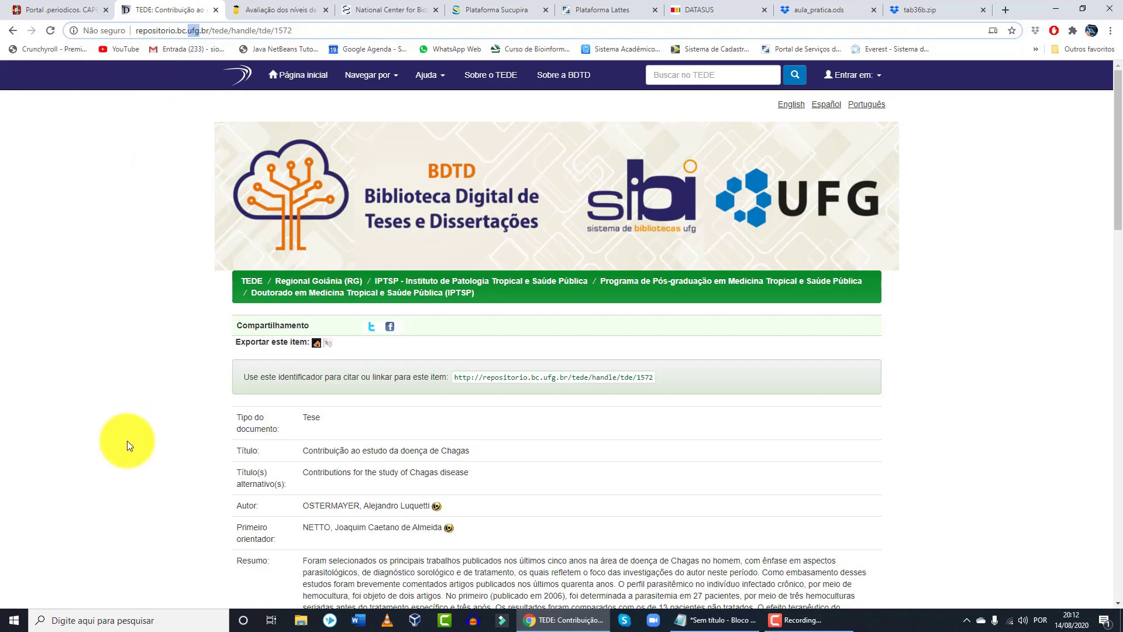
# Open the thesis PDF from the files associated with the repository item.
pyautogui.scroll(-15, 355, 468)
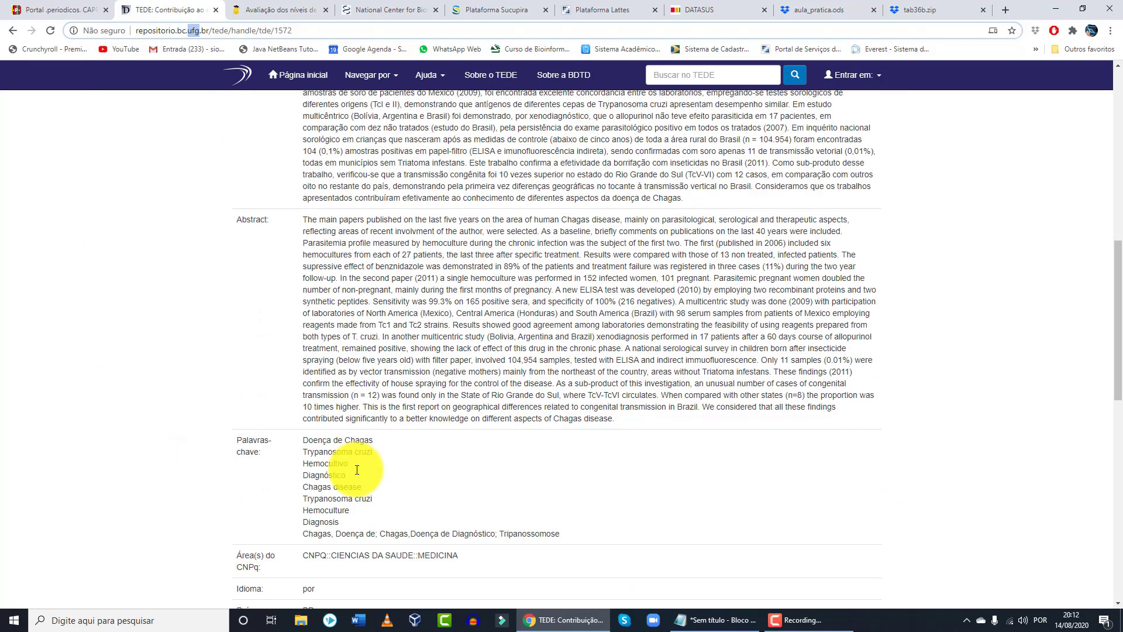
pyautogui.scroll(-5, 355, 468)
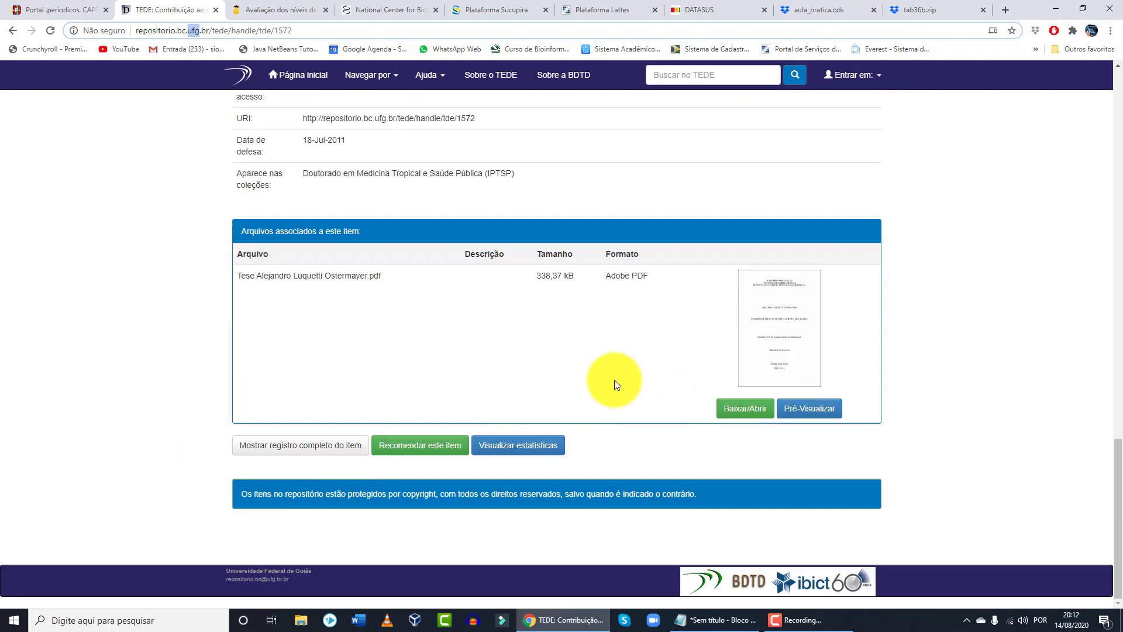
pyautogui.click(351, 275)
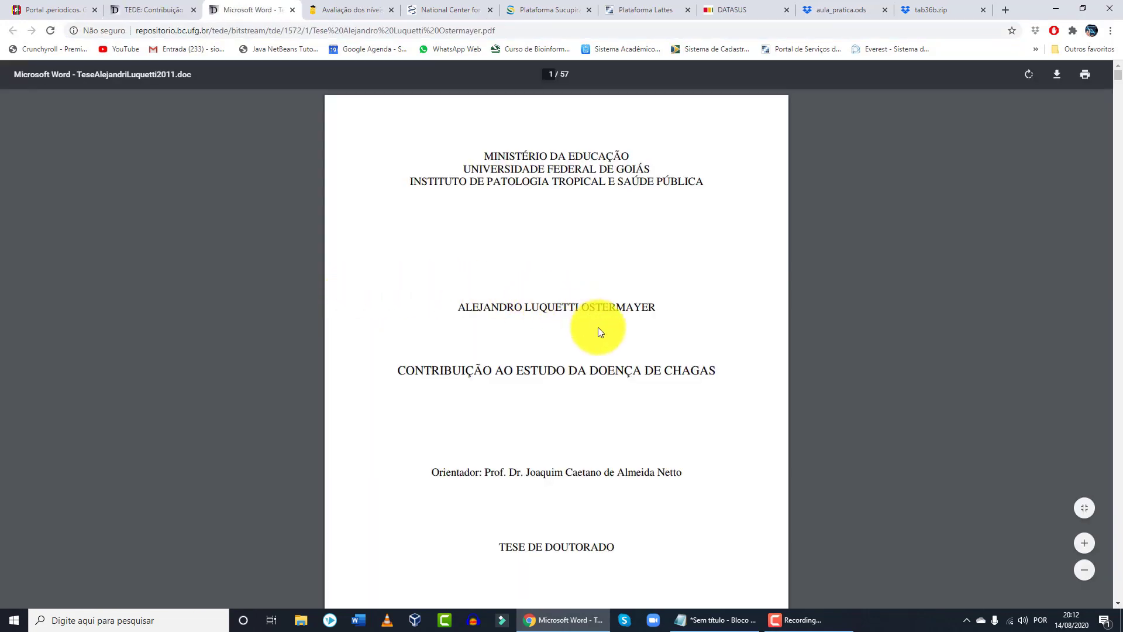
# Look through the thesis PDF from its cover page past the Resumo and Abstract to the introduction.
pyautogui.scroll(-7, 598, 345)
pyautogui.scroll(-5, 598, 349)
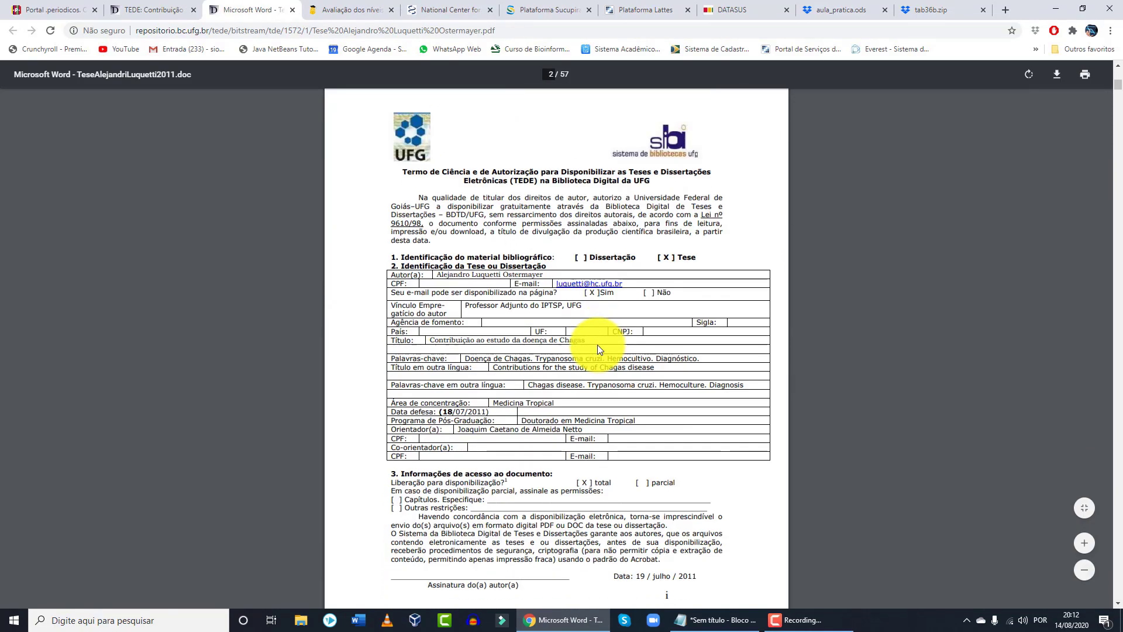
pyautogui.scroll(-5, 598, 350)
pyautogui.scroll(-20, 598, 343)
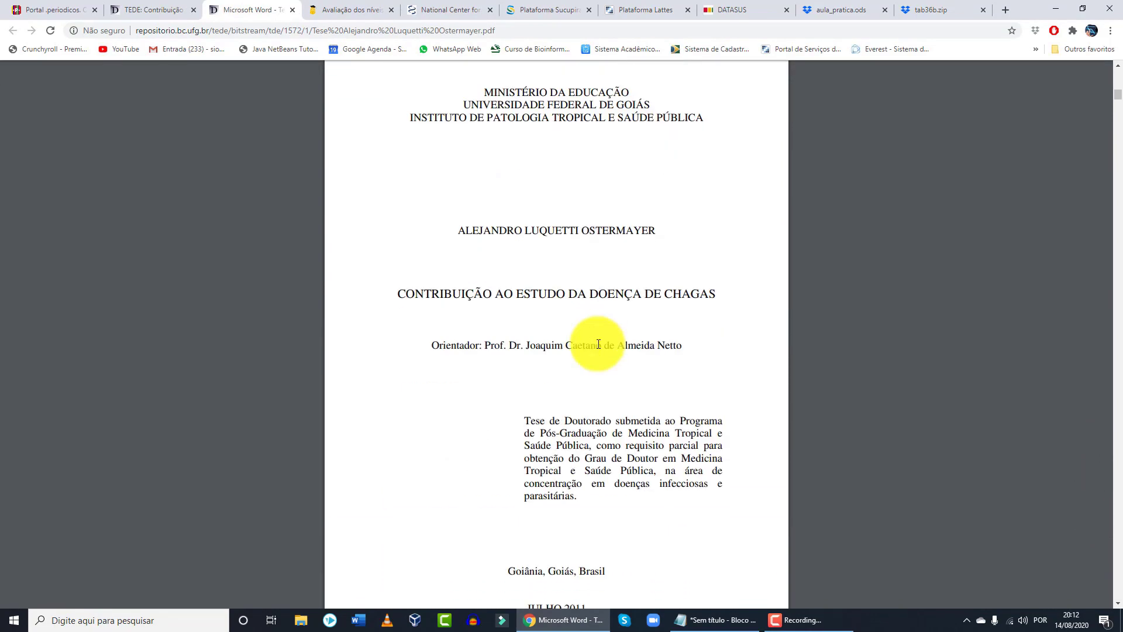
pyautogui.scroll(-20, 601, 340)
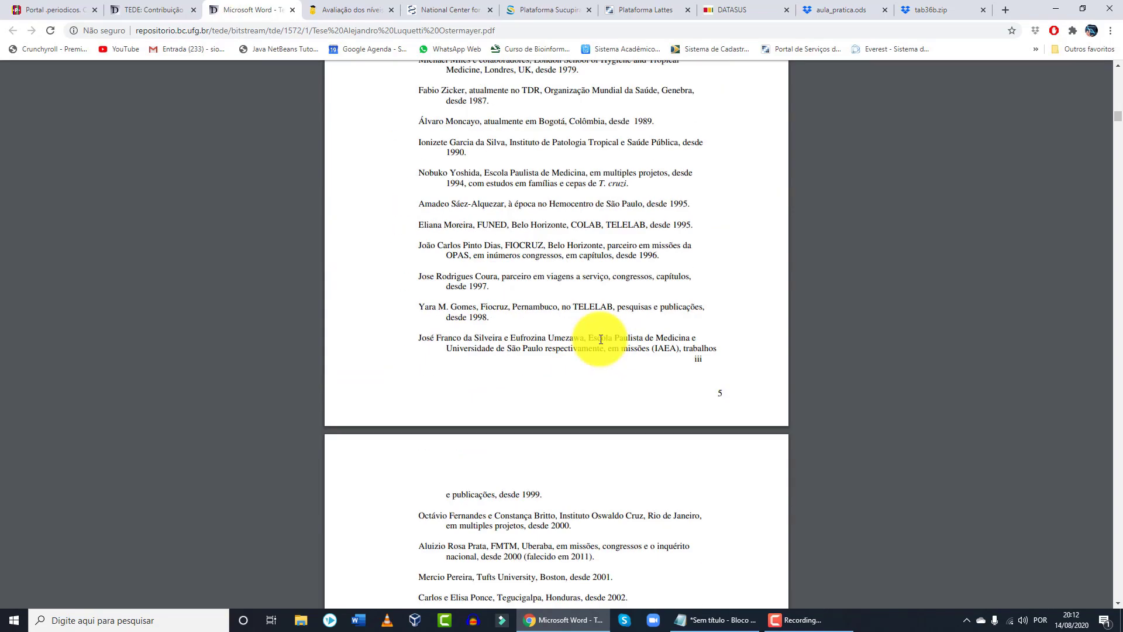
pyautogui.scroll(-20, 601, 338)
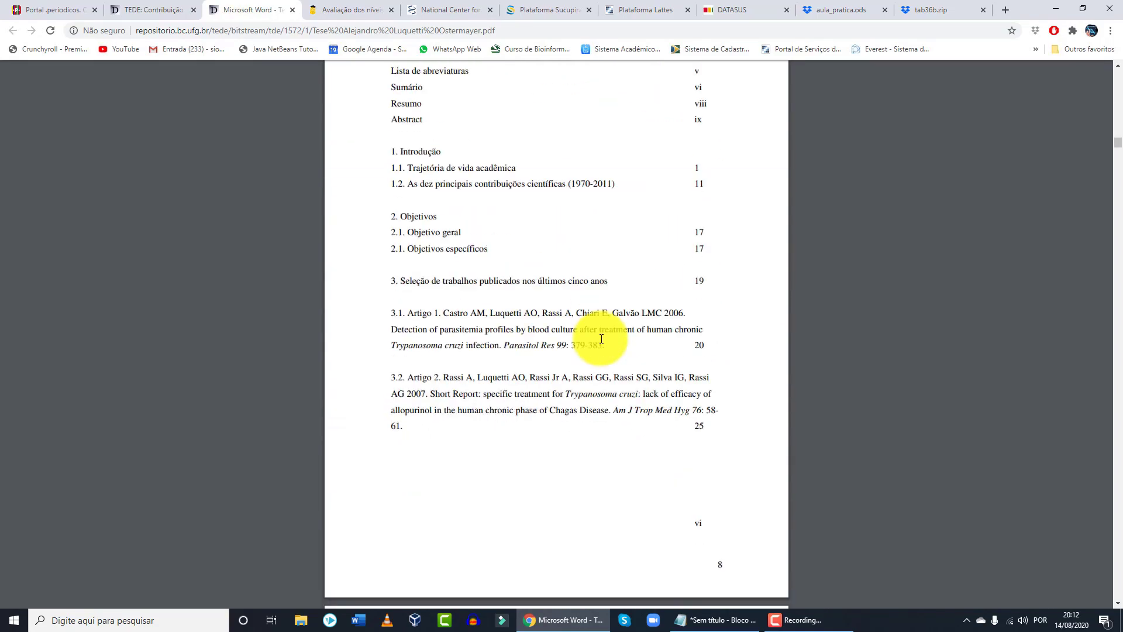
pyautogui.scroll(4, 596, 333)
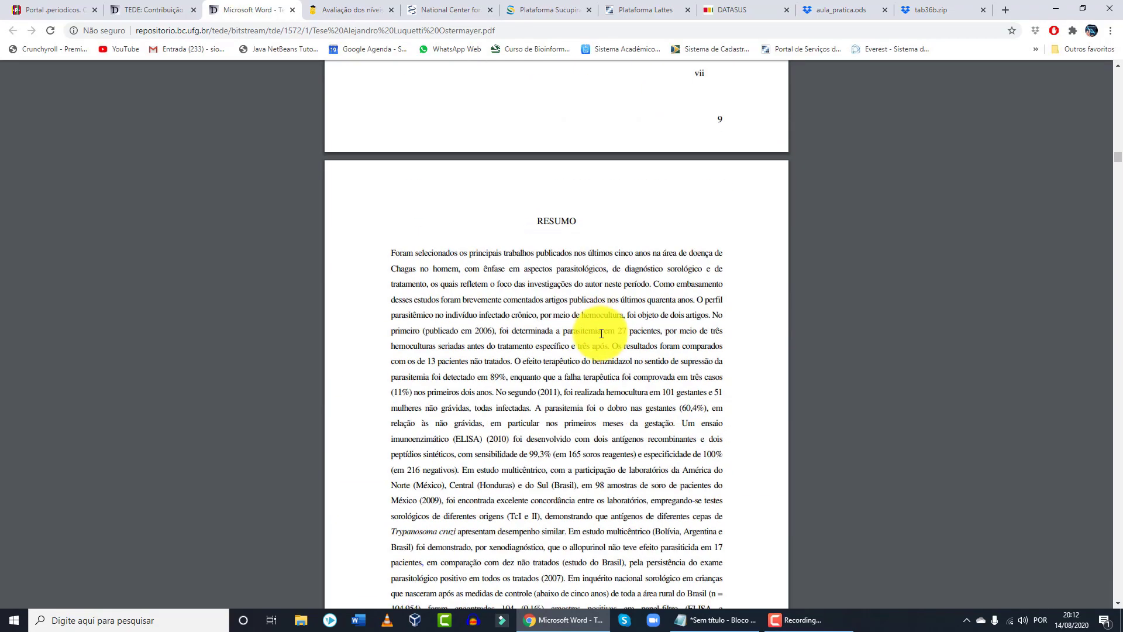
pyautogui.scroll(-11, 585, 293)
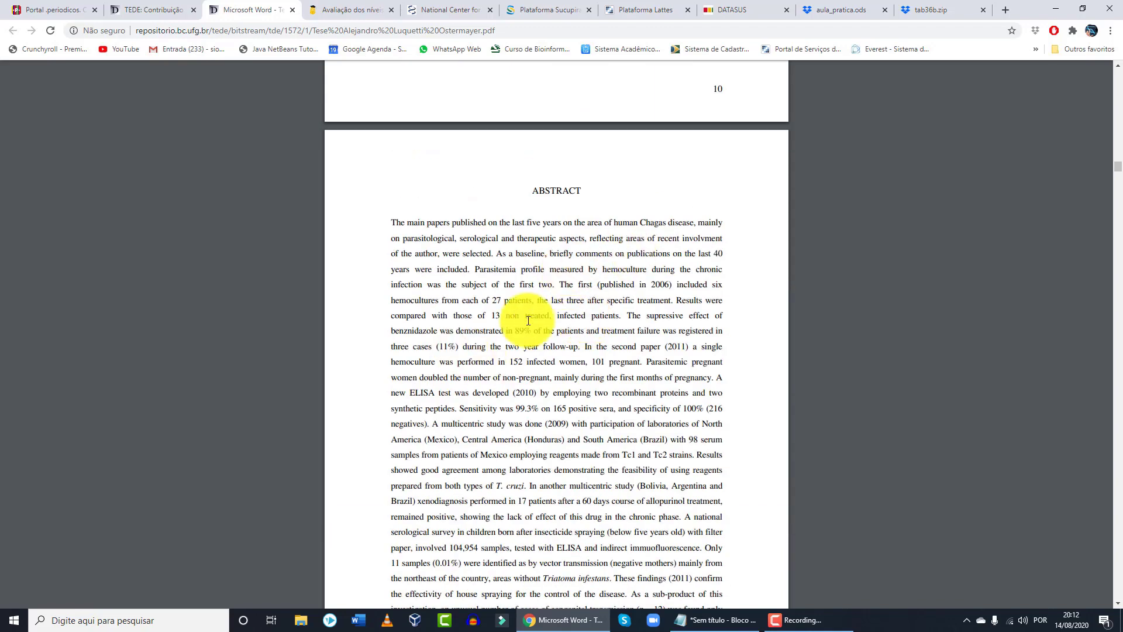
pyautogui.scroll(-14, 560, 348)
pyautogui.scroll(3, 559, 347)
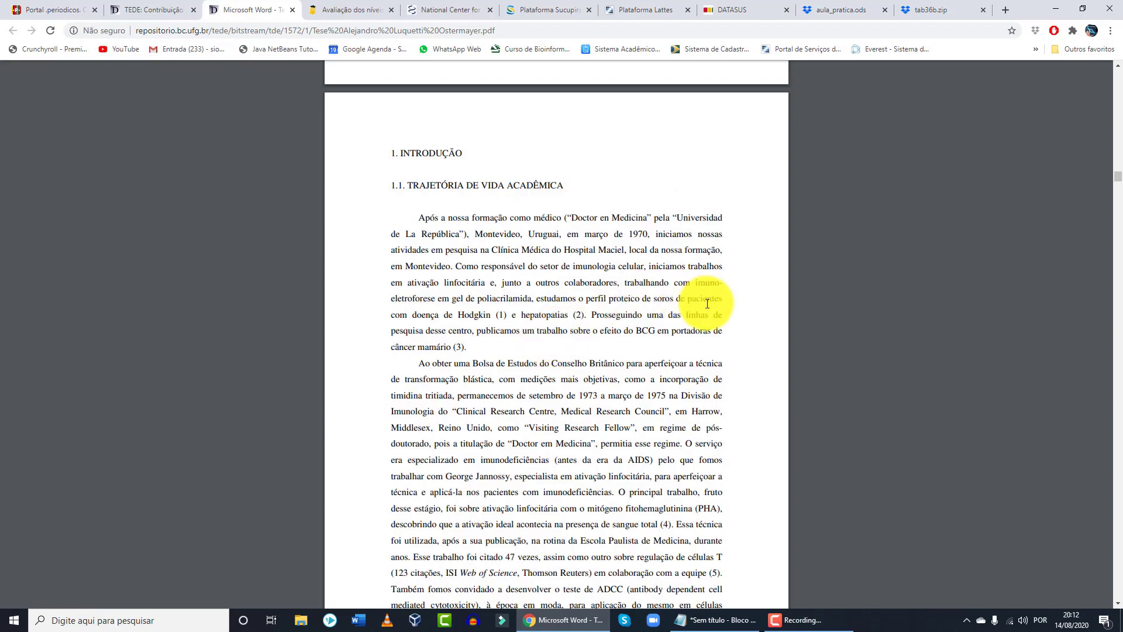
pyautogui.scroll(-1, 707, 305)
# Return to the thesis's Sumário, examine its listed sections, and close the PDF.
pyautogui.scroll(20, 707, 305)
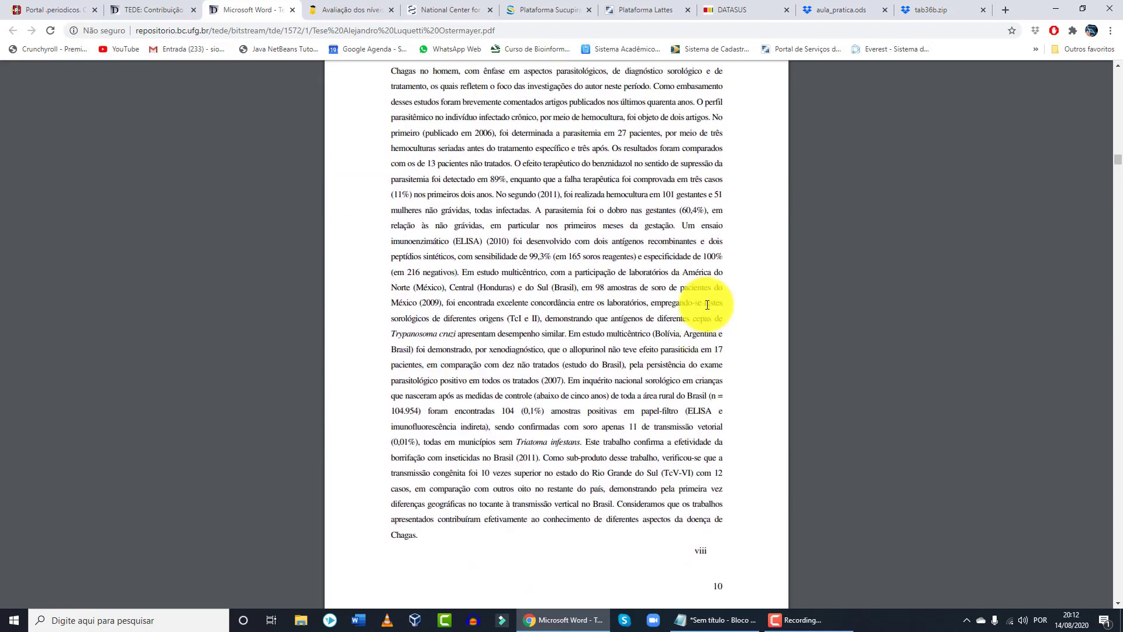
pyautogui.scroll(5, 708, 305)
pyautogui.scroll(-4, 707, 305)
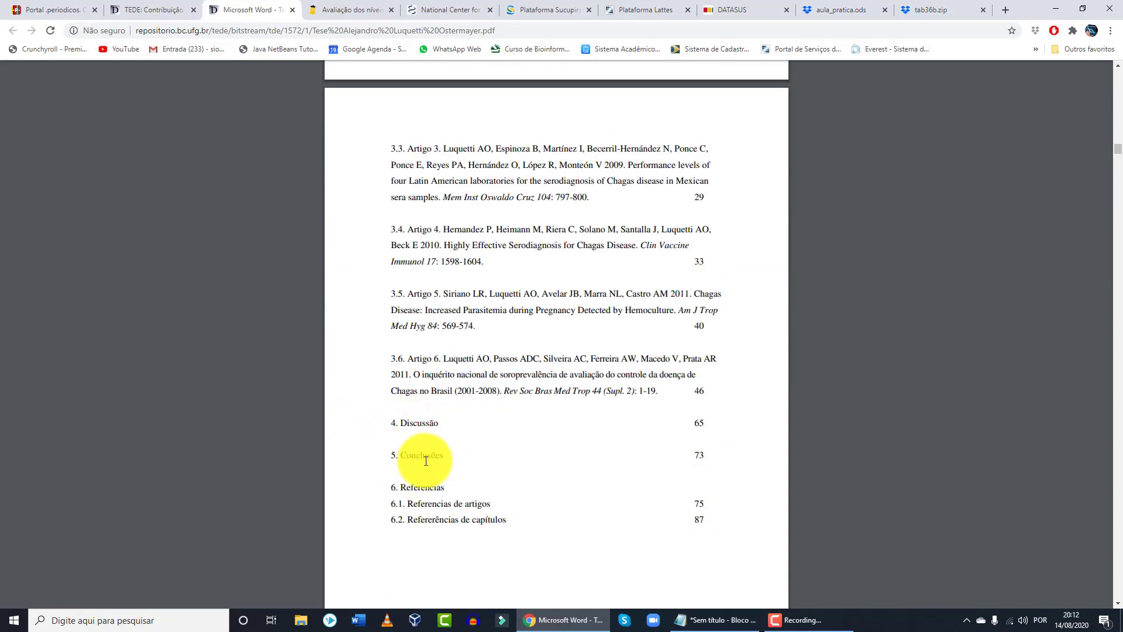
pyautogui.scroll(7, 553, 492)
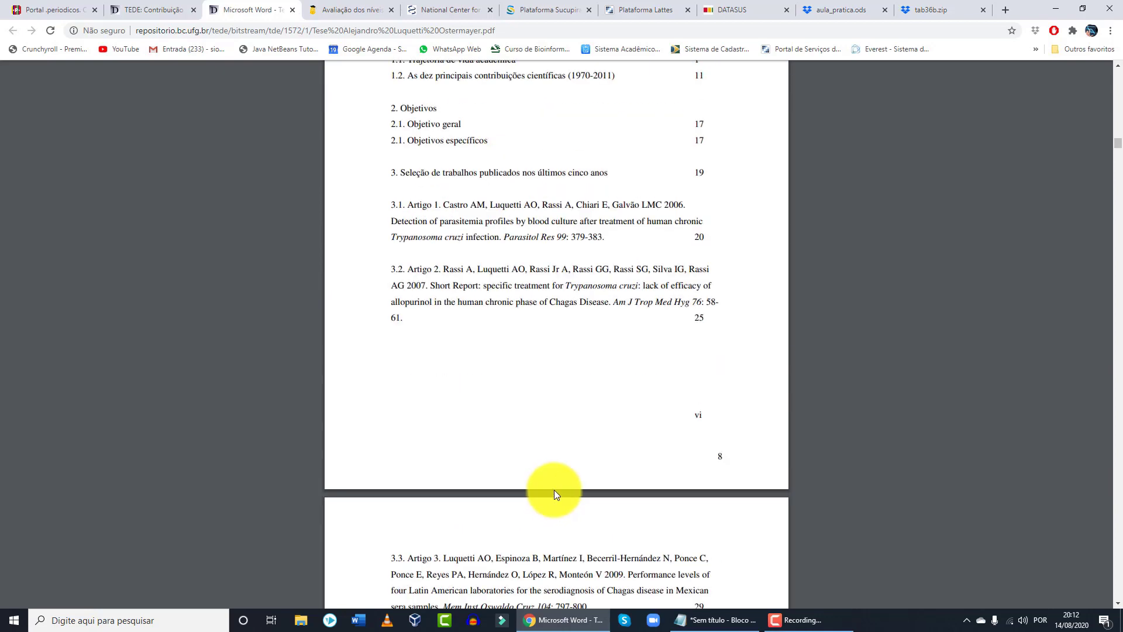
pyautogui.scroll(6, 553, 489)
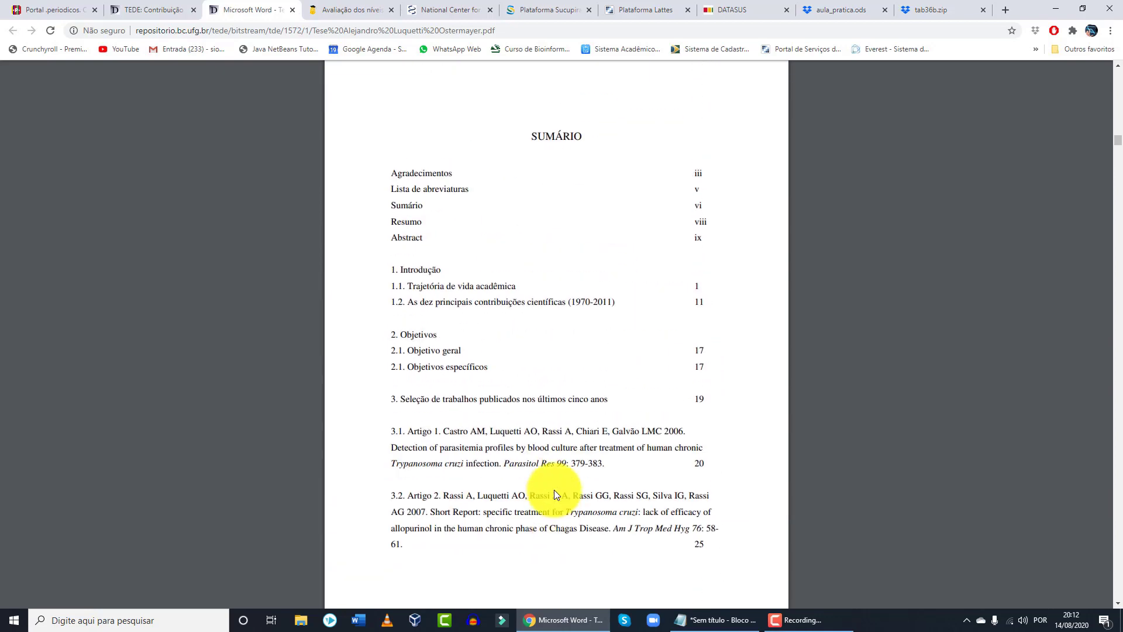
pyautogui.click(292, 10)
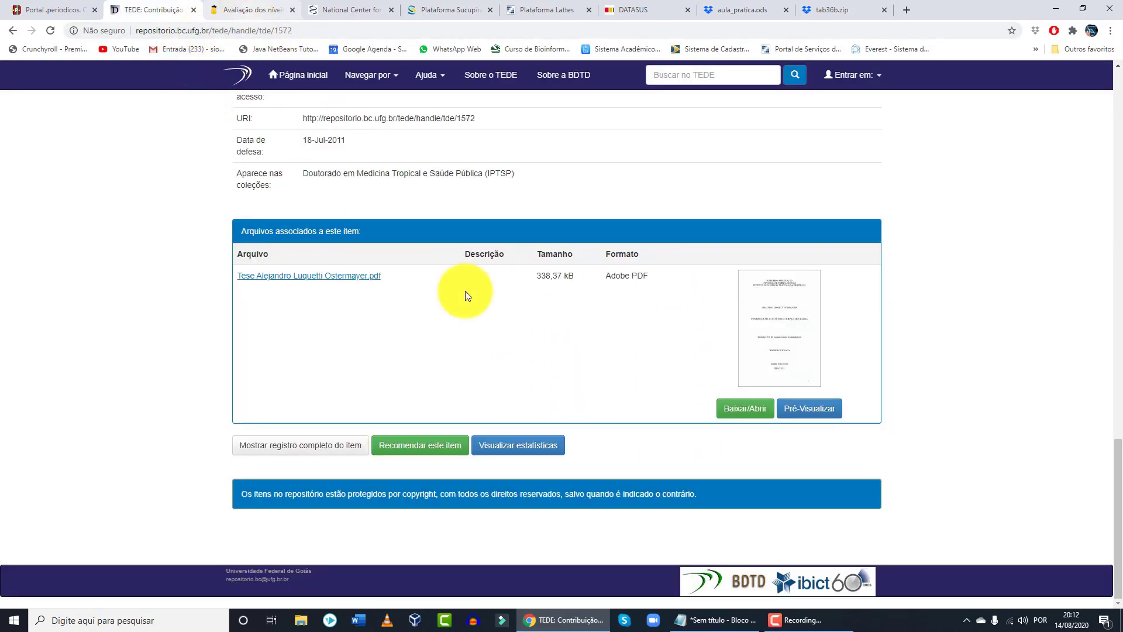
pyautogui.click(721, 620)
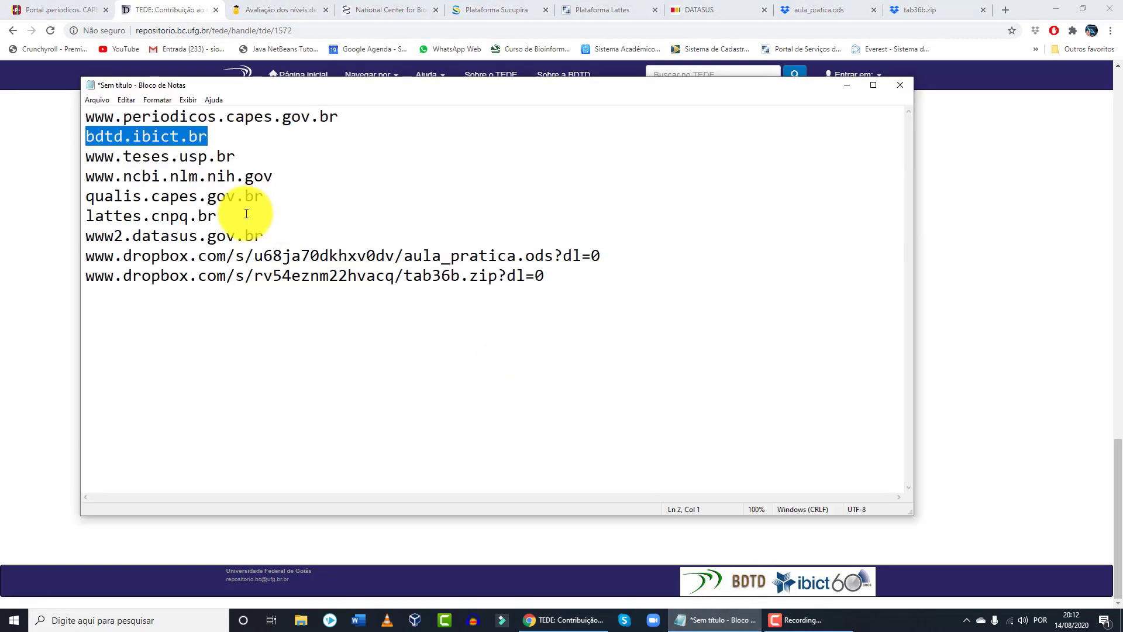
pyautogui.moveTo(236, 156); pyautogui.dragTo(7, 152)
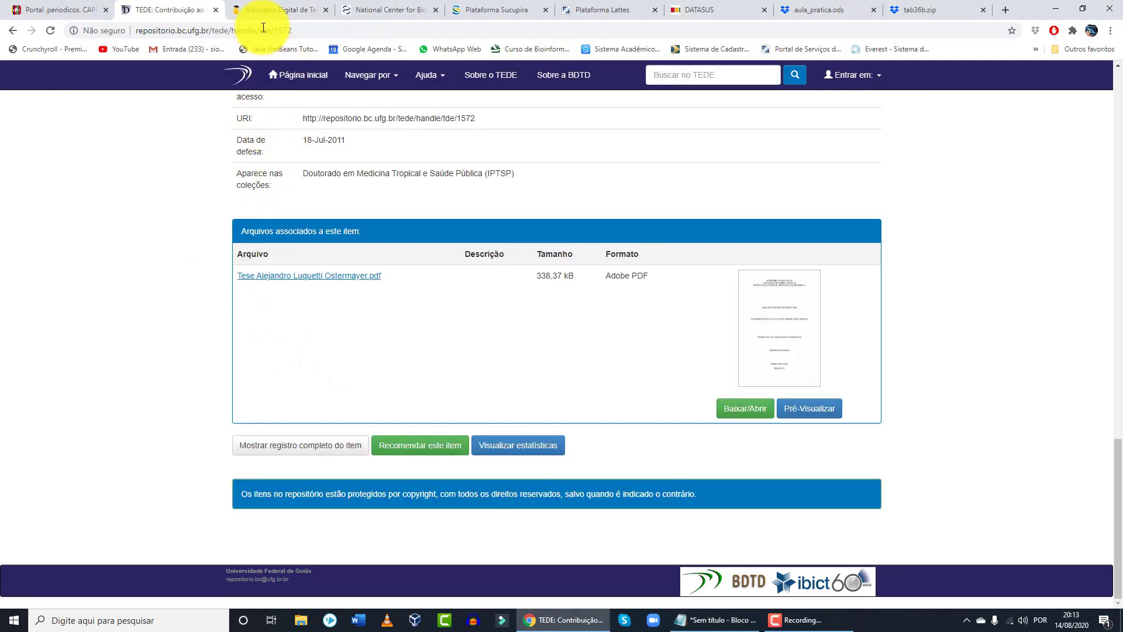
pyautogui.click(272, 7)
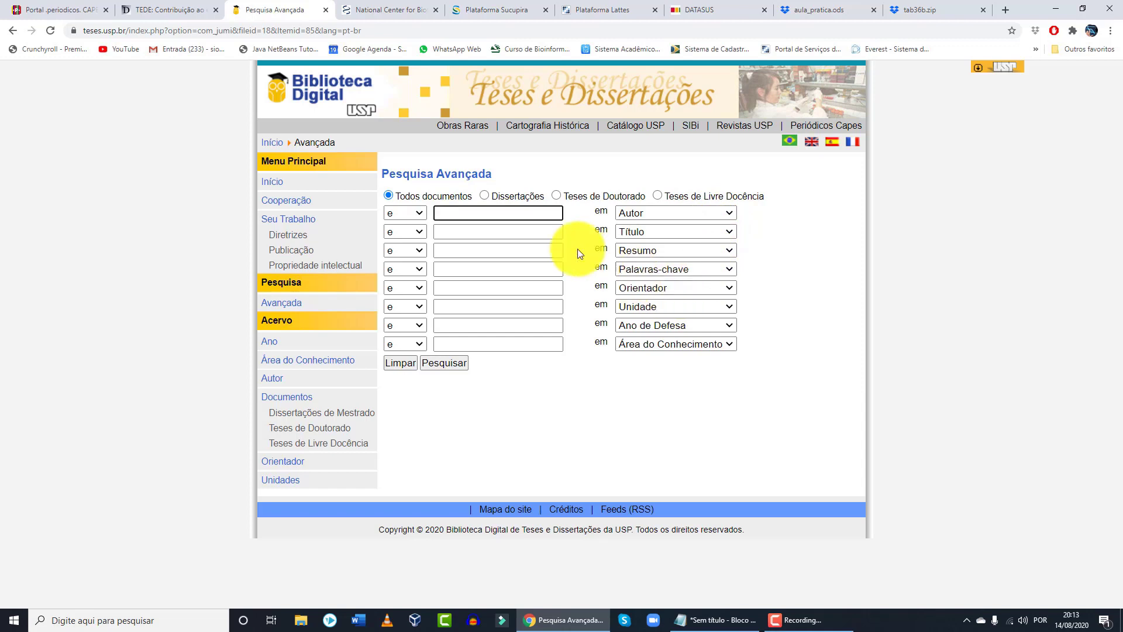
pyautogui.click(525, 232)
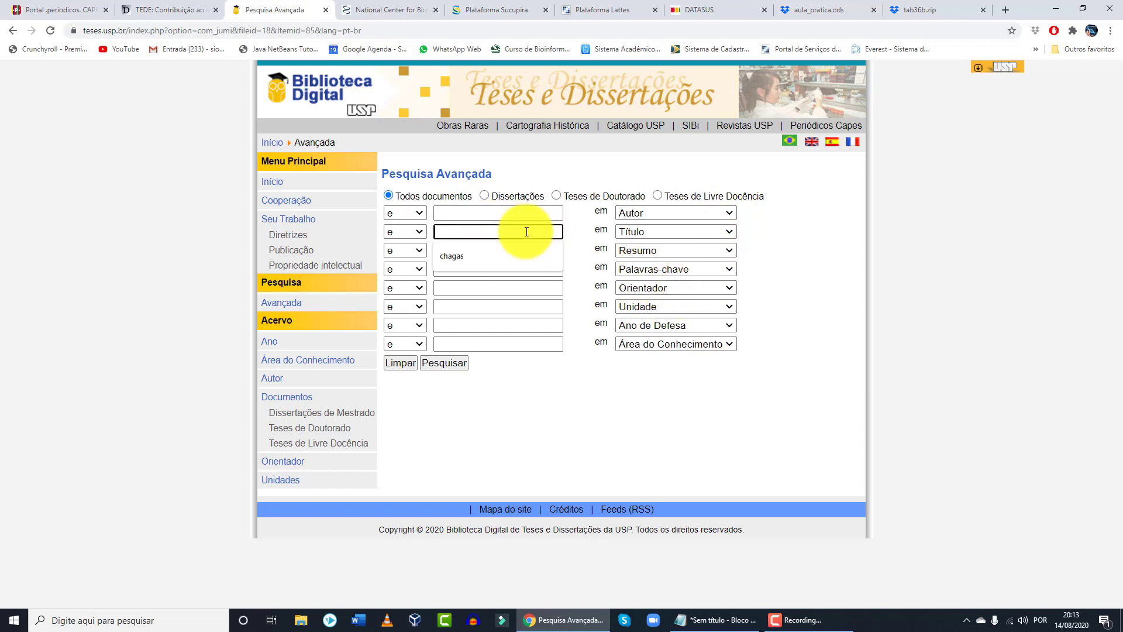
pyautogui.write('chagas')
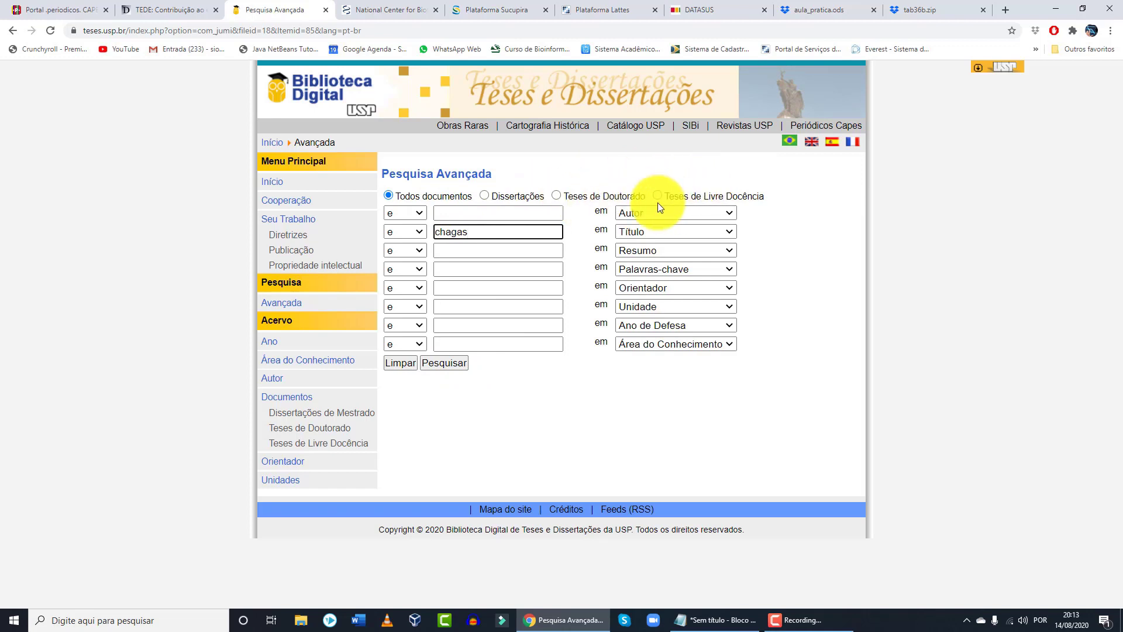
pyautogui.click(450, 364)
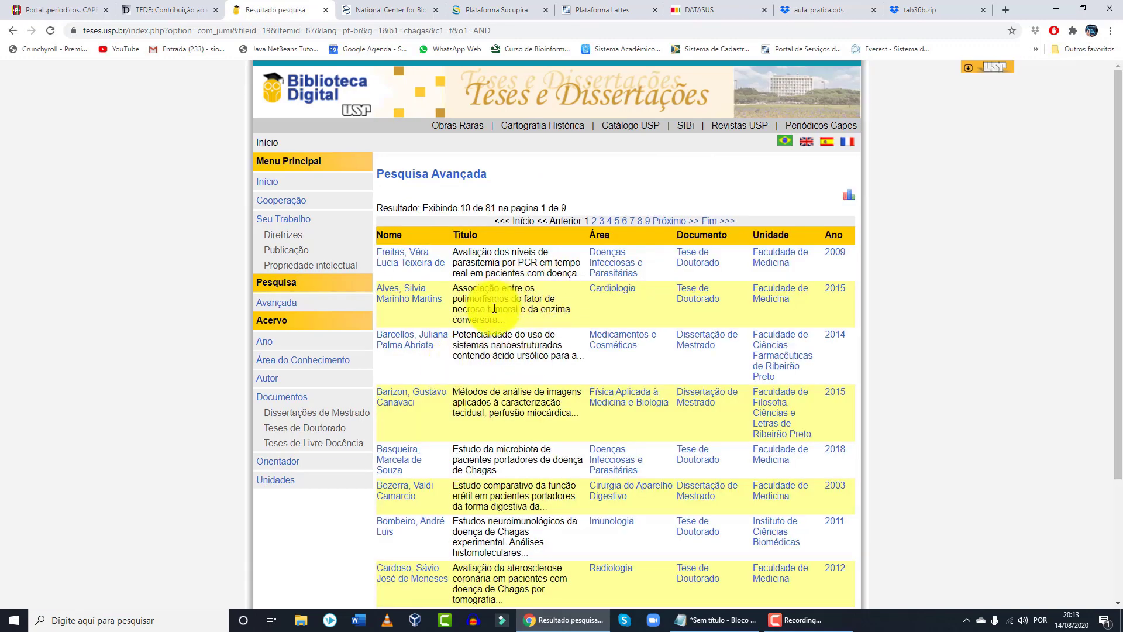
# Look through the search results and open the 2009 doctoral thesis "Avaliação dos níveis de parasitemia por PCR em tempo real".
pyautogui.scroll(-3, 495, 308)
pyautogui.scroll(3, 495, 308)
pyautogui.scroll(-3, 494, 309)
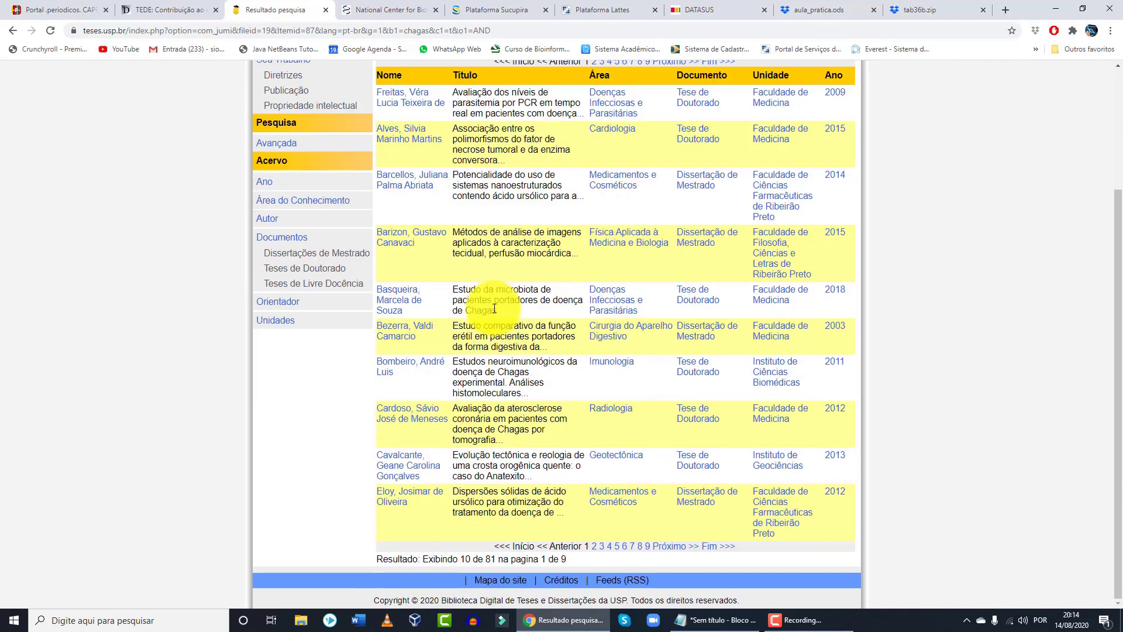
pyautogui.scroll(3, 495, 308)
pyautogui.scroll(-3, 494, 308)
pyautogui.scroll(3, 494, 308)
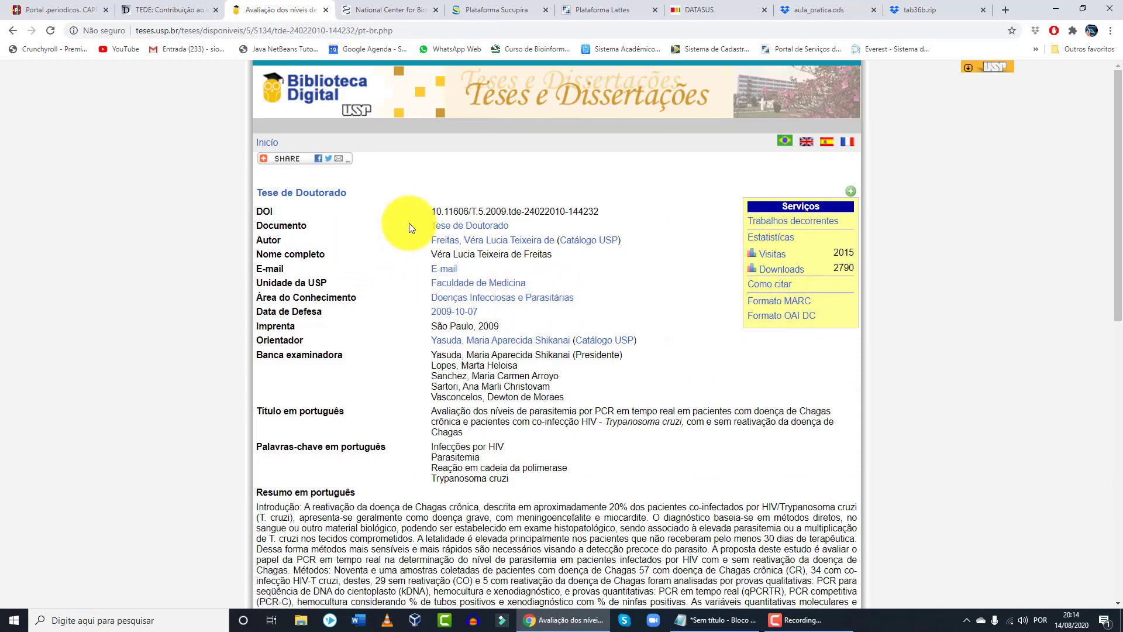
# Highlight the thesis's DOI and look through its record, from the examining board and keywords to both abstracts and the PDF link.
pyautogui.moveTo(434, 211); pyautogui.dragTo(619, 225)
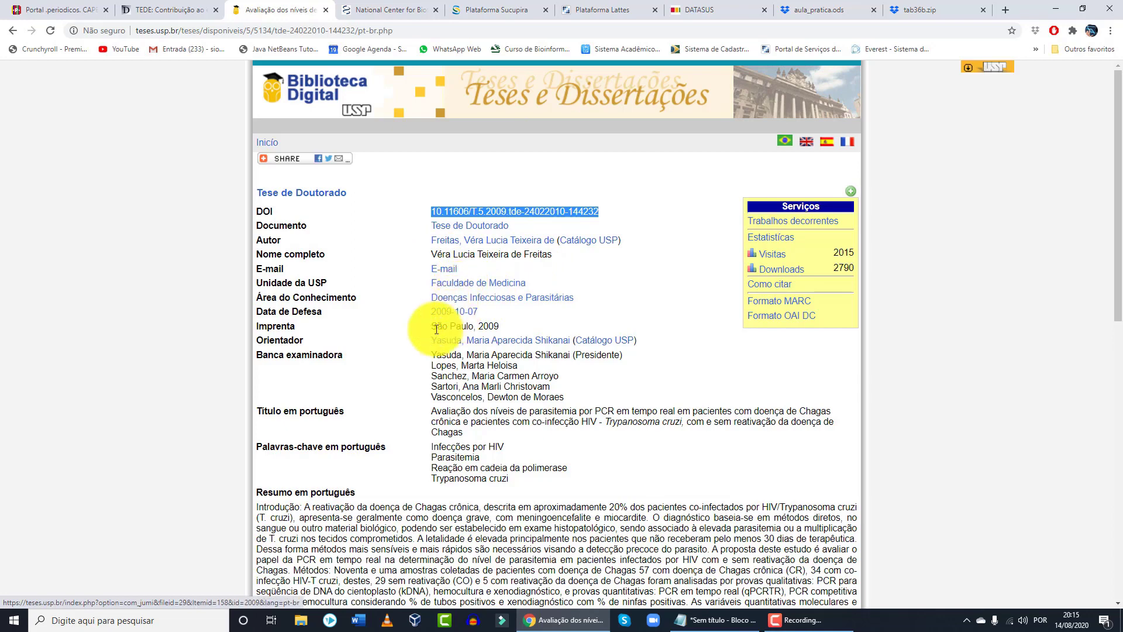
pyautogui.scroll(-1, 439, 327)
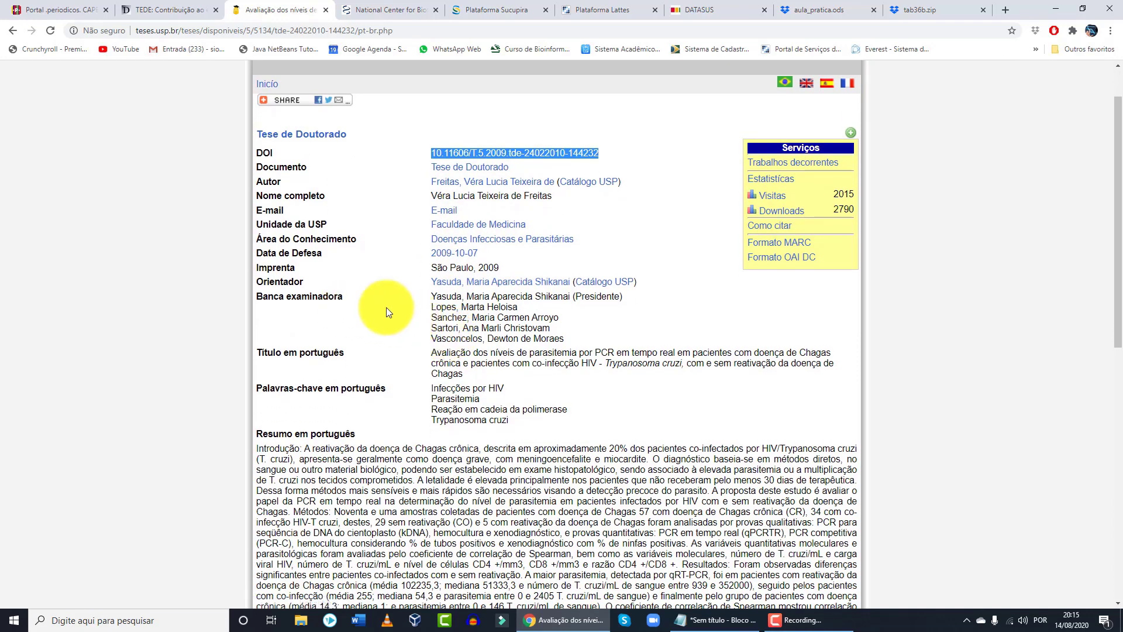
pyautogui.scroll(-2, 409, 307)
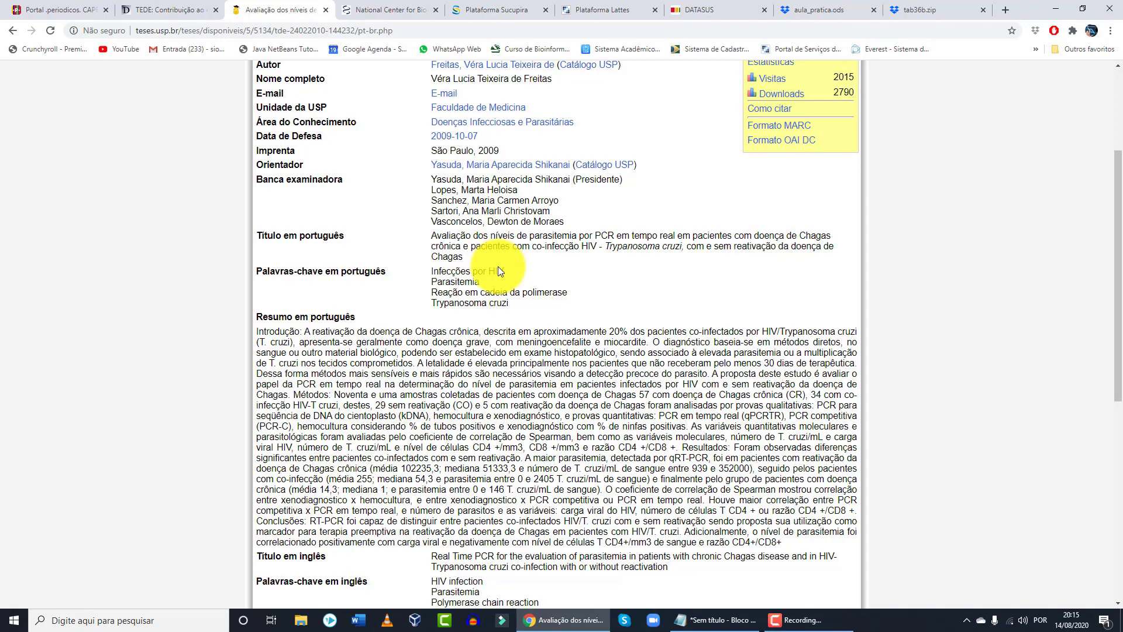
pyautogui.scroll(-1, 384, 296)
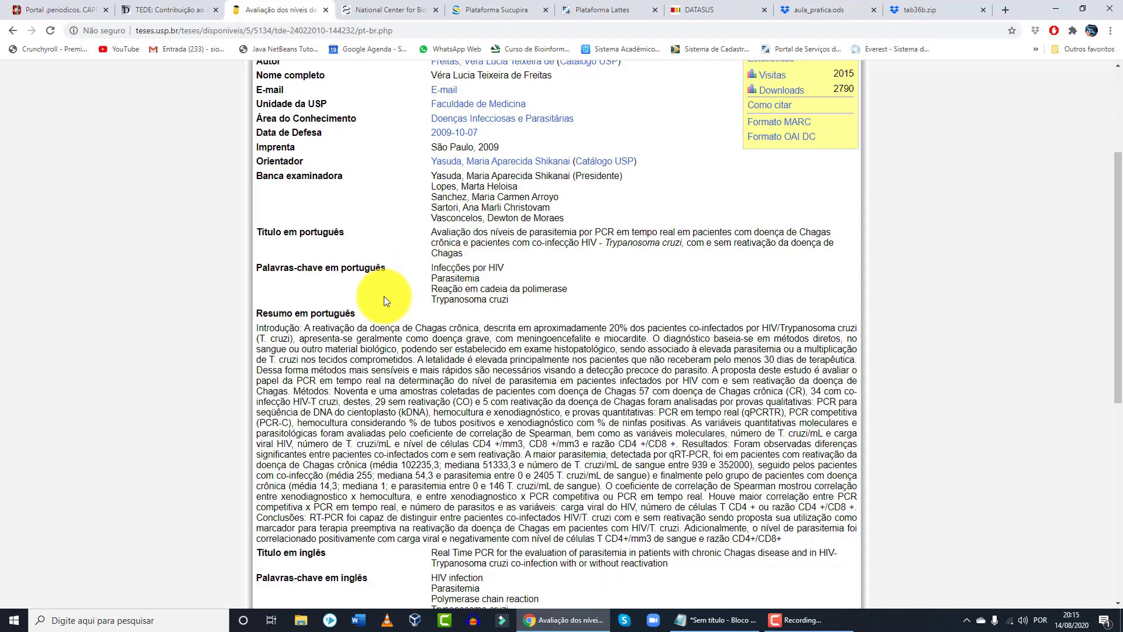
pyautogui.scroll(-3, 384, 296)
pyautogui.scroll(-2, 447, 327)
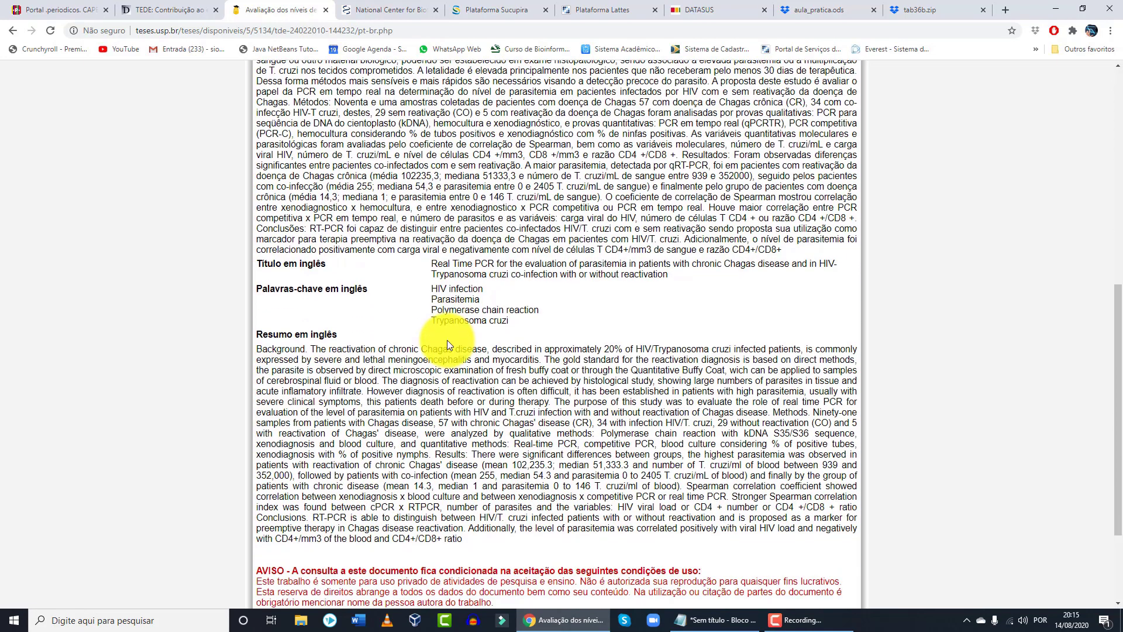
pyautogui.scroll(-2, 447, 339)
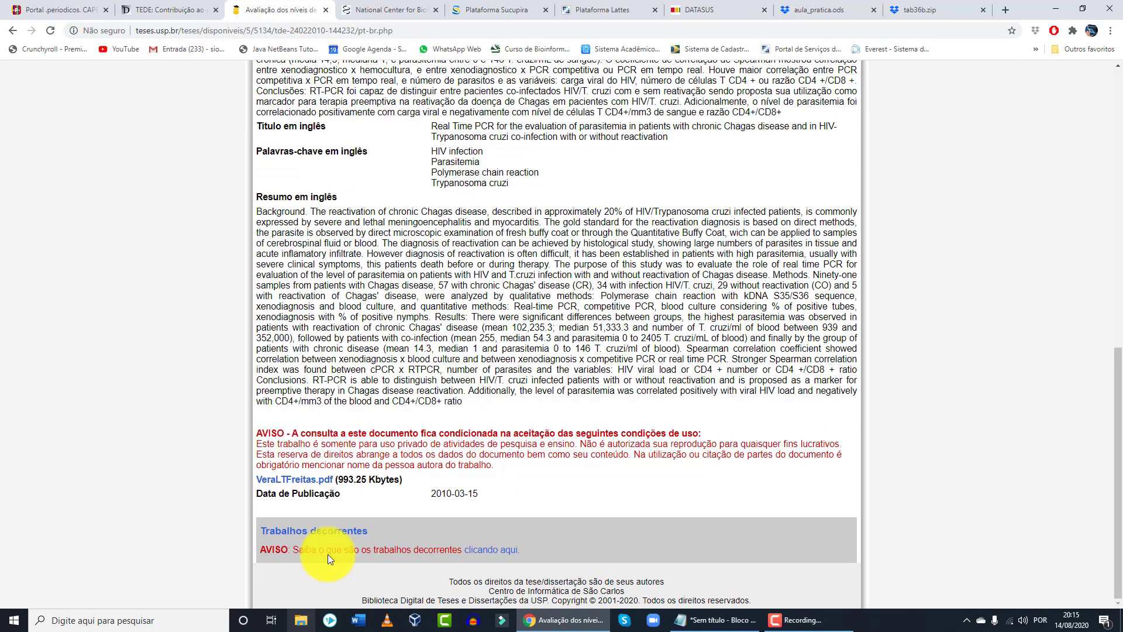
# Open the thesis's full-text PDF and look through its opening pages and table of contents.
pyautogui.click(310, 481)
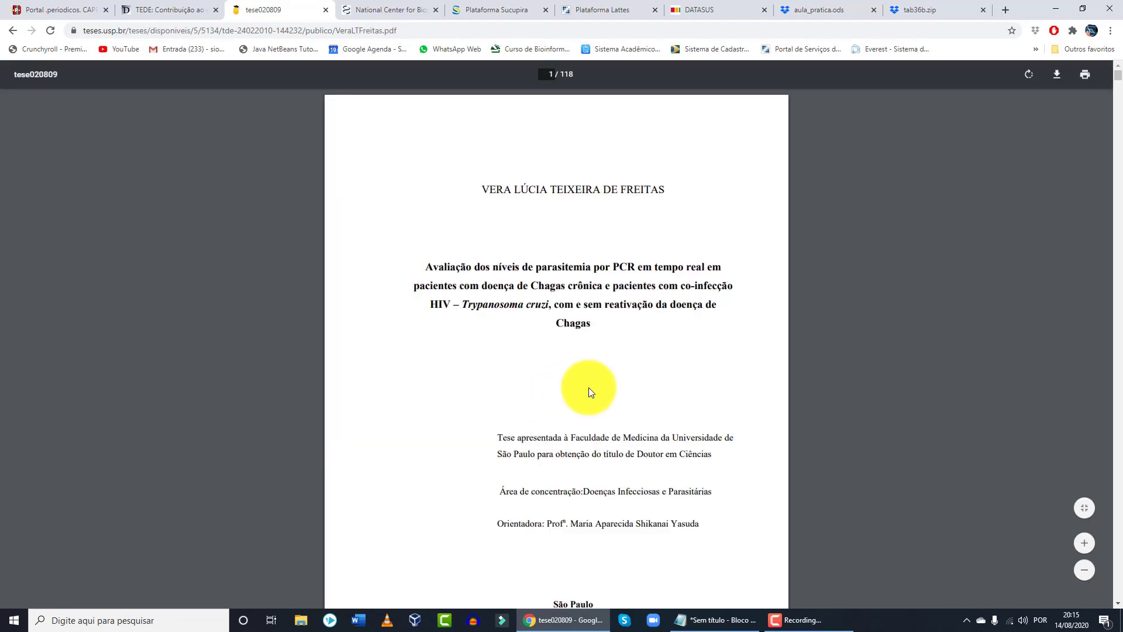
pyautogui.scroll(-20, 588, 390)
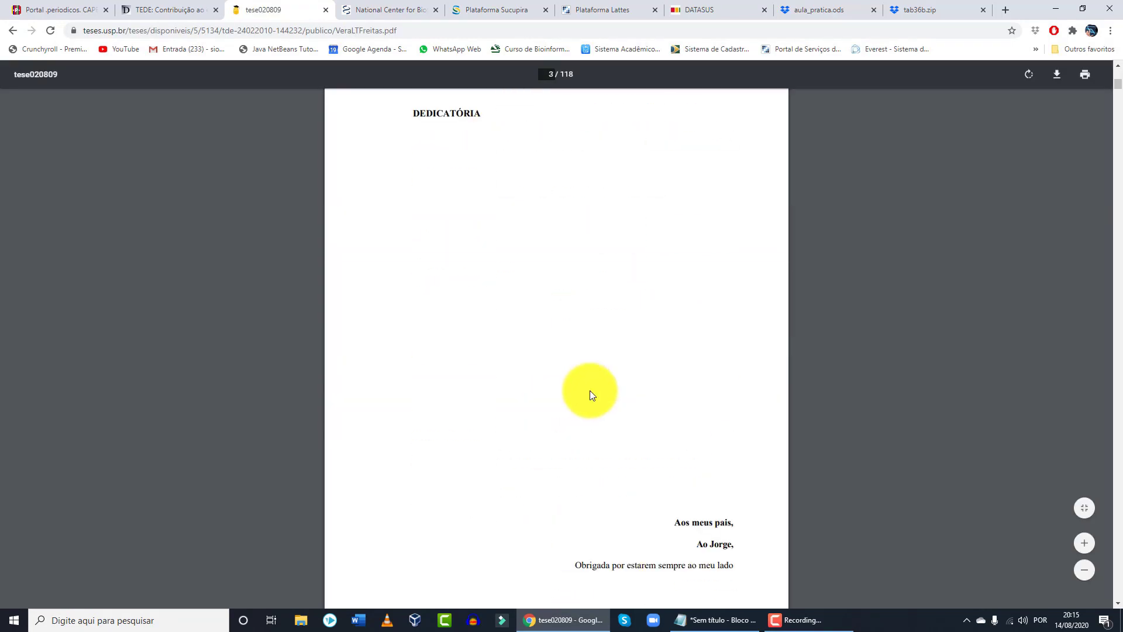
pyautogui.scroll(-20, 590, 391)
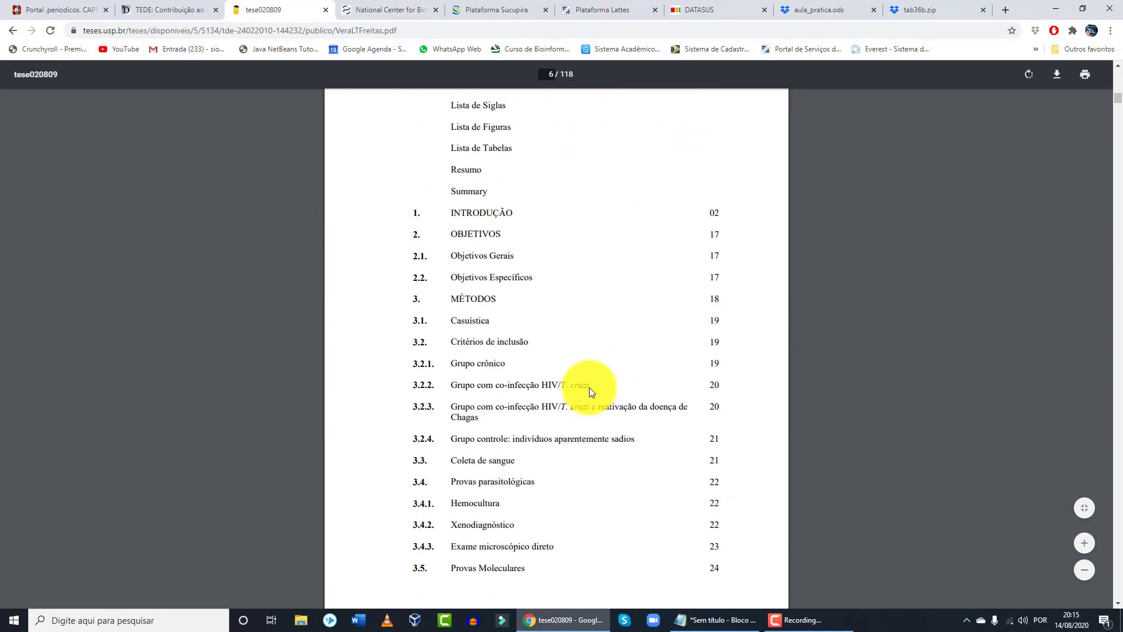
pyautogui.scroll(-10, 588, 390)
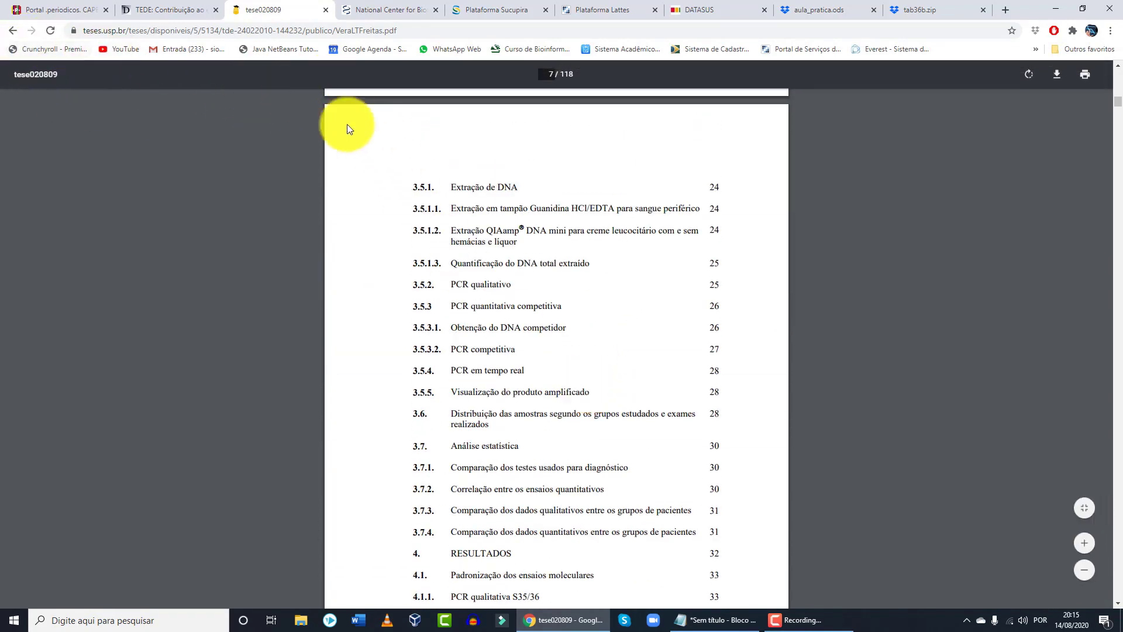
pyautogui.click(390, 4)
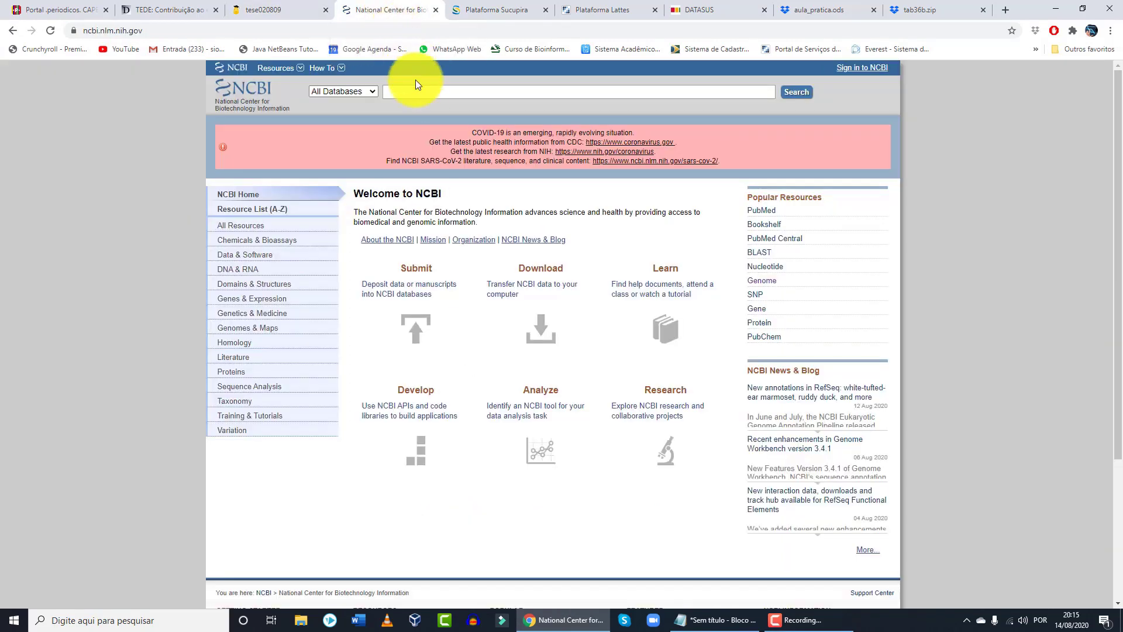
pyautogui.click(715, 620)
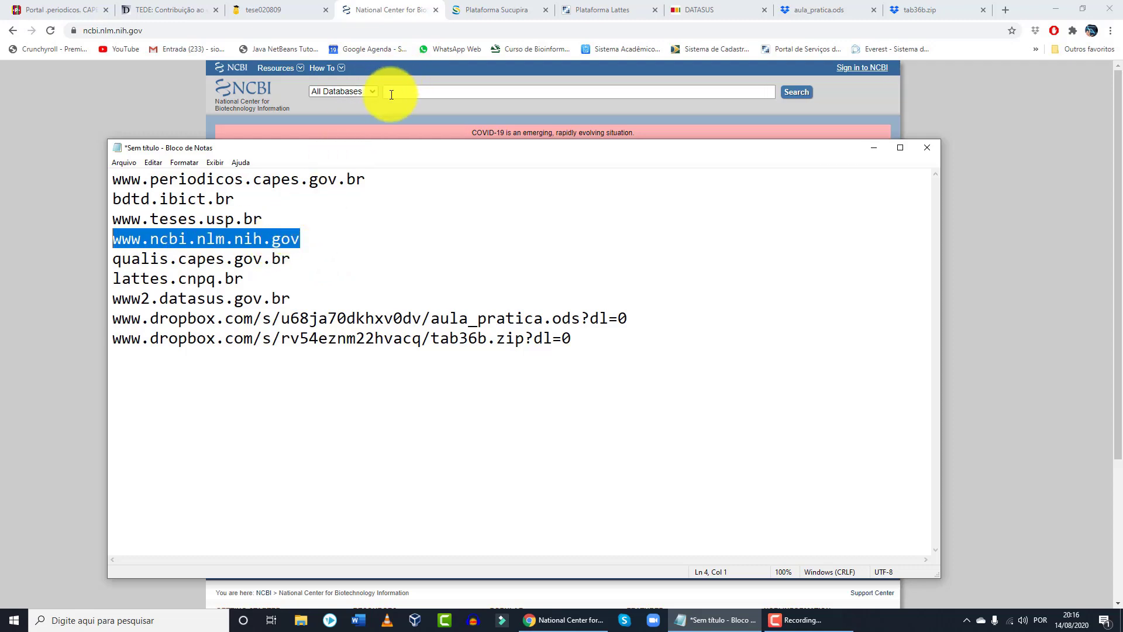
pyautogui.click(251, 30)
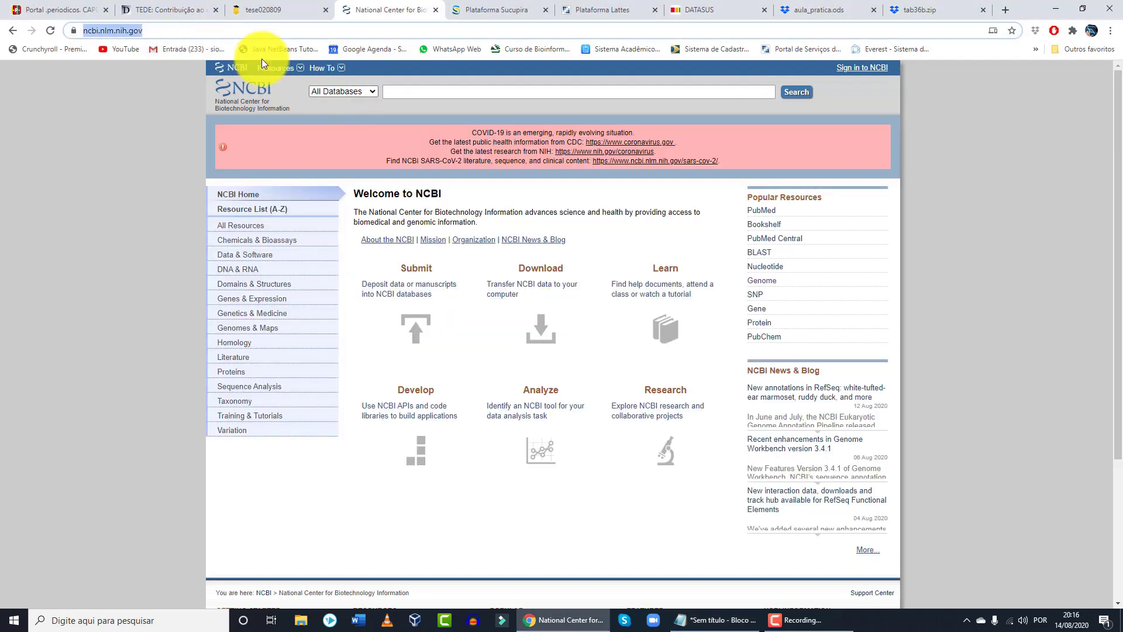
pyautogui.click(406, 94)
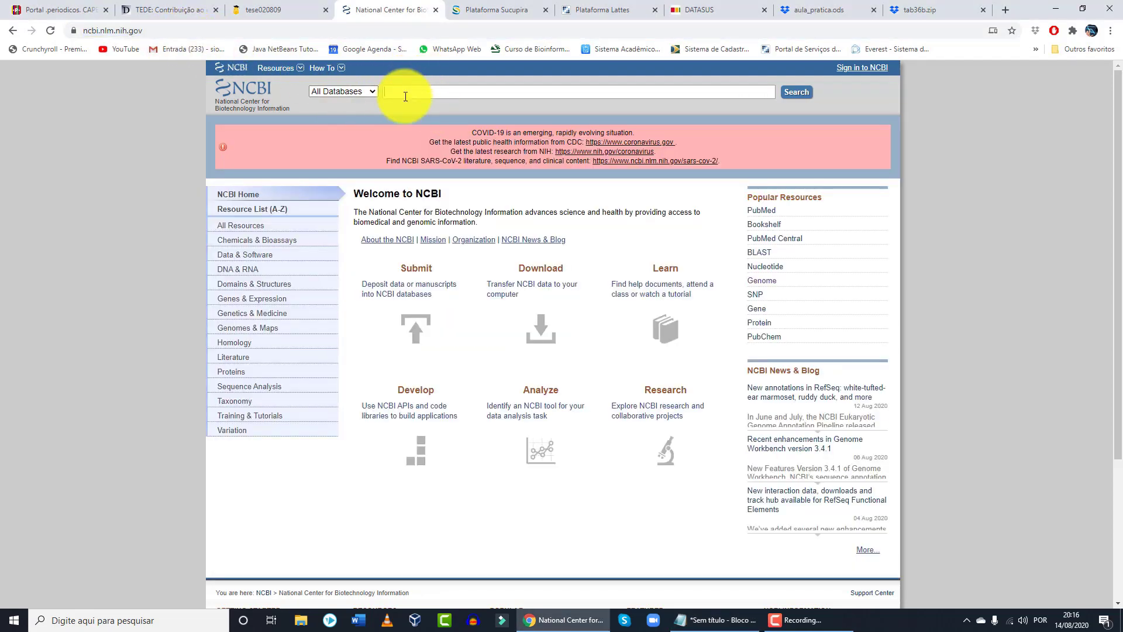
pyautogui.write('chagas')
pyautogui.press('Return')
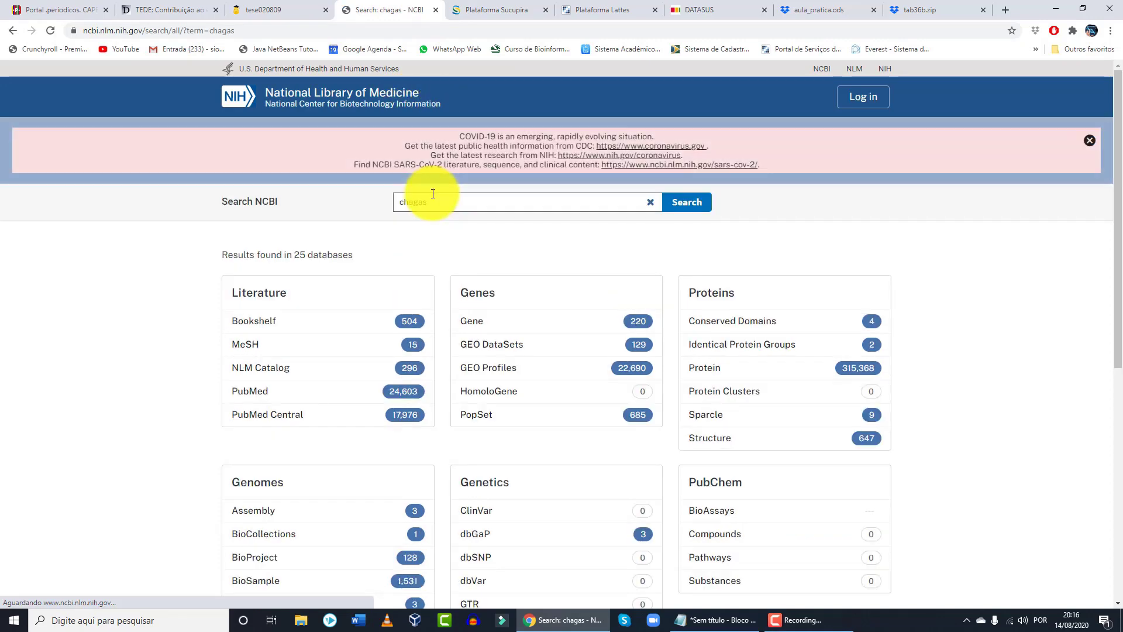
# Examine the search results by database, view the Genome entries for chagas, and return to the overview.
pyautogui.scroll(-3, 476, 243)
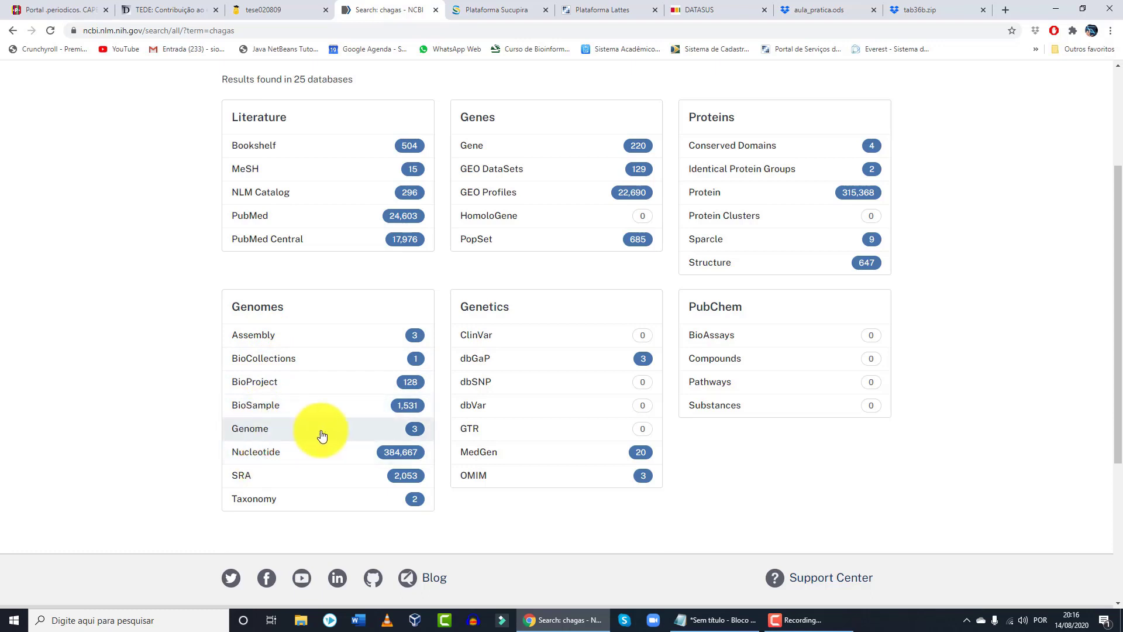
pyautogui.click(256, 434)
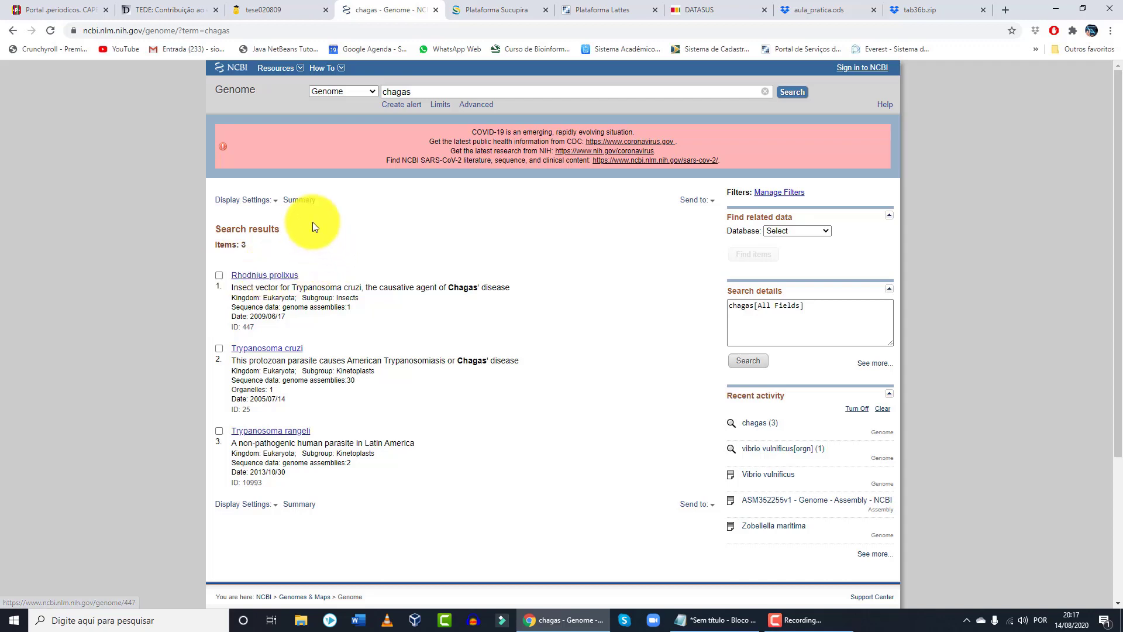
pyautogui.click(12, 30)
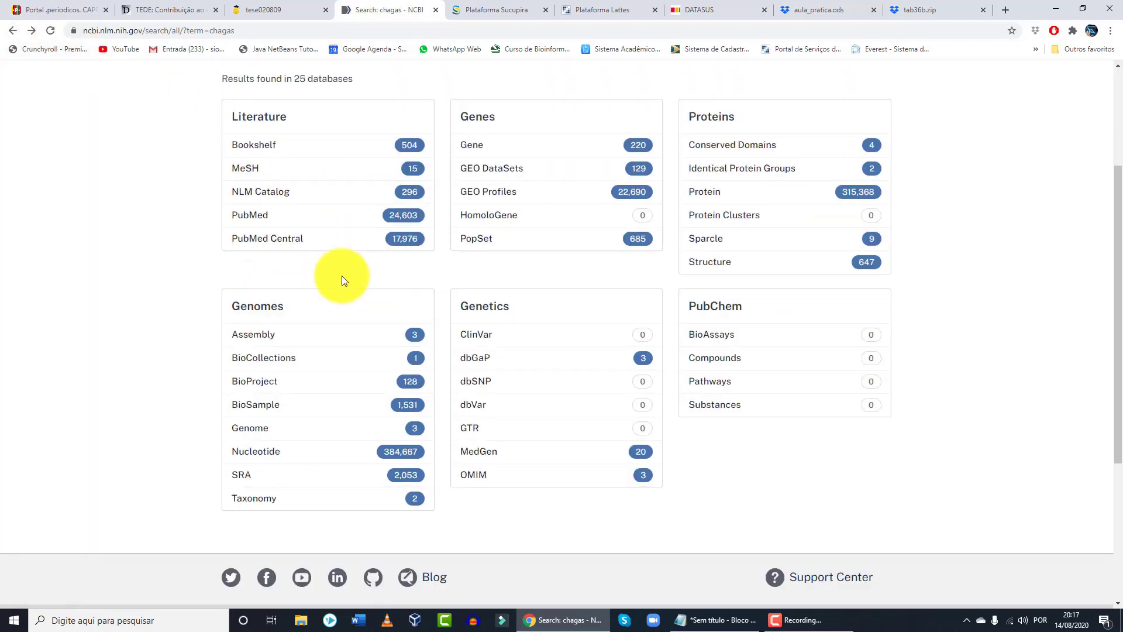
# Open the PubMed Central results for chagas and look through the listed articles.
pyautogui.click(272, 244)
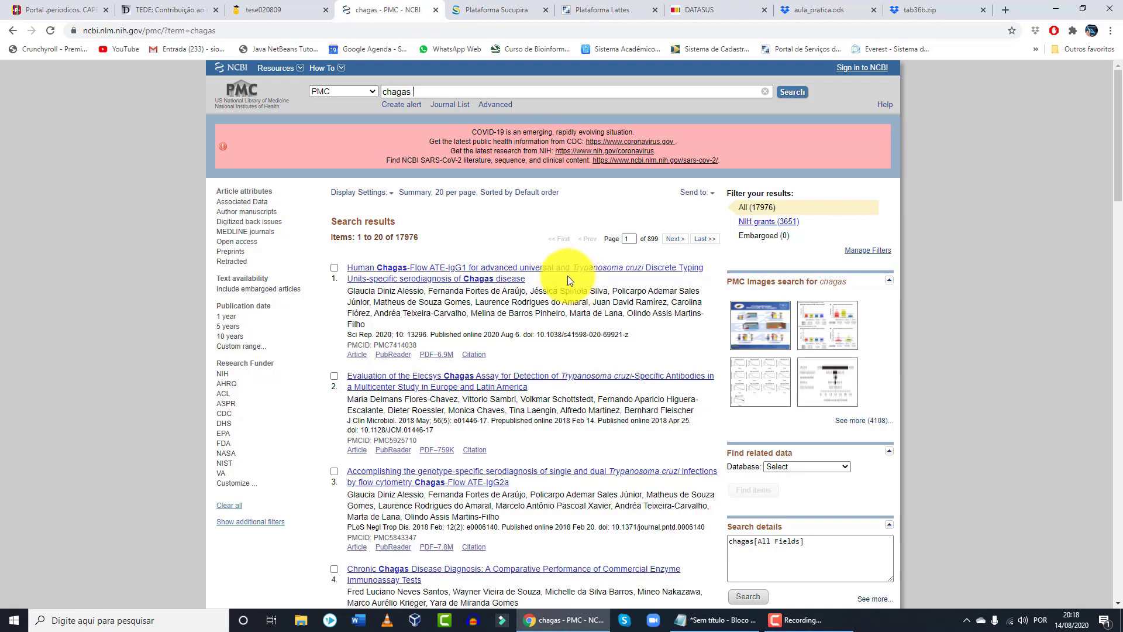
pyautogui.scroll(-3, 552, 275)
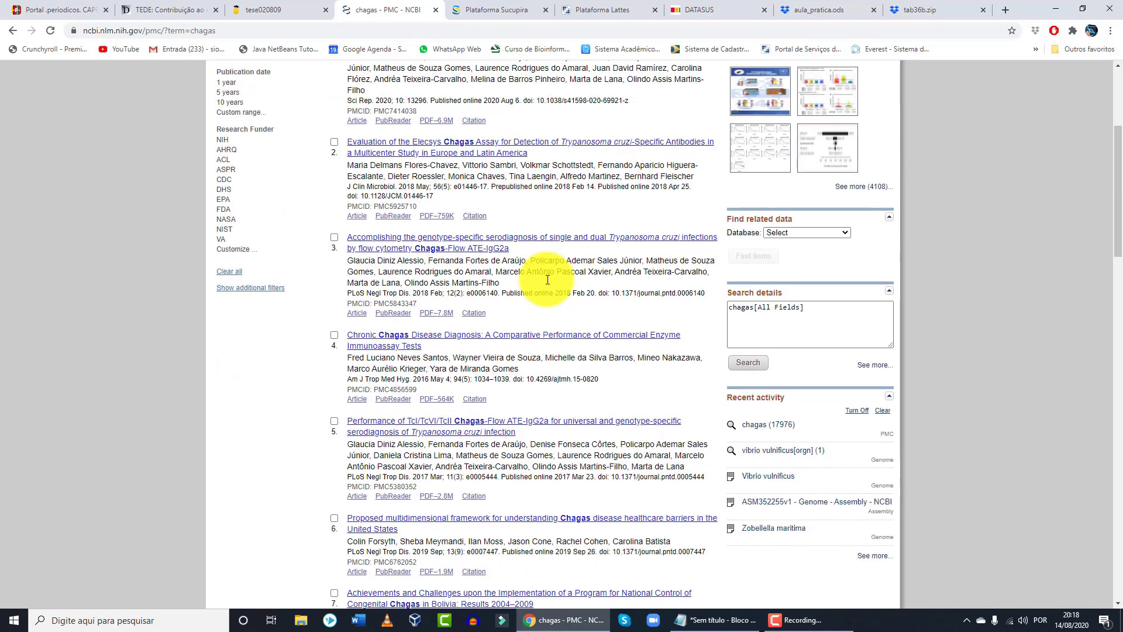
pyautogui.scroll(3, 547, 283)
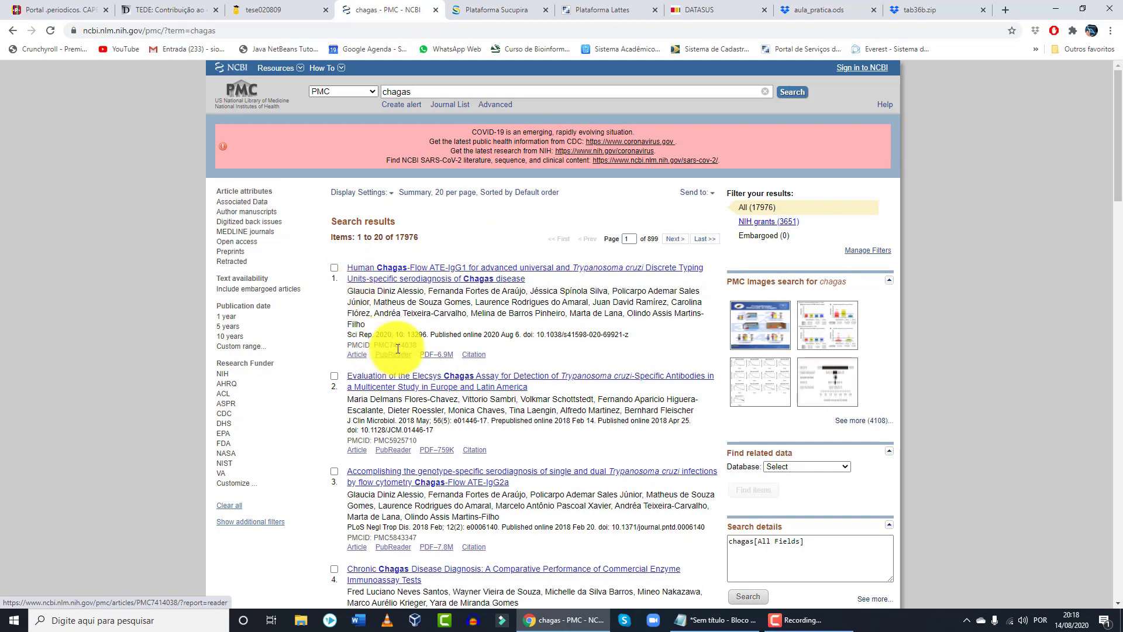
pyautogui.scroll(-1, 386, 351)
pyautogui.scroll(1, 433, 343)
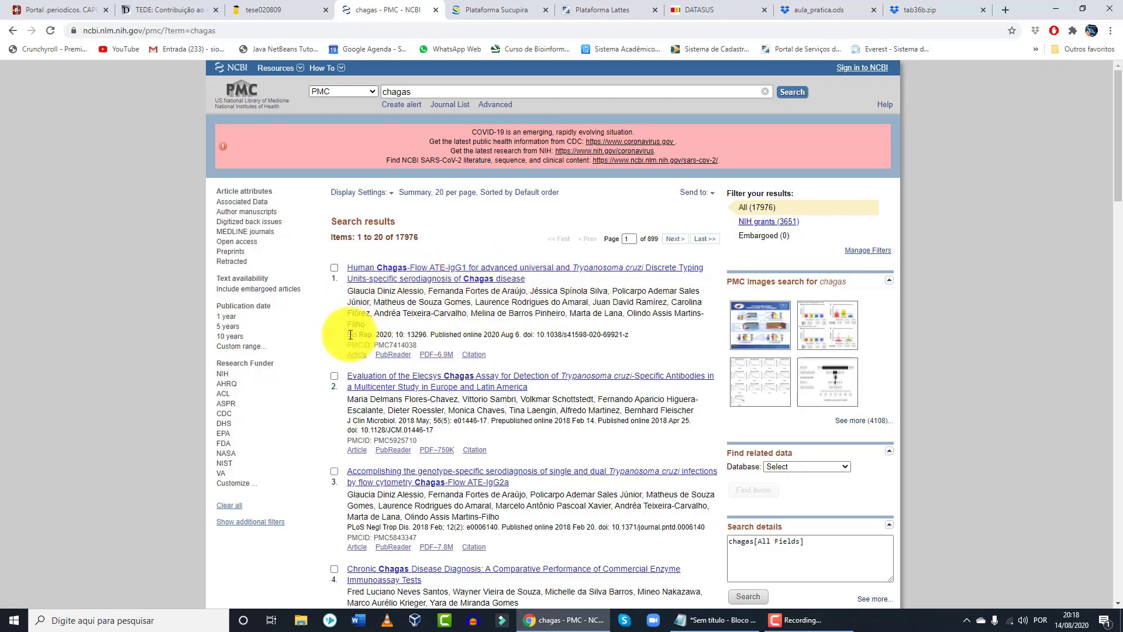
# Highlight the first article's publication year, its online publication date and its DOI in the results list.
pyautogui.moveTo(348, 335); pyautogui.dragTo(392, 335)
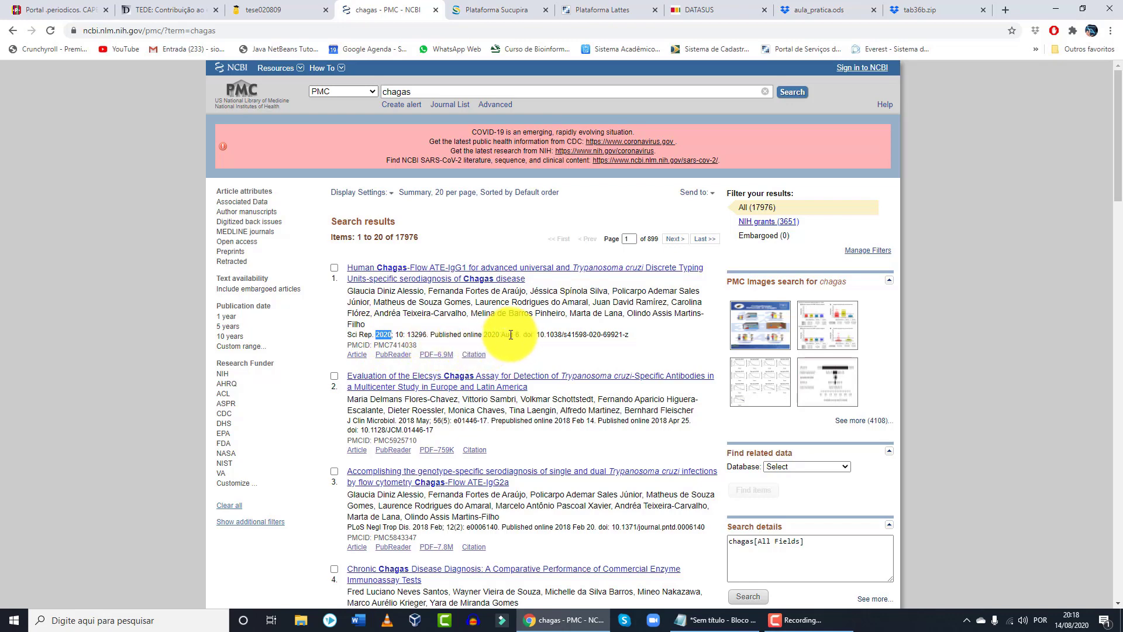
pyautogui.moveTo(519, 334); pyautogui.dragTo(483, 334)
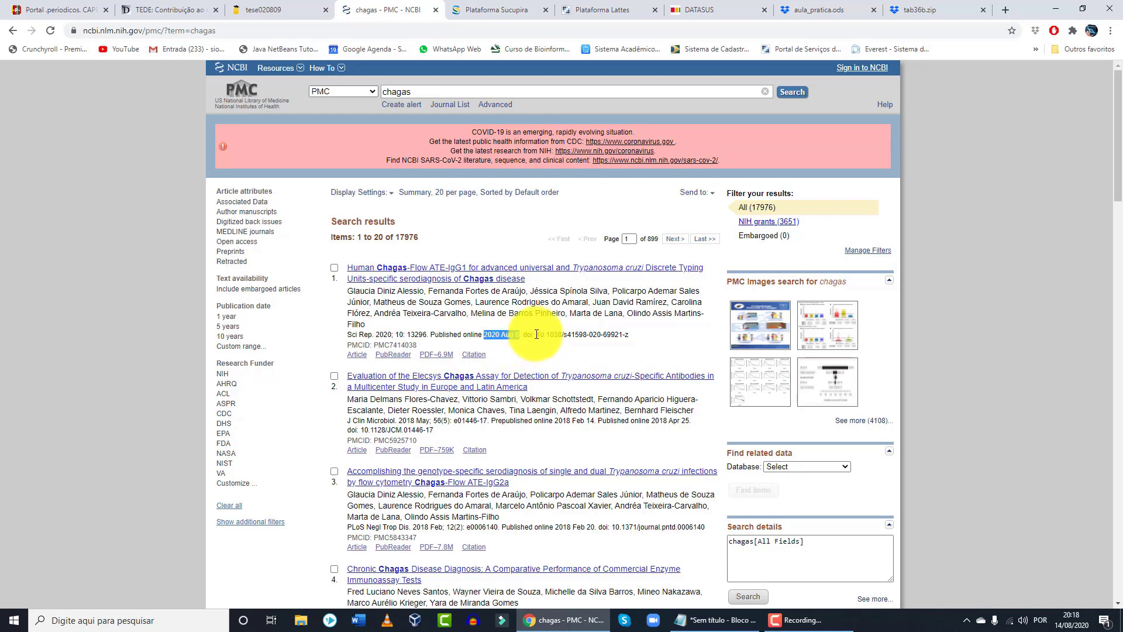
pyautogui.moveTo(537, 335); pyautogui.dragTo(651, 337)
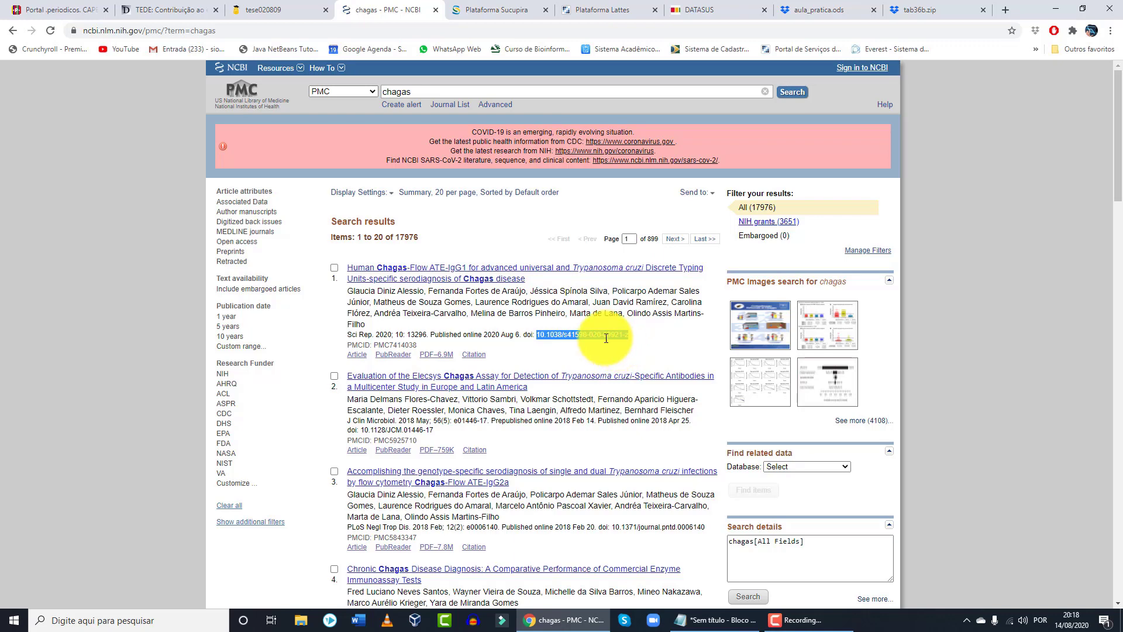
# Open the article "Human Chagas-Flow ATE-IgG1" and look through its abstract, methods and results figures, then return to its beginning.
pyautogui.click(475, 279)
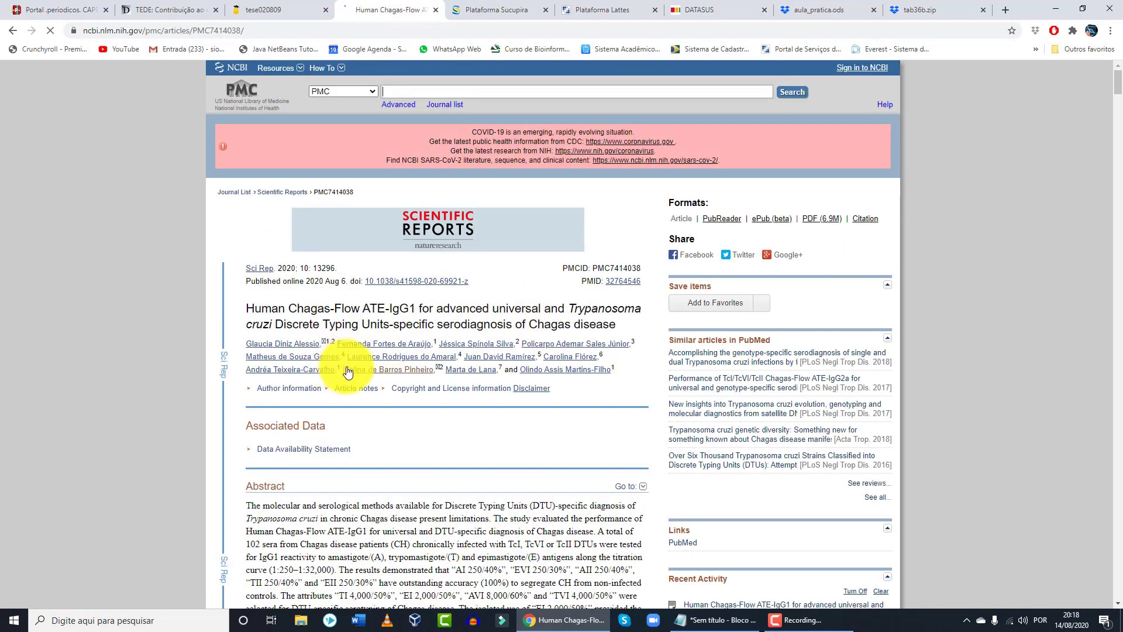
pyautogui.scroll(-2, 332, 366)
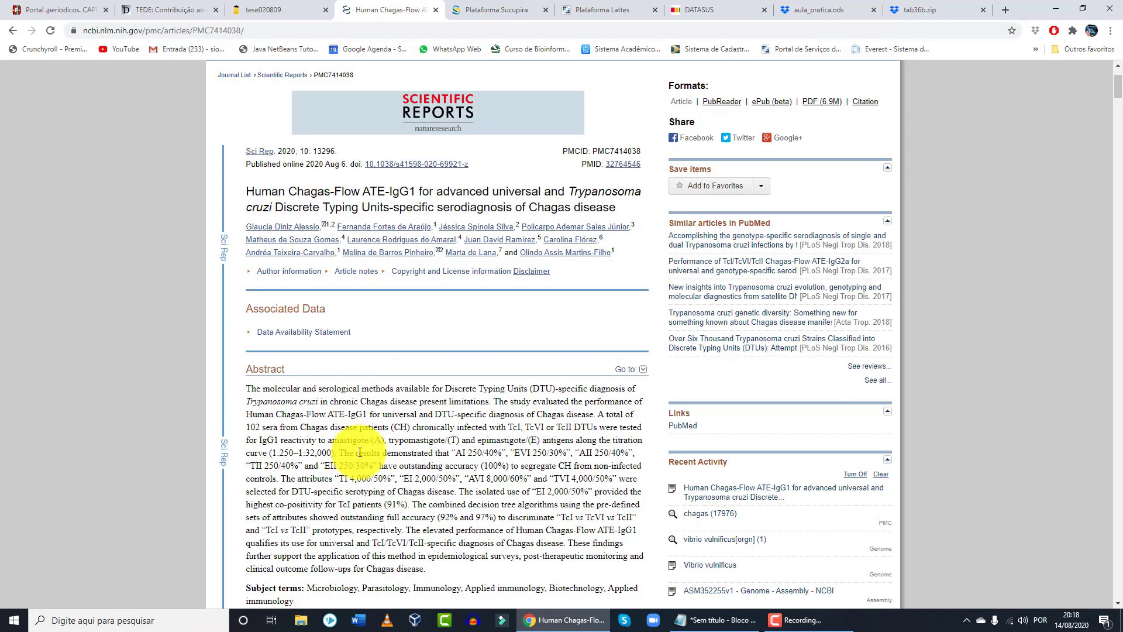
pyautogui.scroll(-9, 431, 444)
pyautogui.scroll(-15, 447, 436)
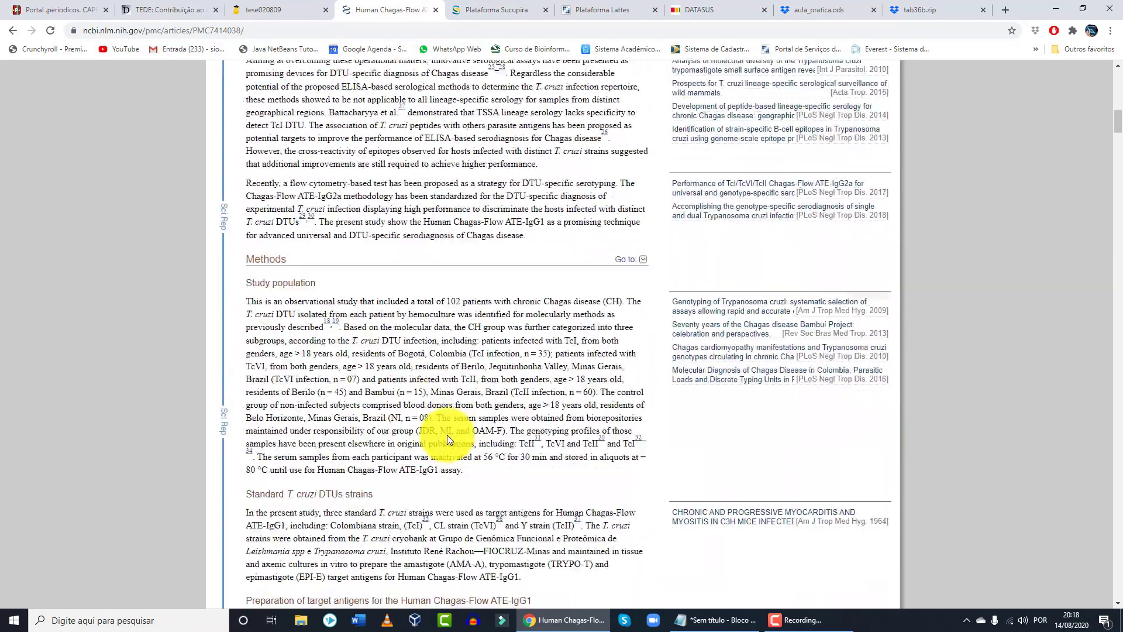
pyautogui.scroll(-20, 448, 434)
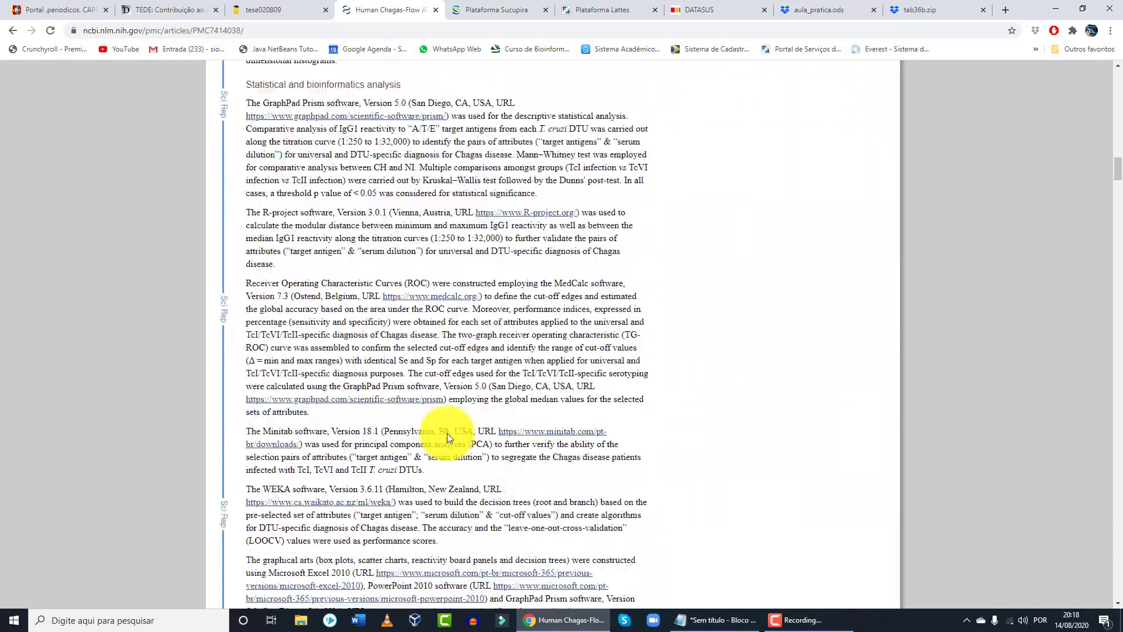
pyautogui.scroll(-20, 447, 433)
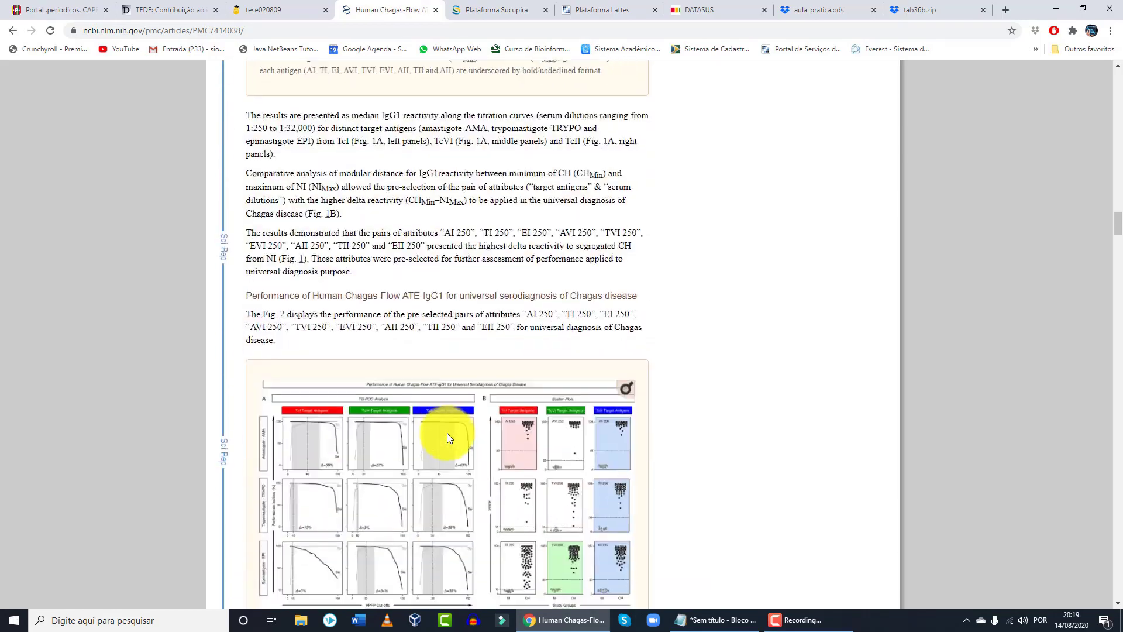
pyautogui.scroll(-5, 846, 413)
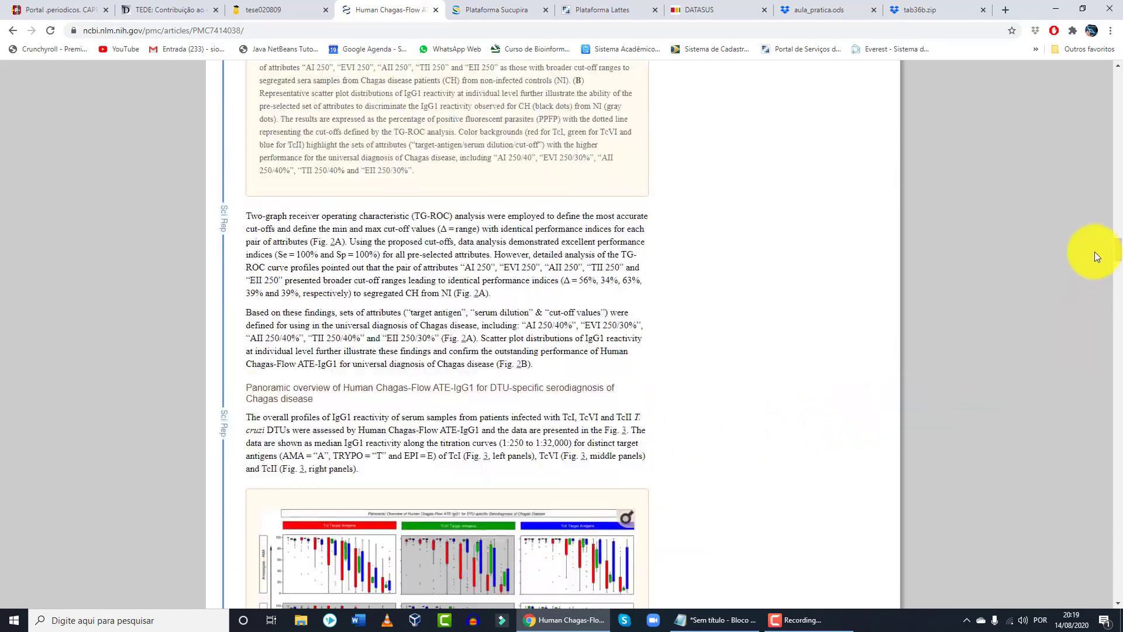
pyautogui.moveTo(1118, 275); pyautogui.dragTo(1116, 66)
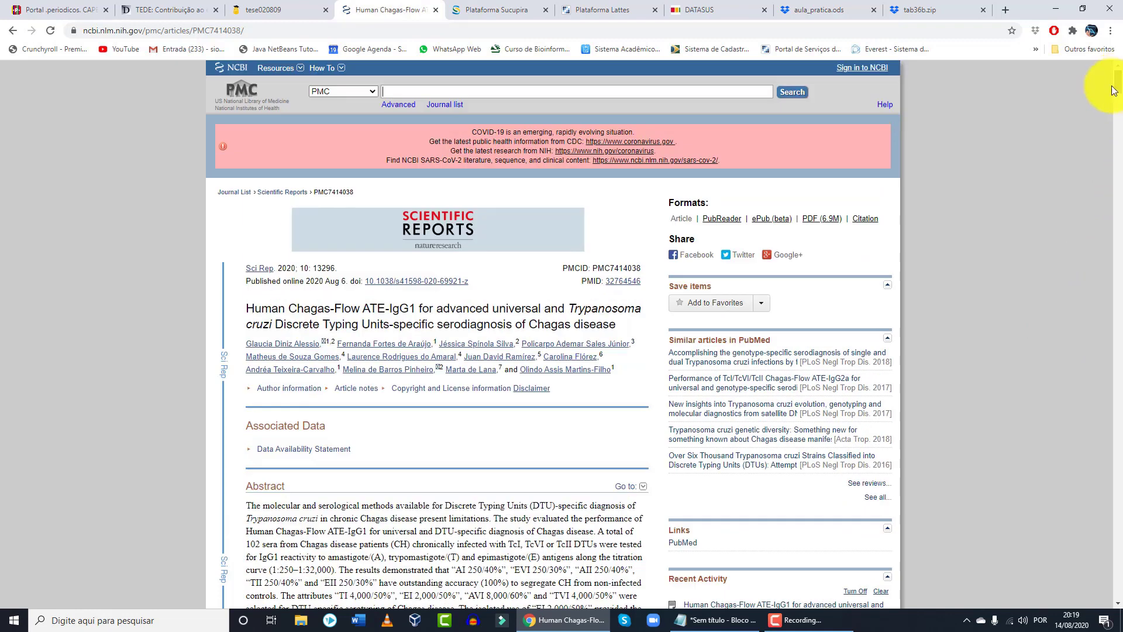
# Open the PDF version of the article and look through its pages and figures.
pyautogui.click(822, 221)
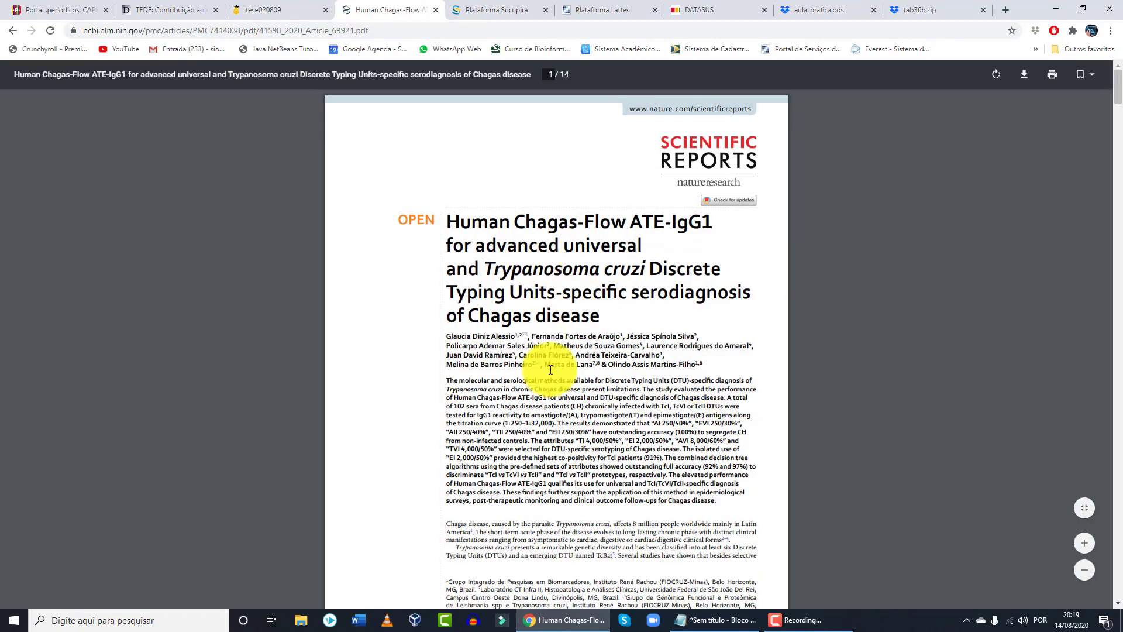
pyautogui.scroll(-15, 585, 383)
pyautogui.scroll(-20, 588, 390)
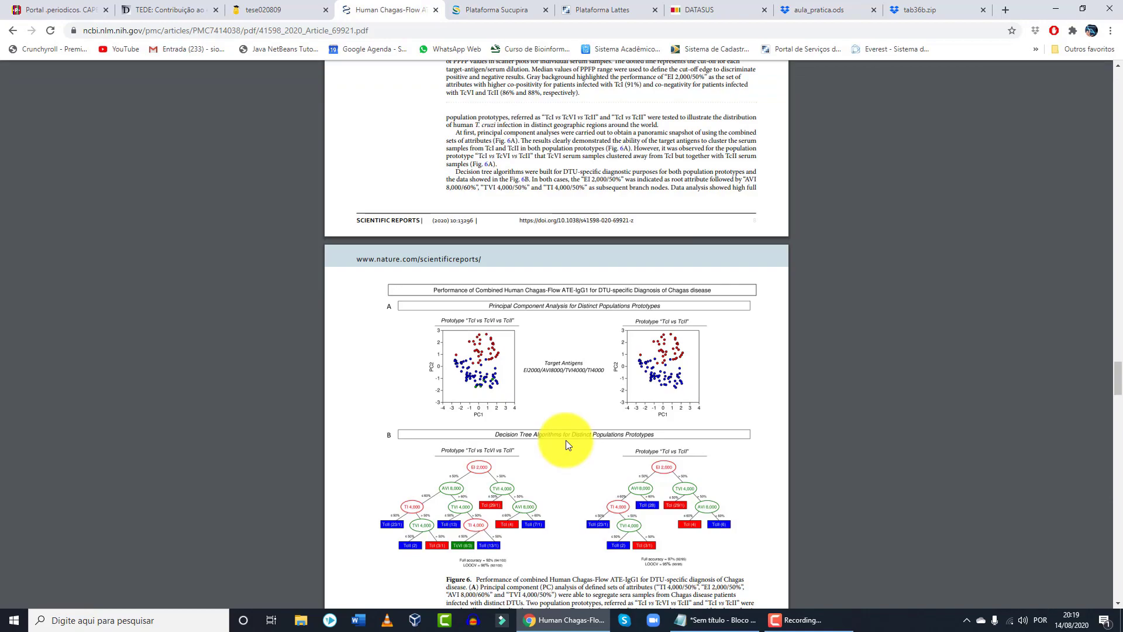
pyautogui.scroll(12, 579, 307)
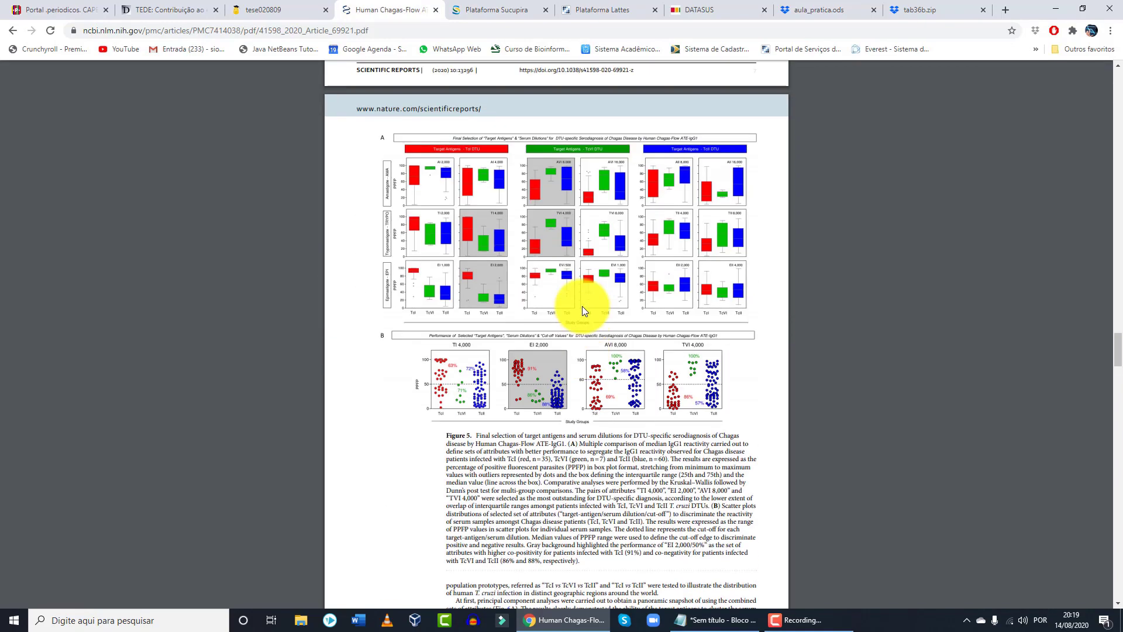
# Return from the PDF to the article's page, then switch to Notepad and highlight qualis.capes.gov.br in the address list.
pyautogui.scroll(10, 582, 307)
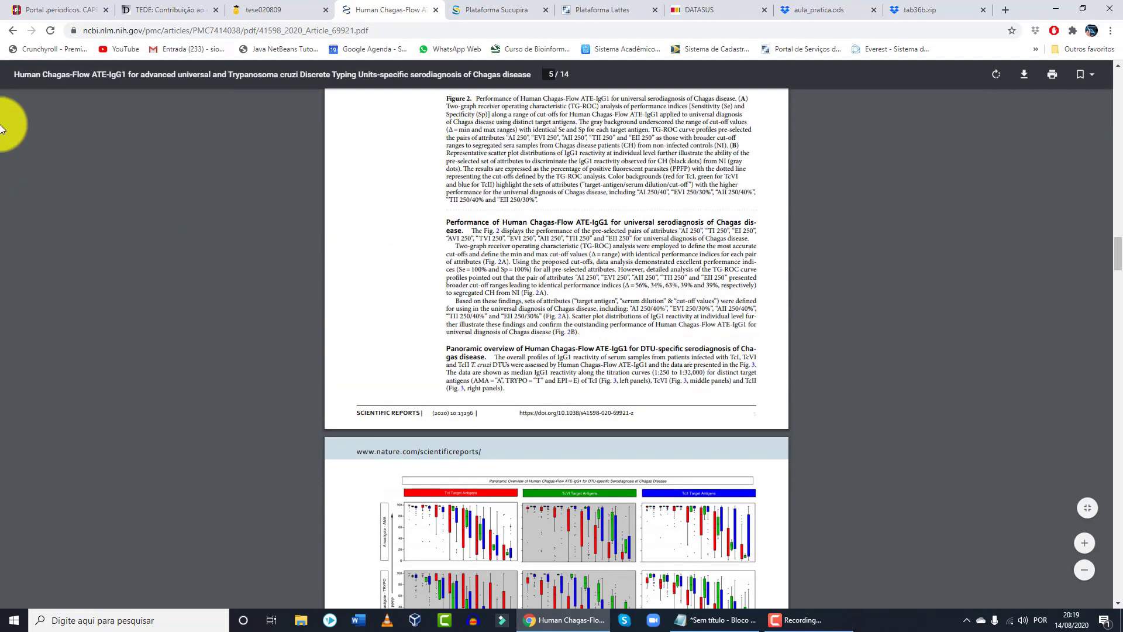
pyautogui.click(12, 32)
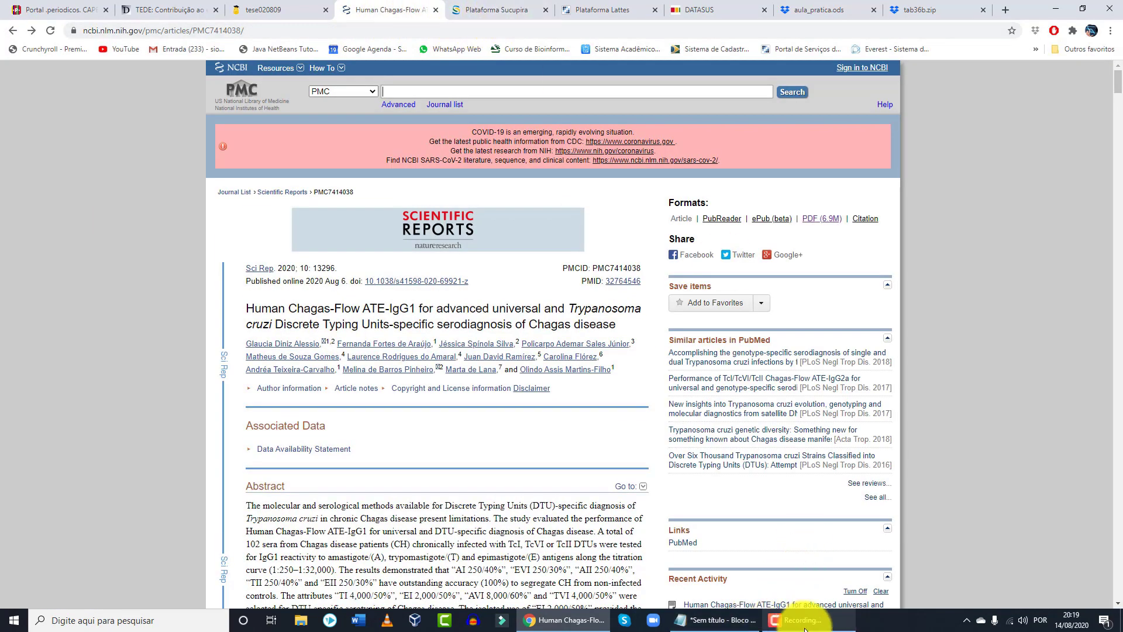
pyautogui.click(721, 620)
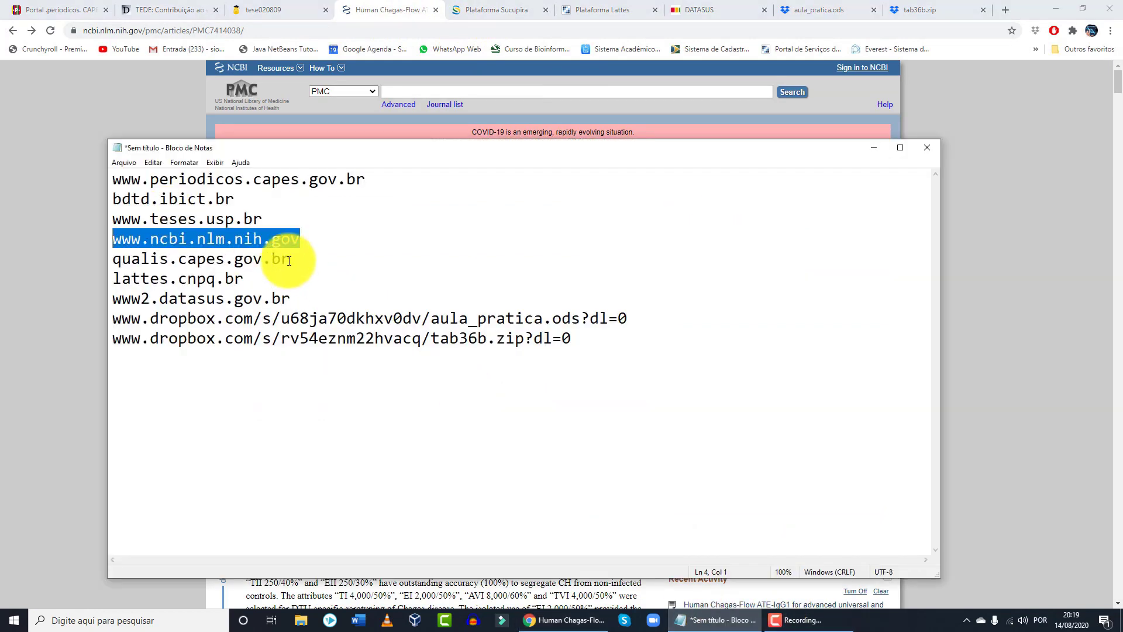
pyautogui.moveTo(289, 261); pyautogui.dragTo(41, 258)
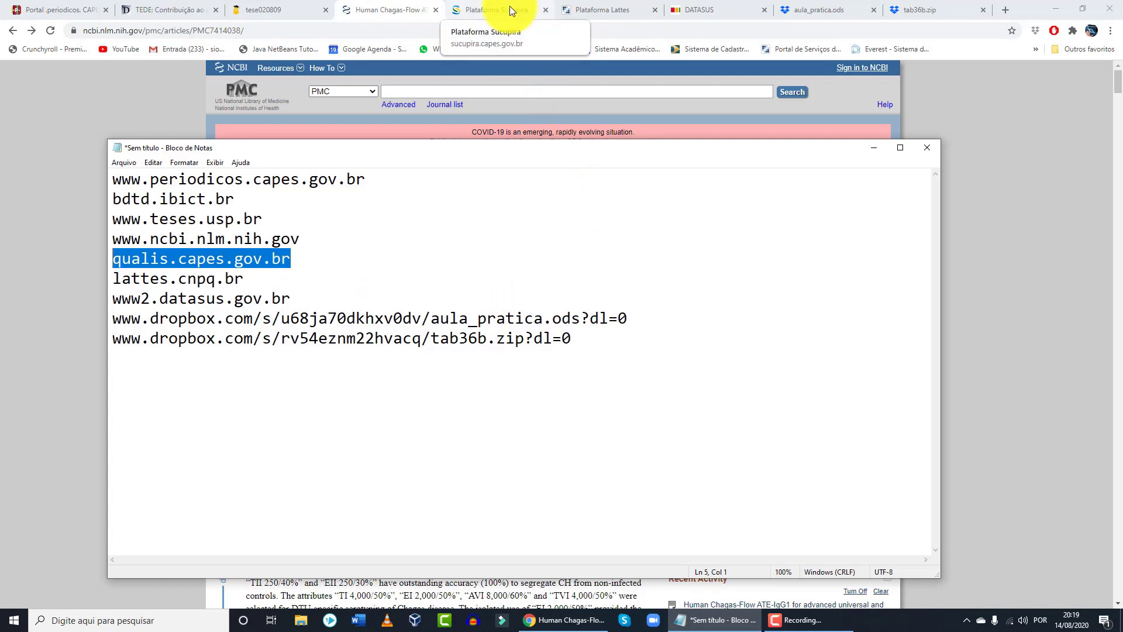
# Switch to Plataforma Sucupira and set the Qualis Periódicos classification event to CLASSIFICAÇÕES DE PERIÓDICOS QUADRIÊNIO 2013-2016.
pyautogui.click(486, 10)
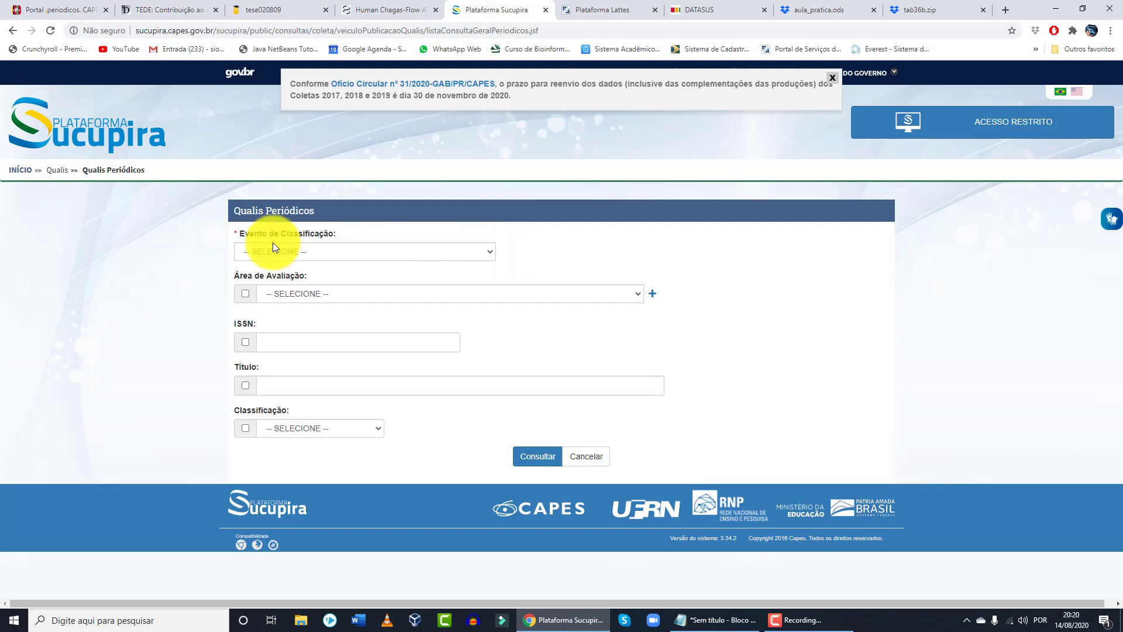
pyautogui.click(492, 252)
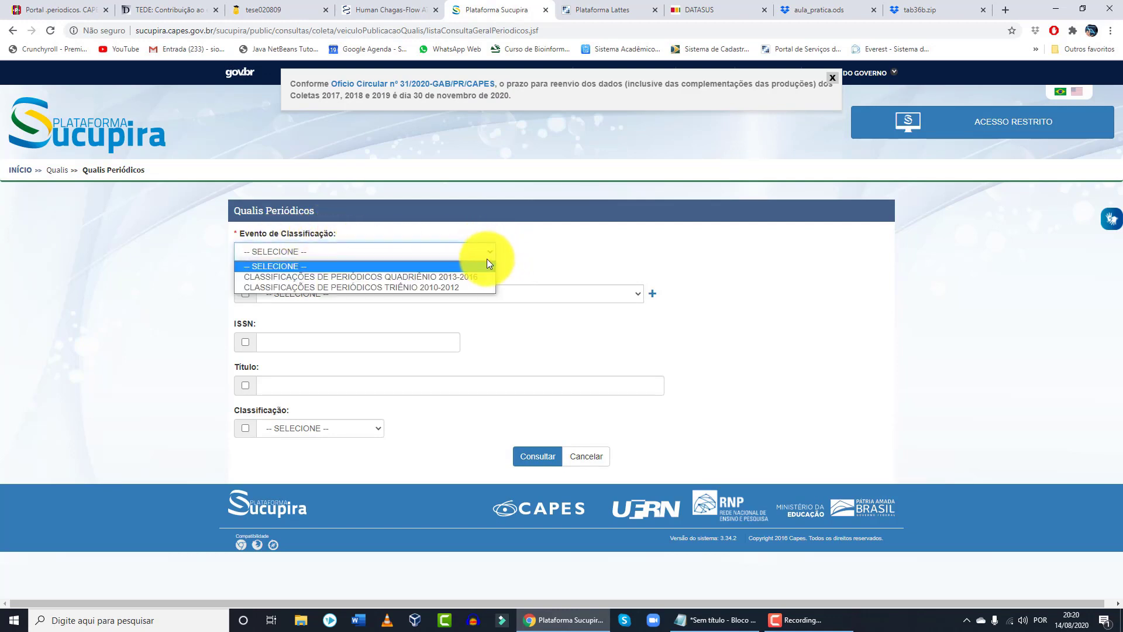
pyautogui.click(458, 277)
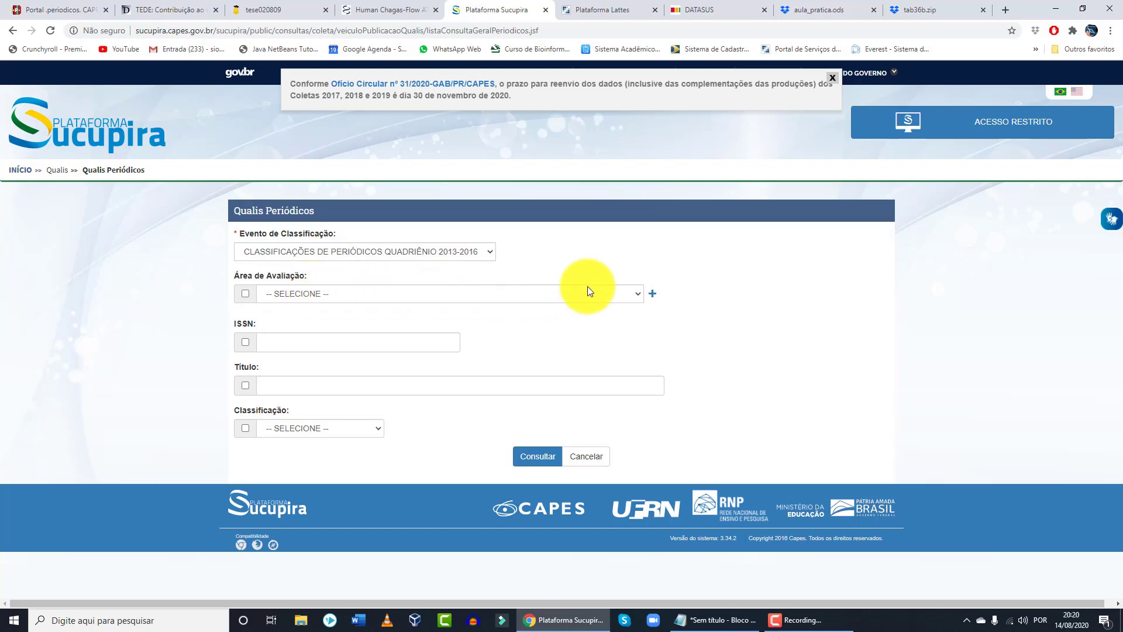
# Look through the available evaluation areas without choosing one.
pyautogui.click(636, 296)
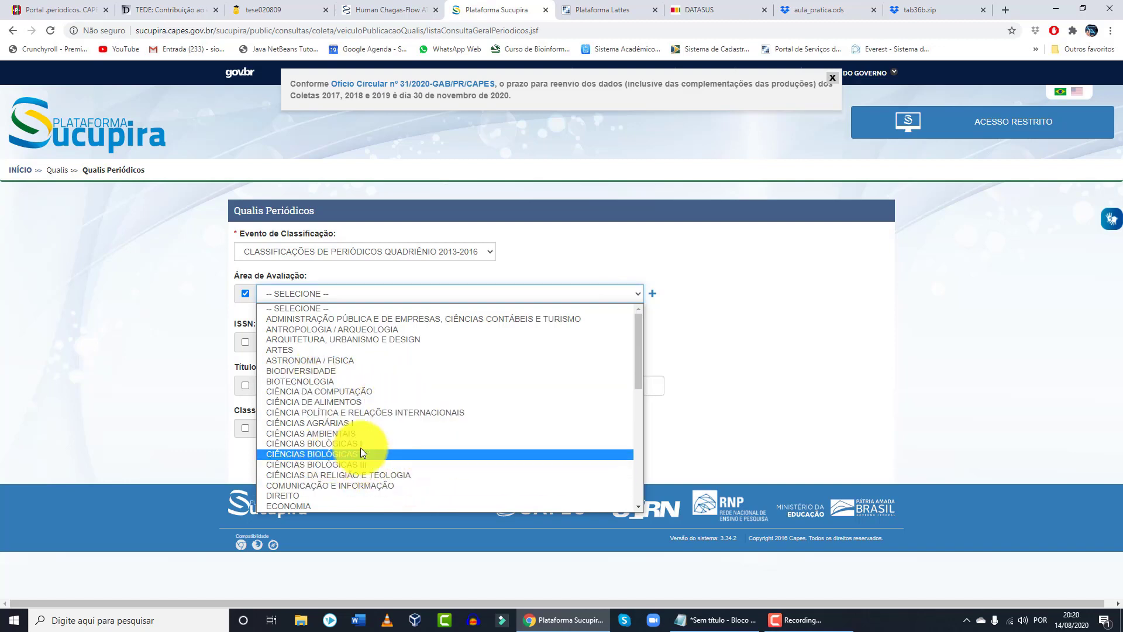
pyautogui.scroll(-10, 391, 460)
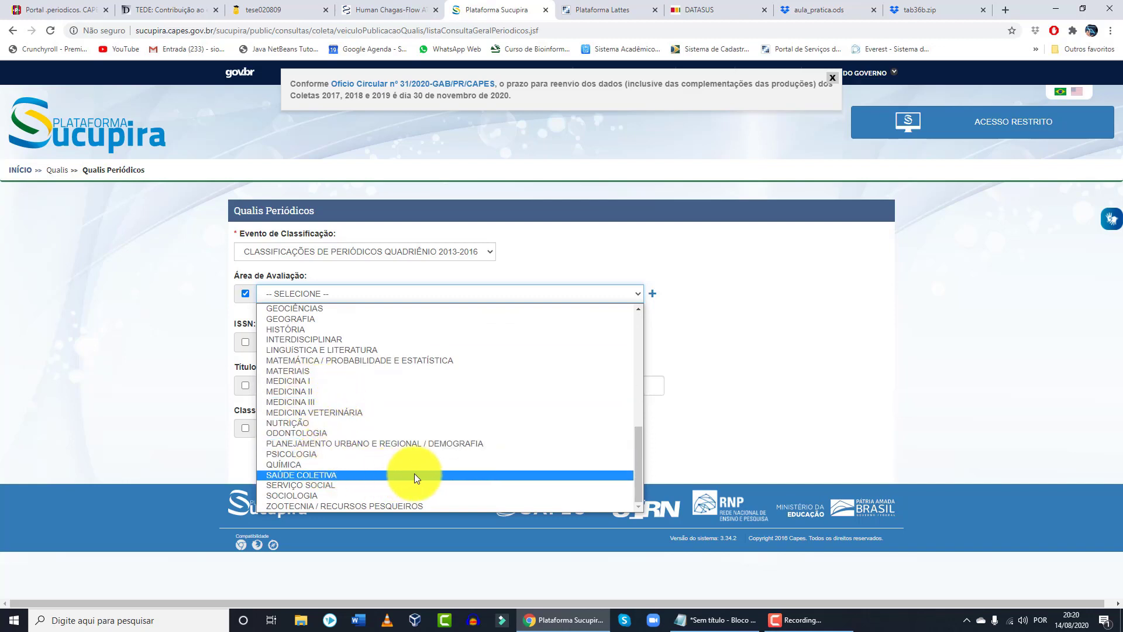
pyautogui.scroll(10, 392, 462)
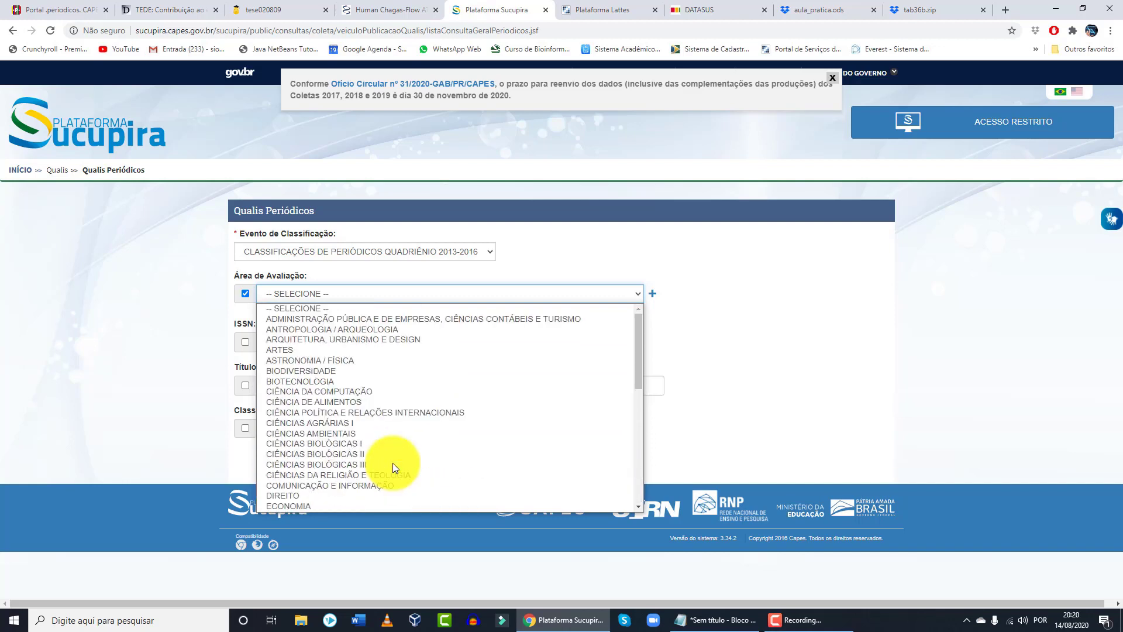
pyautogui.click(556, 255)
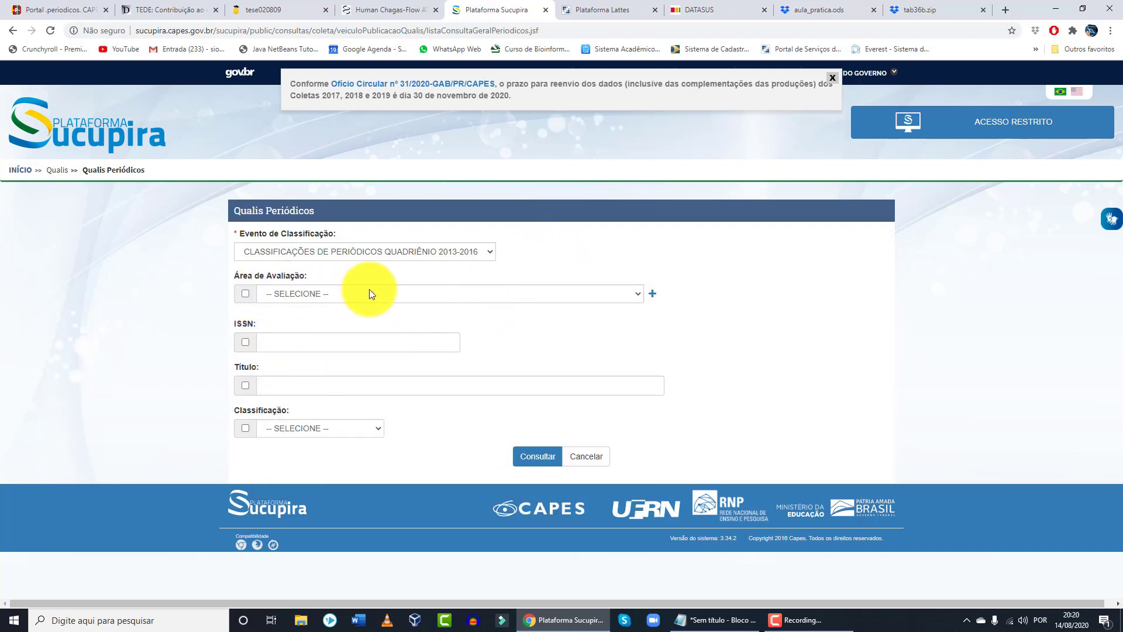
# Search the Qualis journals for the title "scientific reports".
pyautogui.click(282, 385)
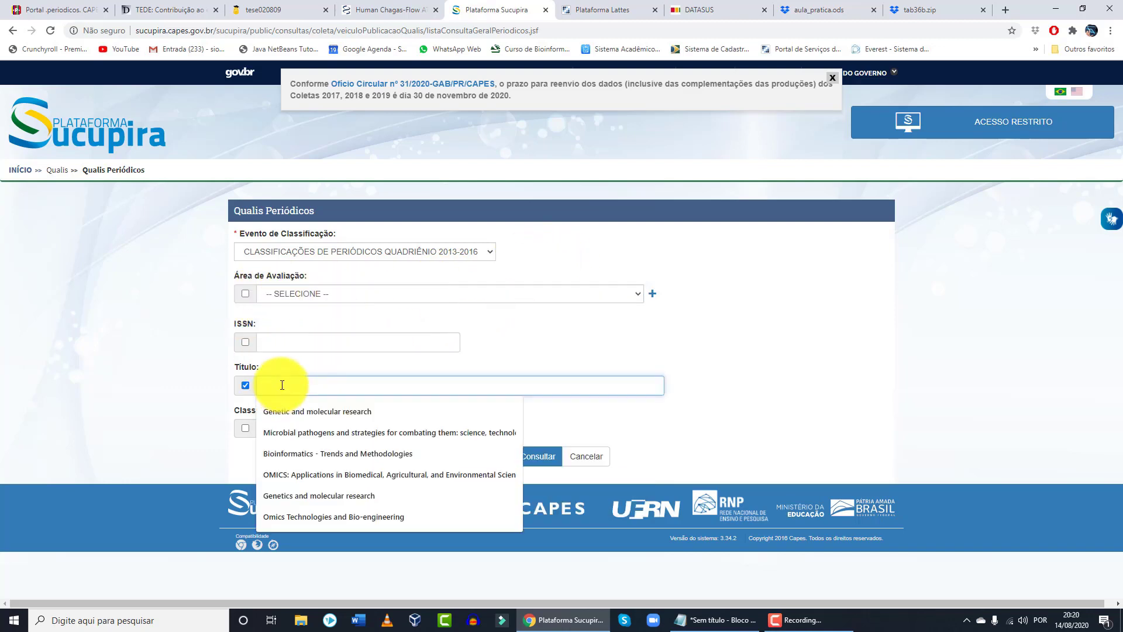
pyautogui.write('s')
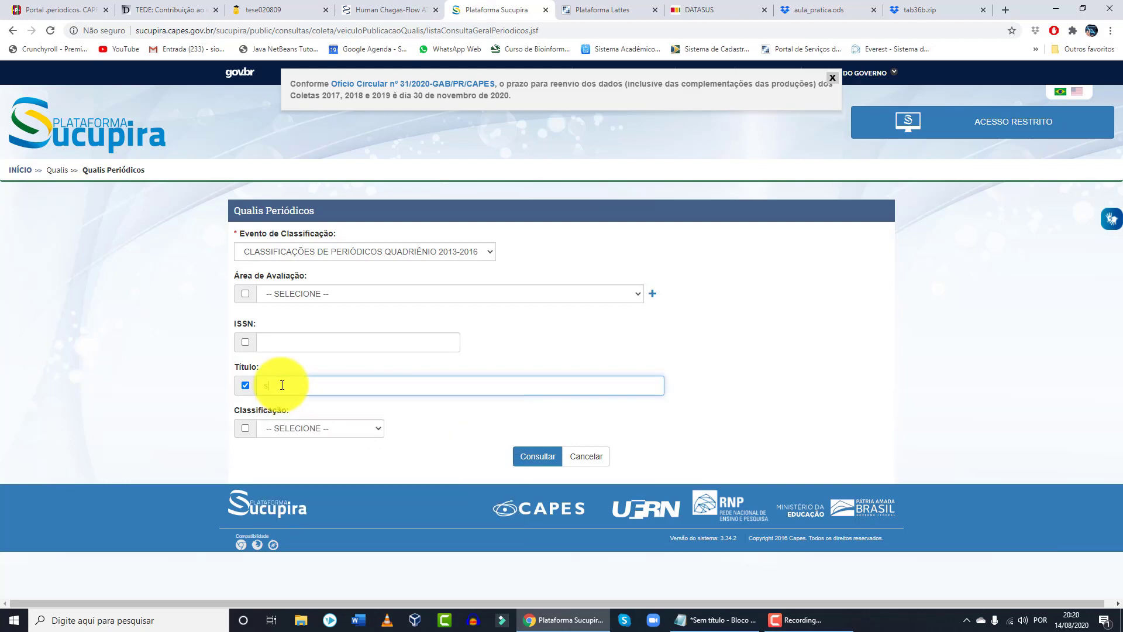
pyautogui.write('cientific reports')
pyautogui.tripleClick(325, 387)
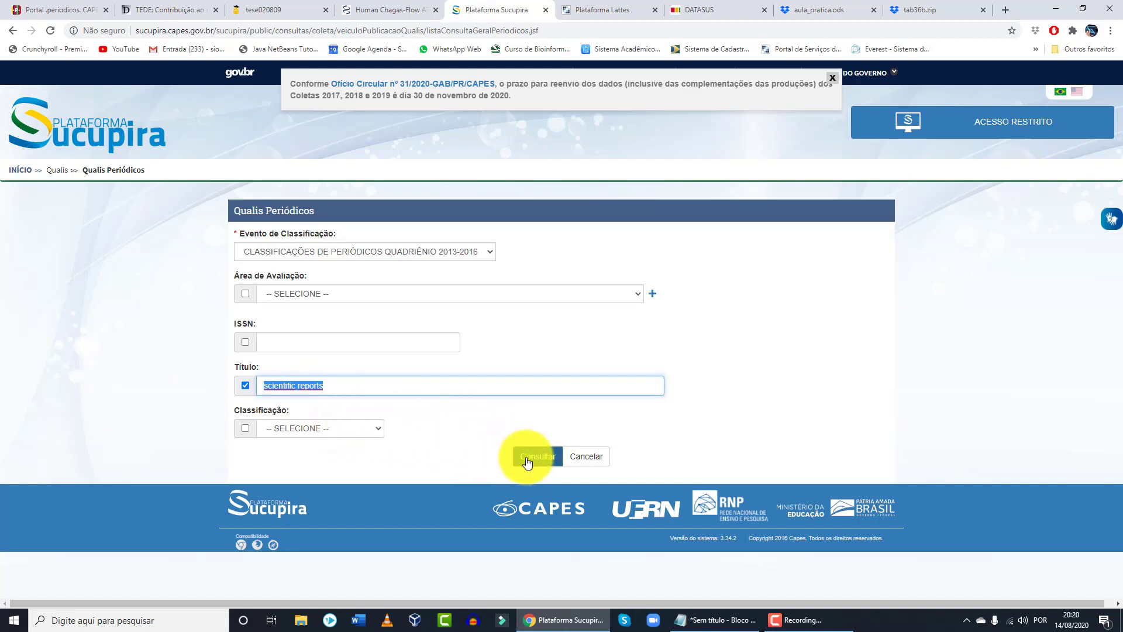
pyautogui.click(528, 461)
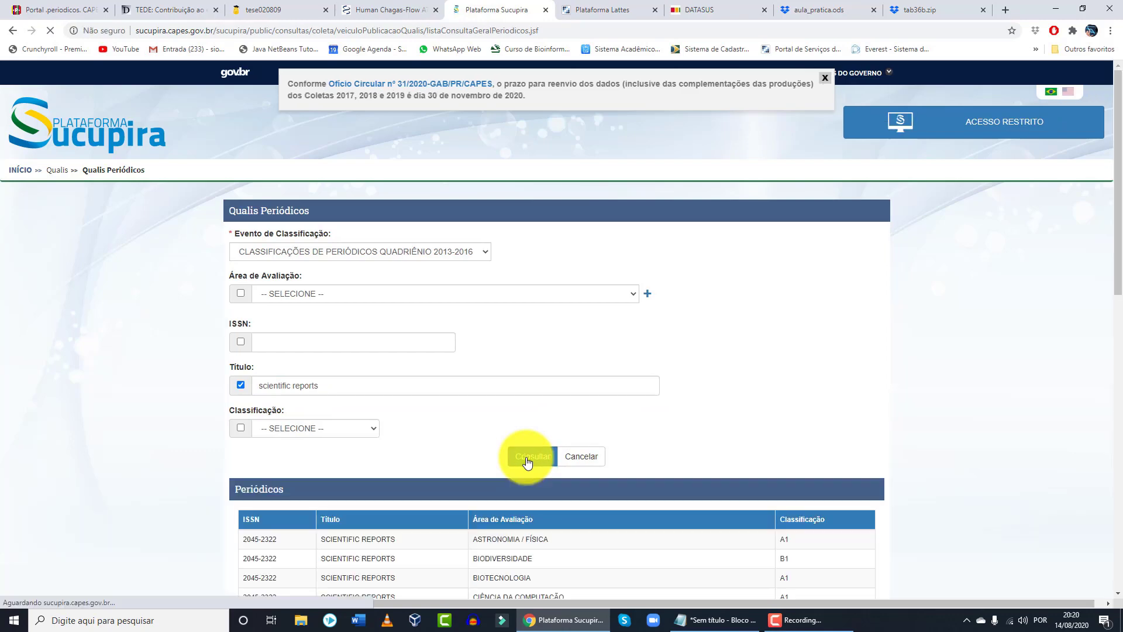
# Examine the journal's classification in each evaluation area, highlighting those for Ciências Biológicas III and Biodiversidade.
pyautogui.scroll(-3, 492, 452)
pyautogui.scroll(-4, 676, 436)
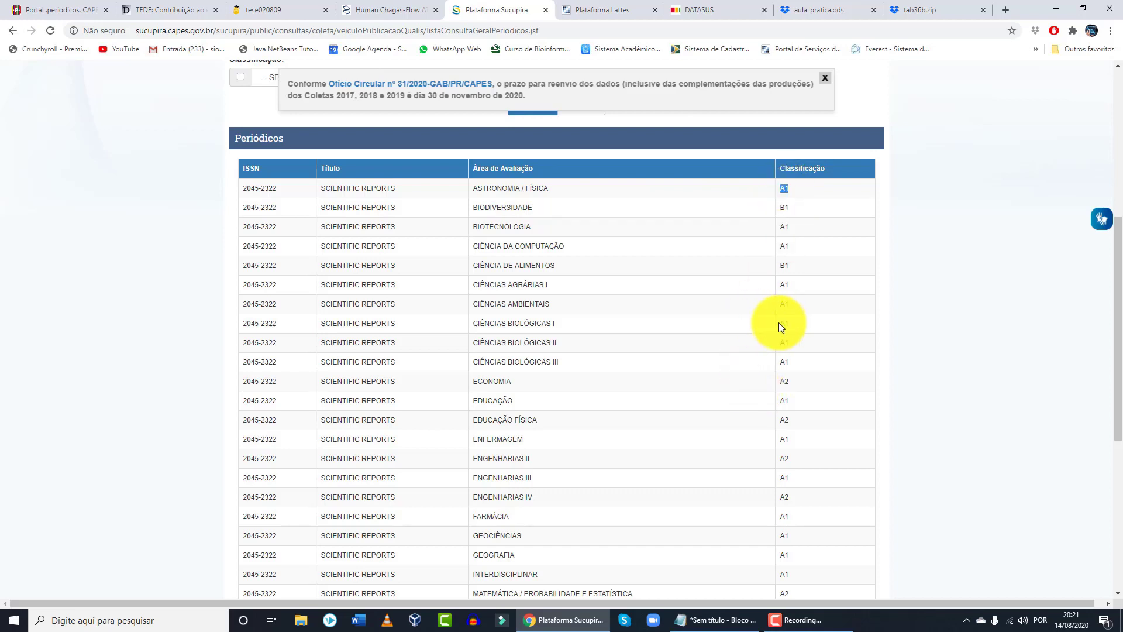
pyautogui.click(779, 306)
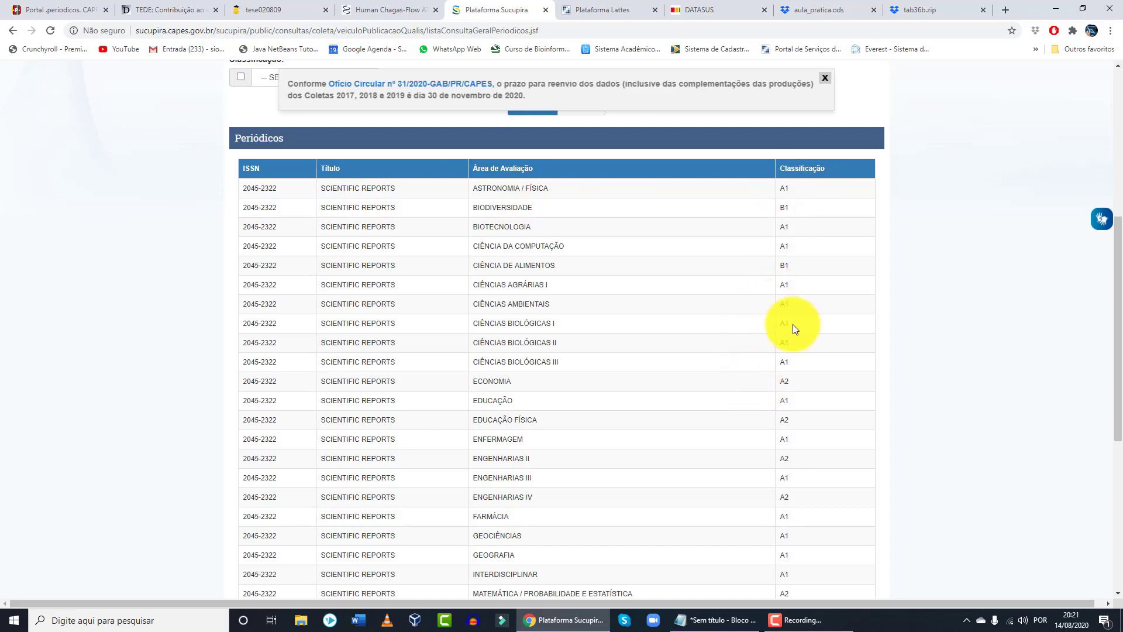
pyautogui.moveTo(780, 361); pyautogui.dragTo(796, 362)
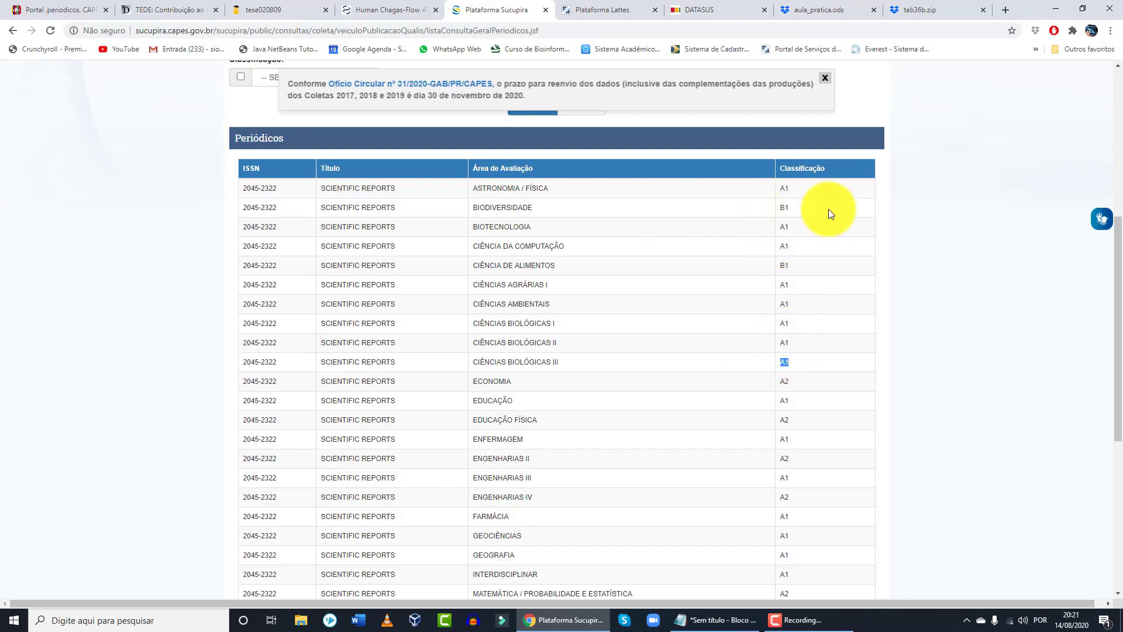
pyautogui.doubleClick(778, 209)
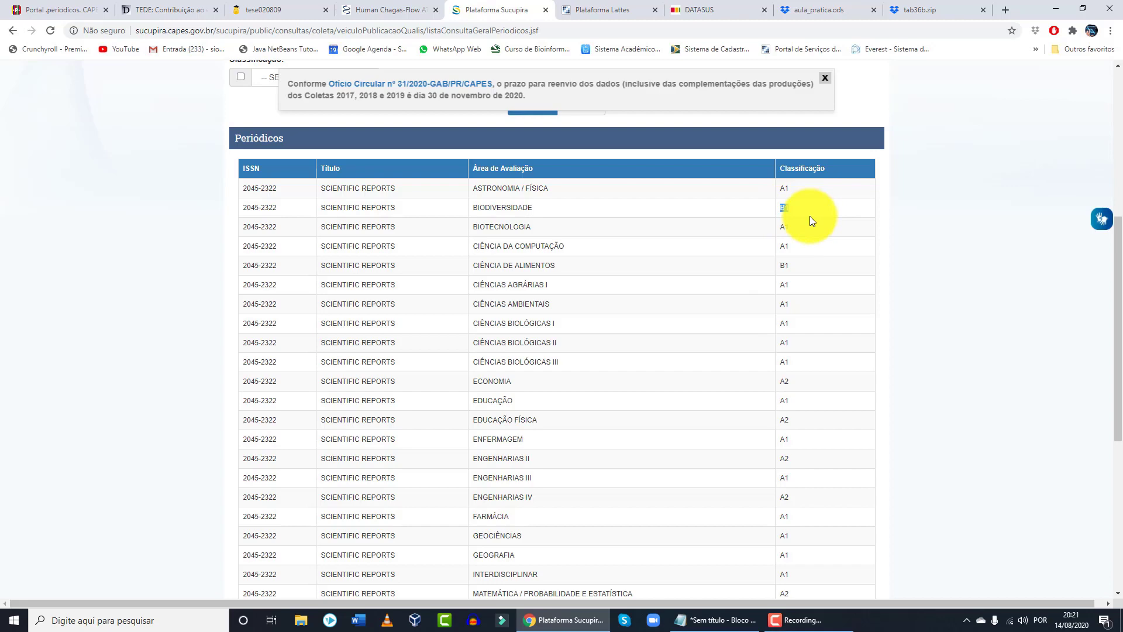
pyautogui.scroll(-5, 797, 281)
pyautogui.scroll(2, 795, 290)
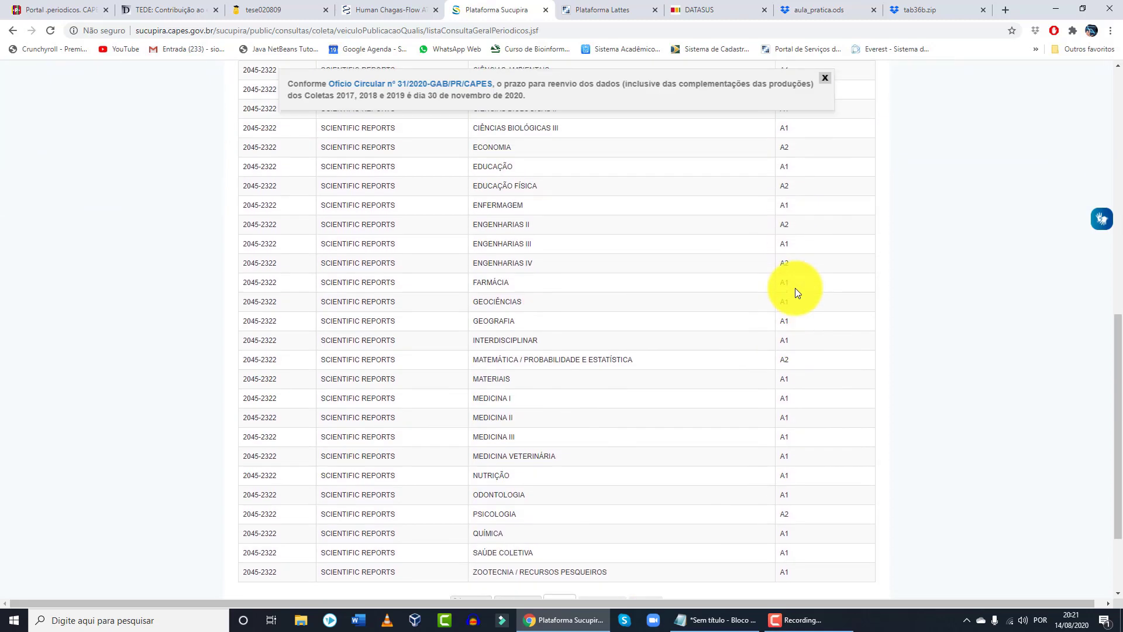
pyautogui.scroll(4, 795, 288)
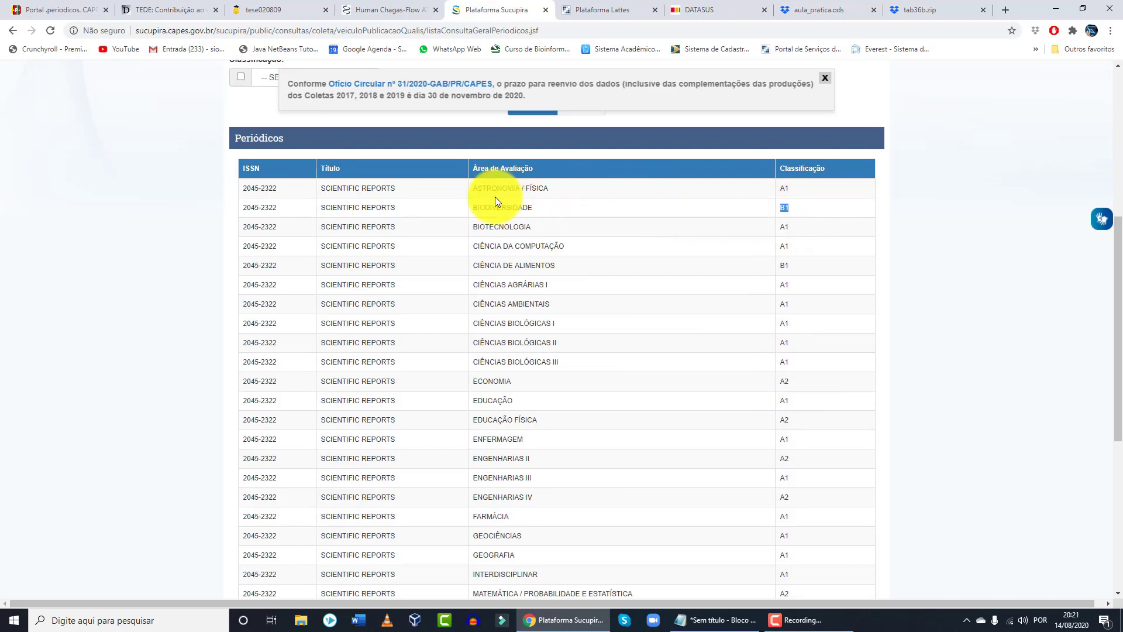
pyautogui.scroll(6, 495, 197)
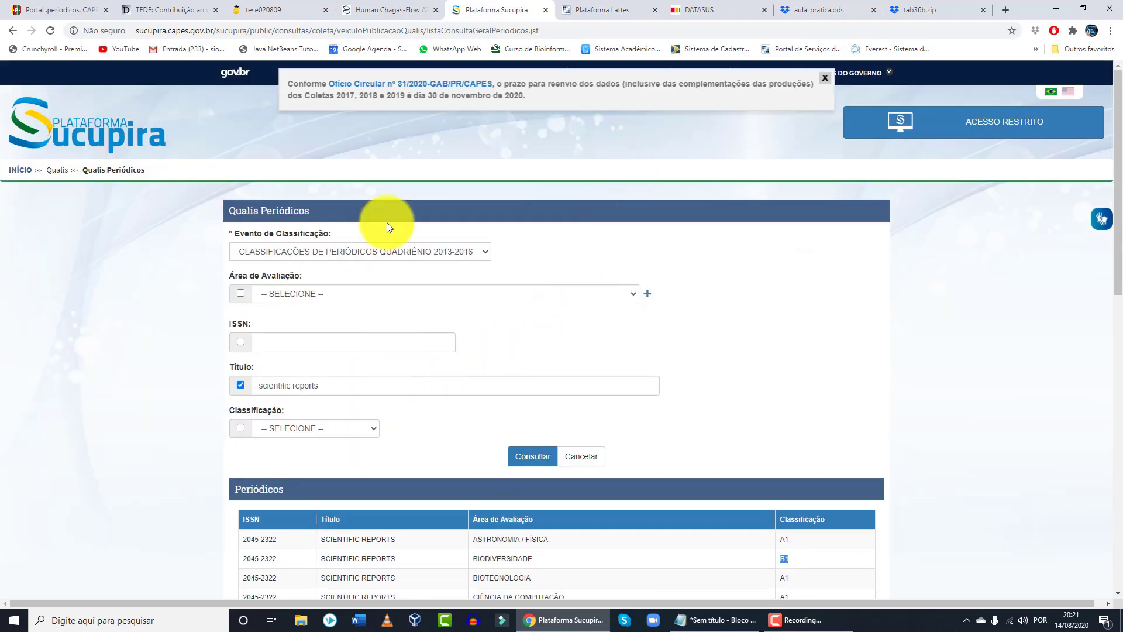
# Revisit the PubMed Central article page, then look again at the journal's Qualis classifications in Plataforma Sucupira.
pyautogui.click(374, 4)
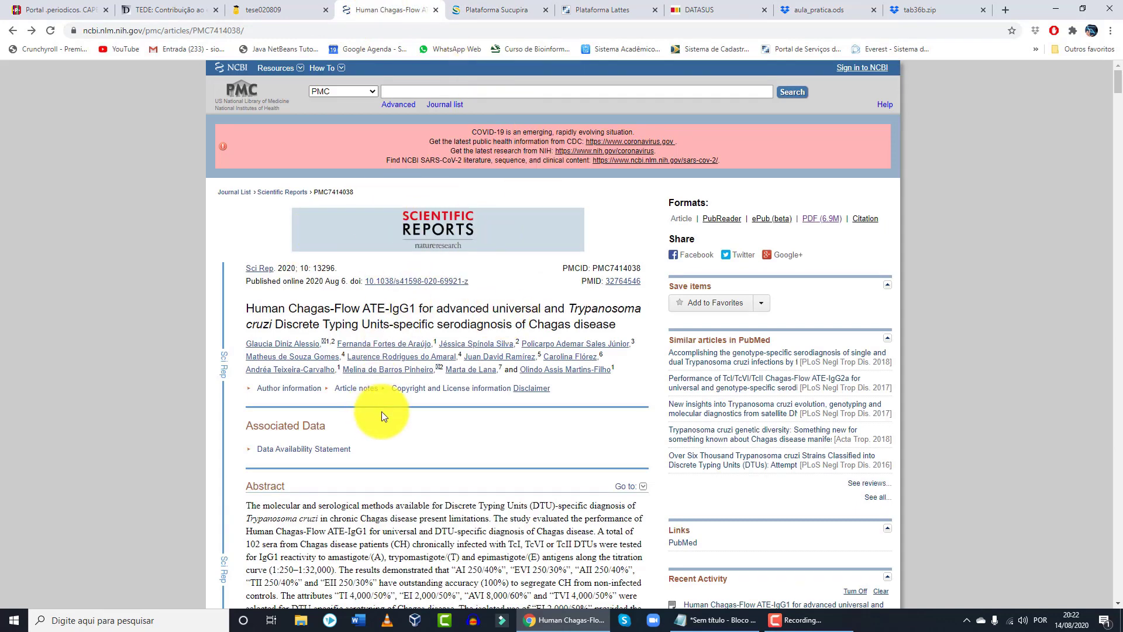
pyautogui.click(506, 8)
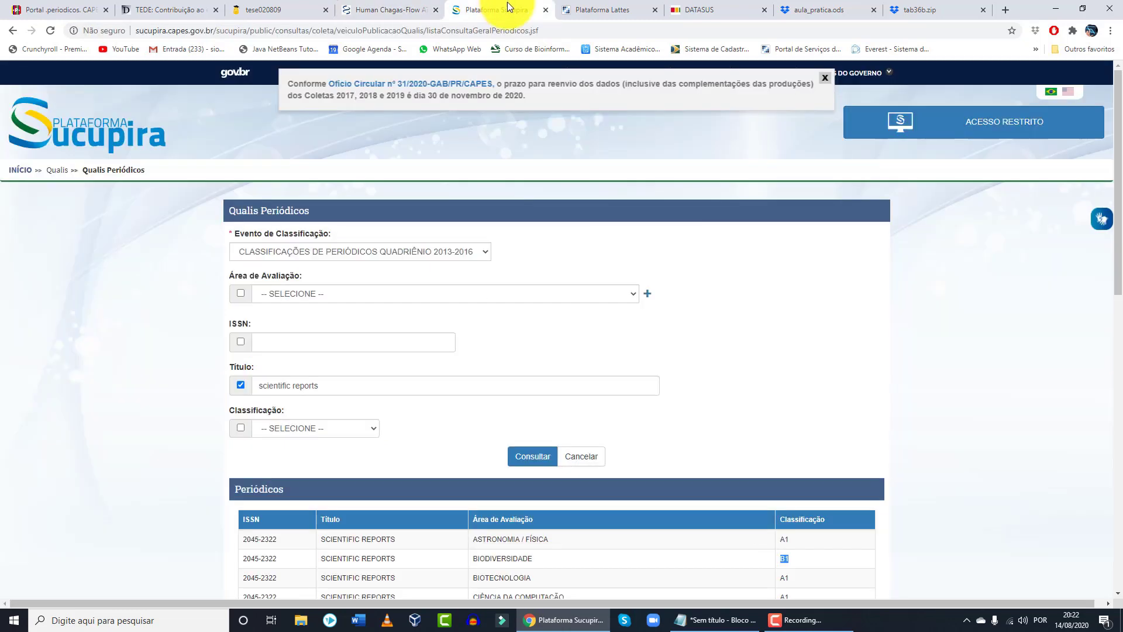
pyautogui.scroll(-4, 451, 460)
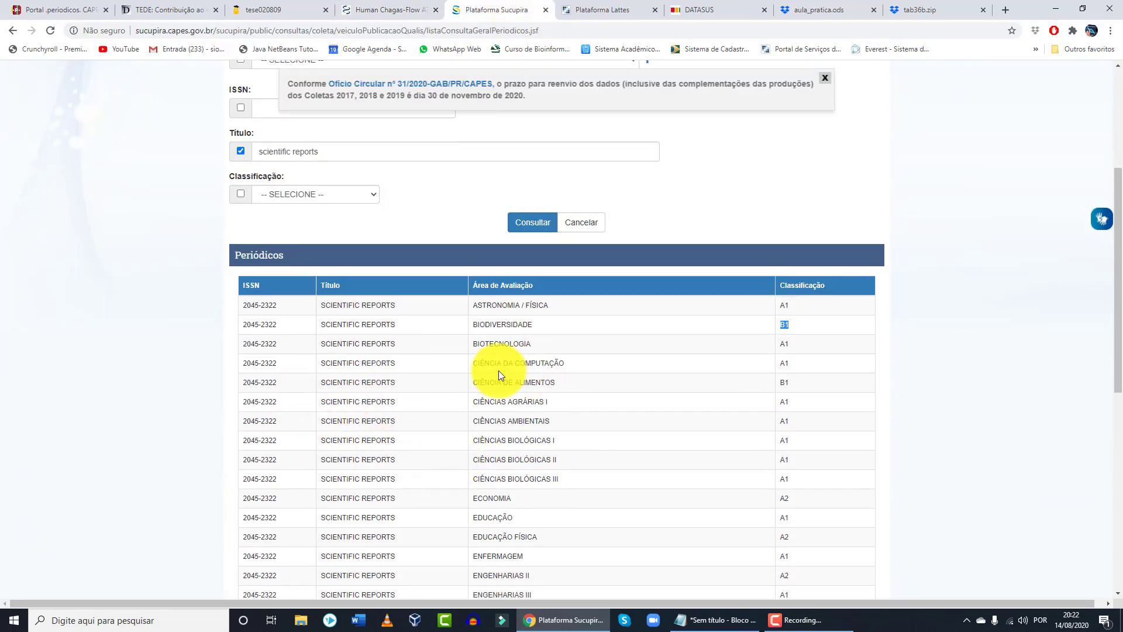
pyautogui.scroll(4, 605, 237)
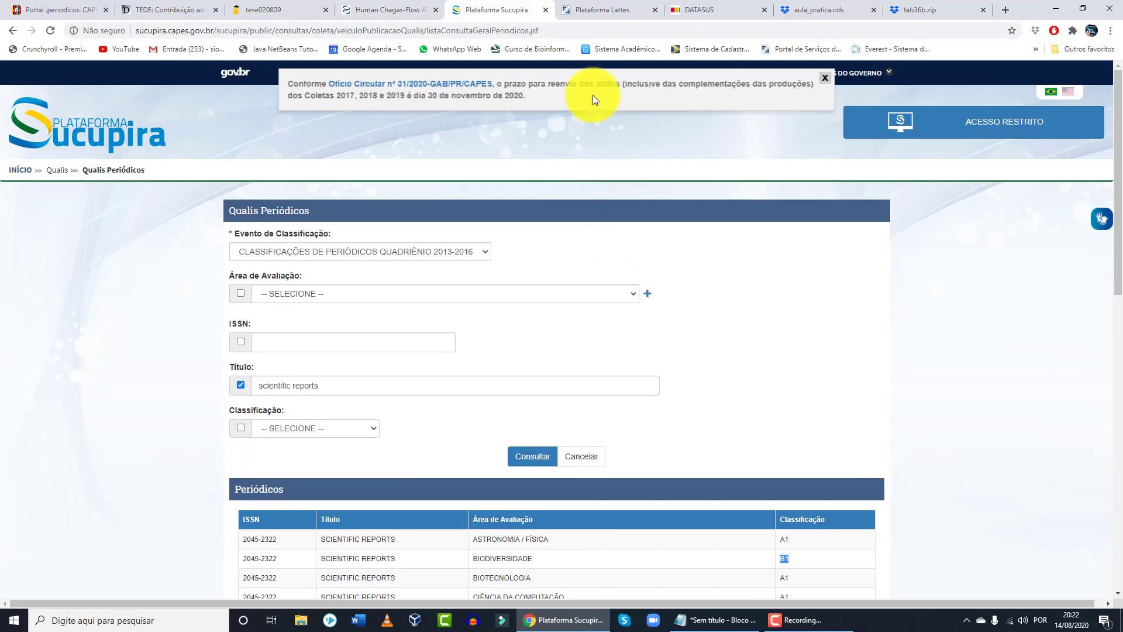
# Open the Plataforma Lattes page, then switch to Notepad and highlight lattes.cnpq.br in the address list.
pyautogui.click(599, 13)
pyautogui.click(724, 622)
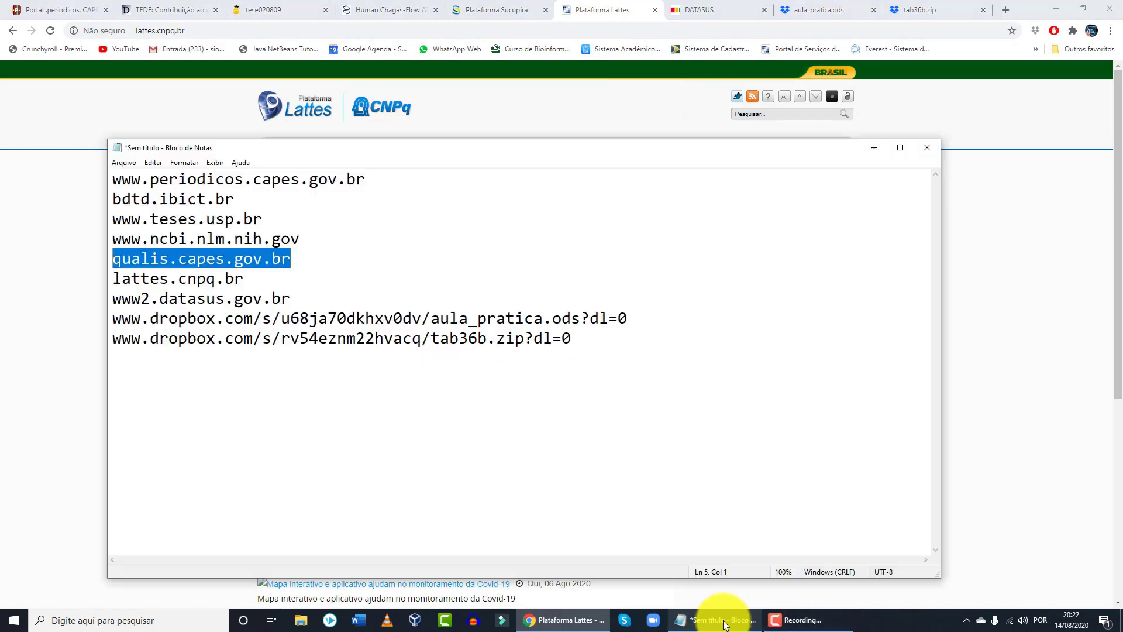
pyautogui.moveTo(245, 280); pyautogui.dragTo(63, 287)
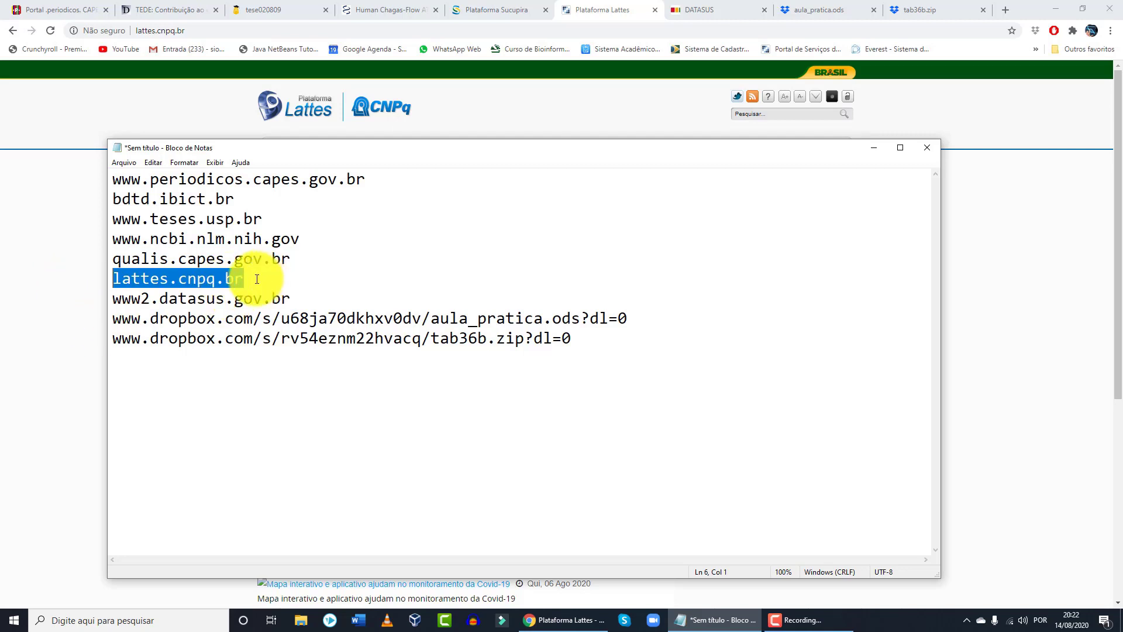
# Return to Plataforma Lattes, open the registration form for a new curriculum and examine its fields, including the image verification.
pyautogui.click(961, 267)
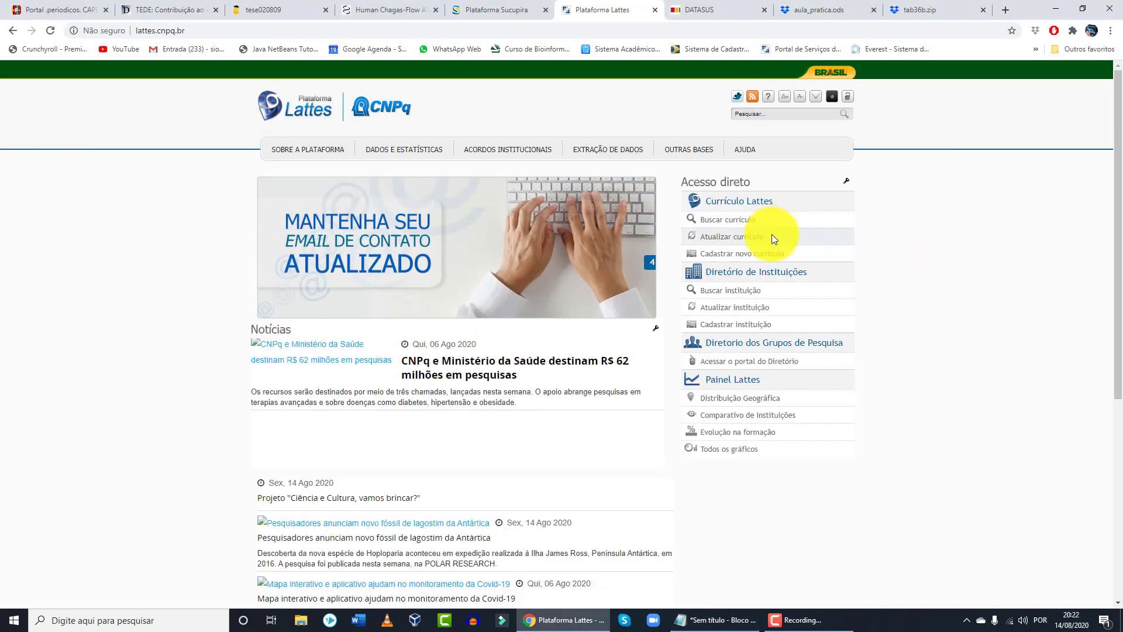
pyautogui.click(752, 258)
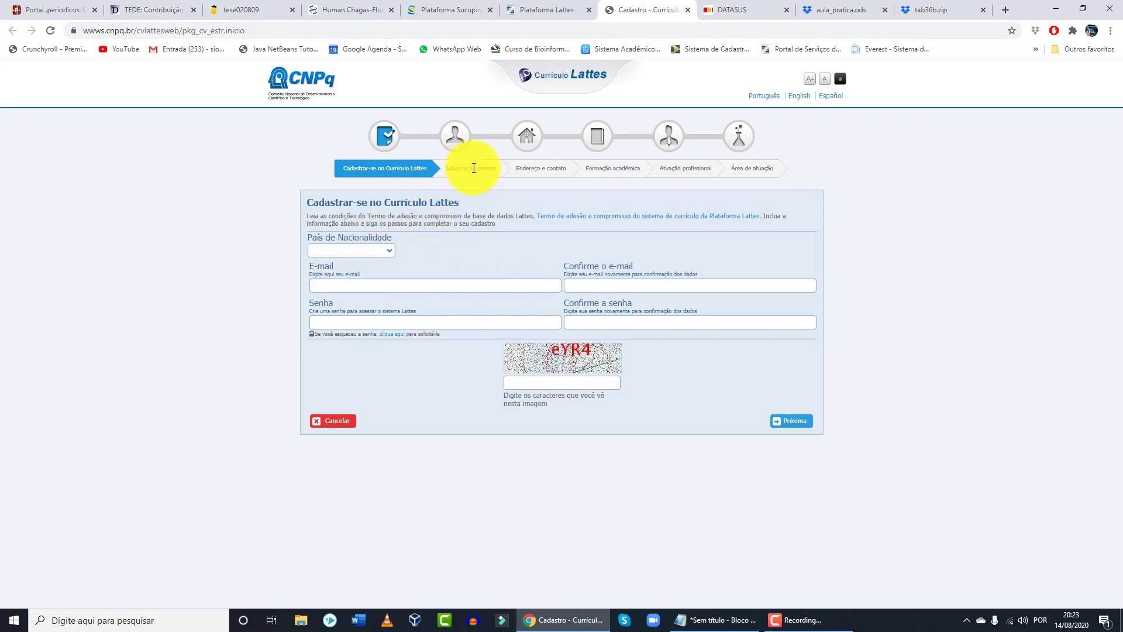
pyautogui.click(553, 385)
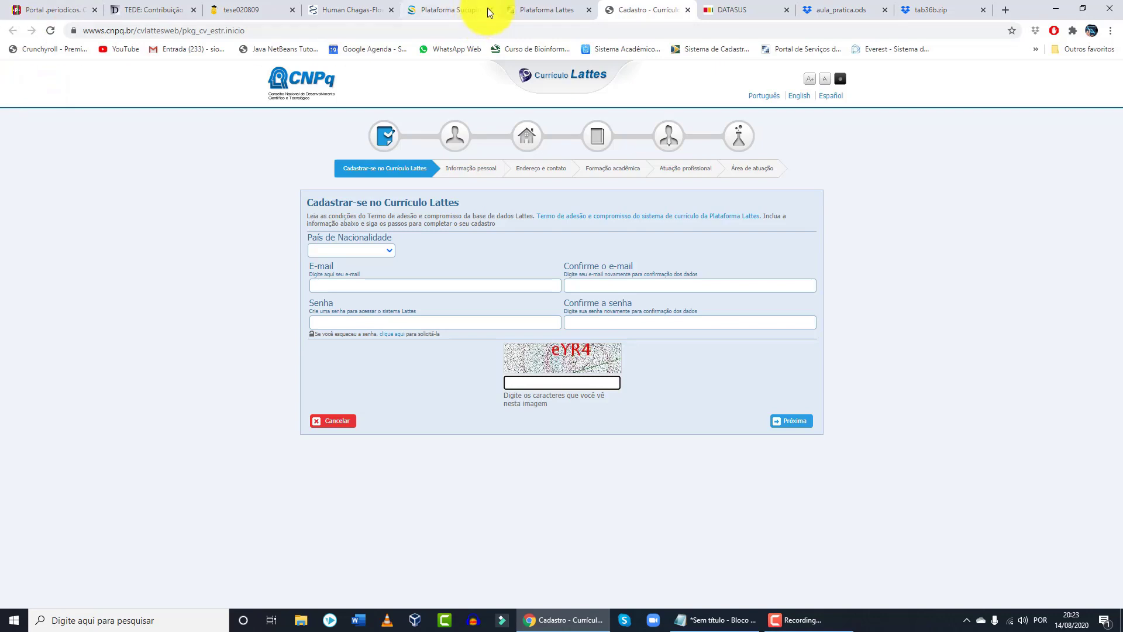
# Open the existing Lattes curriculum for updating from the Plataforma Lattes home page, dismiss the access notice and highlight the Resumo text.
pyautogui.click(541, 12)
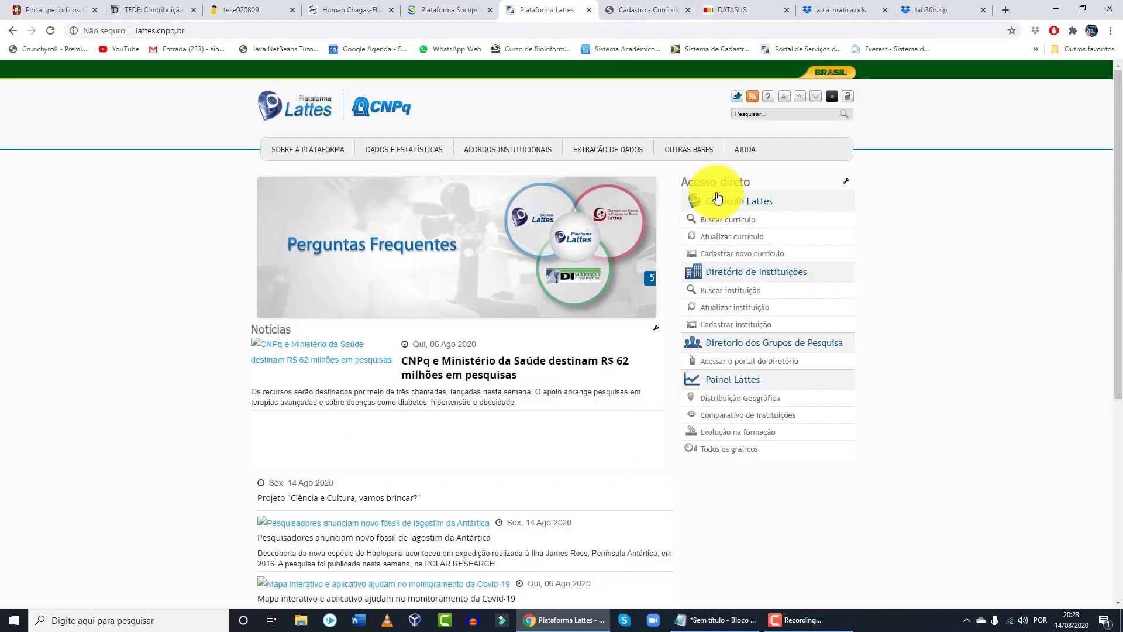
pyautogui.click(736, 240)
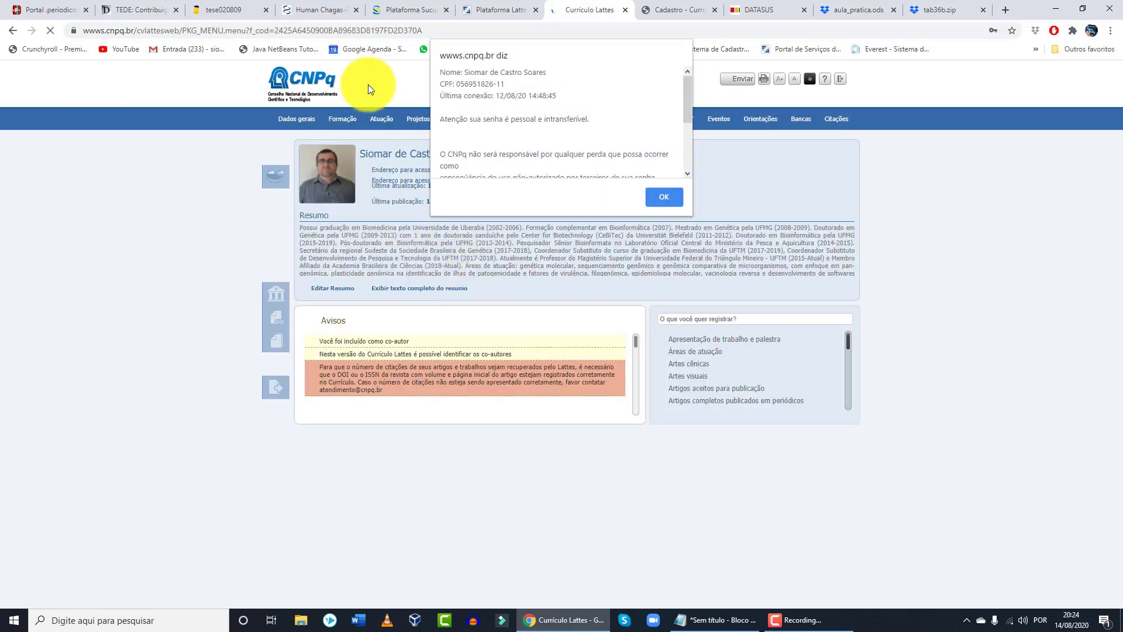
pyautogui.click(667, 197)
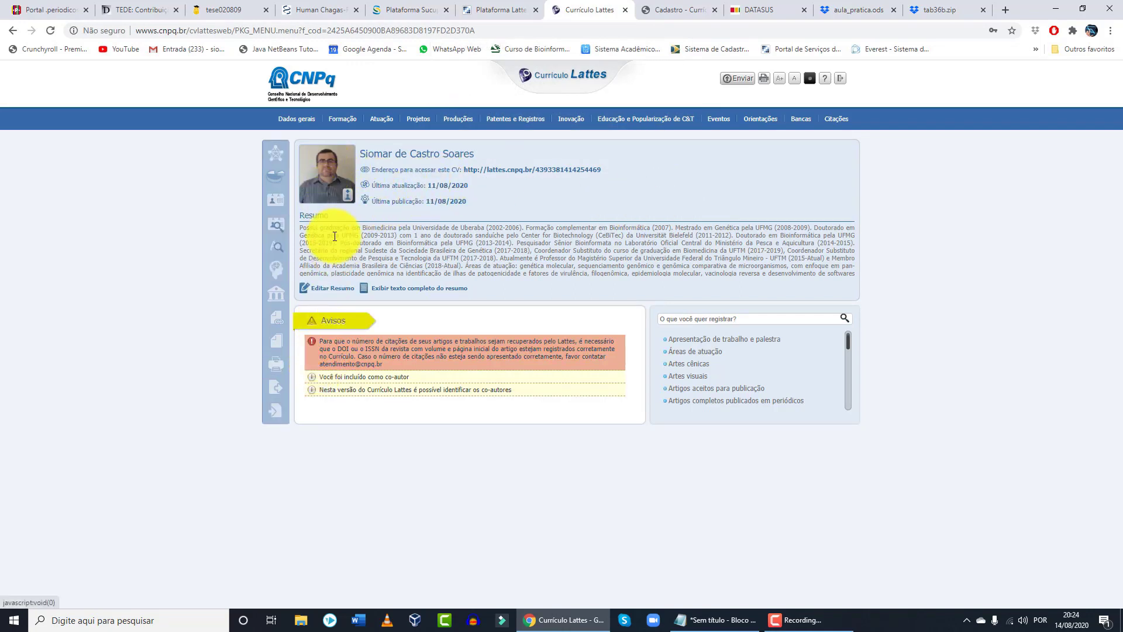
pyautogui.moveTo(299, 227); pyautogui.dragTo(840, 279)
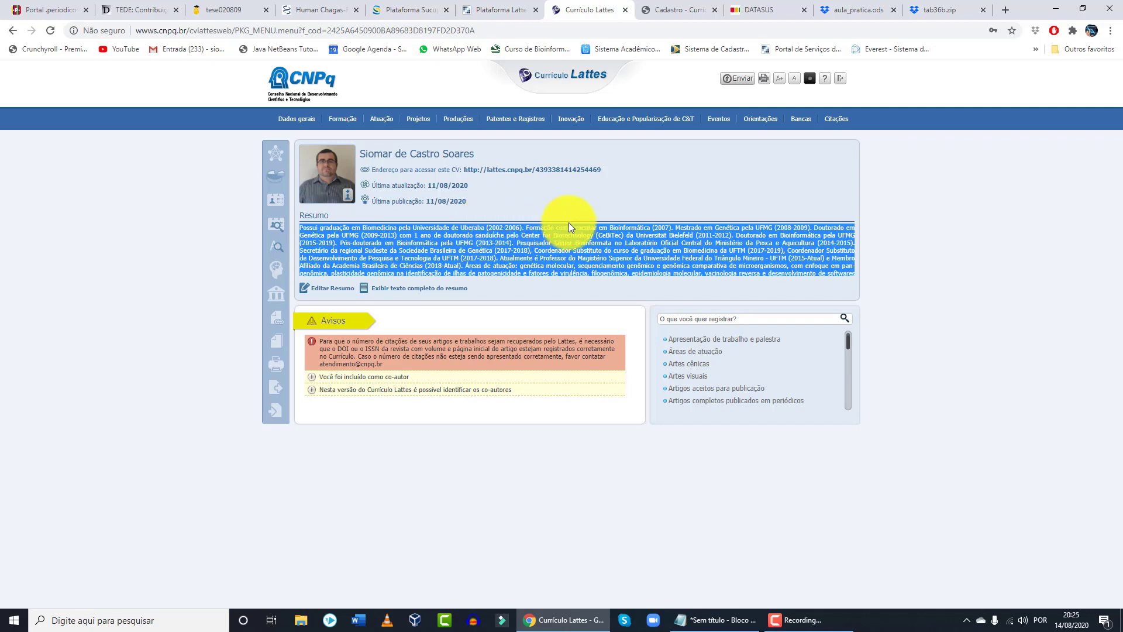
# Open the academic education list (Formação acadêmica/titulação) and start a new entry at the Graduação level.
pyautogui.moveTo(345, 122)
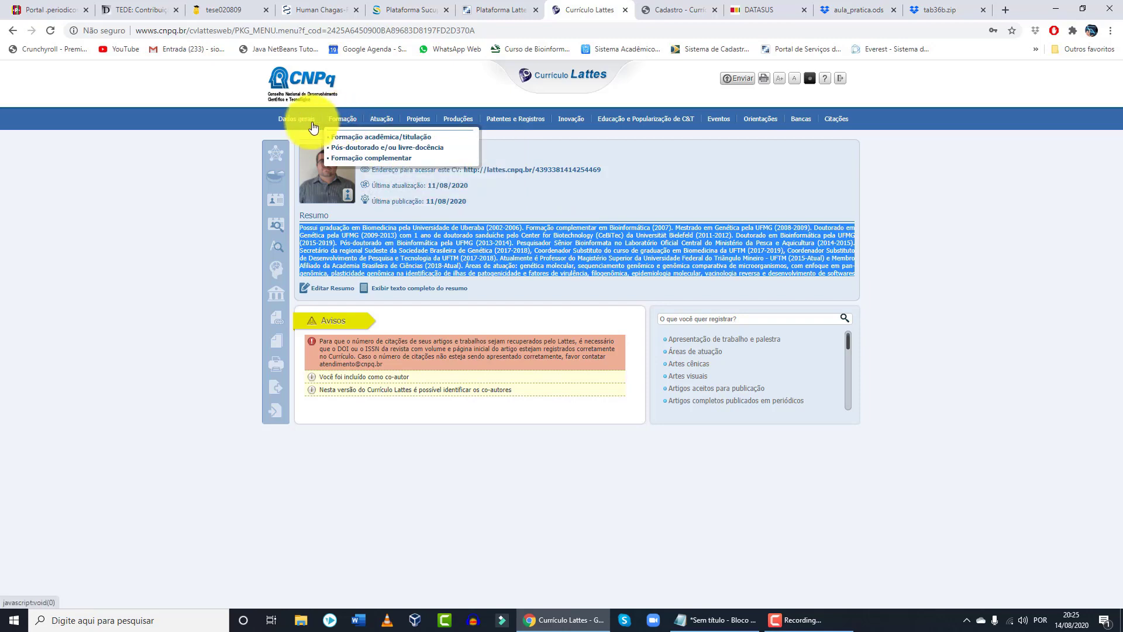
pyautogui.moveTo(296, 120)
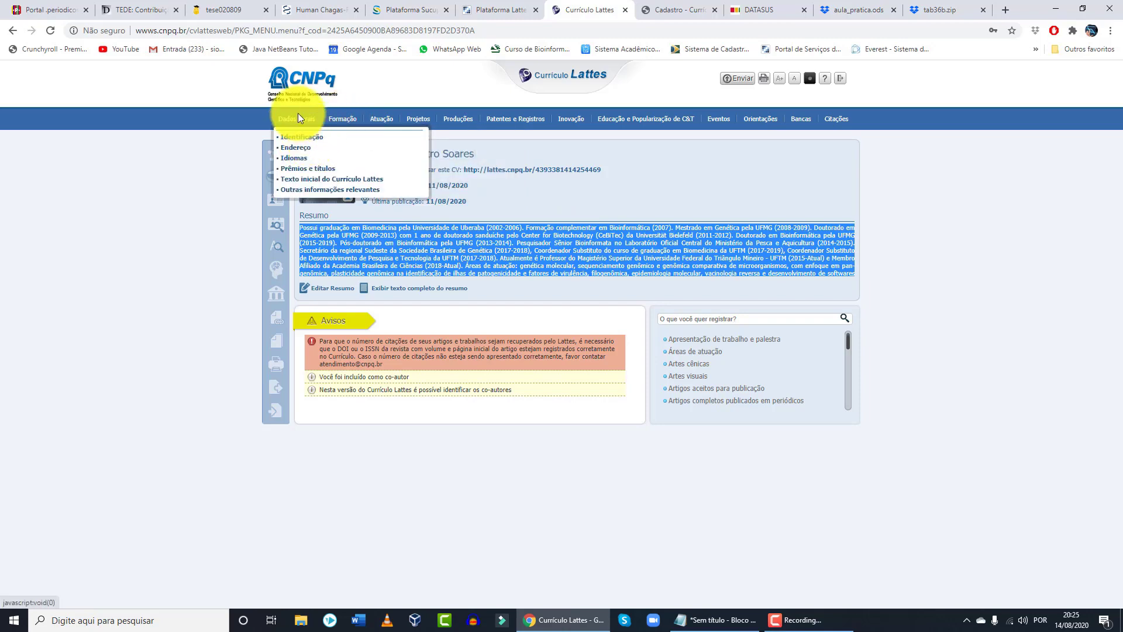
pyautogui.moveTo(587, 123)
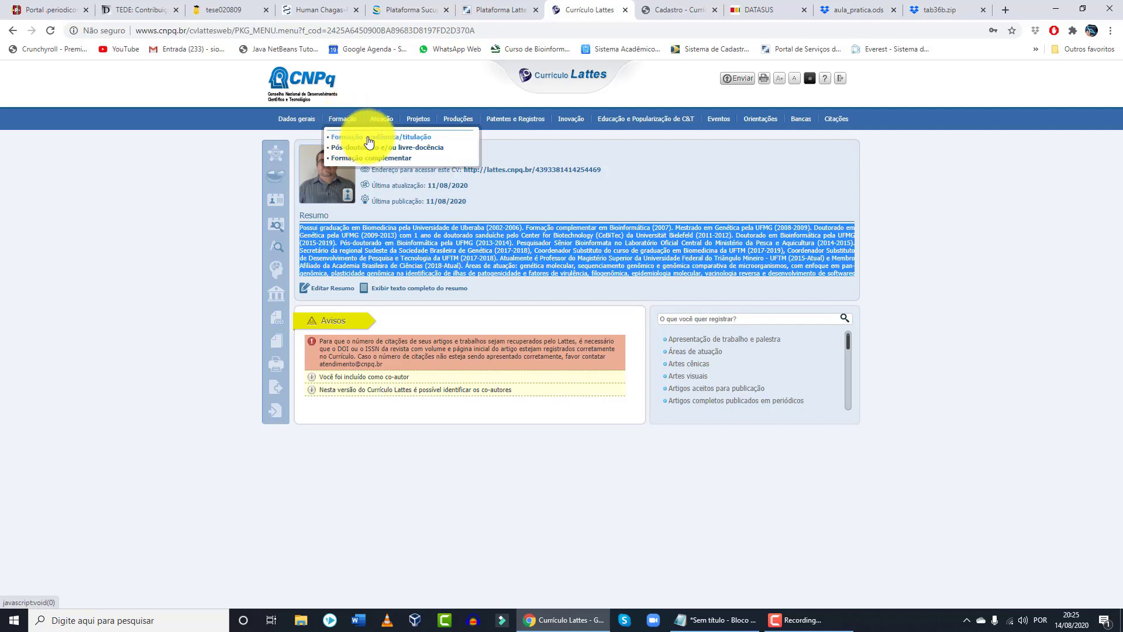
pyautogui.click(368, 140)
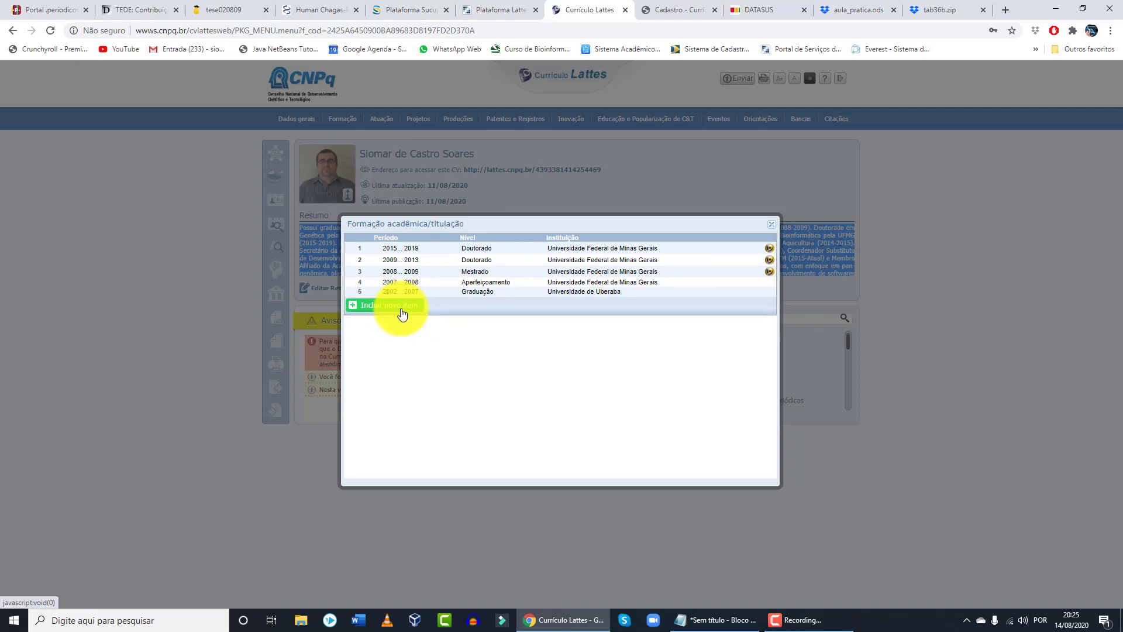
pyautogui.click(403, 312)
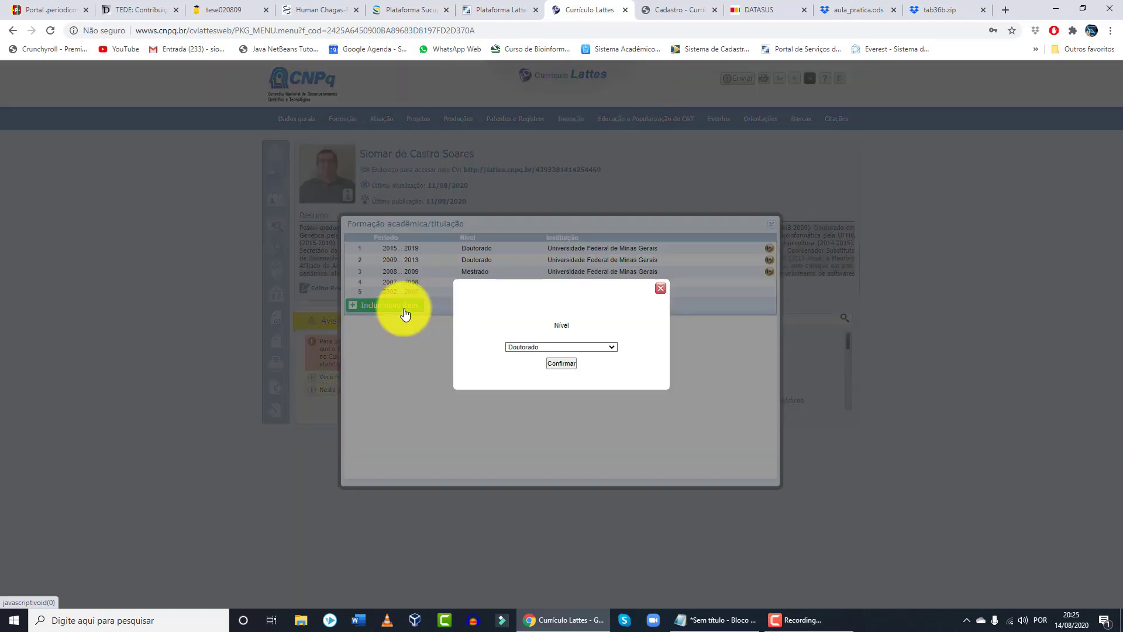
pyautogui.click(610, 346)
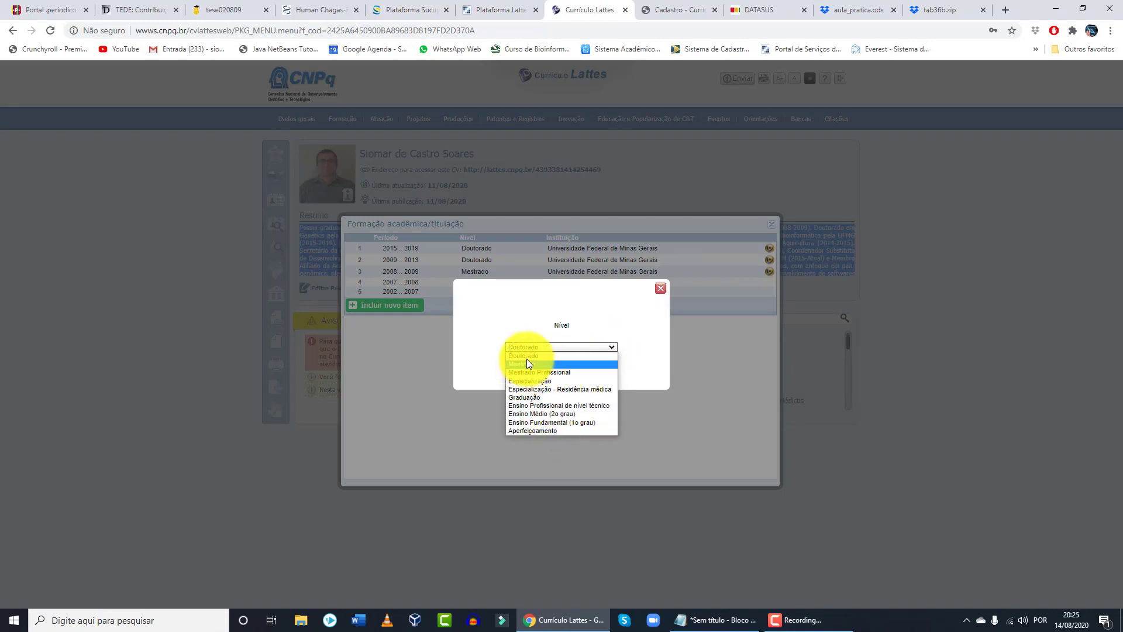
pyautogui.click(553, 398)
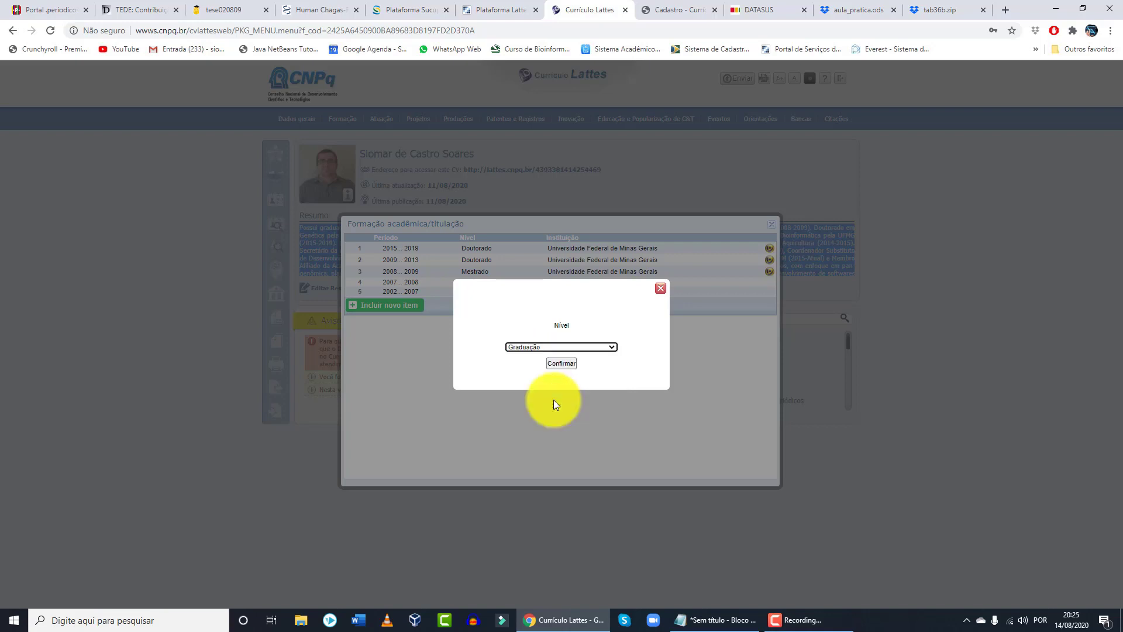
pyautogui.click(562, 364)
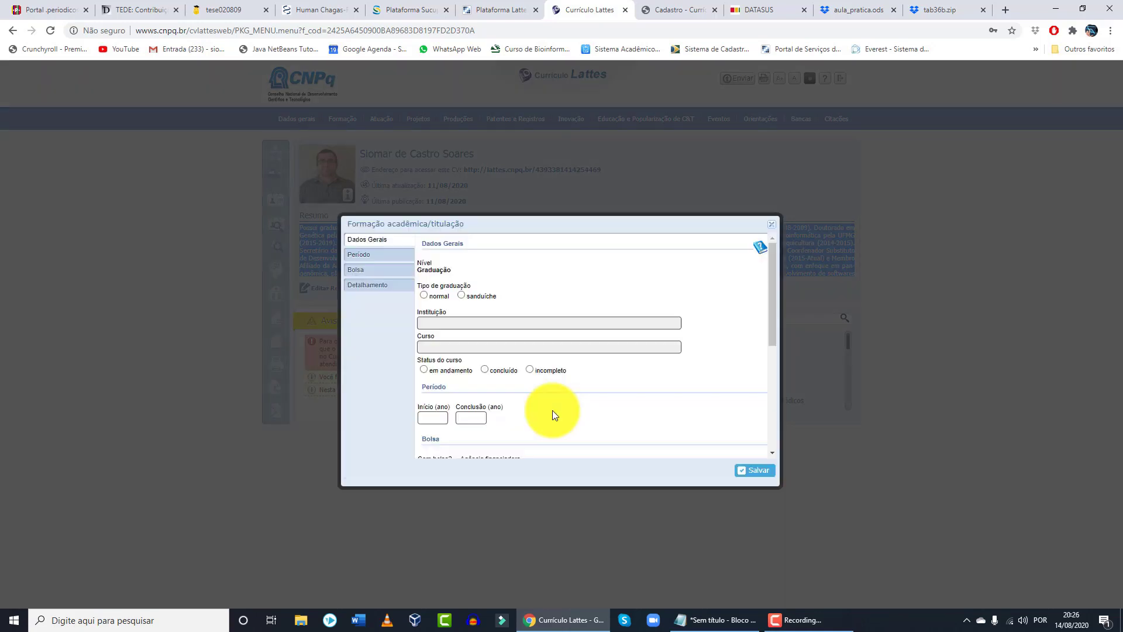
# Compare the sanduíche graduation type, then set the new entry's Tipo de graduação to normal.
pyautogui.click(424, 295)
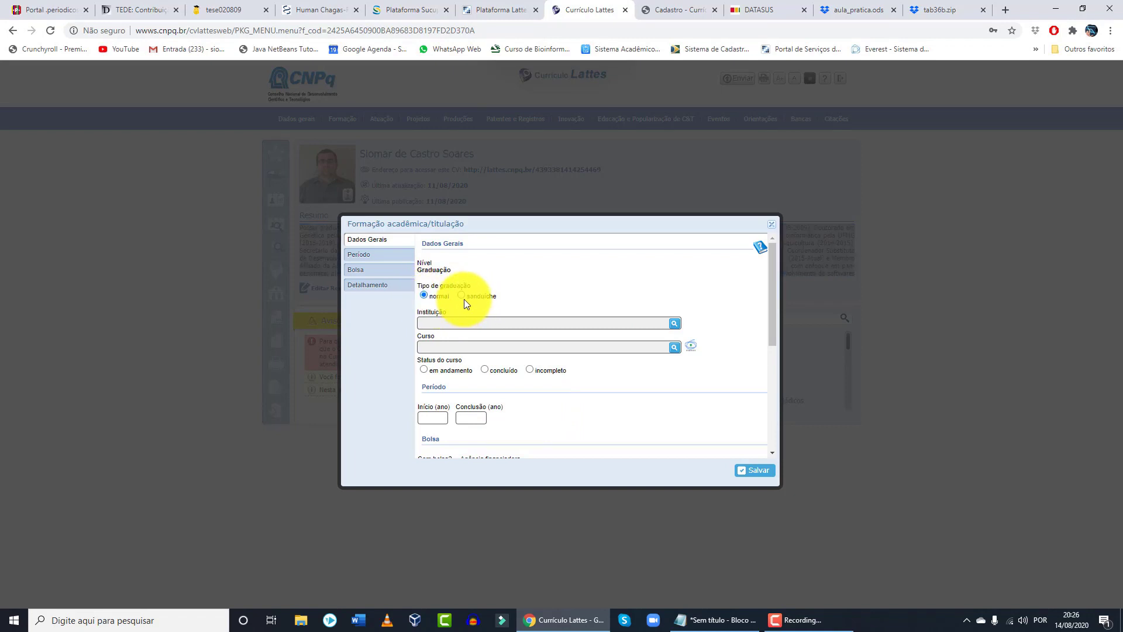
pyautogui.click(463, 294)
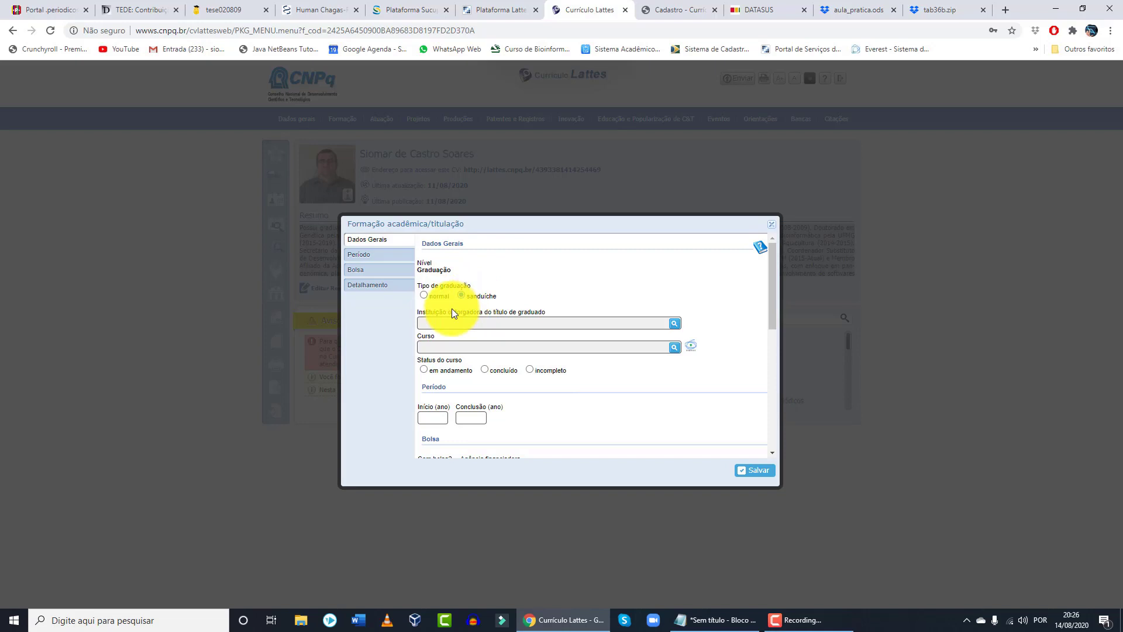
pyautogui.click(424, 296)
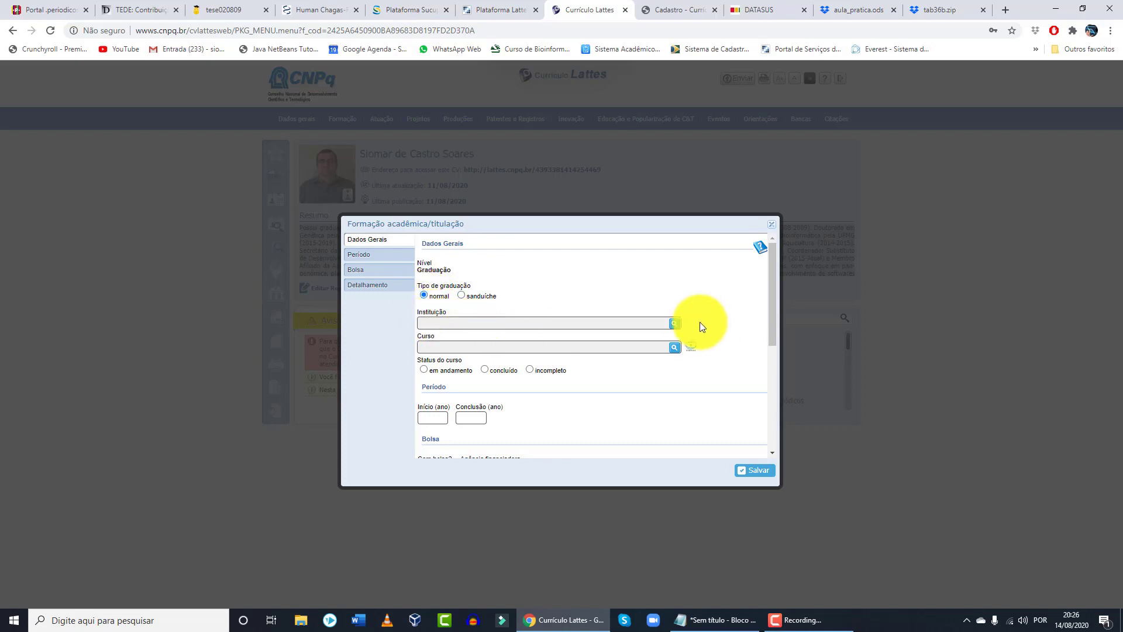
# Search the institutions for "uftm" and choose Universidade Federal do Triângulo Mineiro as the degree's institution.
pyautogui.click(676, 325)
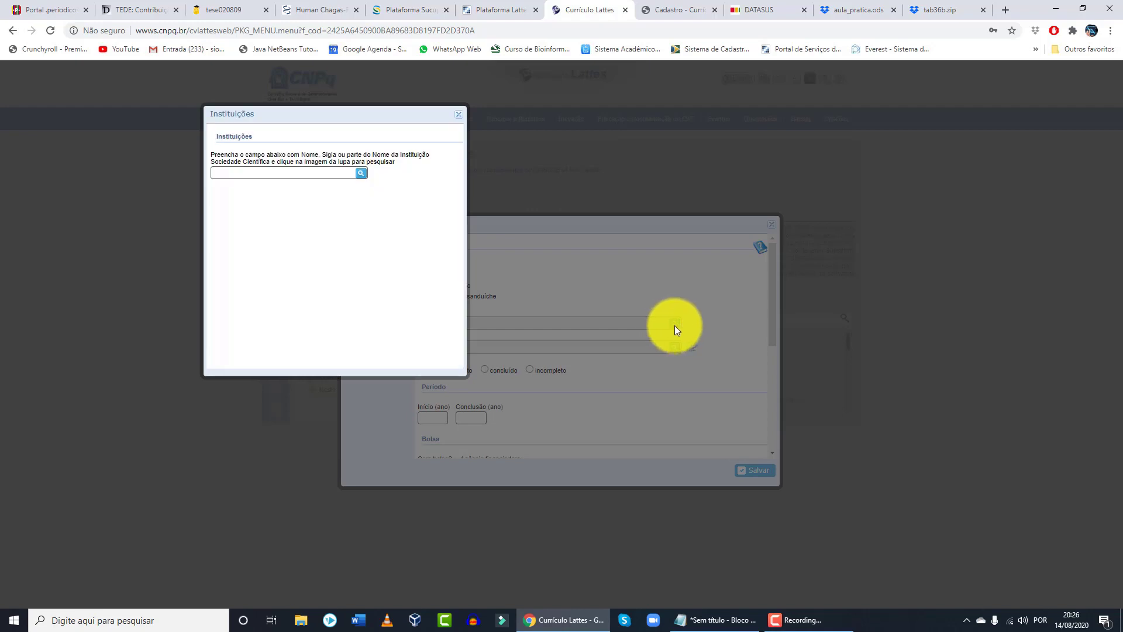
pyautogui.click(308, 173)
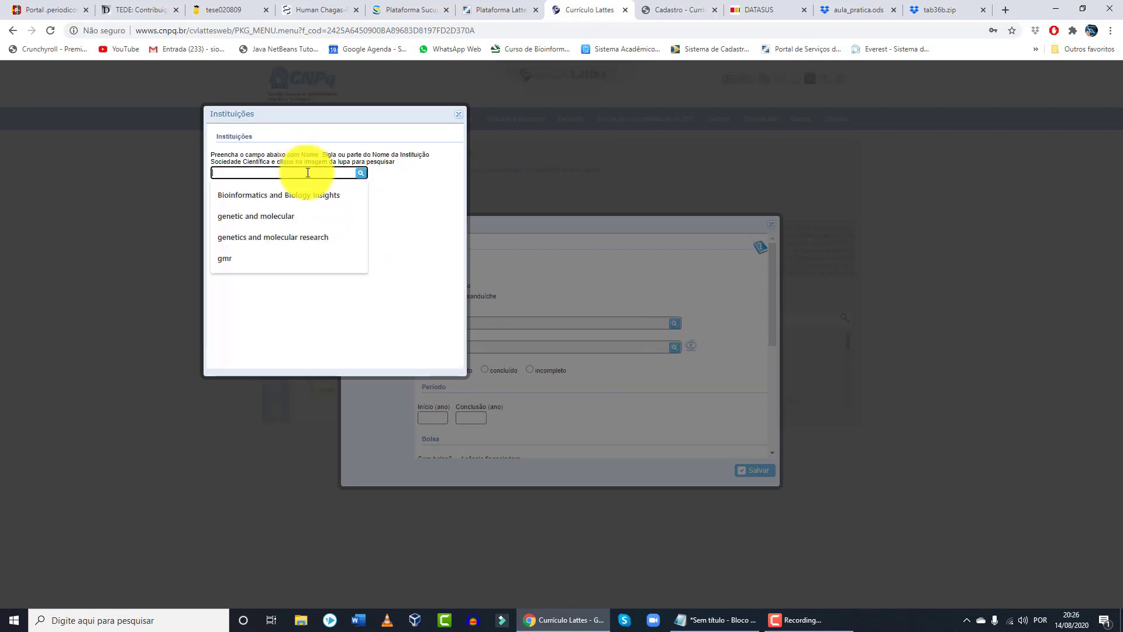
pyautogui.write('uftm')
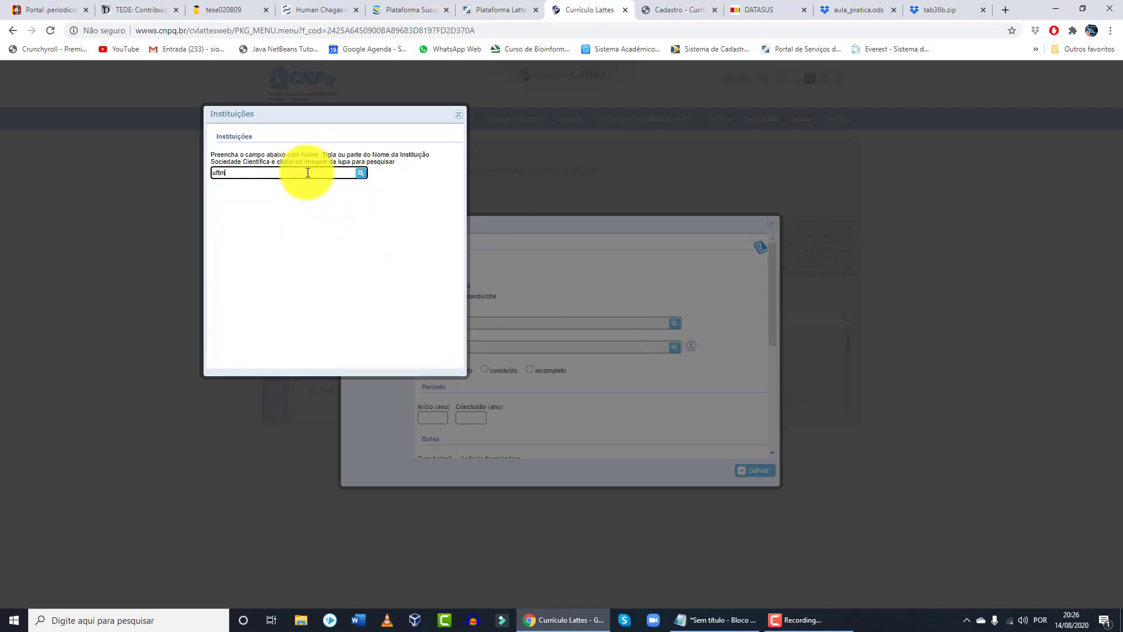
pyautogui.click(361, 173)
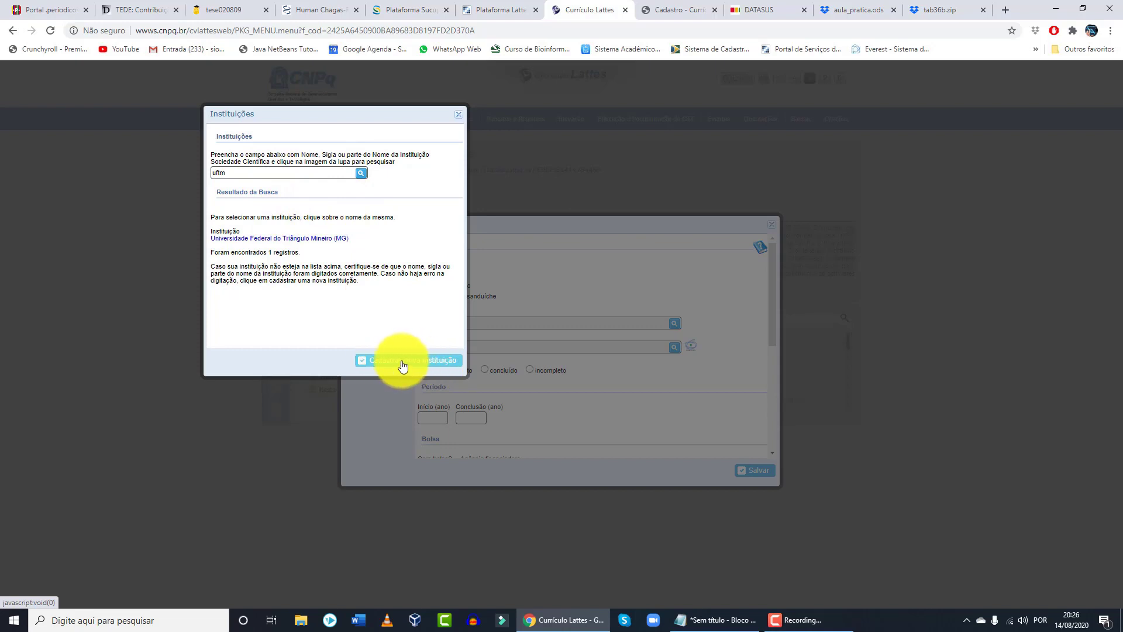
pyautogui.click(322, 239)
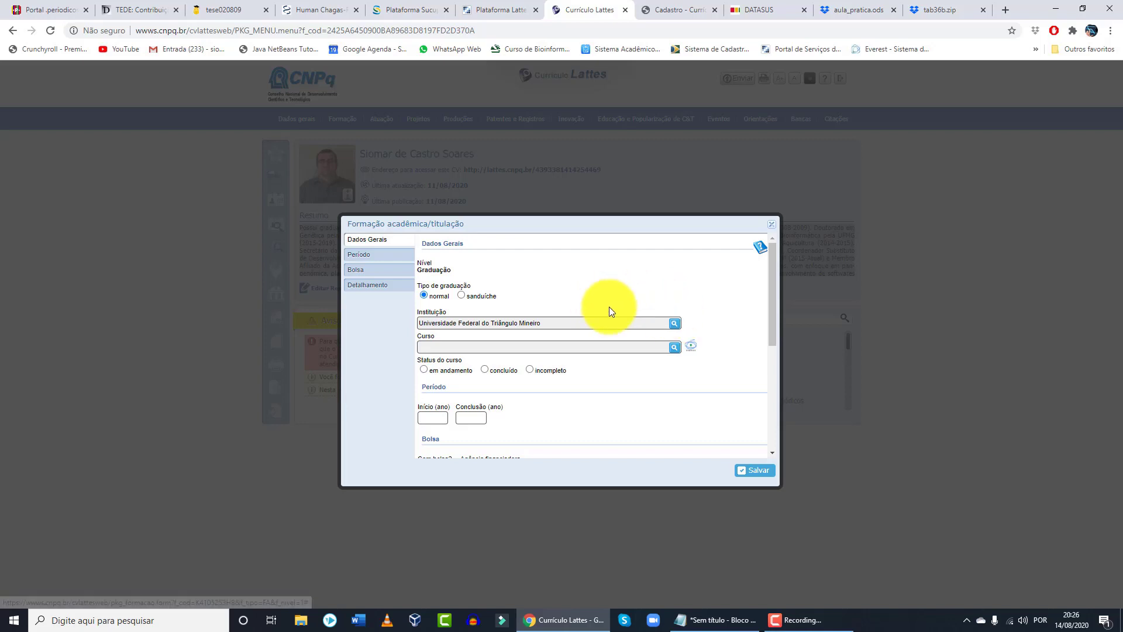
# Set the course to Administração(1272763) from the university's course list and mark its status as em andamento.
pyautogui.click(676, 347)
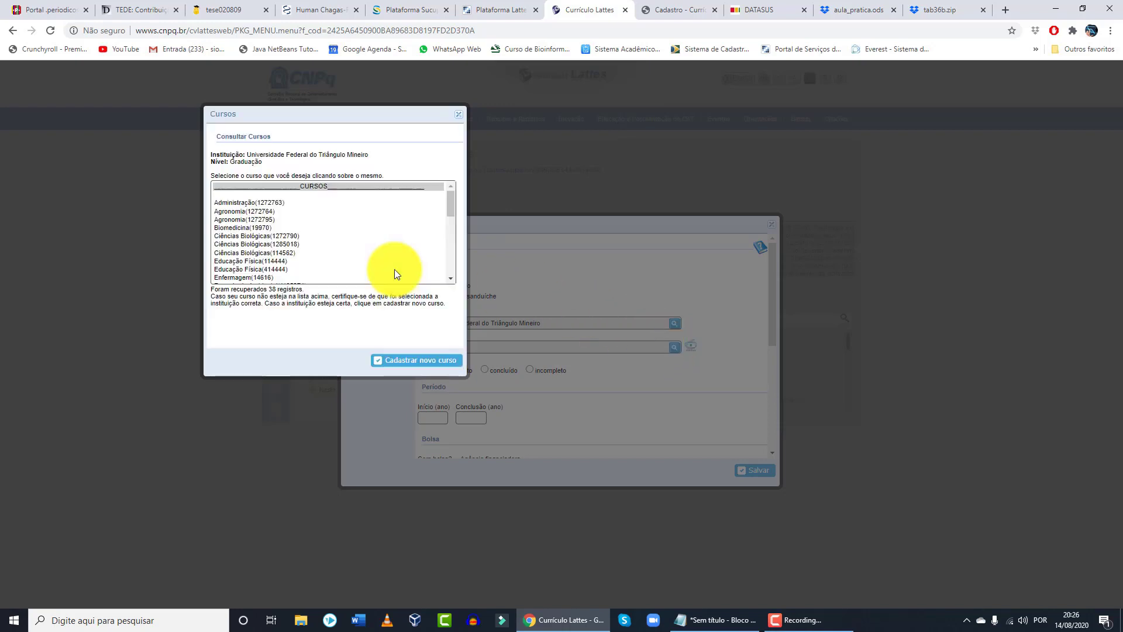
pyautogui.click(313, 226)
pyautogui.scroll(-5, 345, 226)
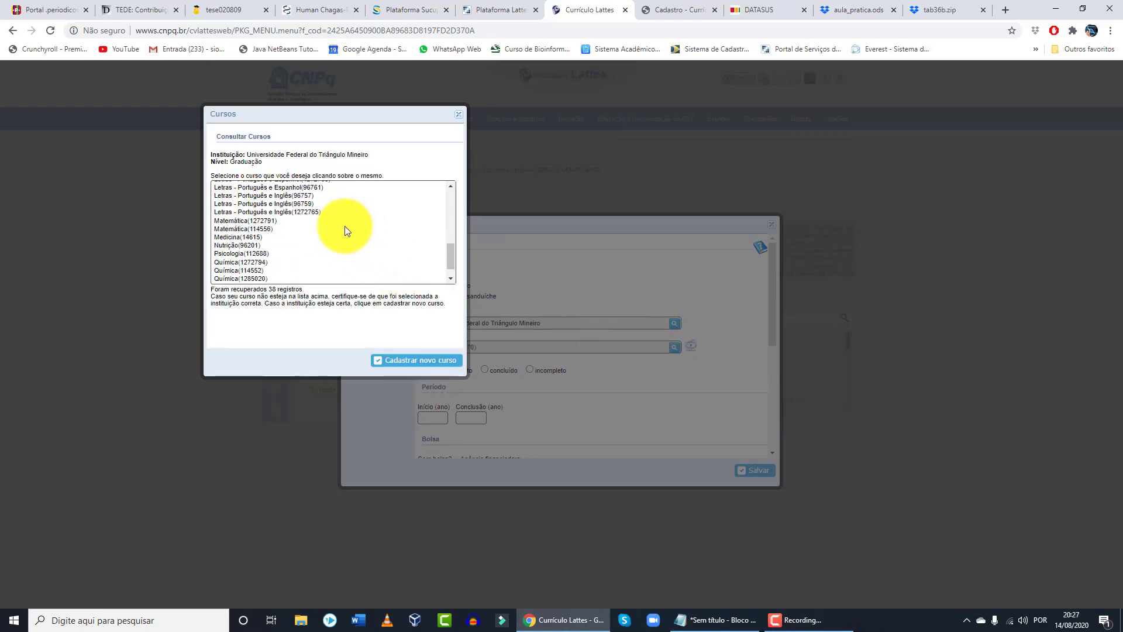
pyautogui.scroll(5, 305, 223)
pyautogui.click(253, 202)
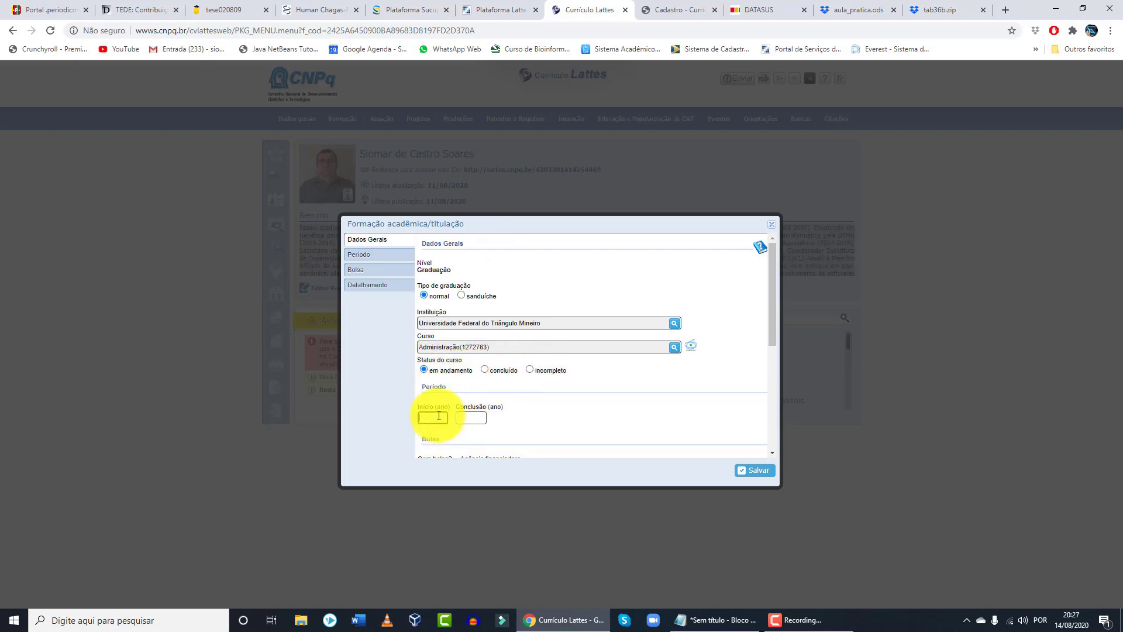
# Examine the degree form's start and completion year fields, the scholarship options and the detail section.
pyautogui.click(473, 418)
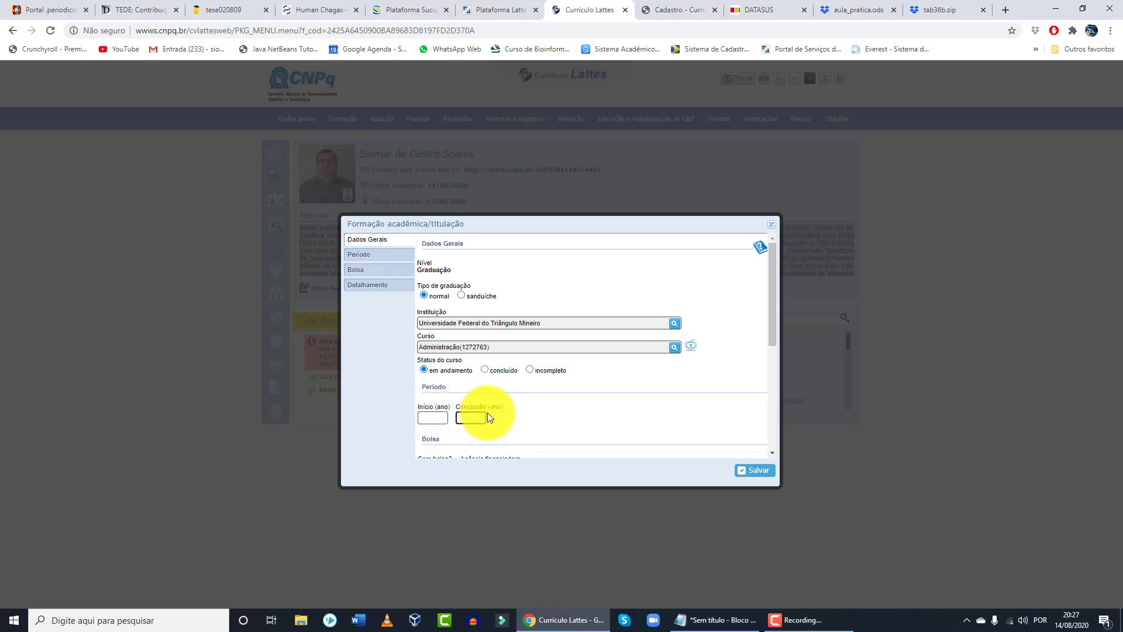
pyautogui.scroll(-2, 487, 413)
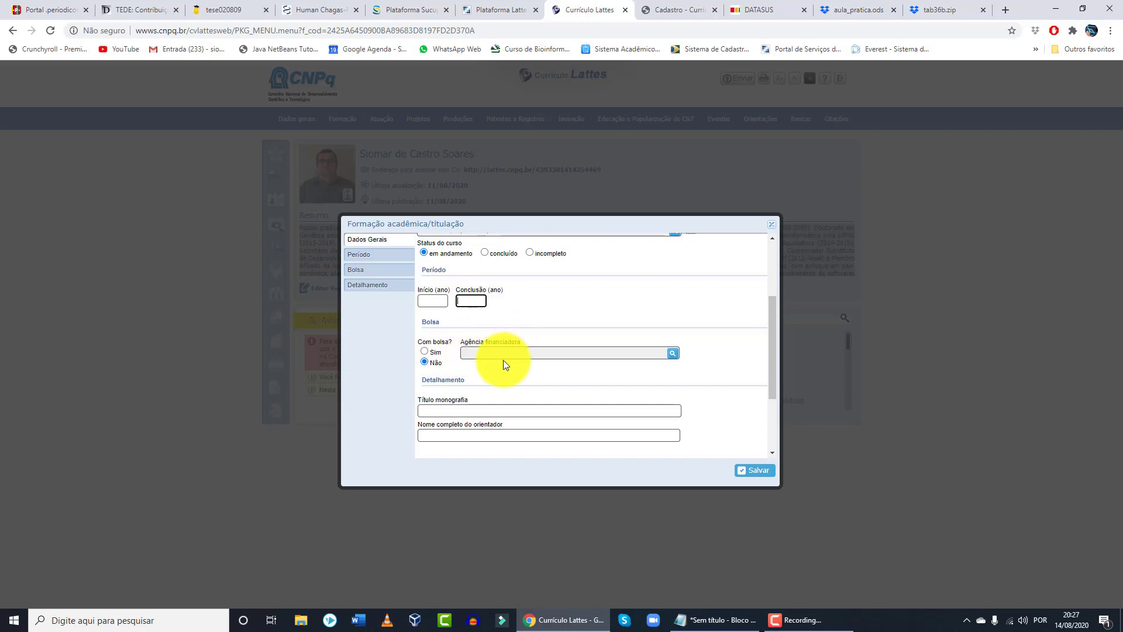
pyautogui.scroll(3, 511, 348)
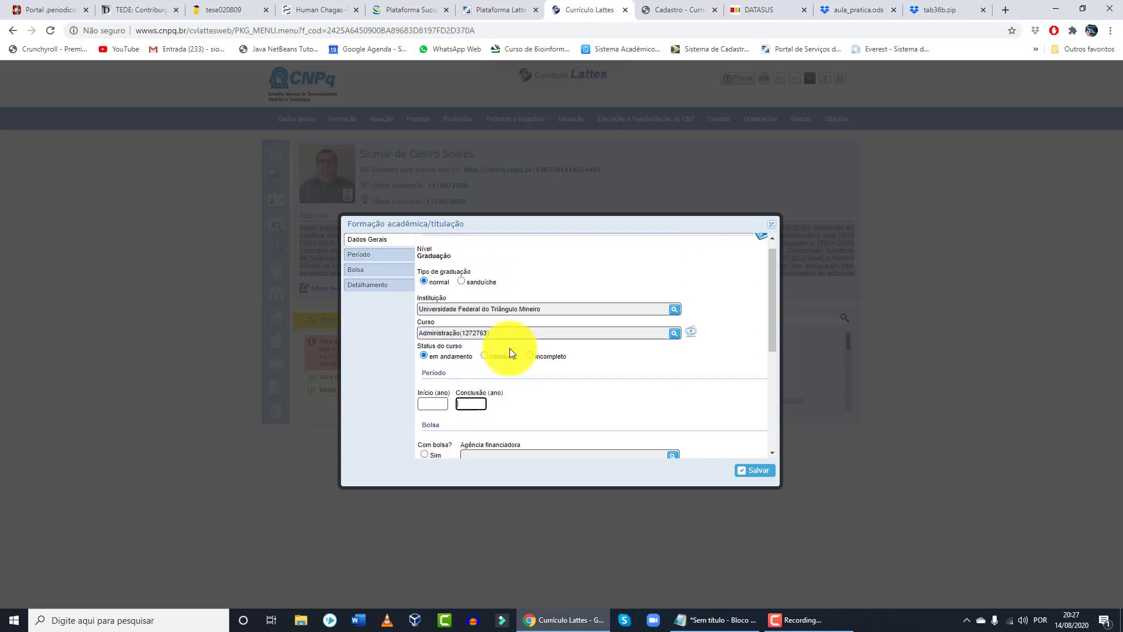
pyautogui.scroll(-5, 510, 348)
pyautogui.scroll(2, 510, 350)
pyautogui.scroll(1, 510, 350)
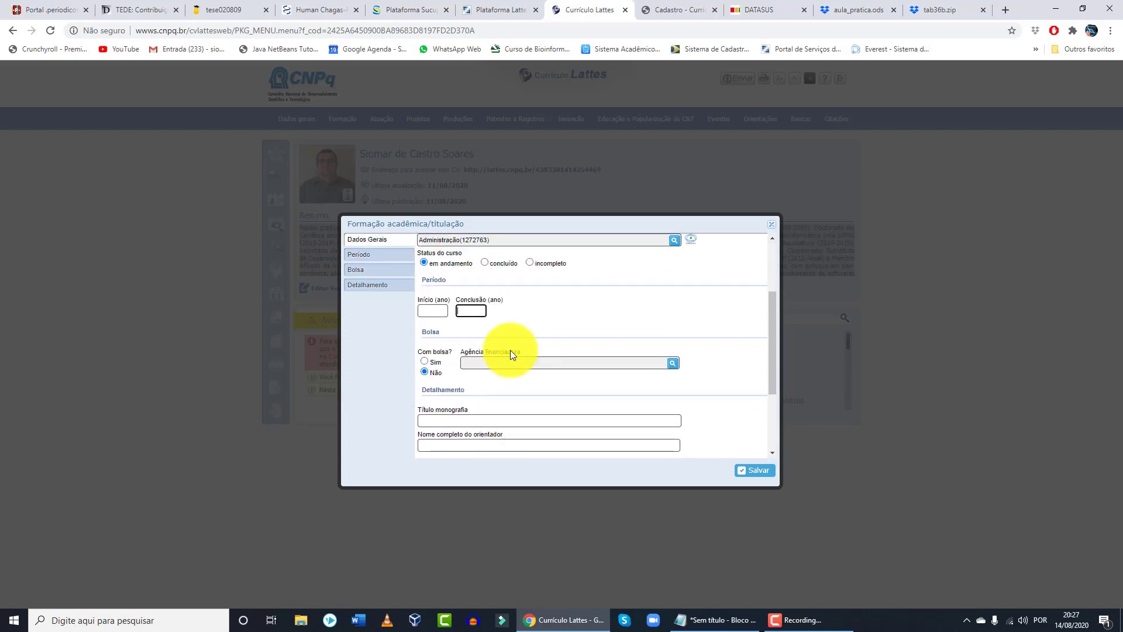
pyautogui.scroll(-2, 510, 350)
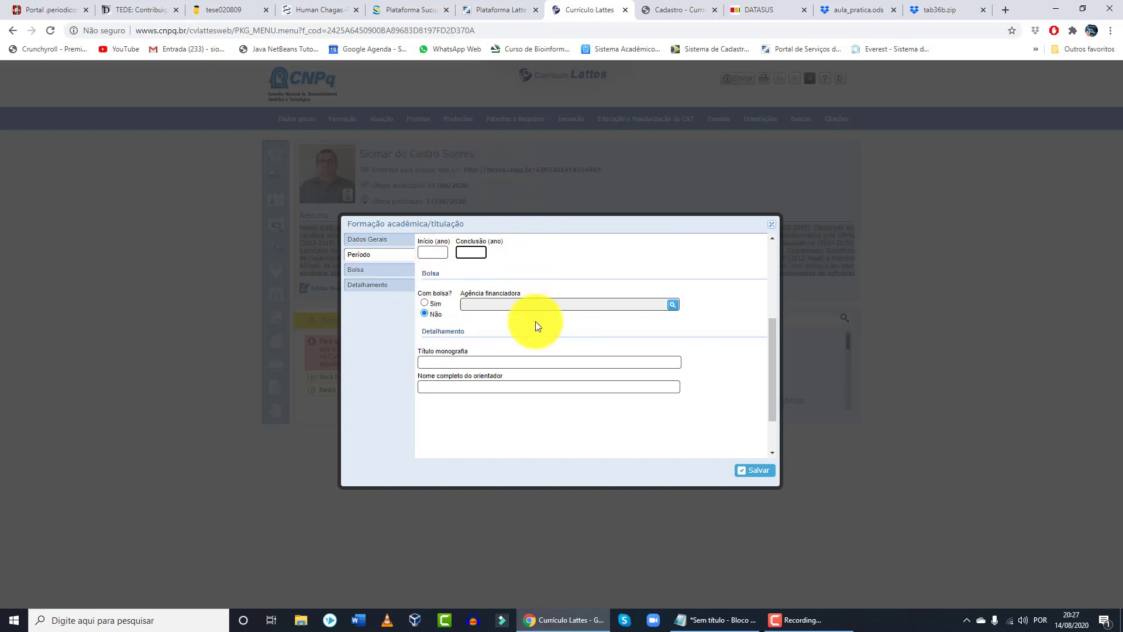
# Inspect the monograph title and advisor name fields, then close the degree form and the academic education list without saving.
pyautogui.click(476, 363)
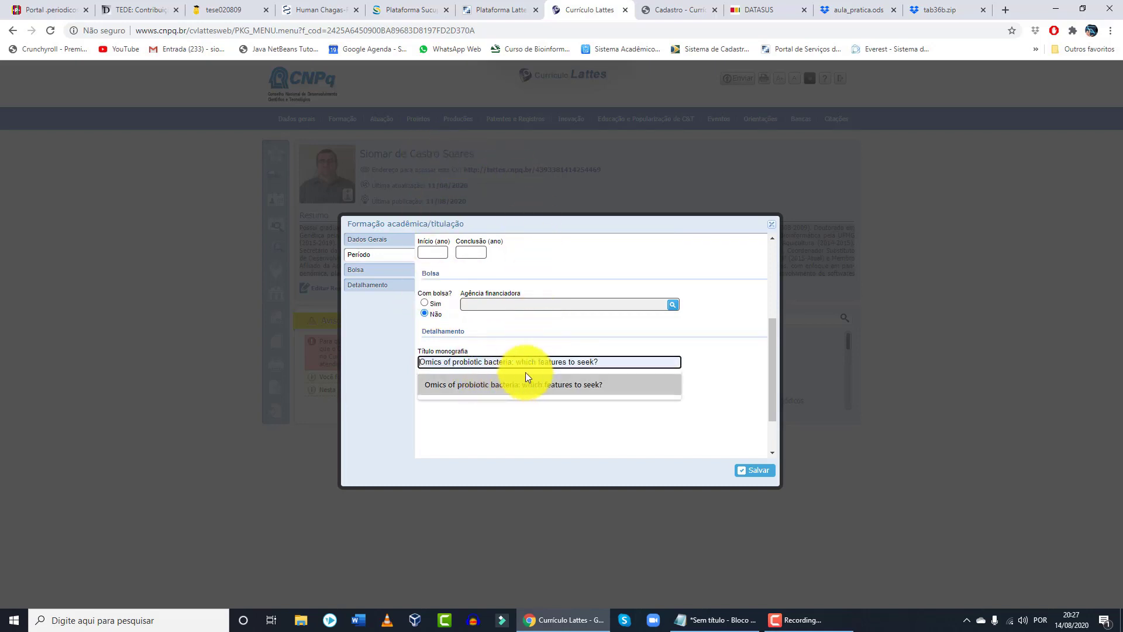
pyautogui.click(568, 346)
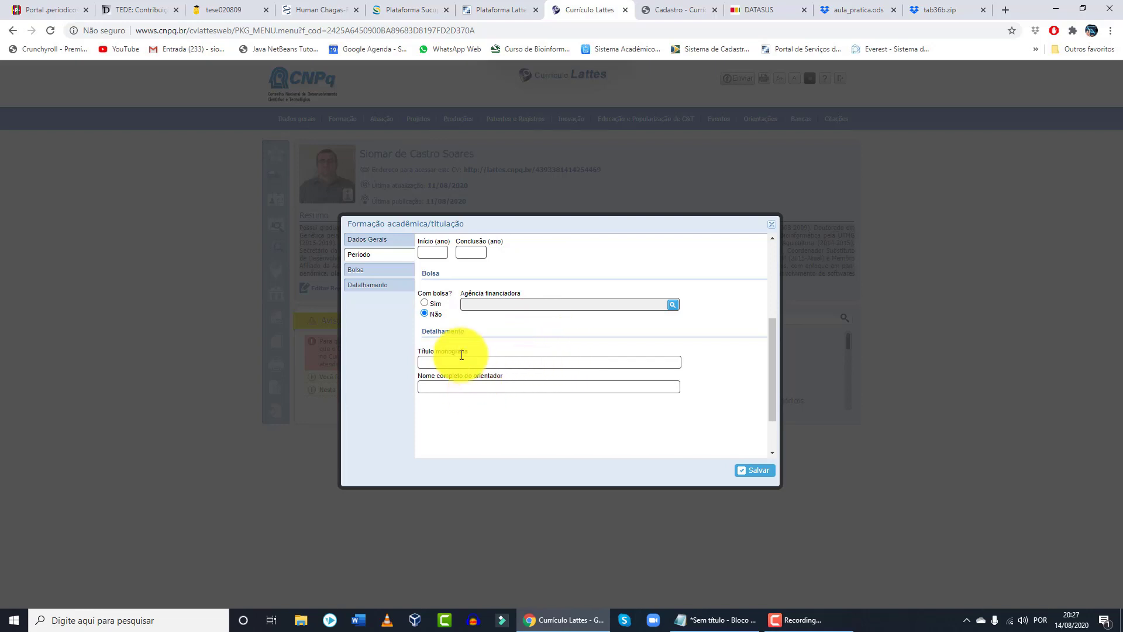
pyautogui.click(458, 387)
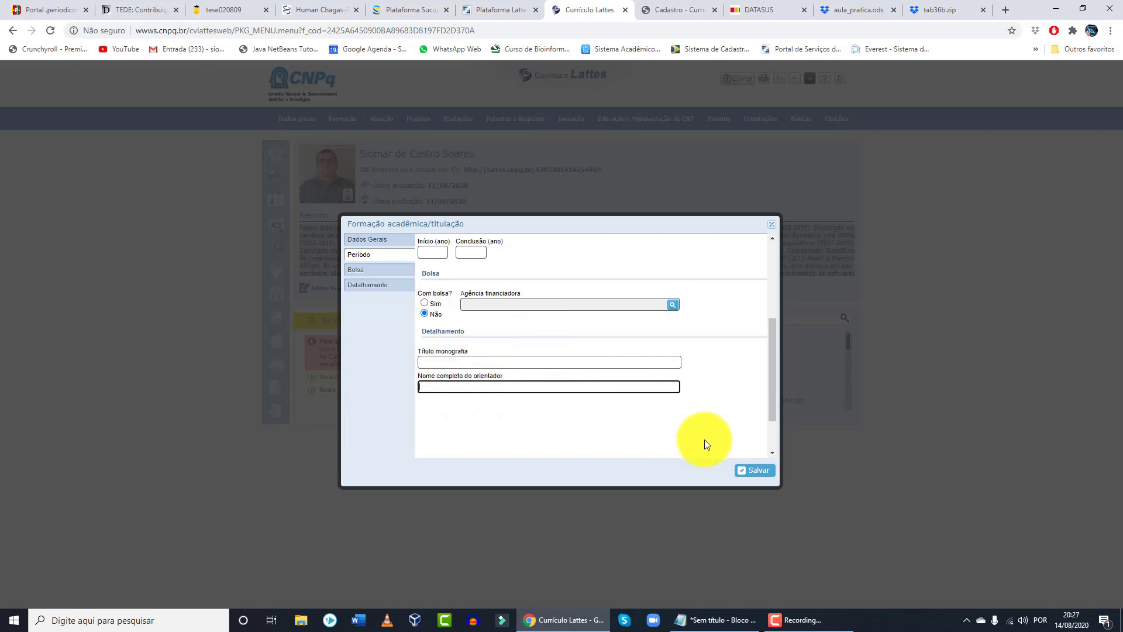
pyautogui.click(773, 226)
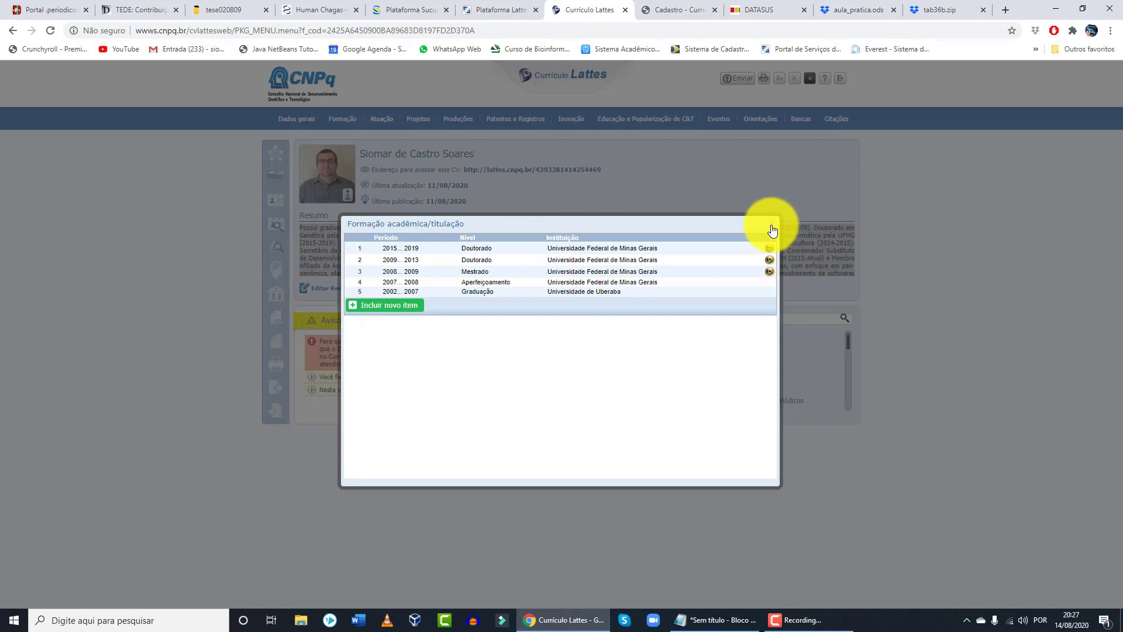
pyautogui.click(773, 229)
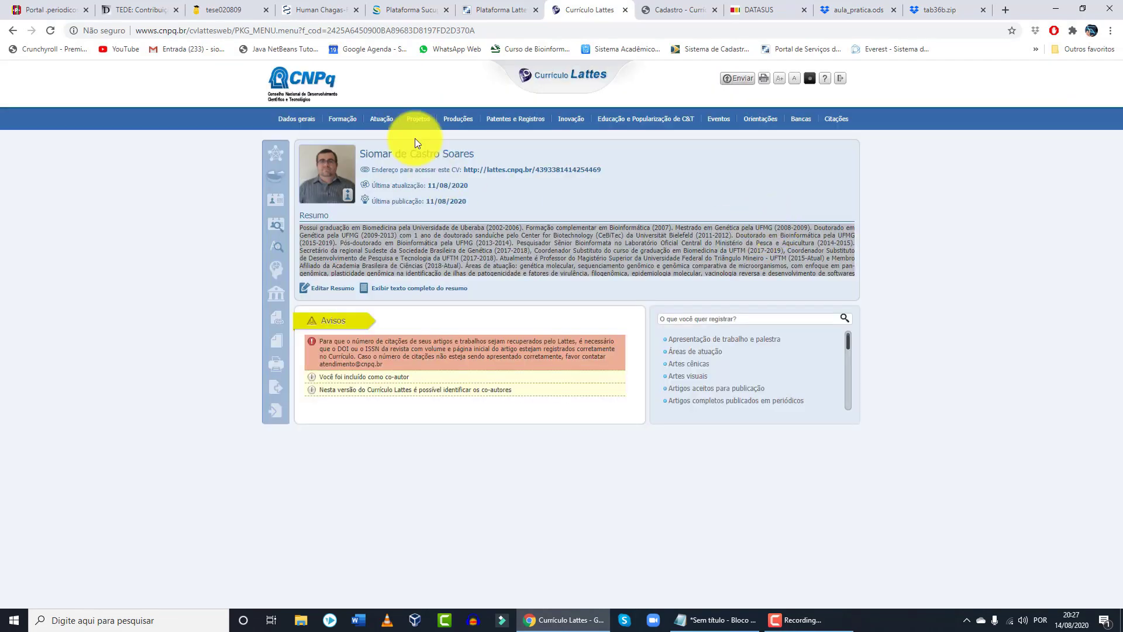
# Open a new Formação complementar entry, review its Nível options and other fields, then close it without saving.
pyautogui.moveTo(335, 127)
pyautogui.moveTo(377, 123)
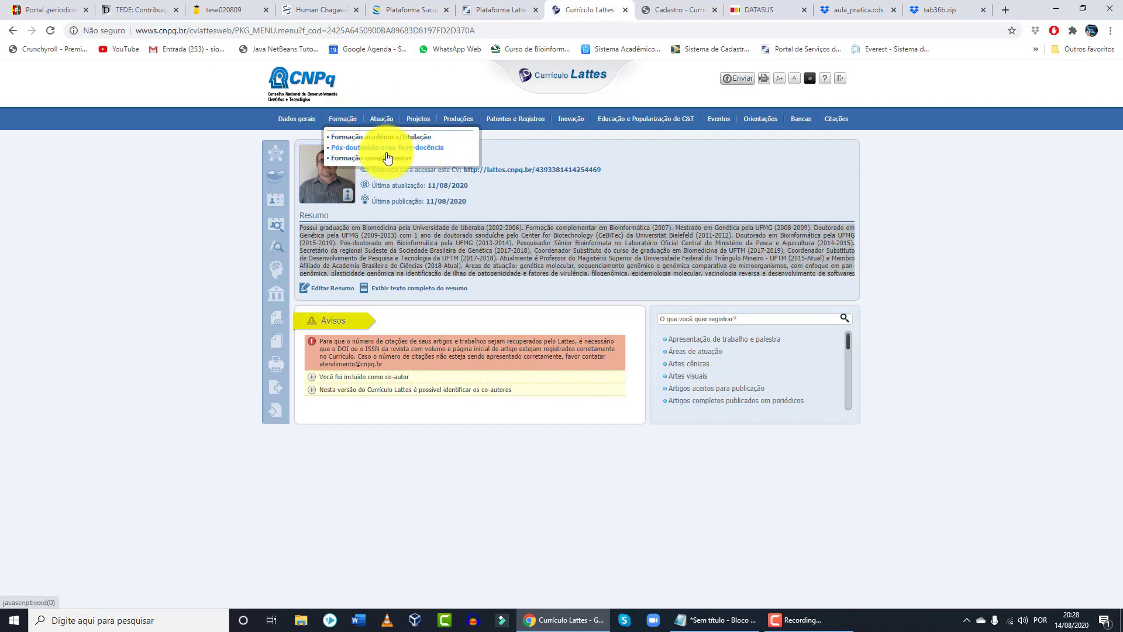
pyautogui.click(367, 158)
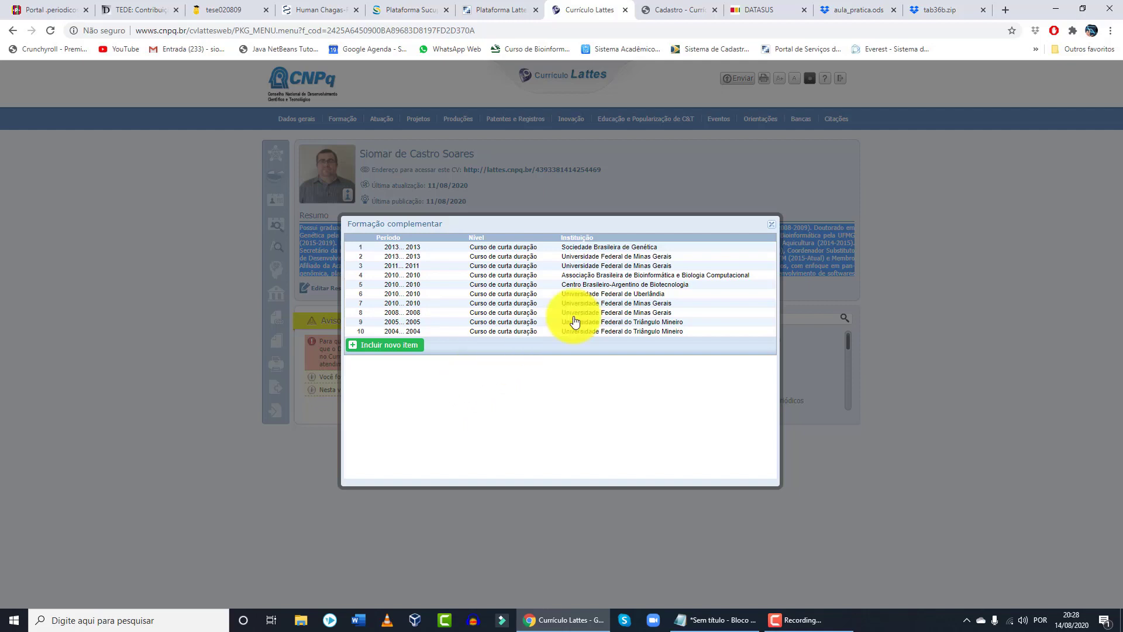
pyautogui.click(402, 345)
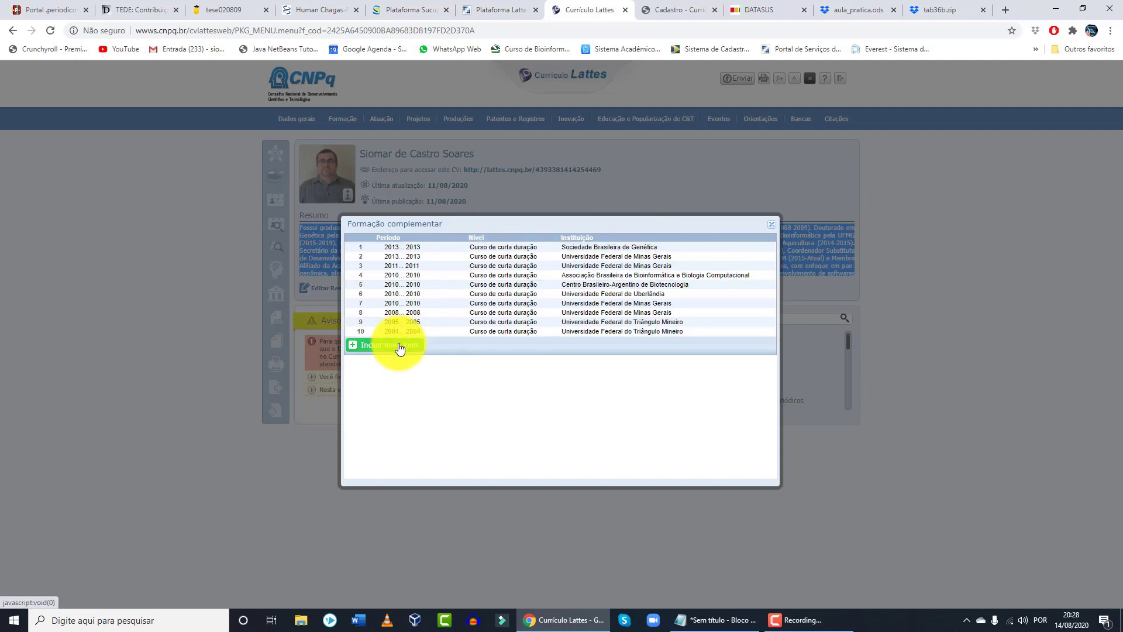
pyautogui.click(429, 271)
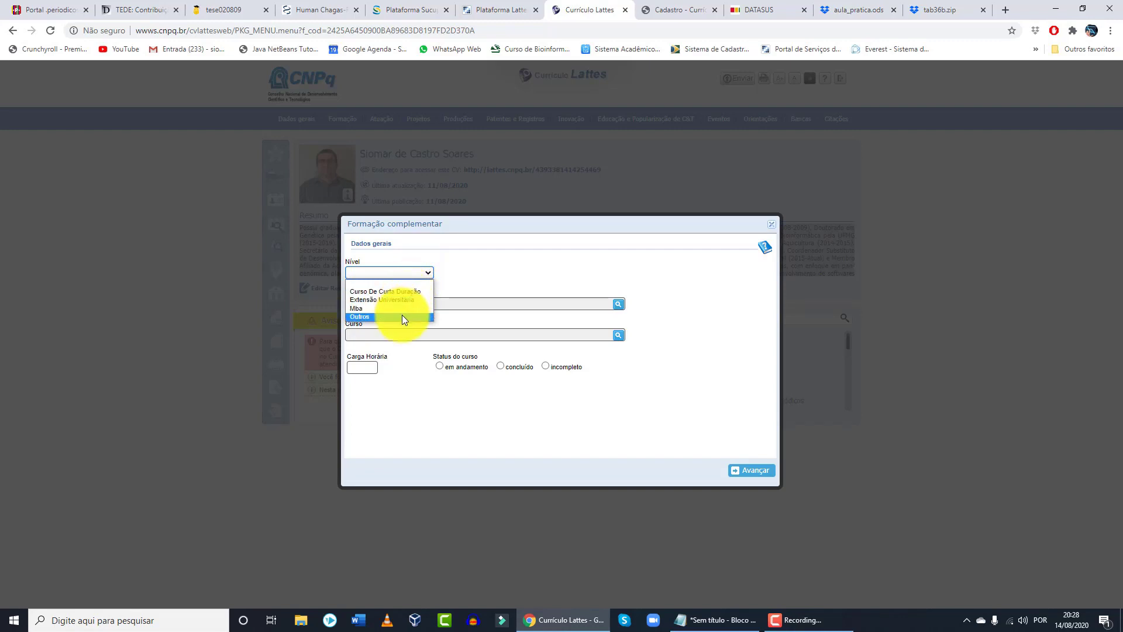
pyautogui.click(572, 275)
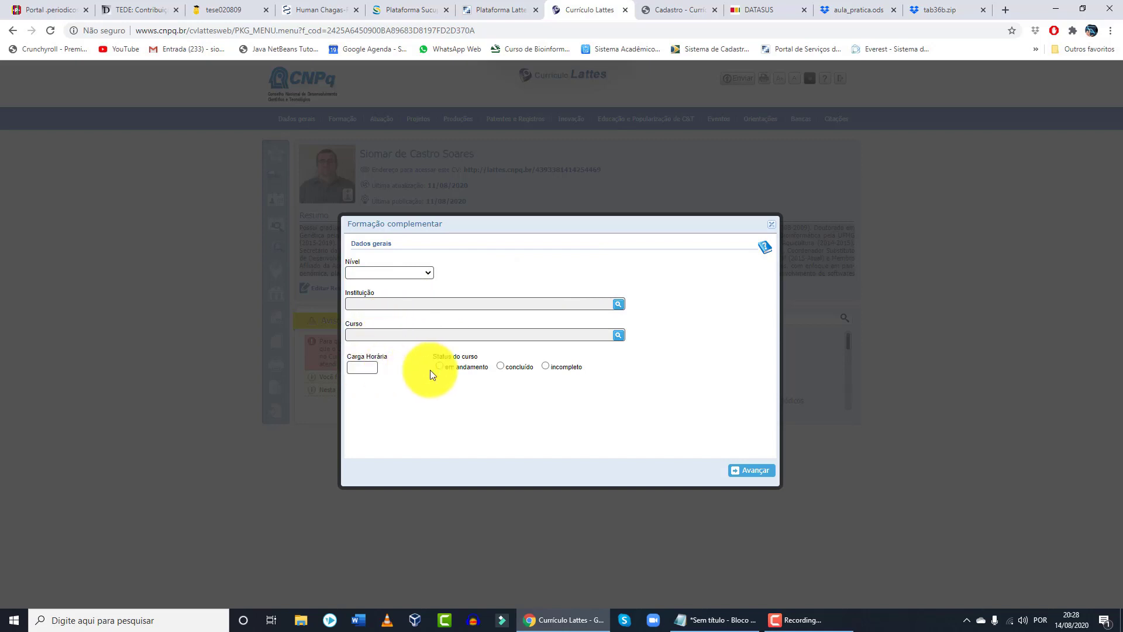
pyautogui.click(776, 229)
pyautogui.click(768, 229)
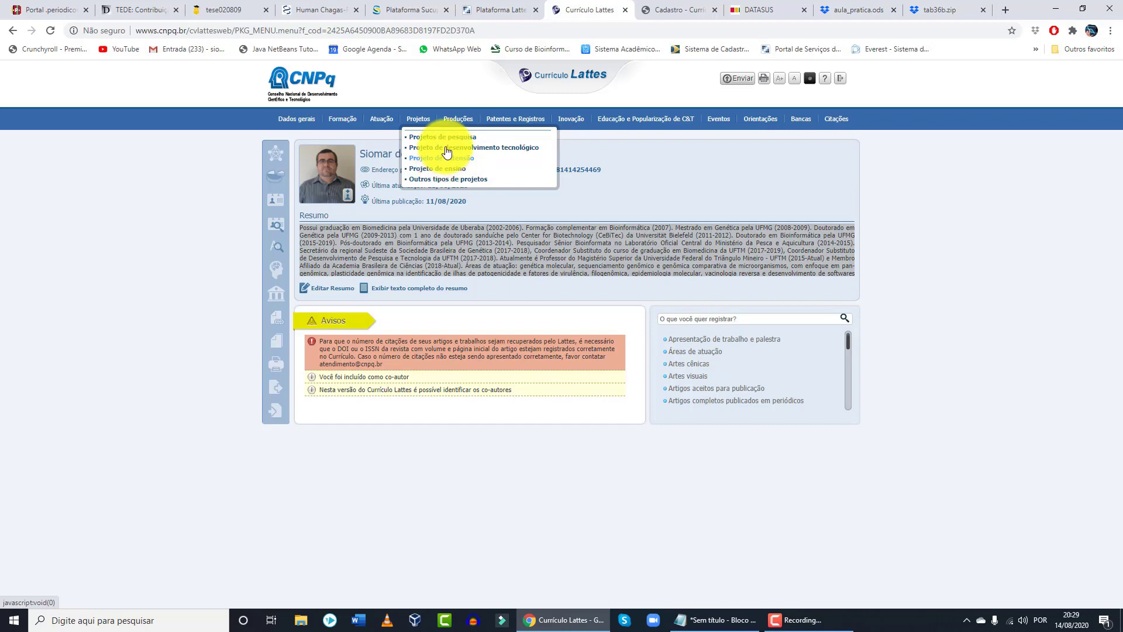
# Start a new entry in the published journal articles list, inspect its DOI, ISSN or journal name field, and close both without saving.
pyautogui.moveTo(454, 123)
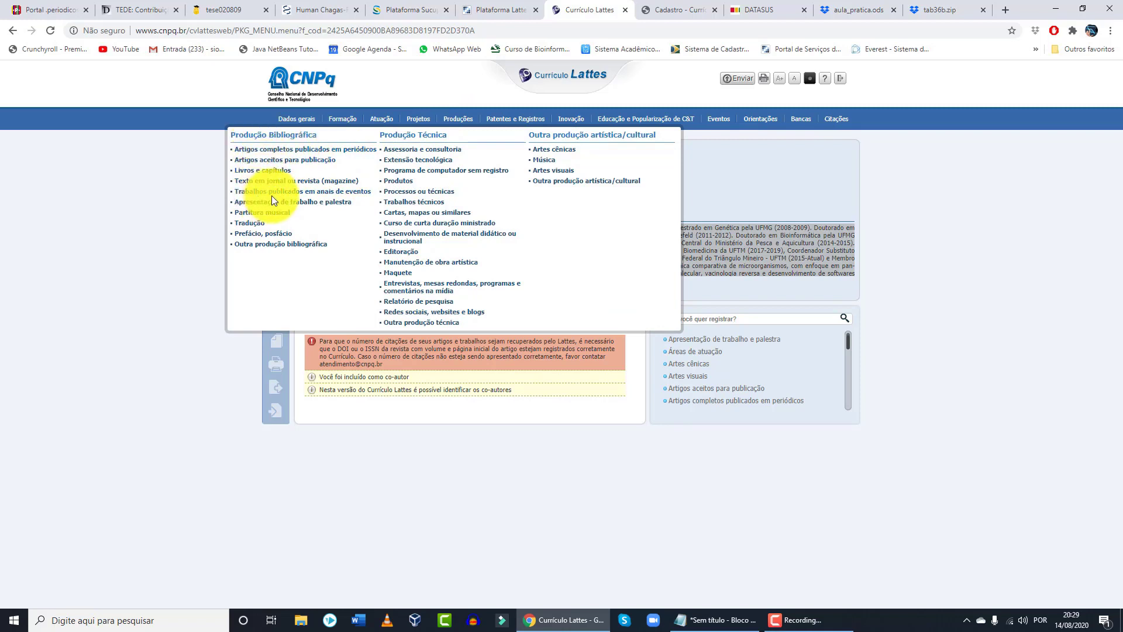
pyautogui.click(298, 150)
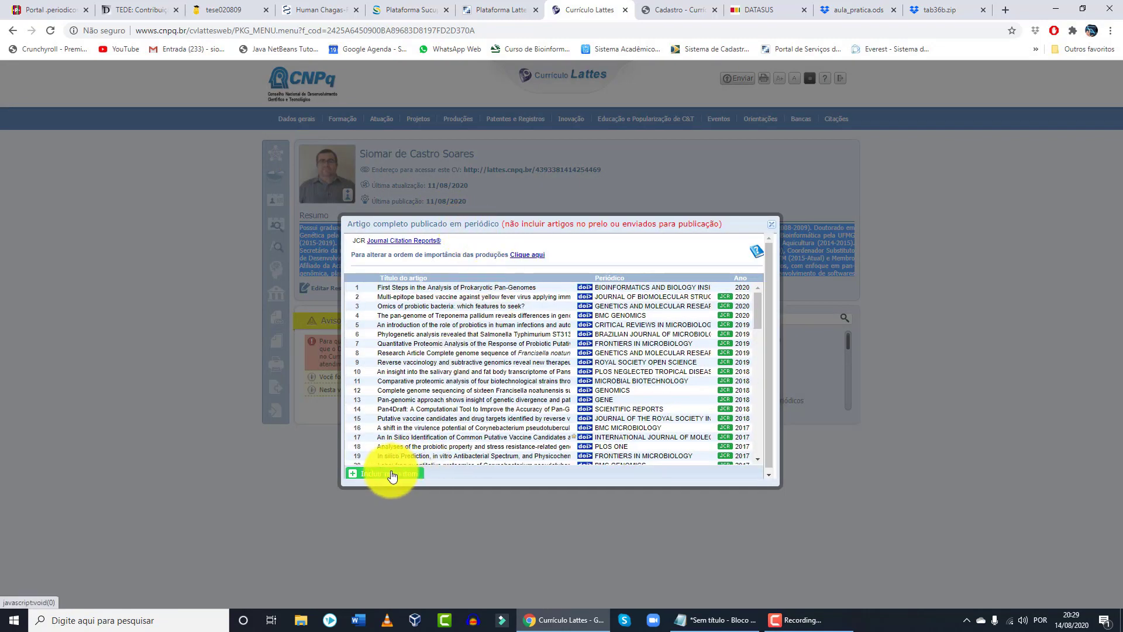
pyautogui.click(392, 476)
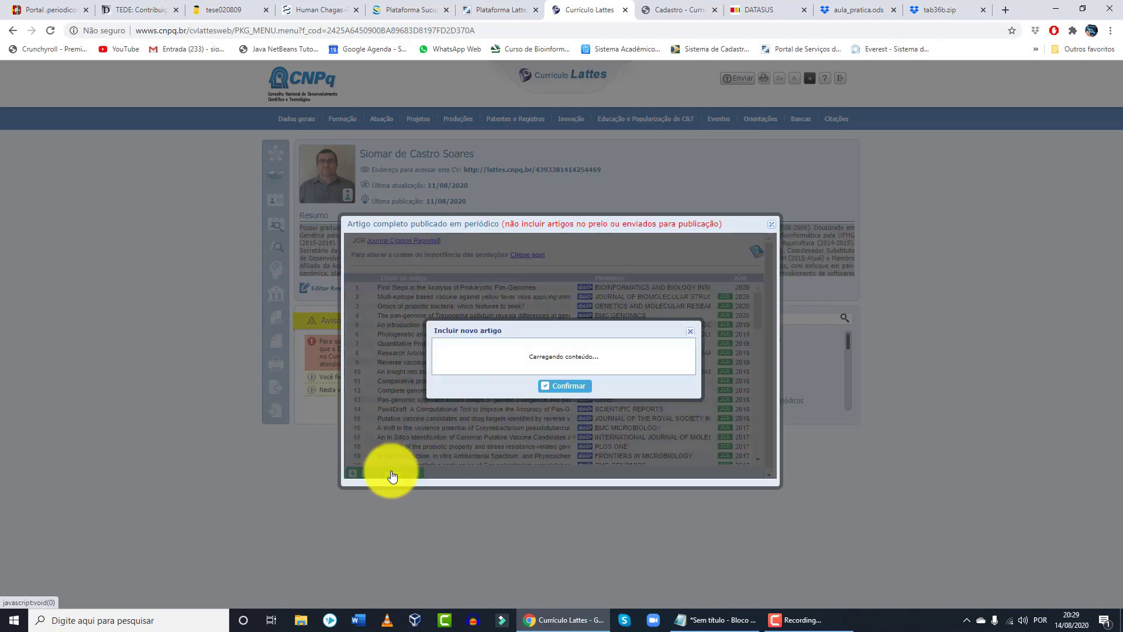
pyautogui.click(482, 339)
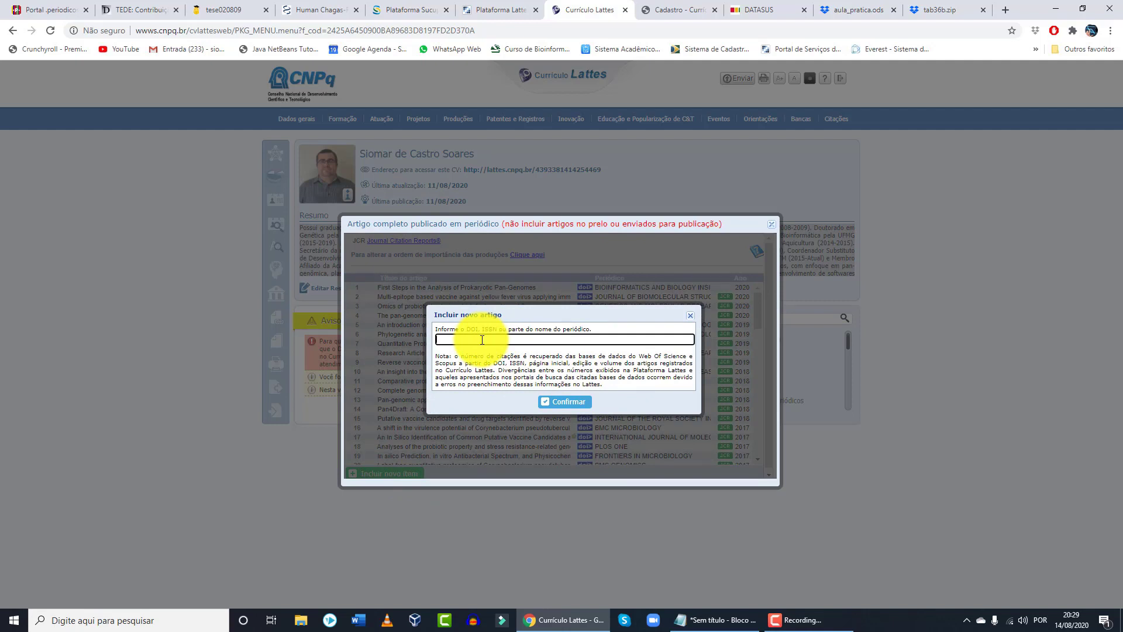
pyautogui.click(691, 319)
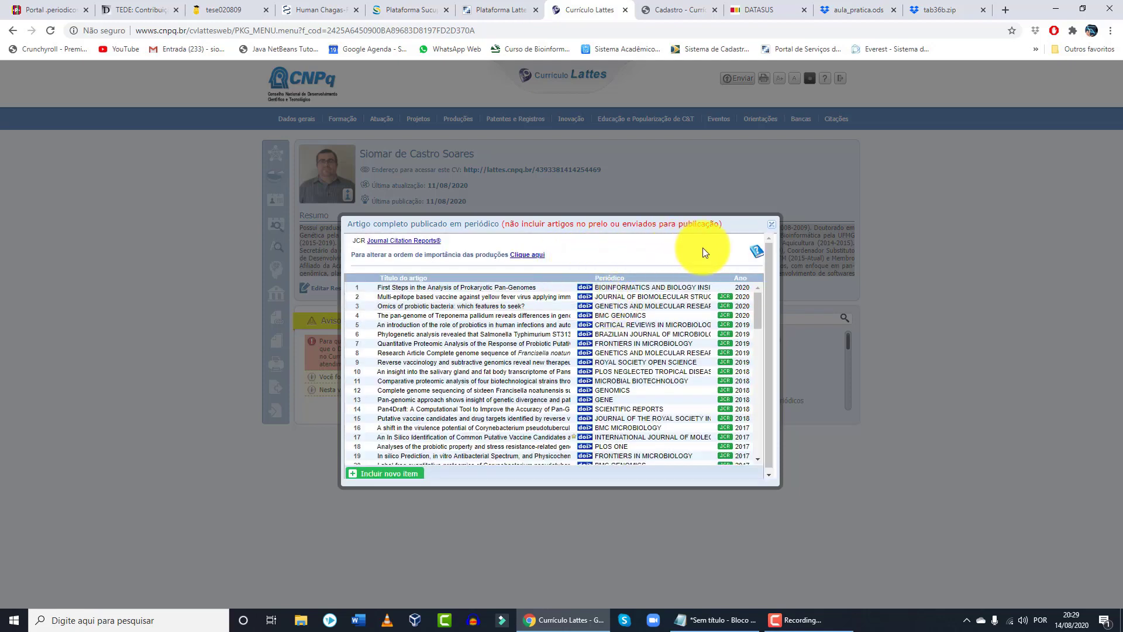
pyautogui.click(772, 228)
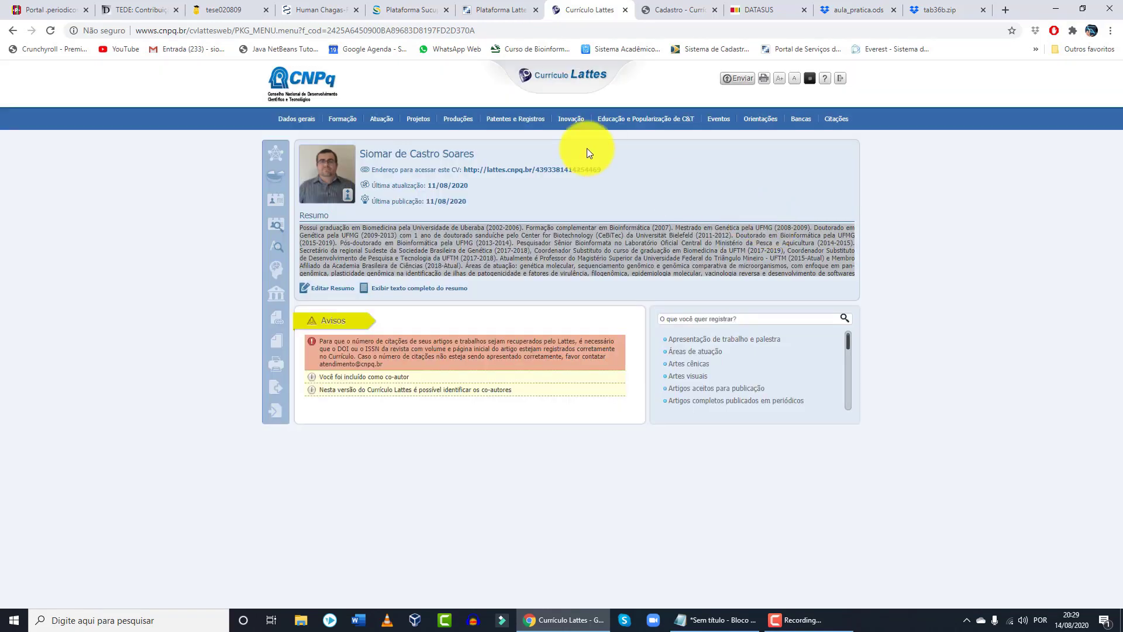
# Open a new entry for participation in events, congresses, exhibitions, fairs and olympiads.
pyautogui.moveTo(572, 125)
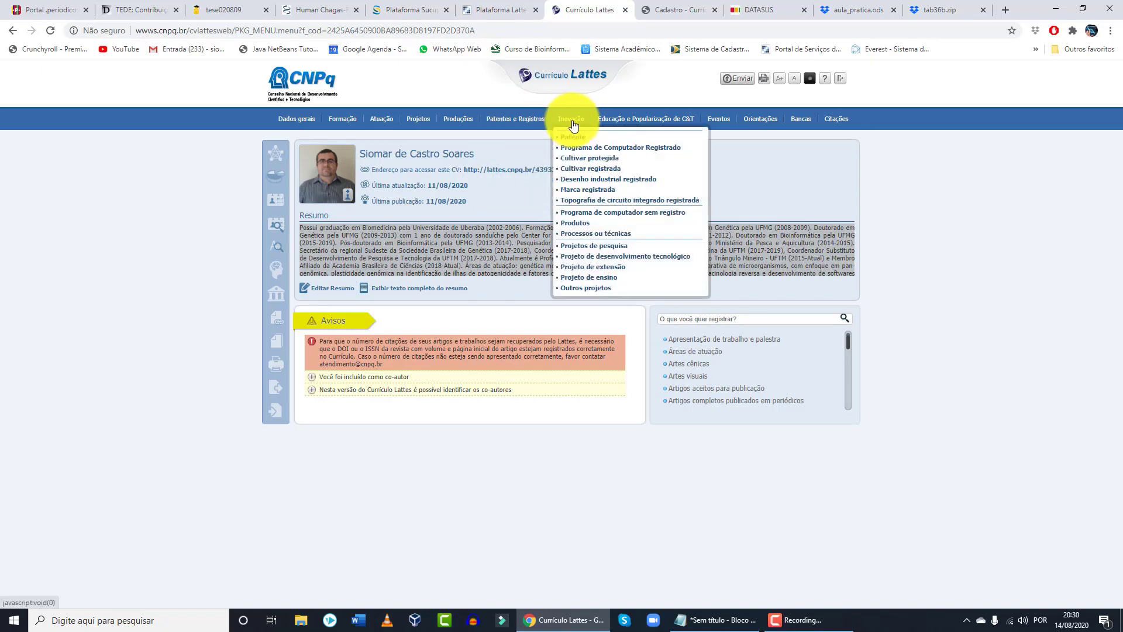
pyautogui.moveTo(635, 122)
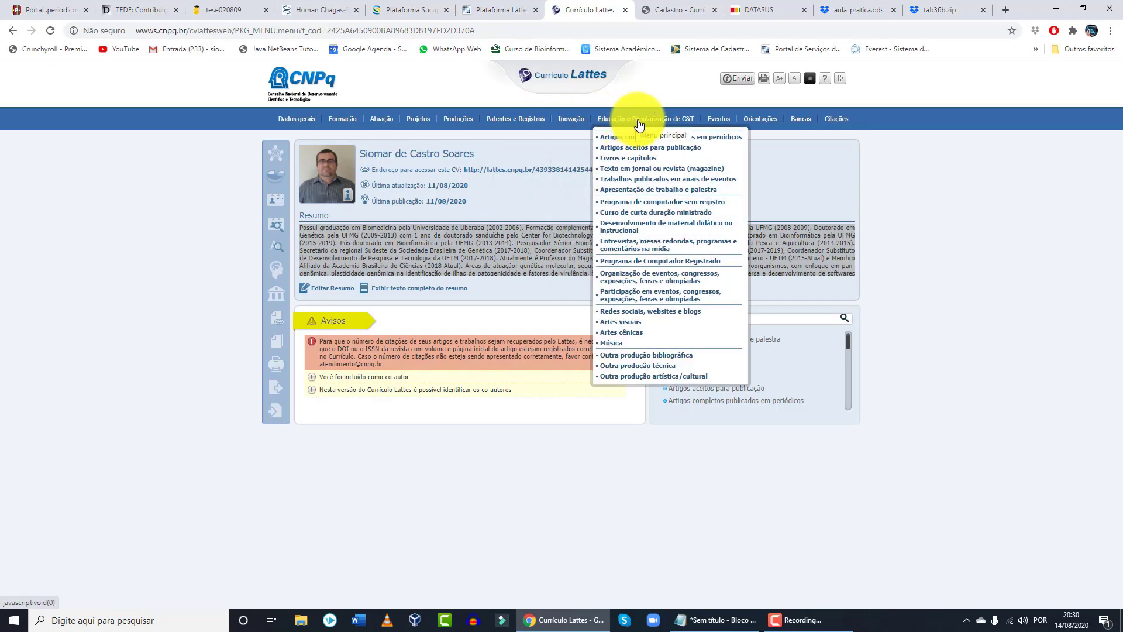
pyautogui.moveTo(715, 120)
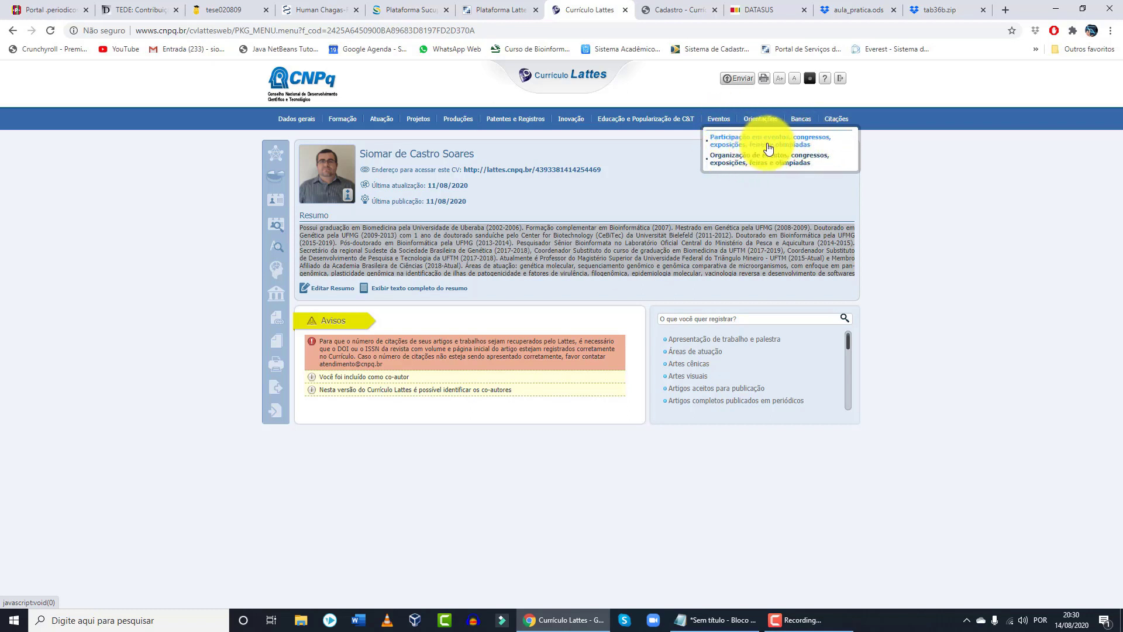
pyautogui.click(788, 150)
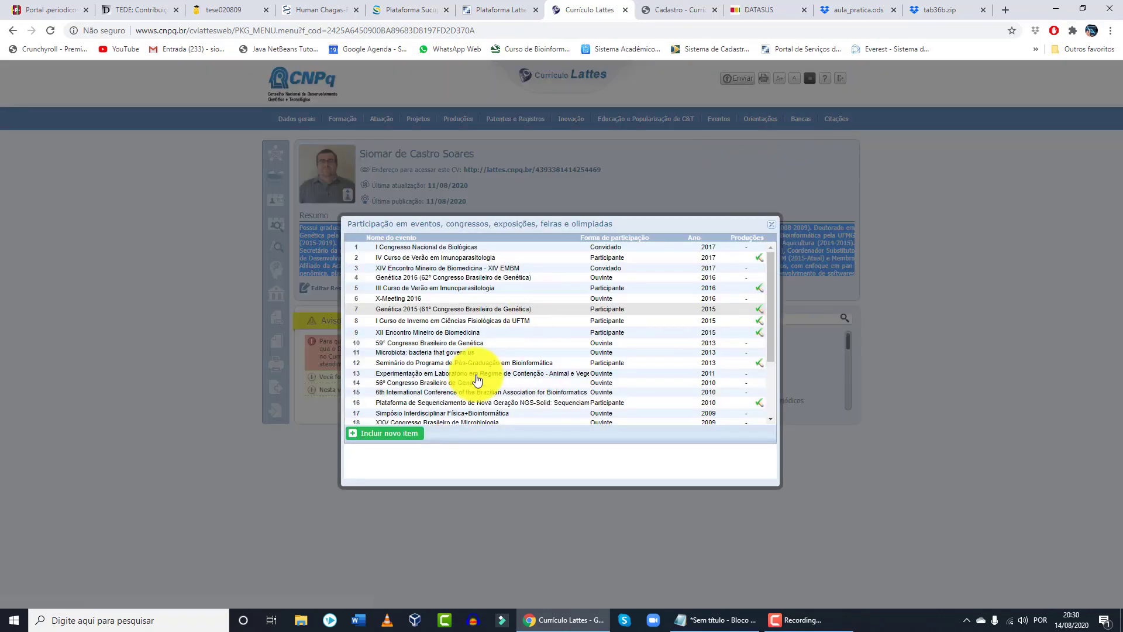
pyautogui.click(392, 437)
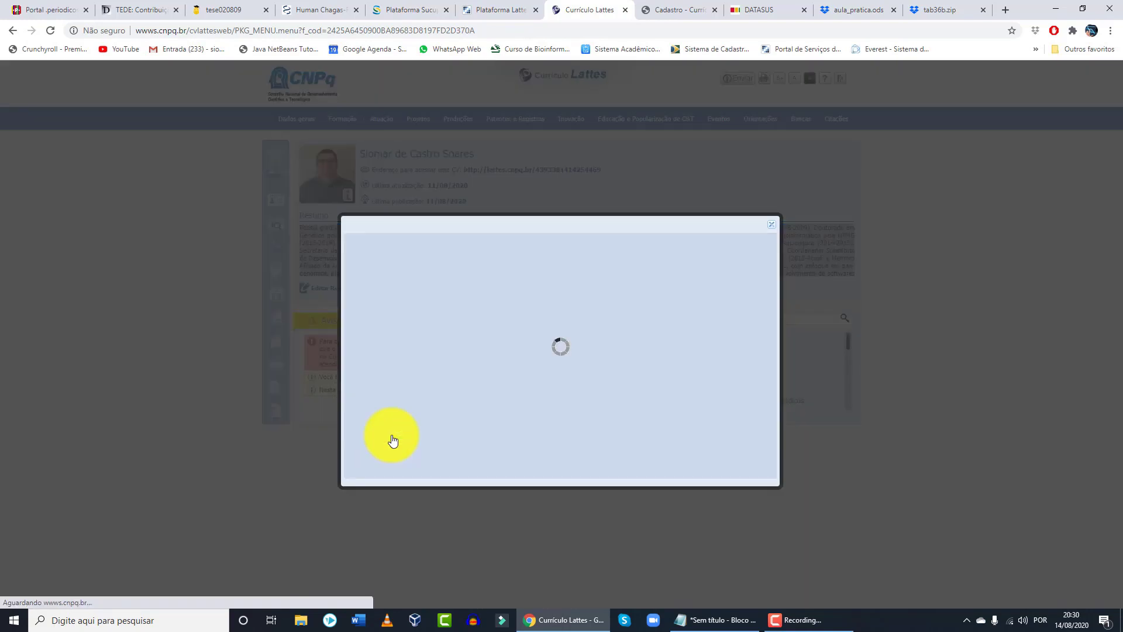
# Compare the Convidado, Participante and Ouvinte forms of participation, checking the presentation type list for Ouvinte, and choose Participante.
pyautogui.click(428, 280)
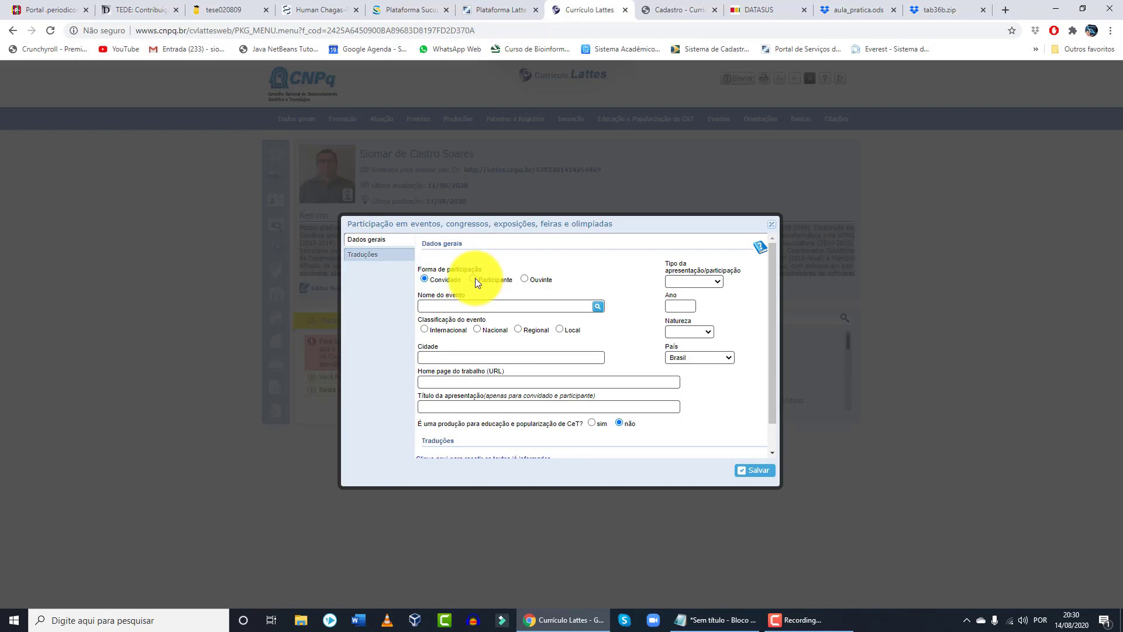
pyautogui.click(478, 279)
pyautogui.click(524, 279)
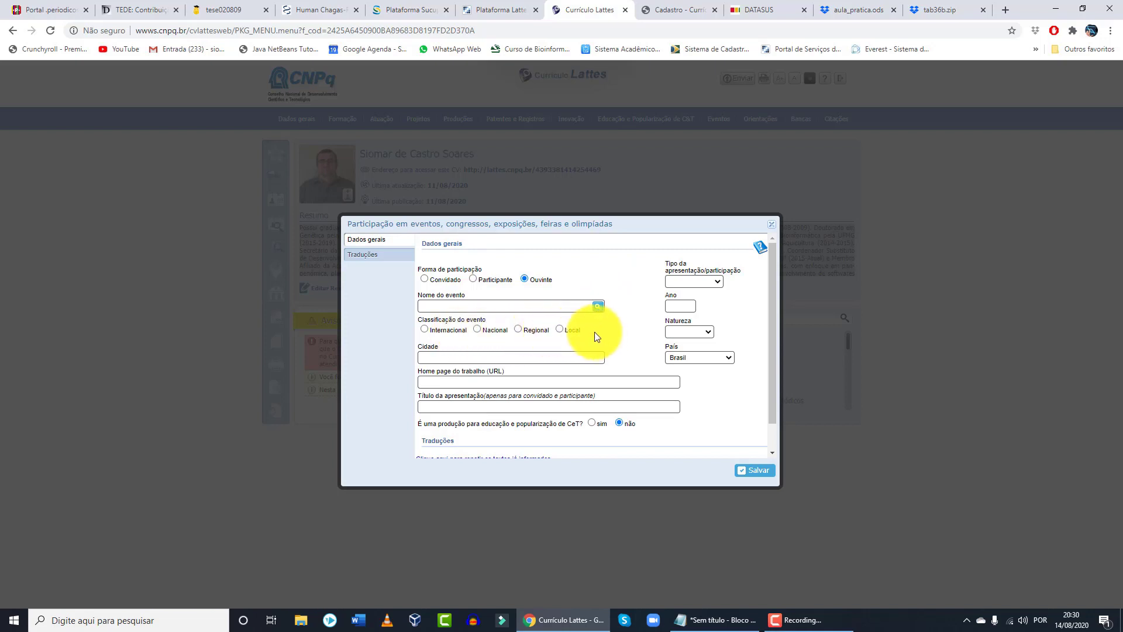
pyautogui.click(718, 283)
pyautogui.click(718, 283)
pyautogui.click(718, 283)
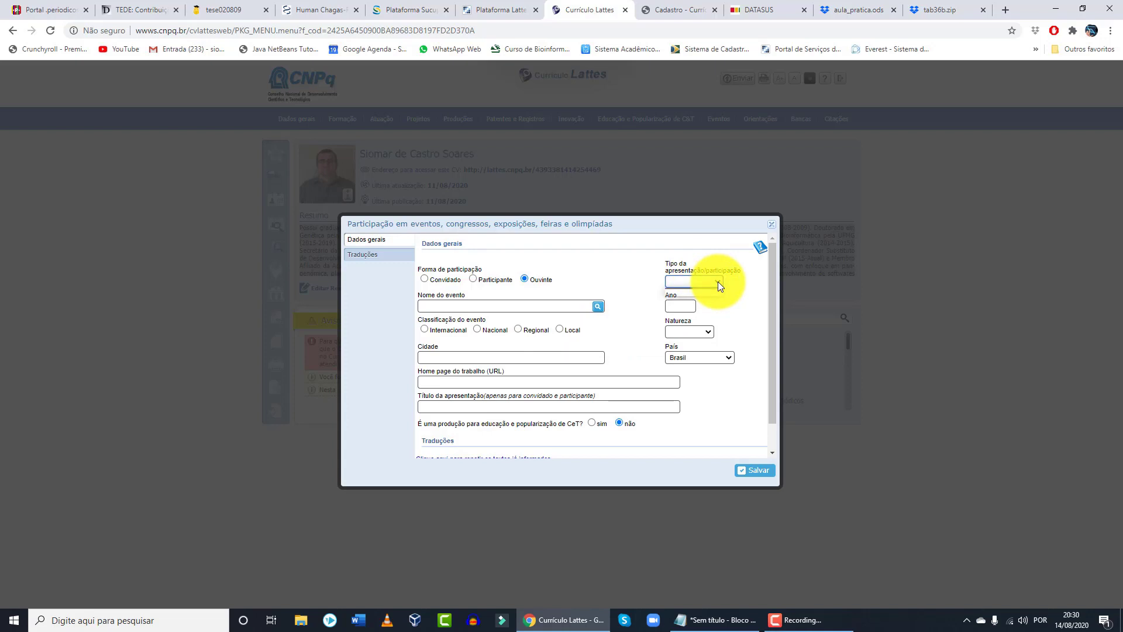
pyautogui.click(479, 276)
pyautogui.click(475, 278)
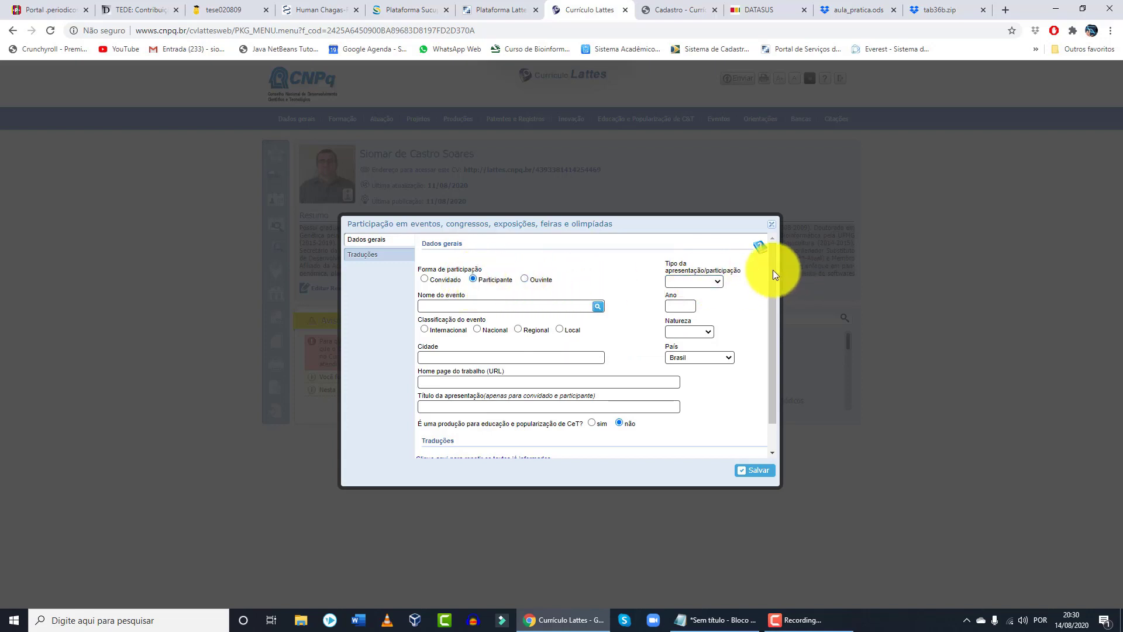
# Review the presentation type and Natureza options and the Cidade field for a Participante, leaving them blank.
pyautogui.click(719, 283)
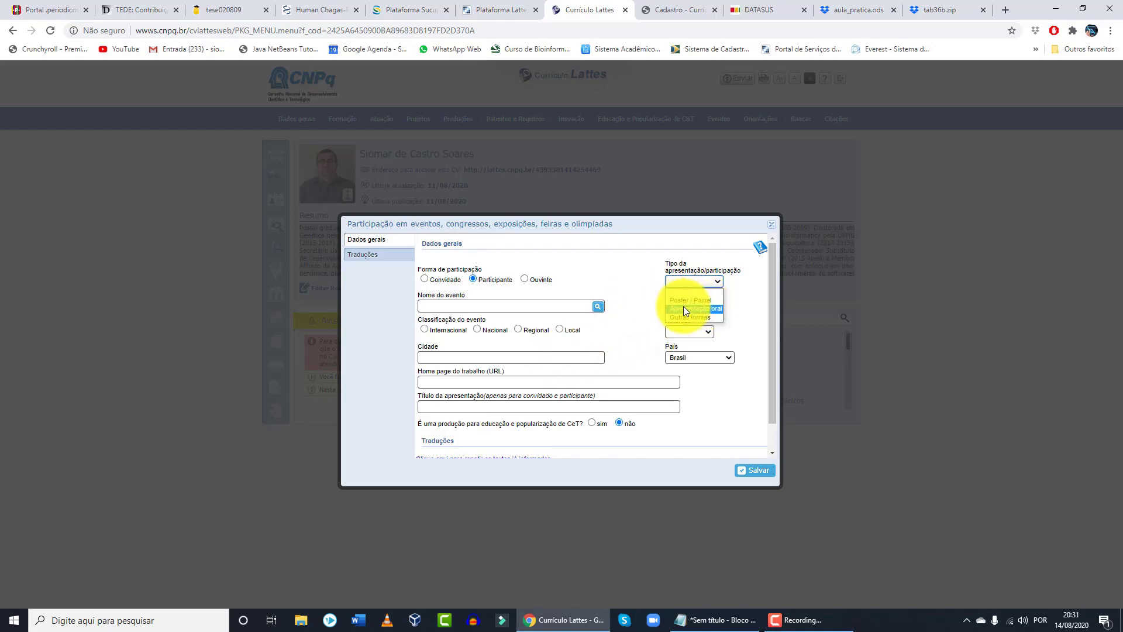
pyautogui.click(619, 352)
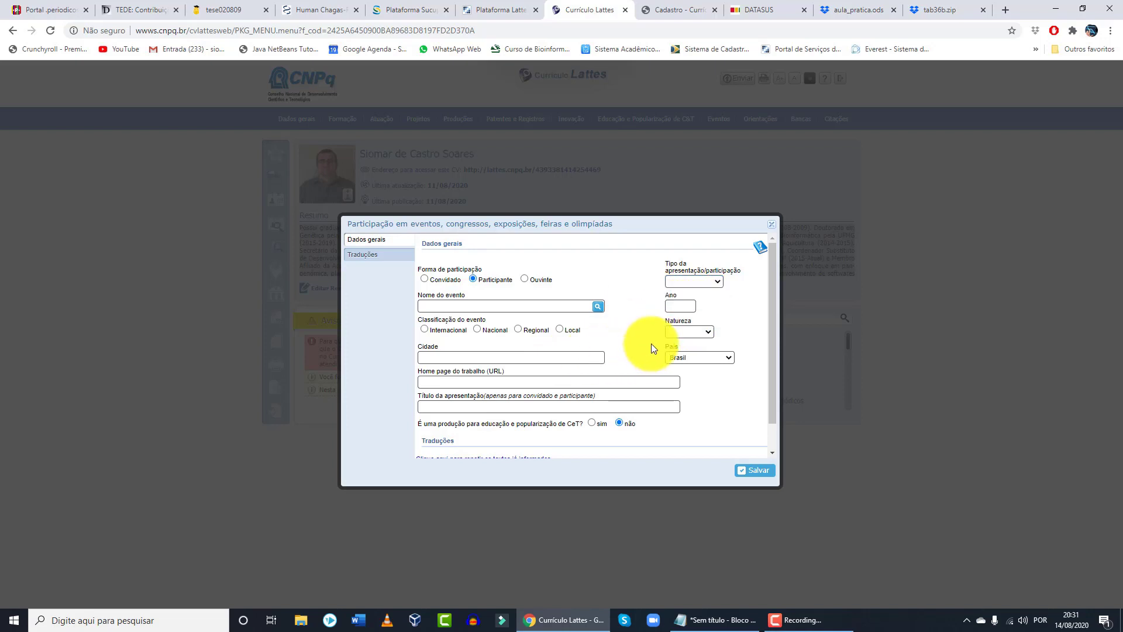
pyautogui.click(702, 332)
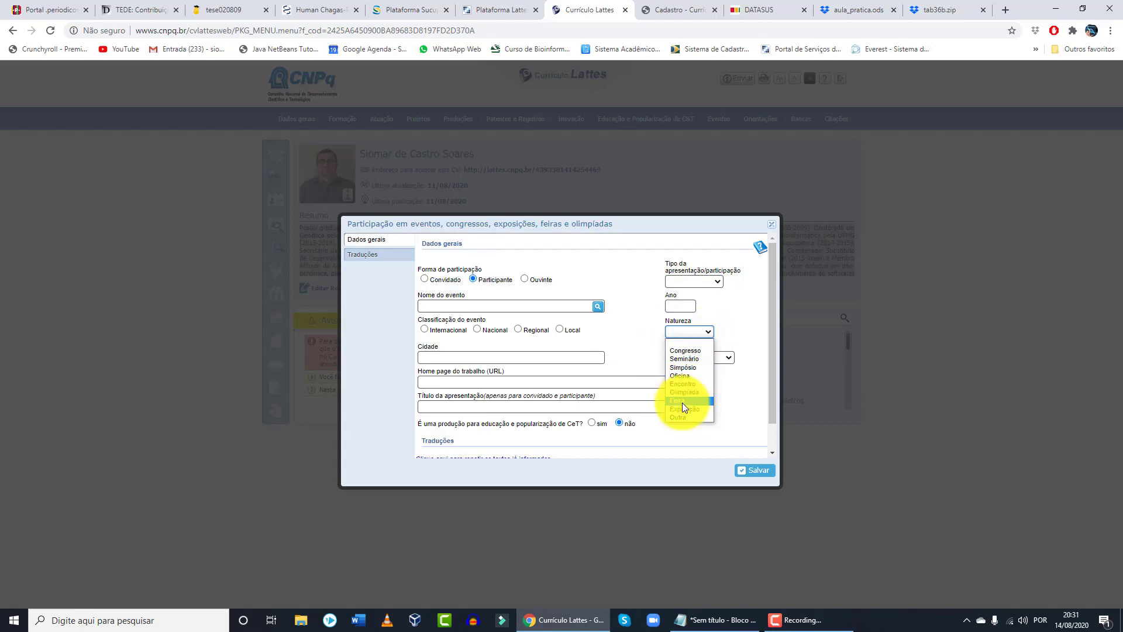
pyautogui.click(456, 356)
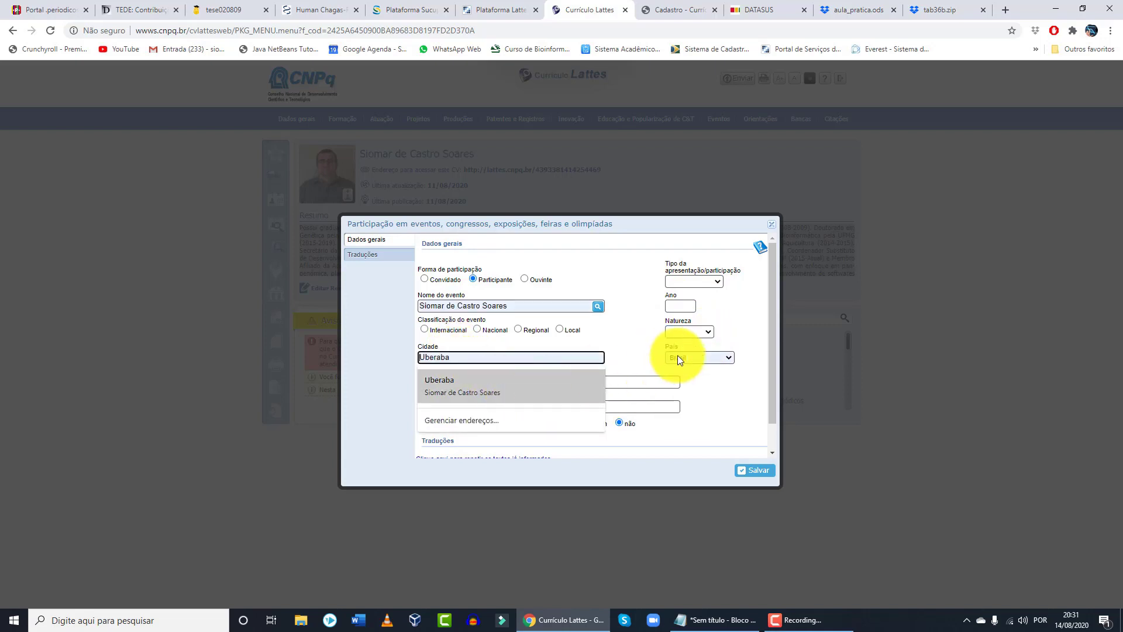
pyautogui.click(631, 358)
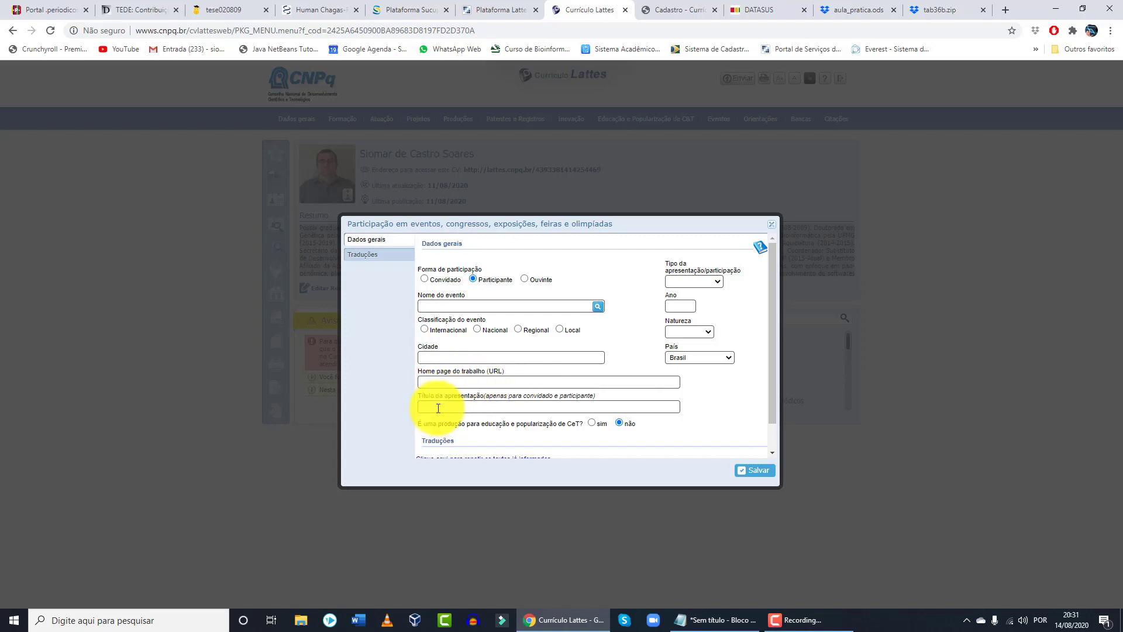
# Inspect the presentation title and translated title fields of the event entry, then close the form without saving.
pyautogui.click(479, 407)
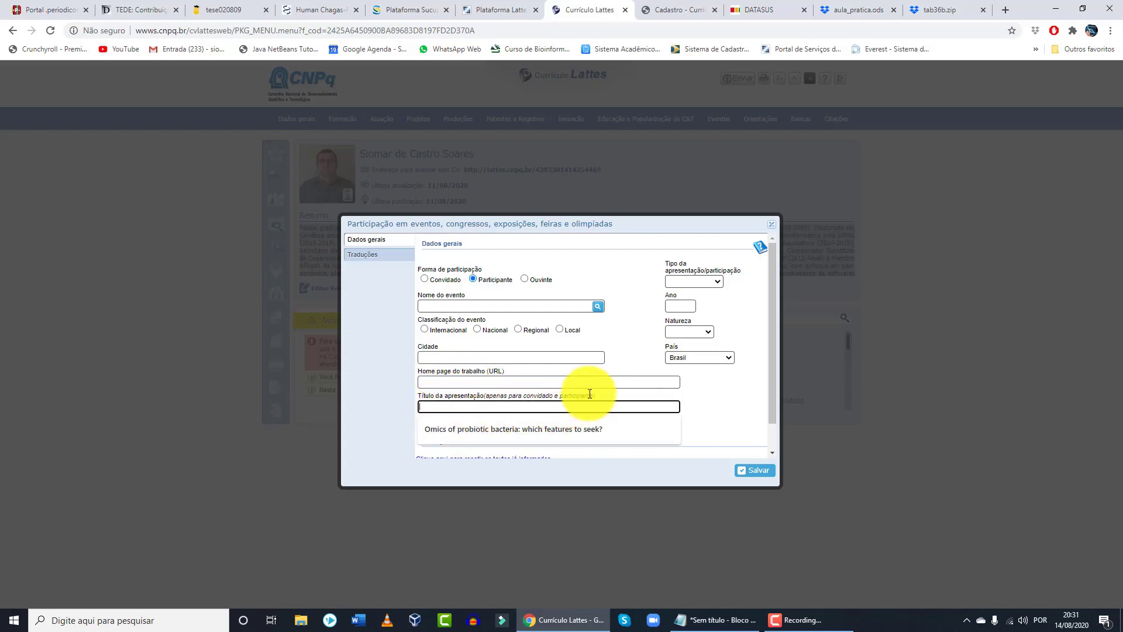
pyautogui.click(472, 279)
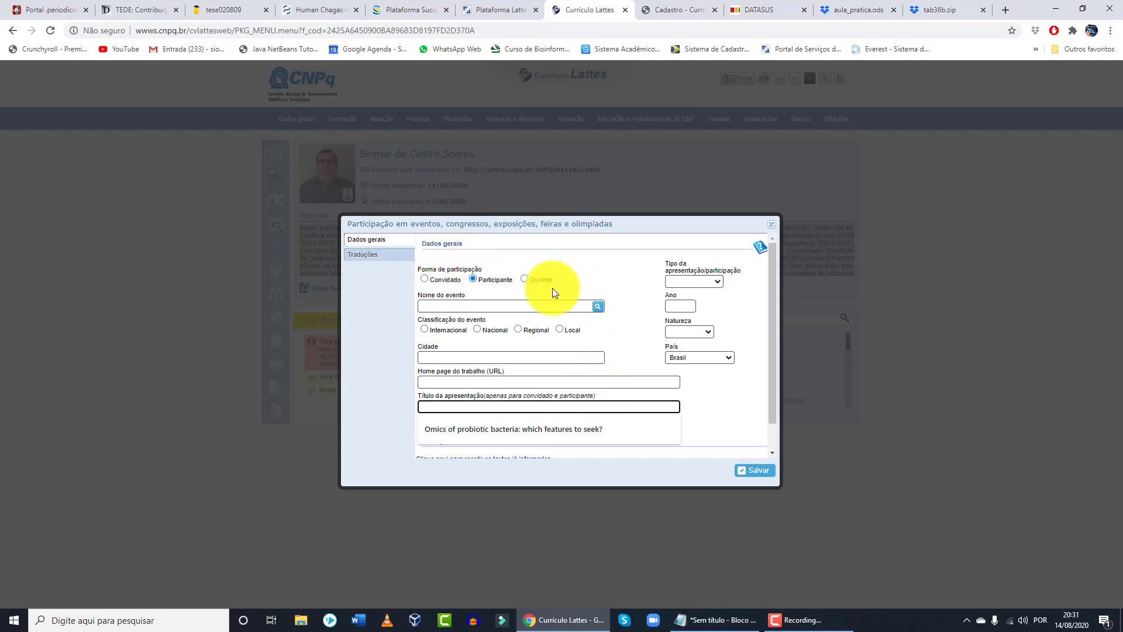
pyautogui.click(620, 309)
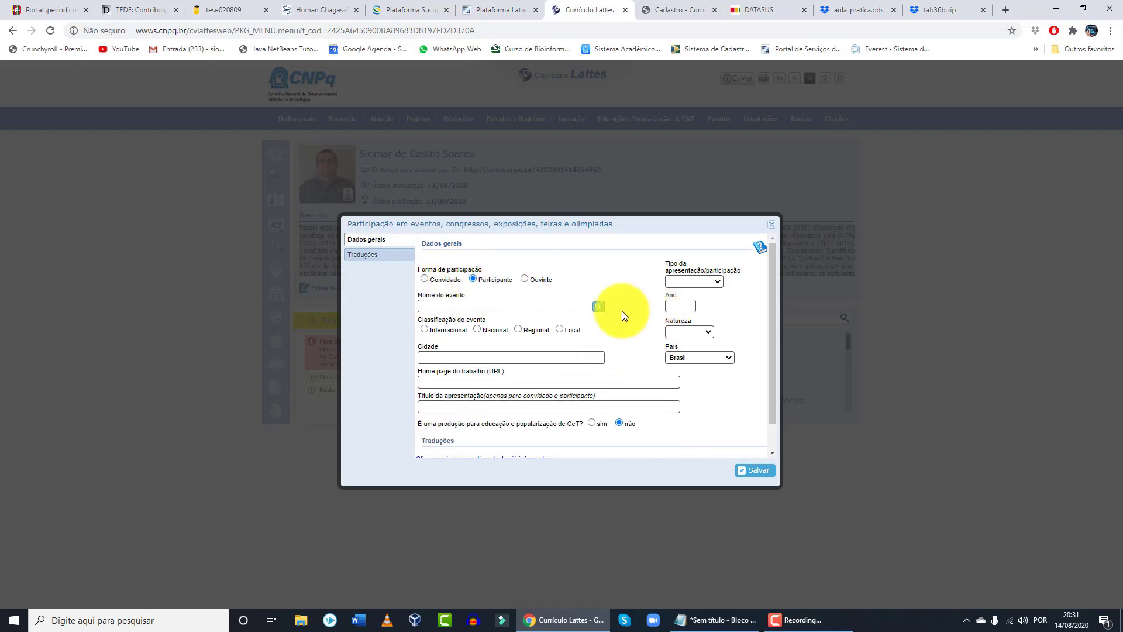
pyautogui.scroll(-1, 616, 355)
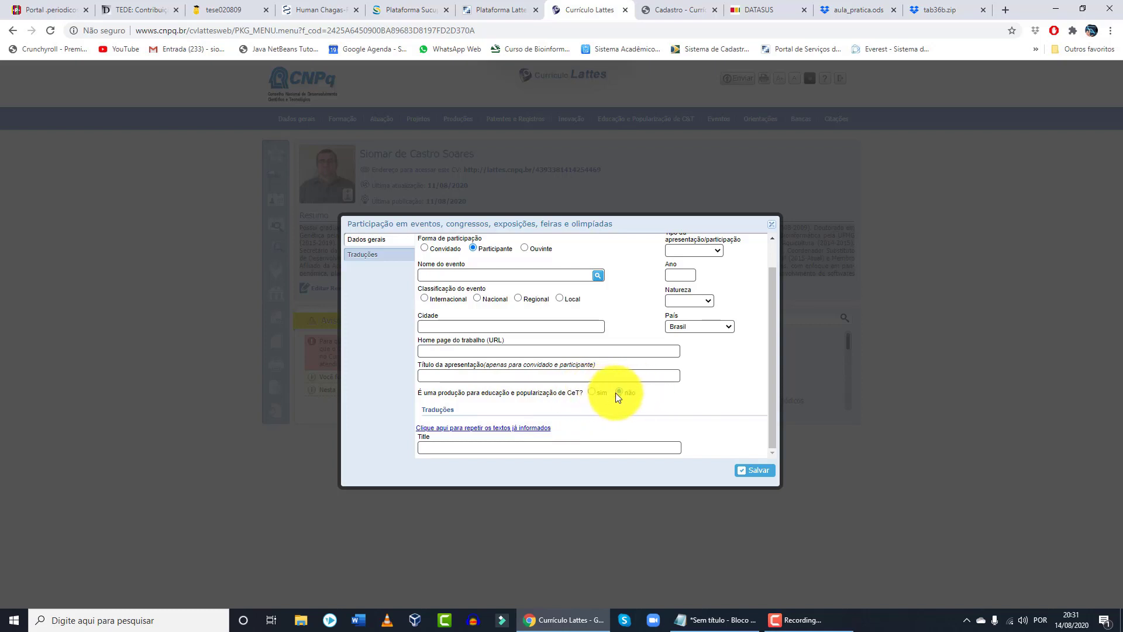
pyautogui.click(513, 446)
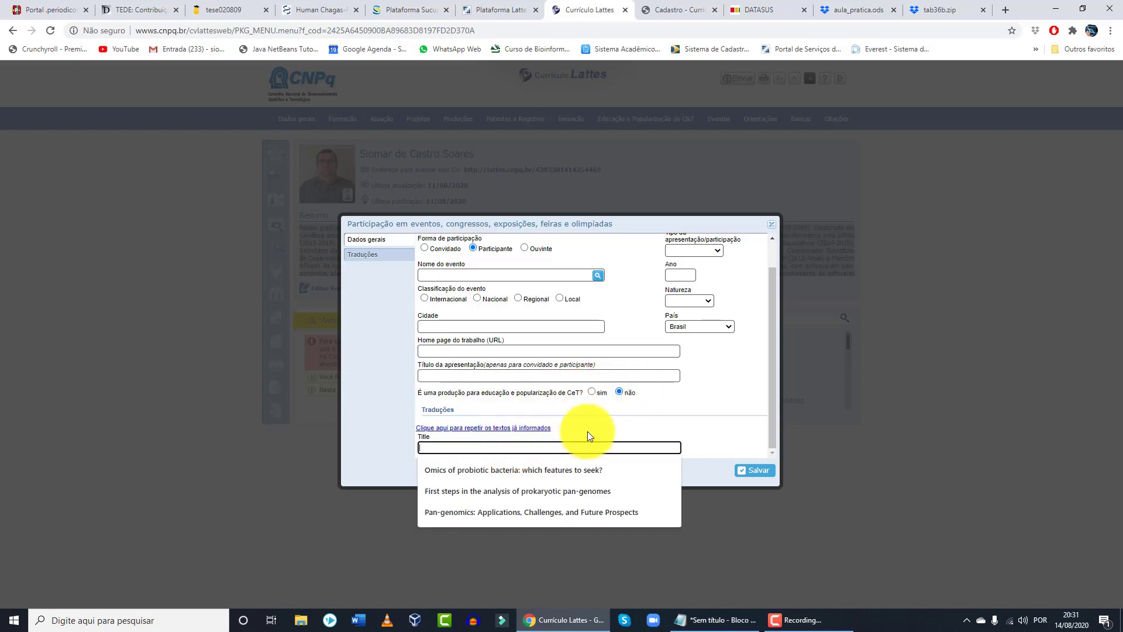
pyautogui.click(623, 429)
pyautogui.click(772, 224)
# Open the curriculum submission form, accept the declaration and authorize publishing the English version, then close it without sending.
pyautogui.moveTo(799, 120)
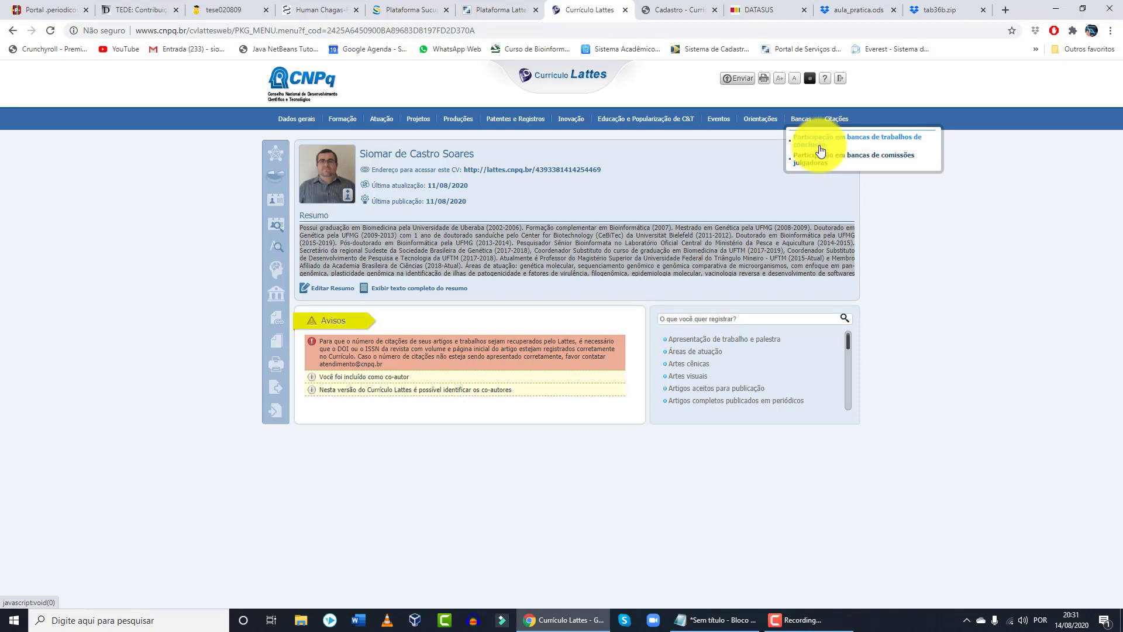
pyautogui.moveTo(840, 123)
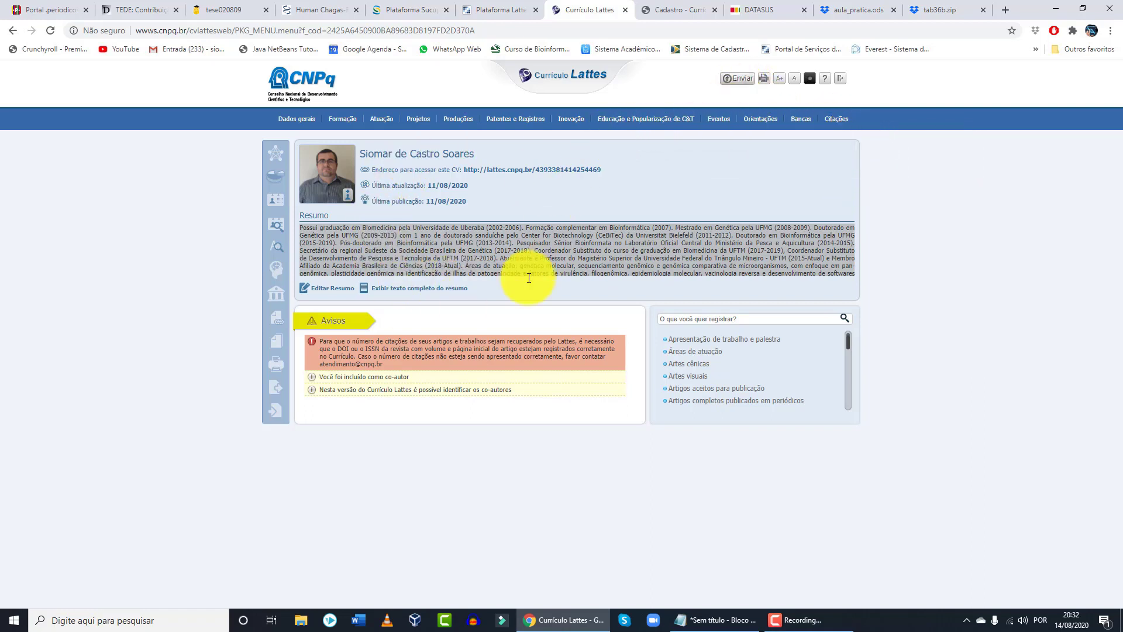
pyautogui.click(732, 80)
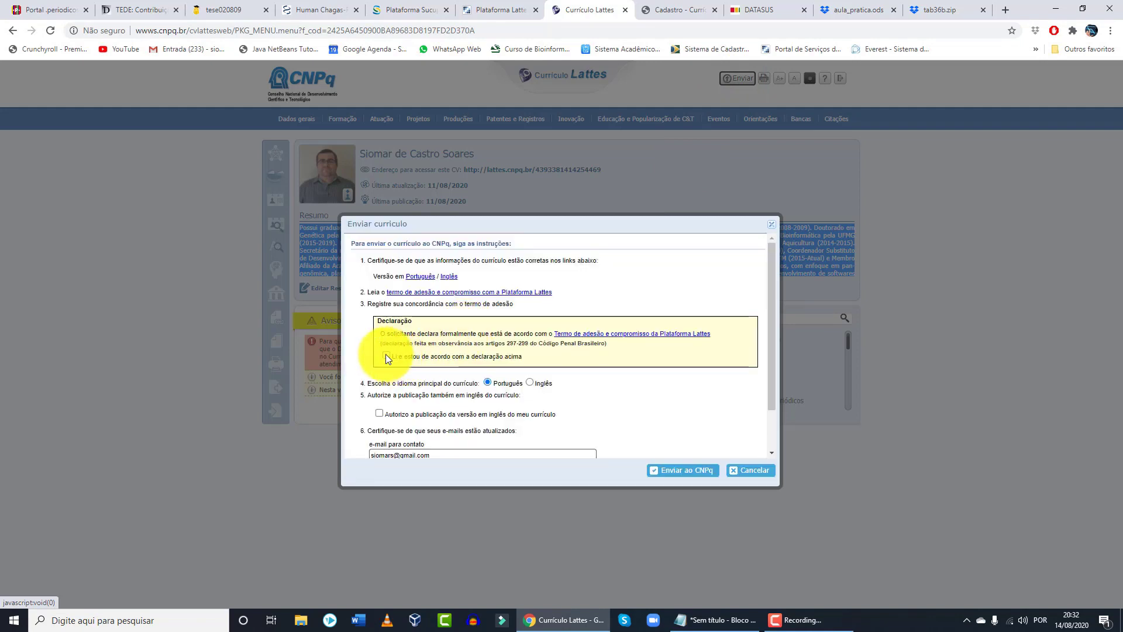
pyautogui.click(387, 356)
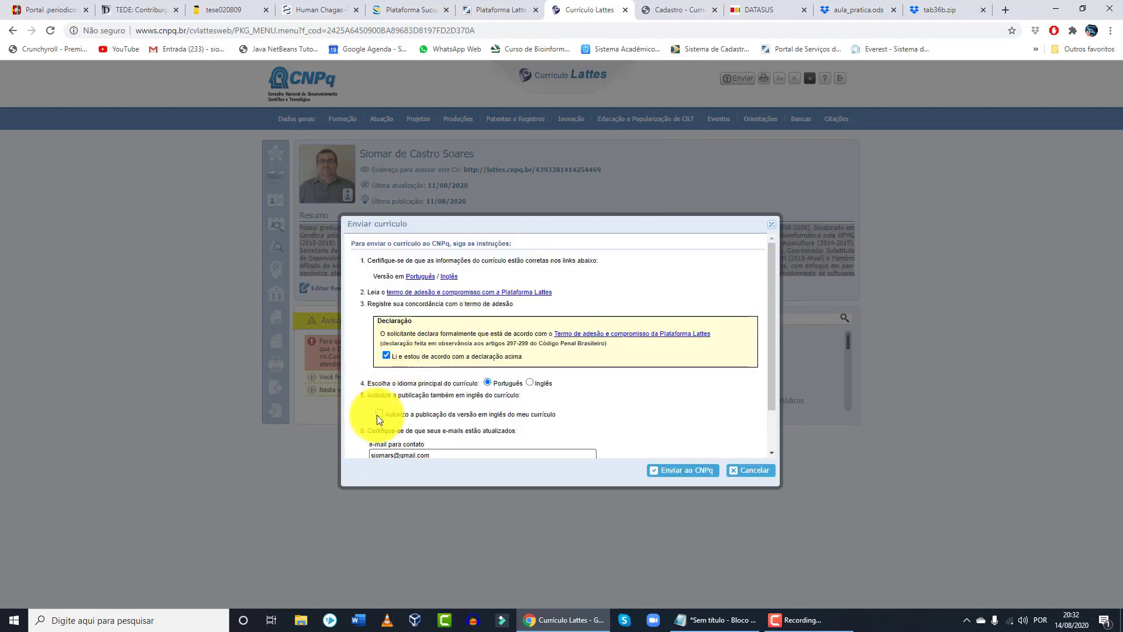
pyautogui.click(378, 413)
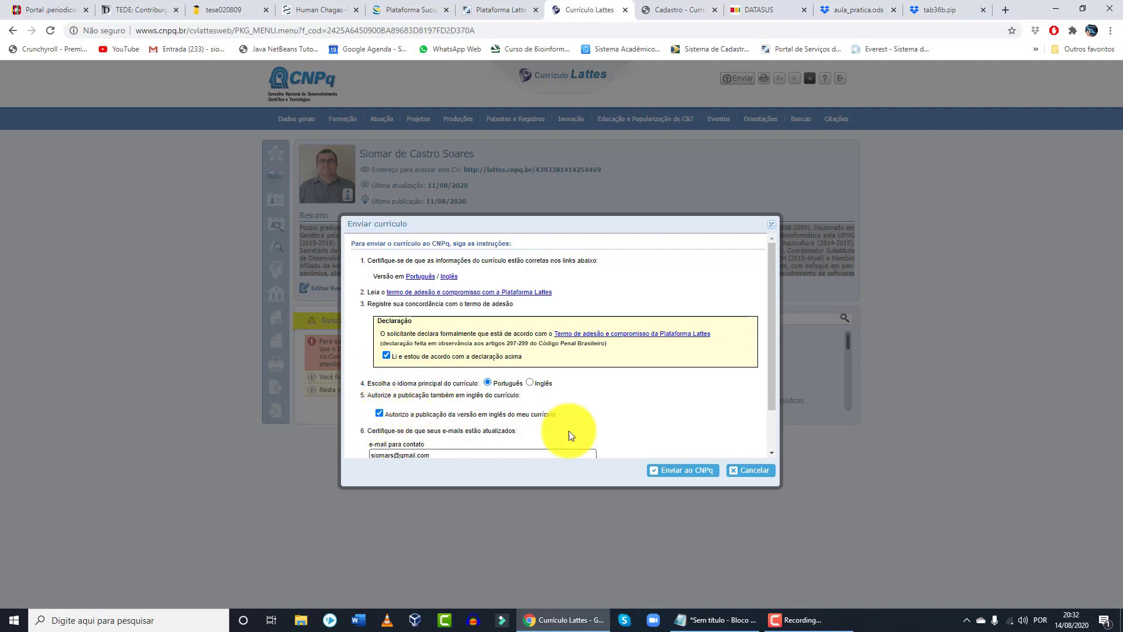
pyautogui.moveTo(467, 415); pyautogui.dragTo(530, 417)
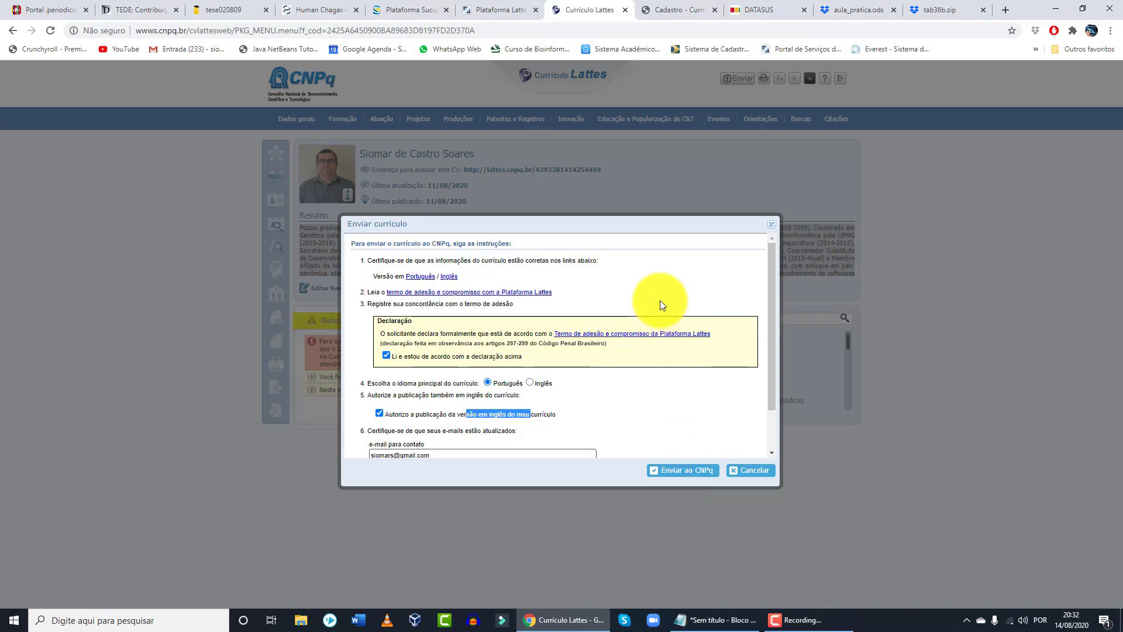
pyautogui.click(771, 224)
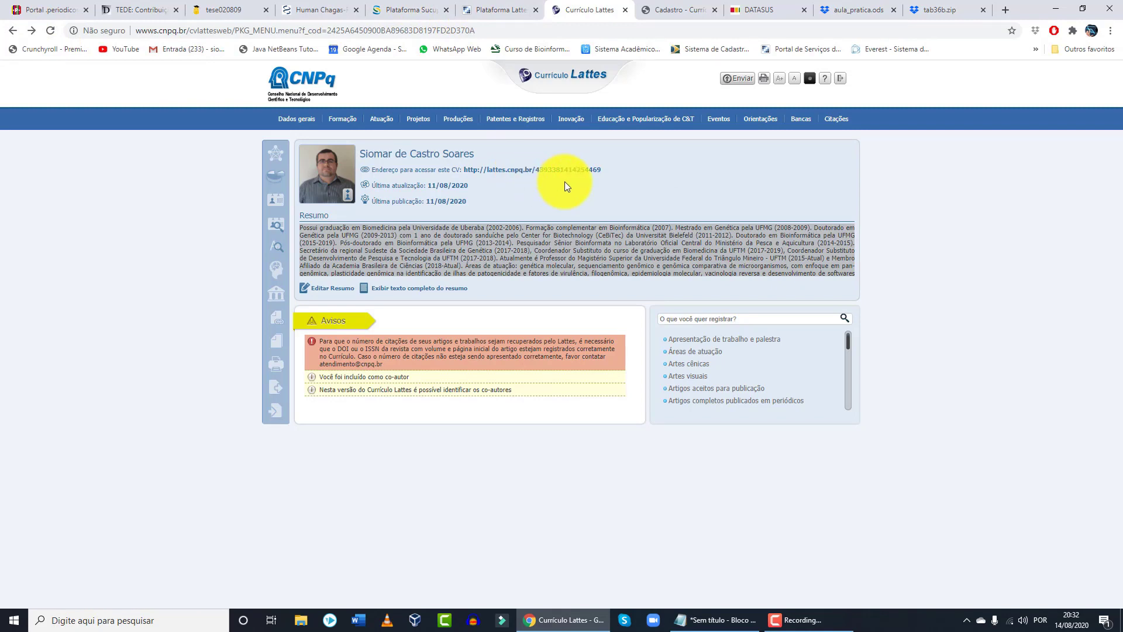
# Search the Plataforma Lattes curricula by name for the researcher's first name, limited to the Doutores base.
pyautogui.click(504, 10)
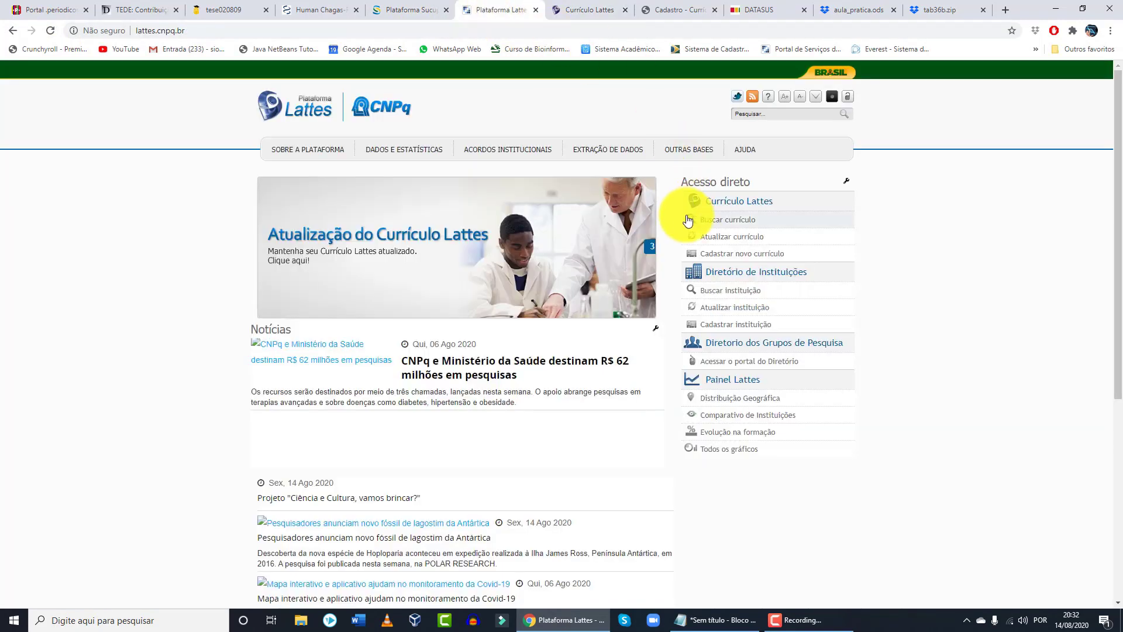
pyautogui.click(729, 223)
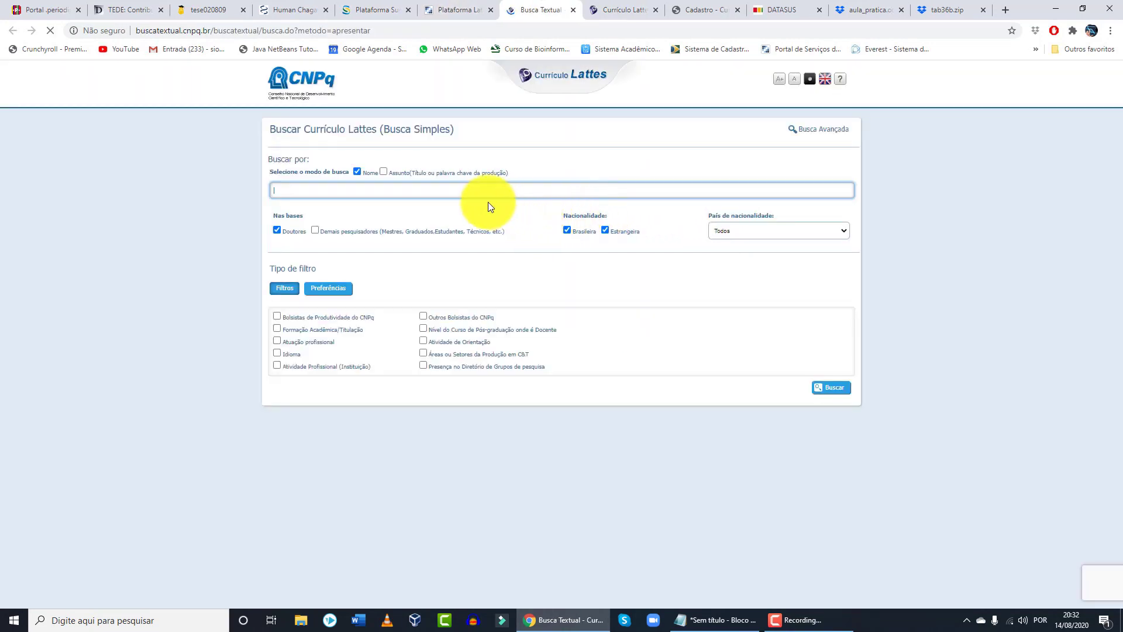
pyautogui.click(461, 188)
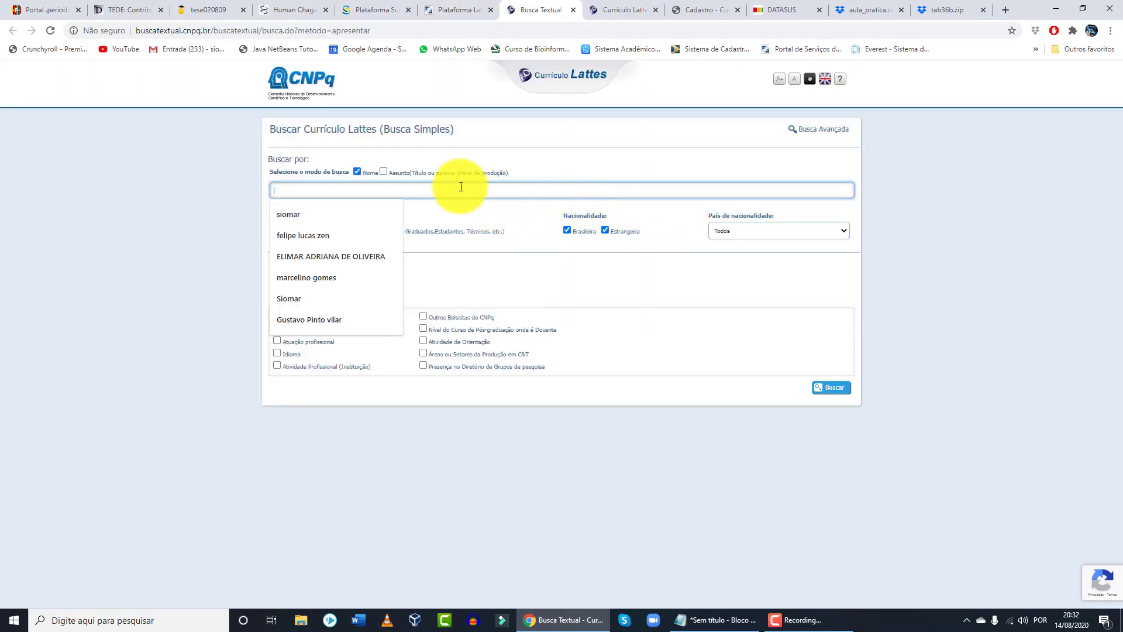
pyautogui.write('sioma')
pyautogui.press('BackSpace')
pyautogui.press('BackSpace')
pyautogui.write('o')
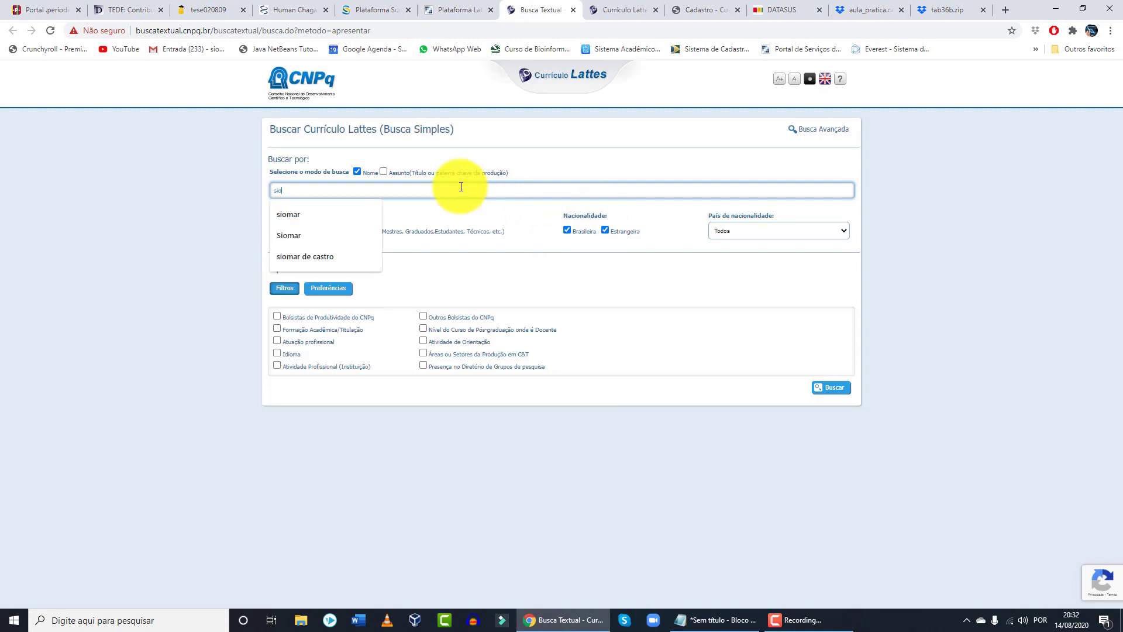
pyautogui.write('mar')
pyautogui.click(491, 271)
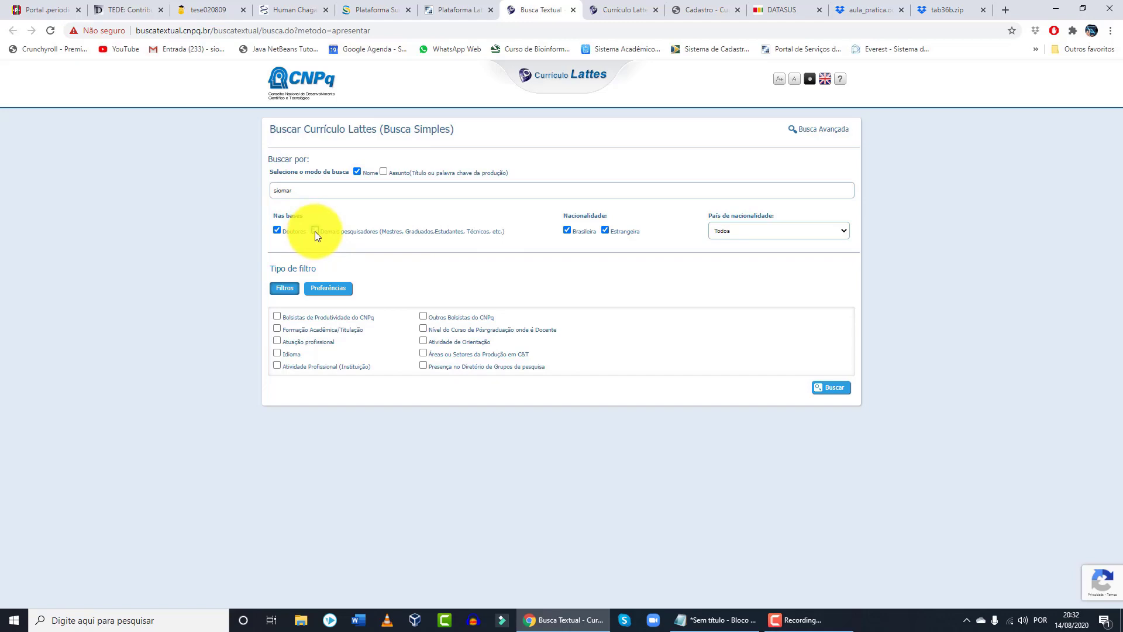
pyautogui.click(833, 394)
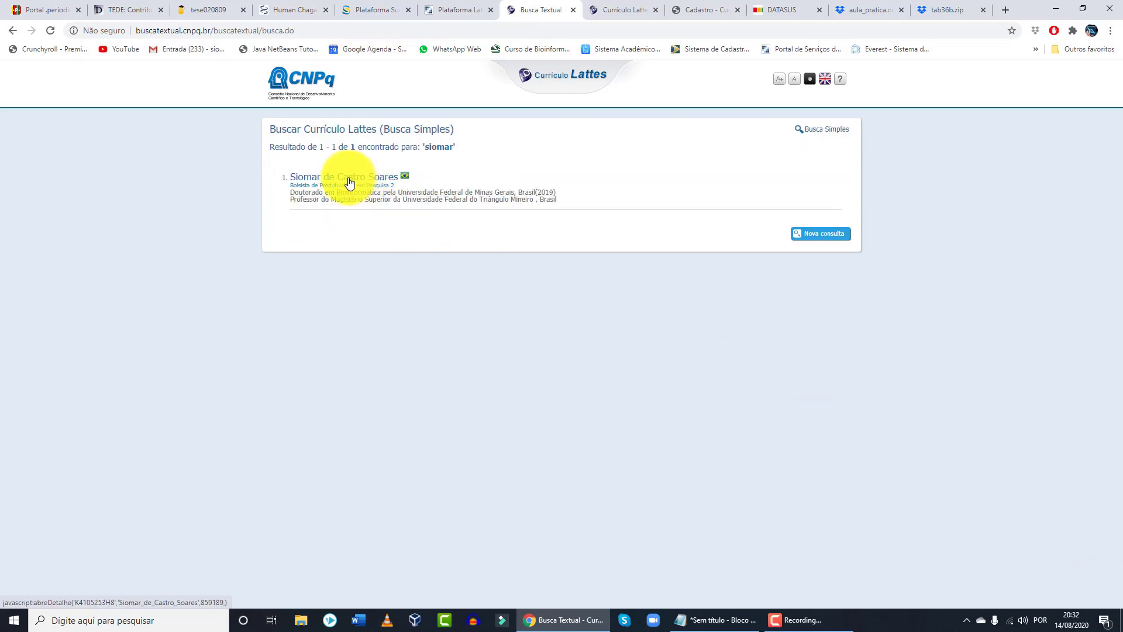
# Open the found researcher's profile and view the full curriculum, examining the summary and identification sections.
pyautogui.click(344, 177)
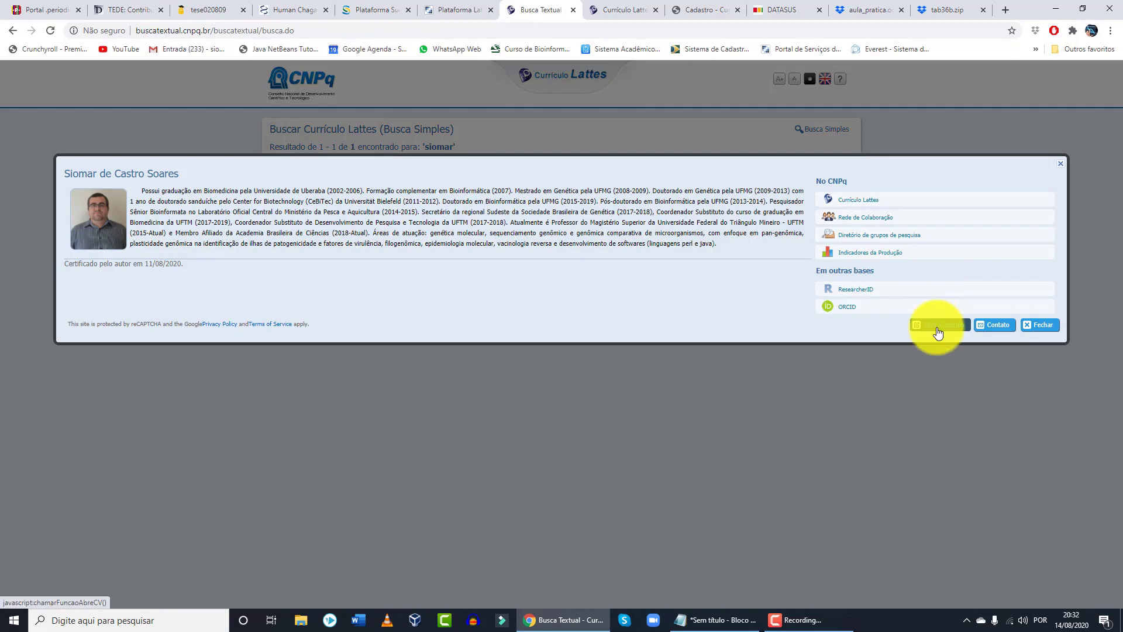
pyautogui.click(938, 325)
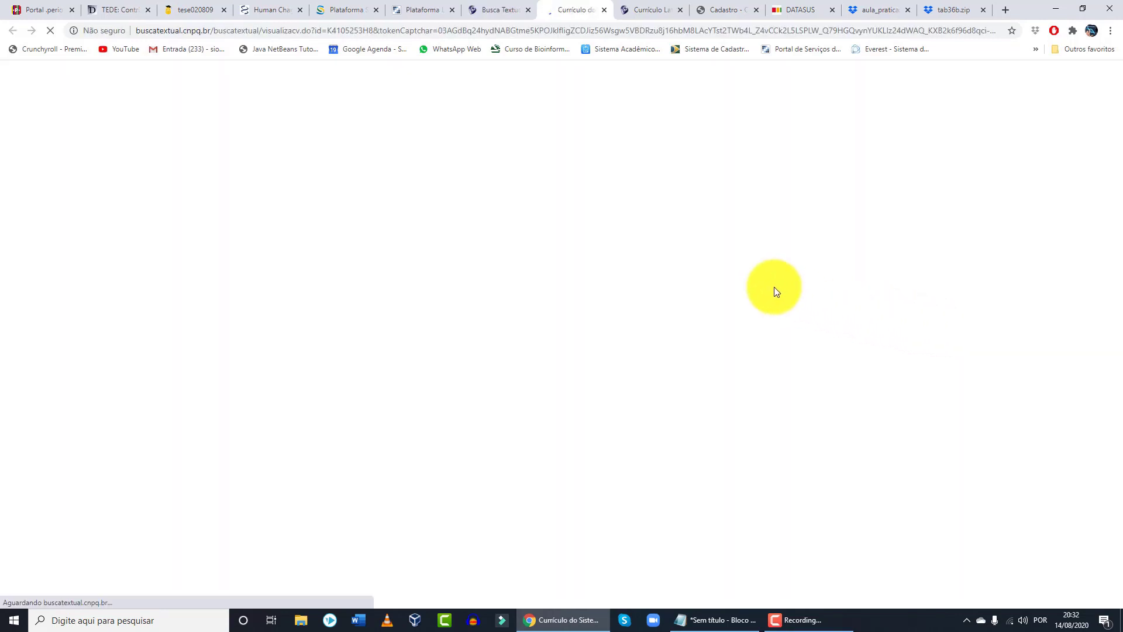
pyautogui.scroll(-4, 675, 255)
pyautogui.scroll(3, 675, 255)
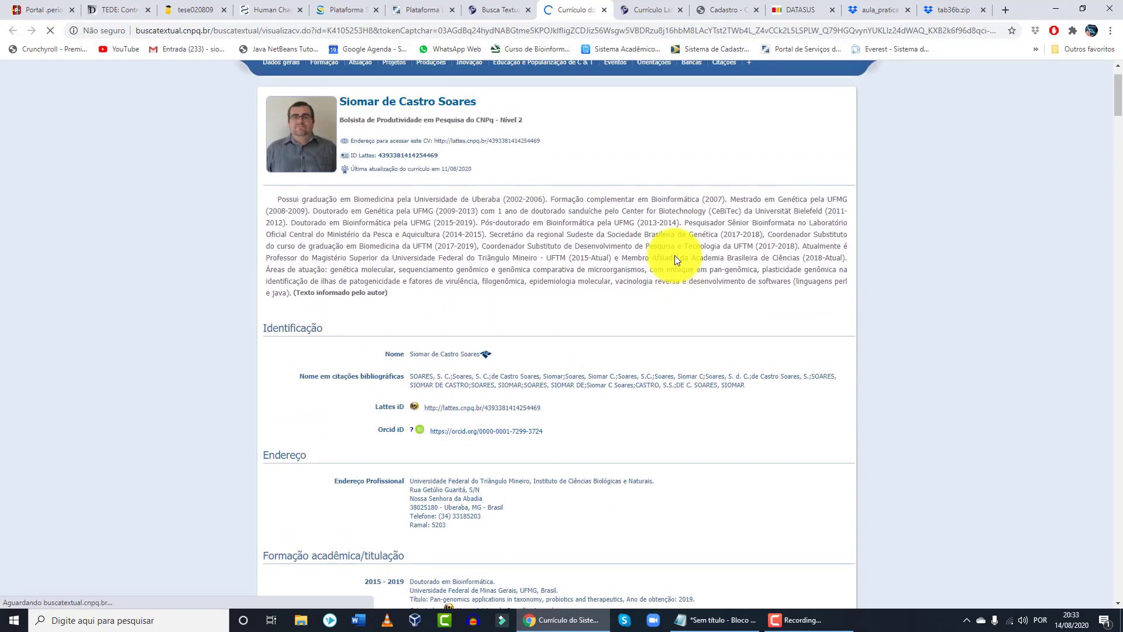
pyautogui.scroll(2, 676, 255)
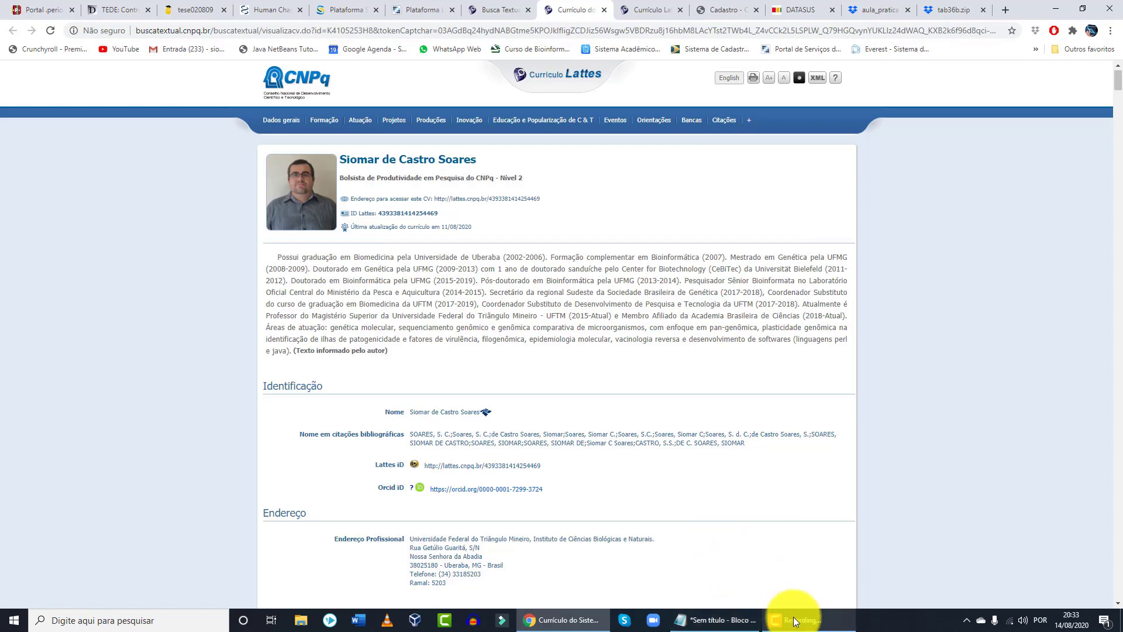
# Highlight www2.datasus.gov.br in the Notepad address list and switch to the DATASUS site in the browser.
pyautogui.click(717, 620)
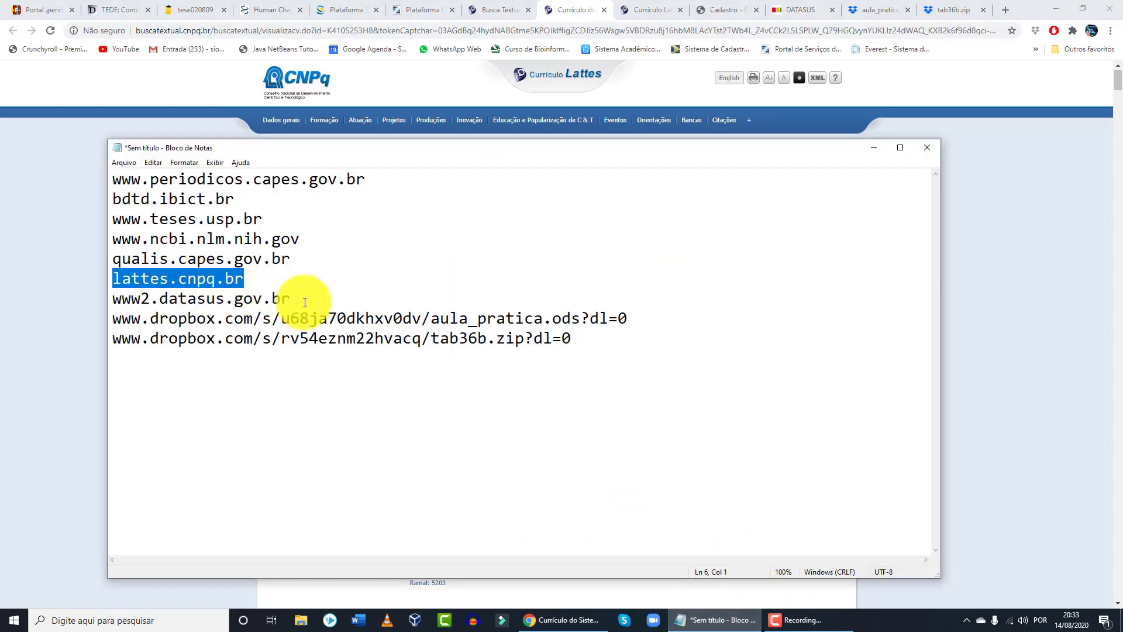
pyautogui.moveTo(298, 300); pyautogui.dragTo(113, 299)
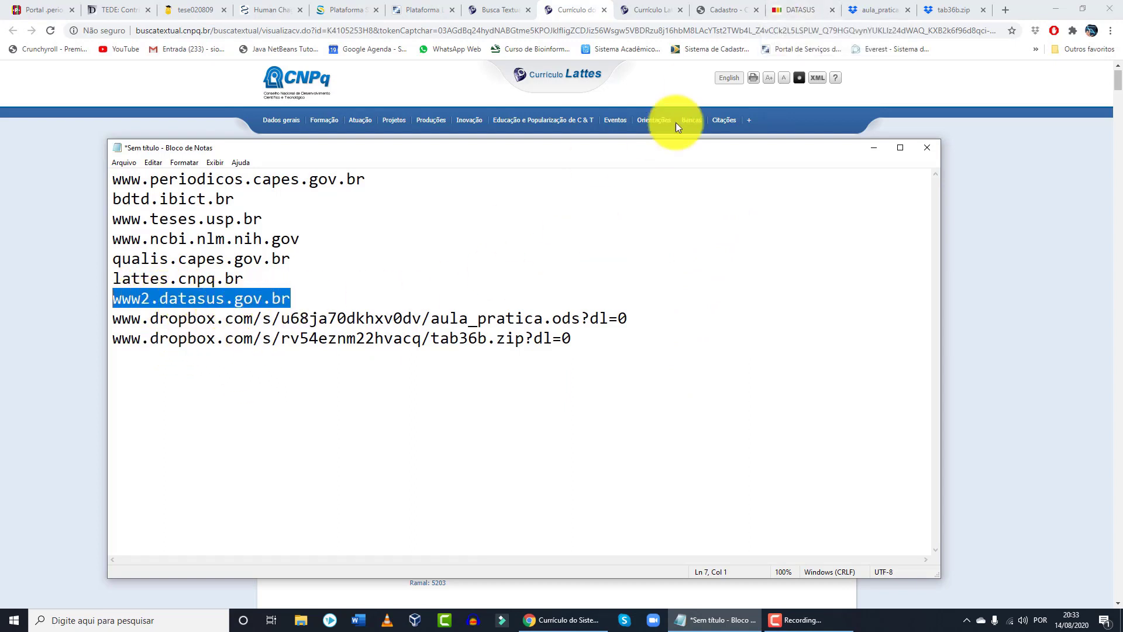
pyautogui.click(784, 7)
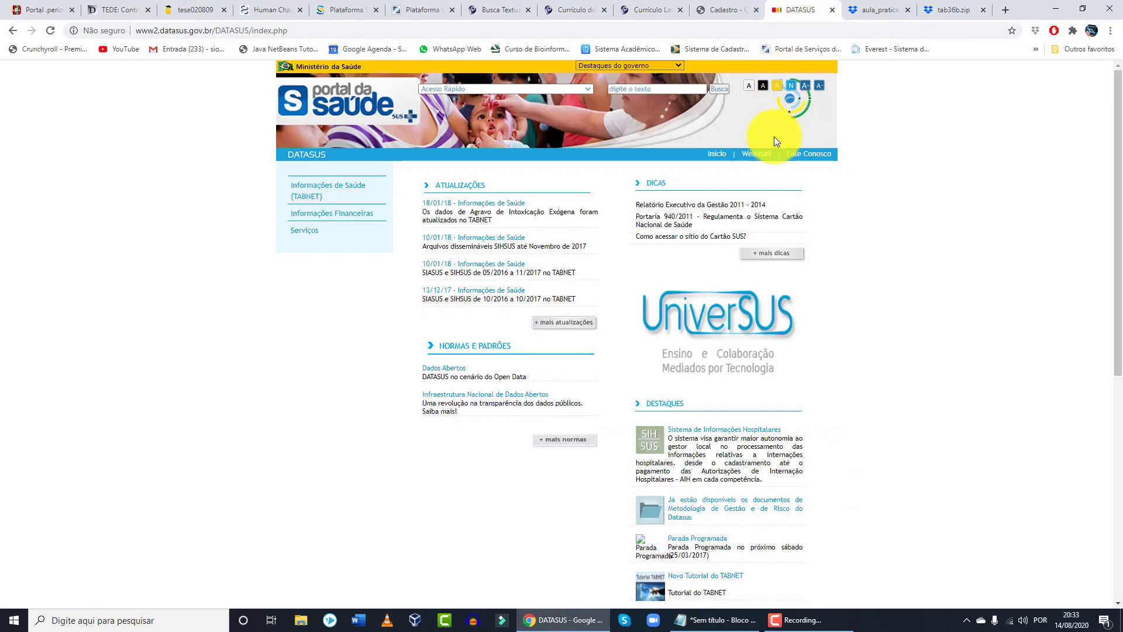
# Open the TABNET Epidemiológicas e Morbidade section and choose the group Doenças e Agravos de Notificação - 2007 em diante (SINAN).
pyautogui.click(315, 191)
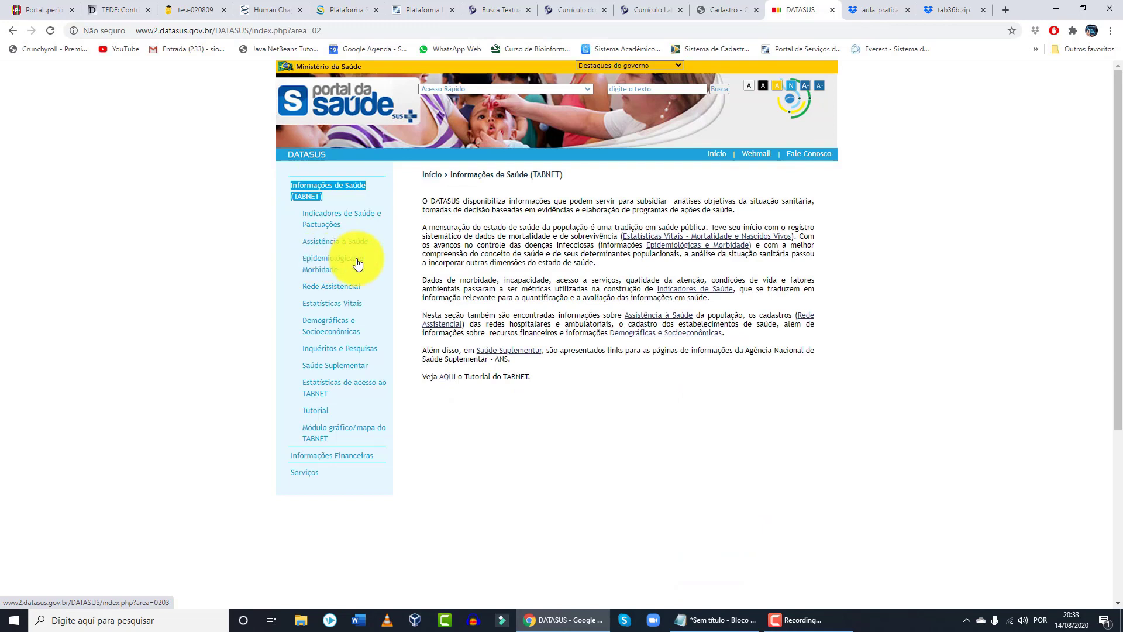
pyautogui.click(333, 264)
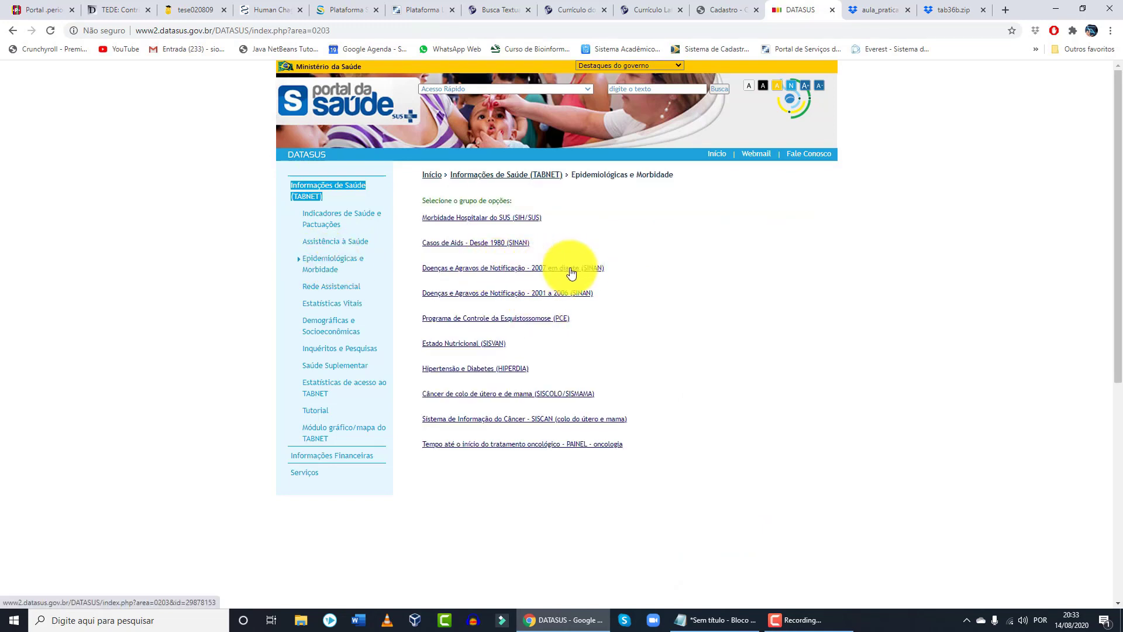
pyautogui.click(565, 270)
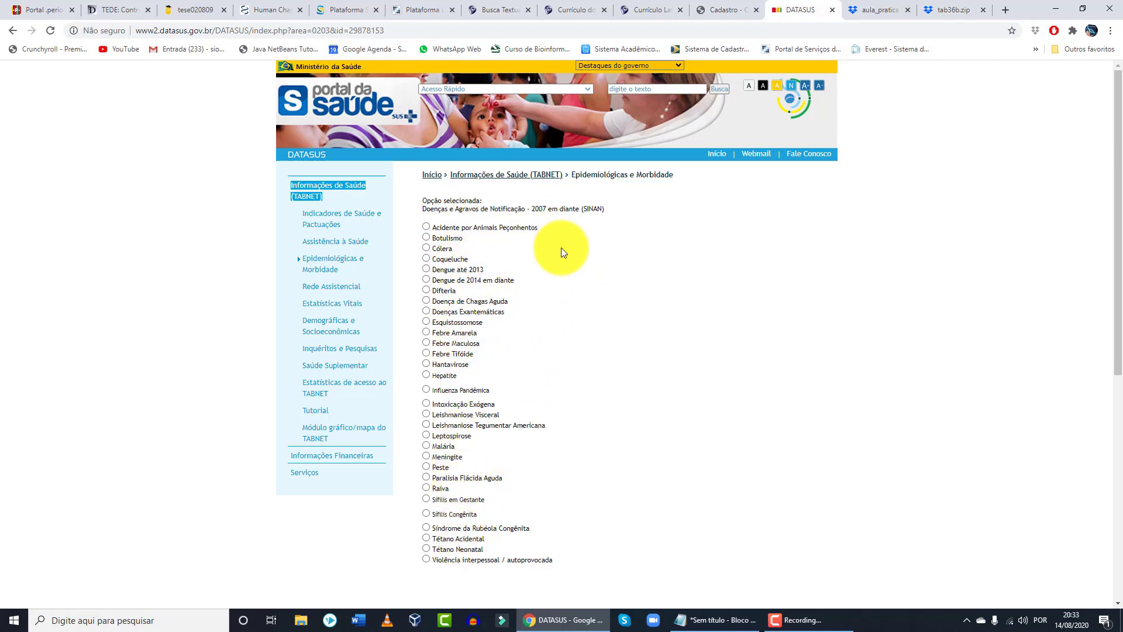
# Choose Dengue de 2014 em diante, open its query for Brasil por Região, UF e Município, and review the available periods, keeping 2019.
pyautogui.click(426, 280)
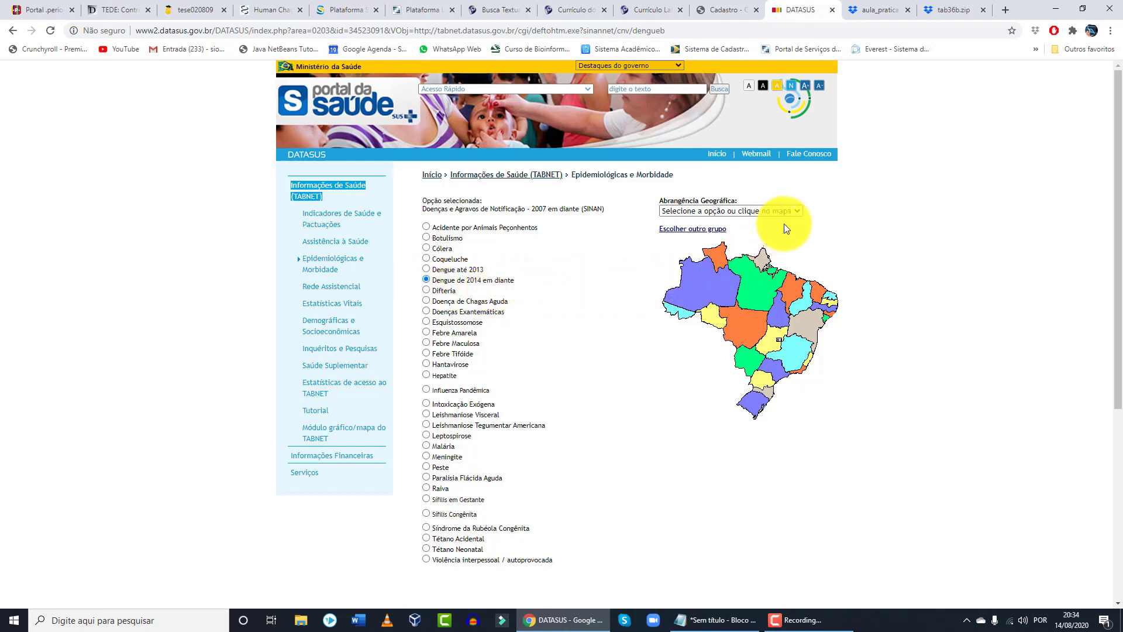
pyautogui.click(798, 210)
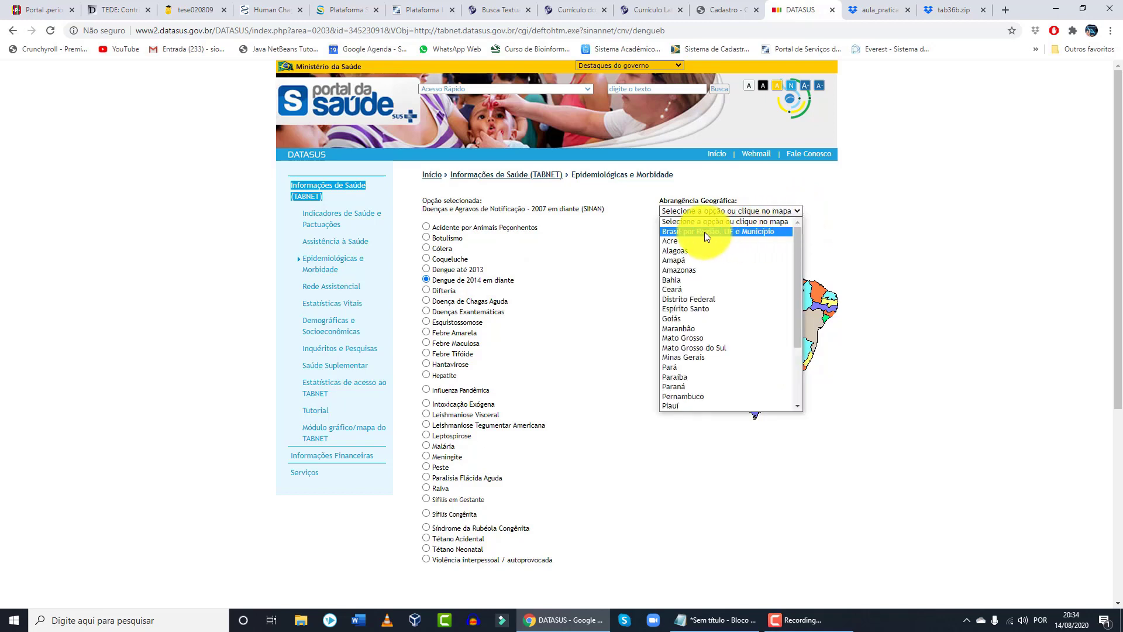
pyautogui.click(747, 233)
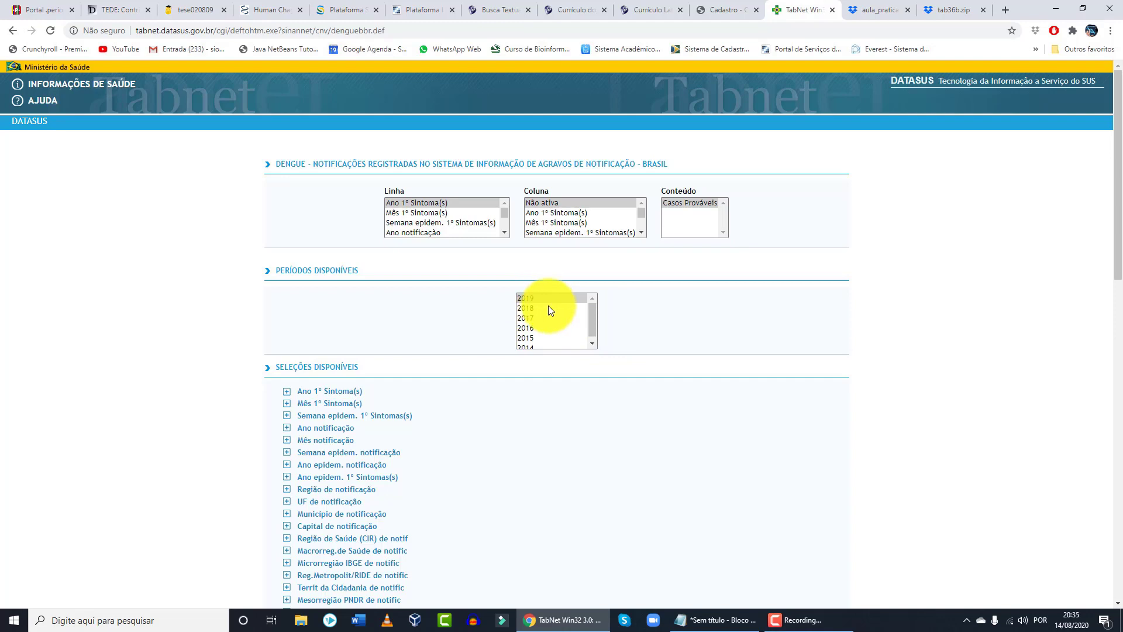
pyautogui.click(591, 320)
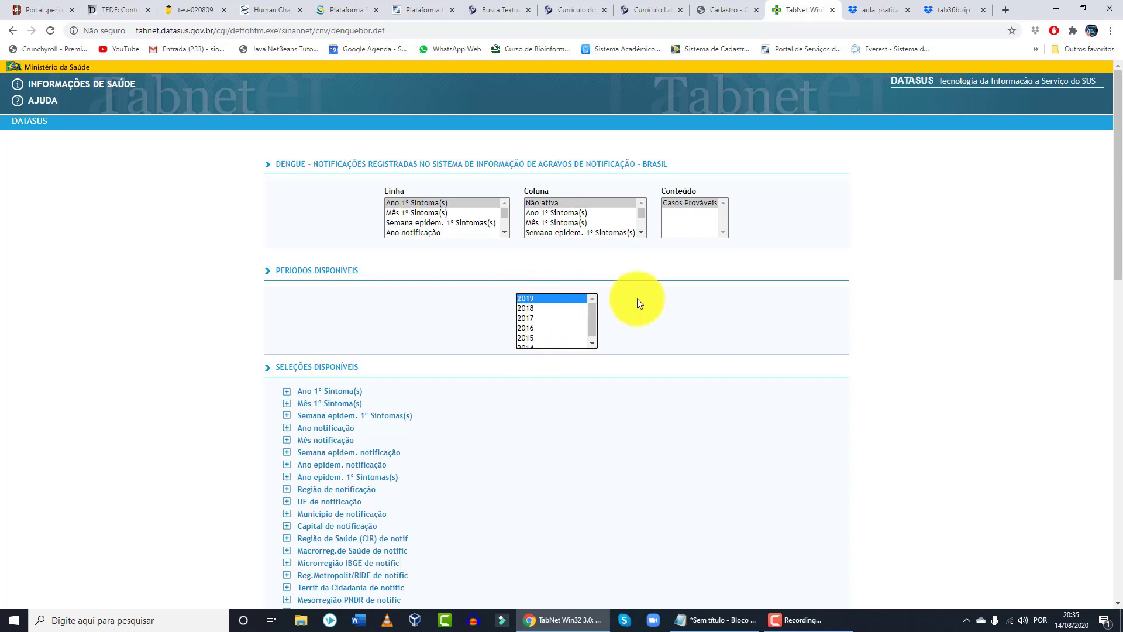
pyautogui.click(465, 328)
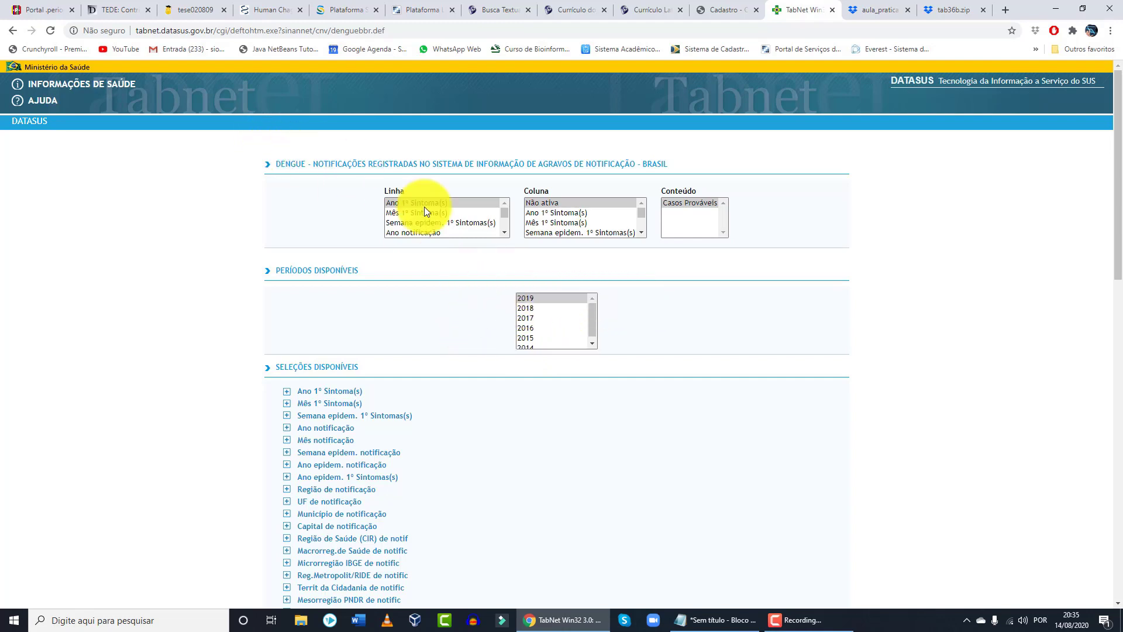
# Set the dengue query's row variable to Mês 1º Sintoma(s) and its column variable to Zona Residência.
pyautogui.click(408, 213)
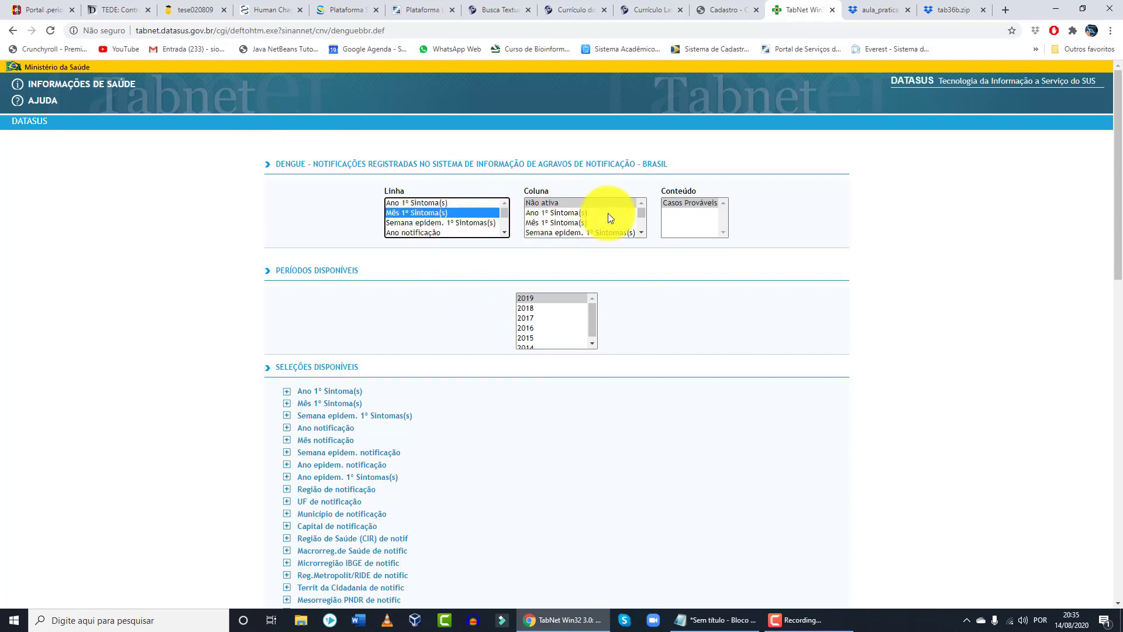
pyautogui.scroll(-5, 588, 206)
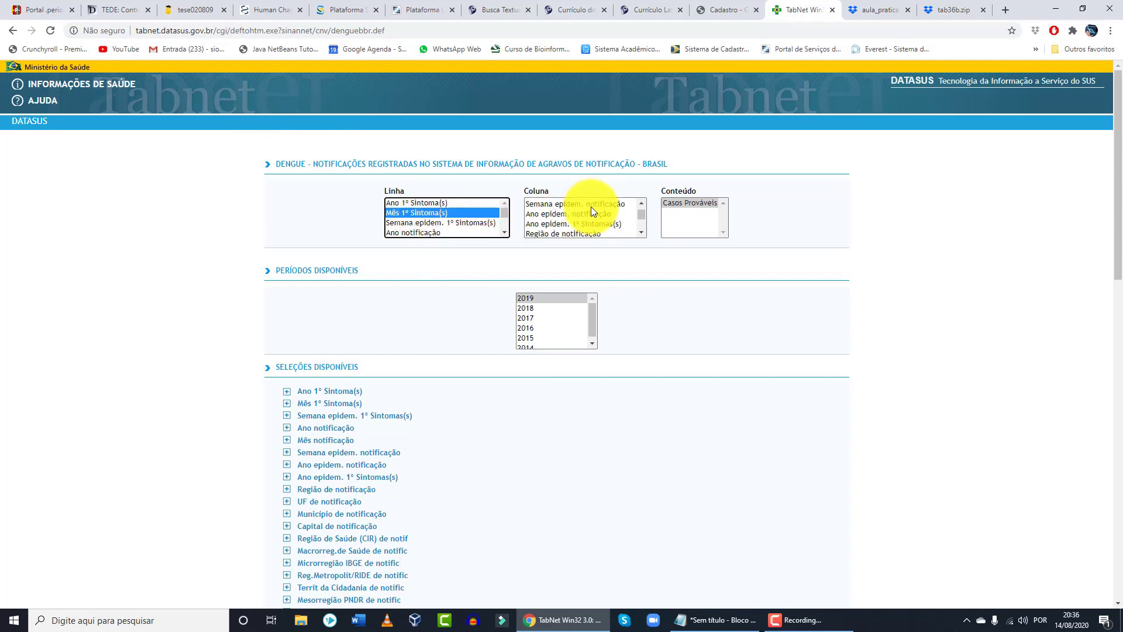
pyautogui.scroll(-5, 591, 209)
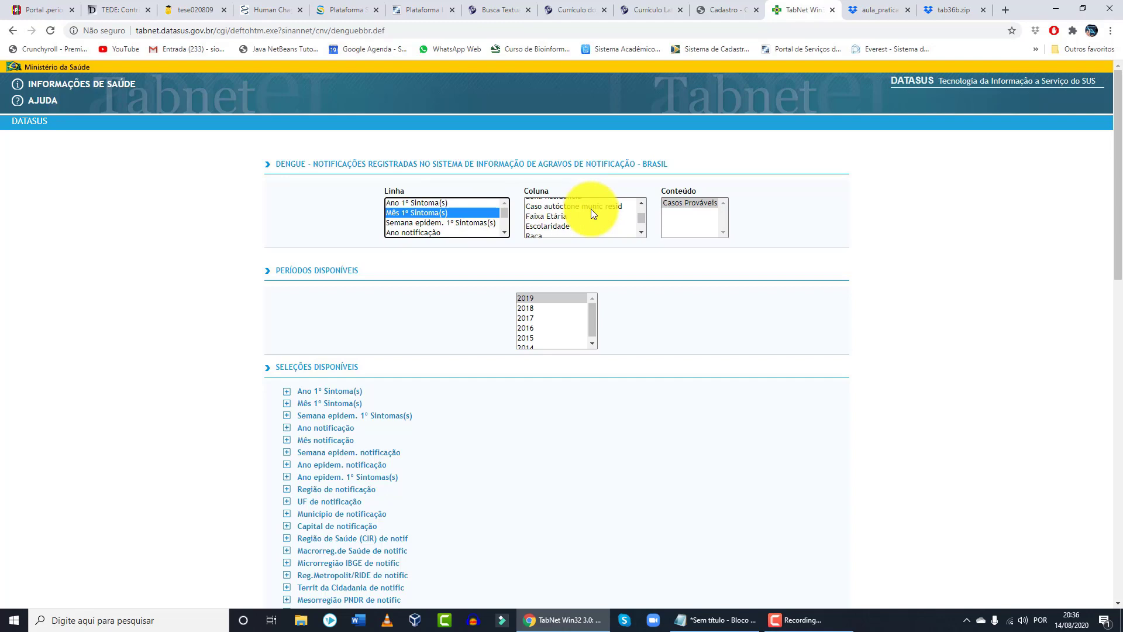
pyautogui.scroll(-4, 591, 209)
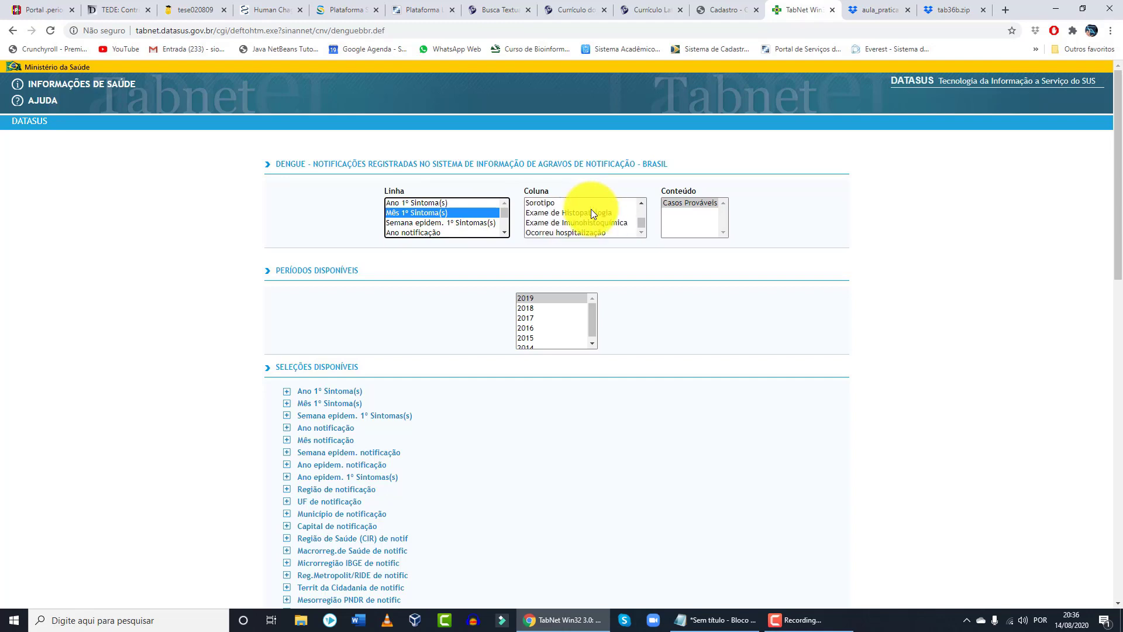
pyautogui.click(591, 214)
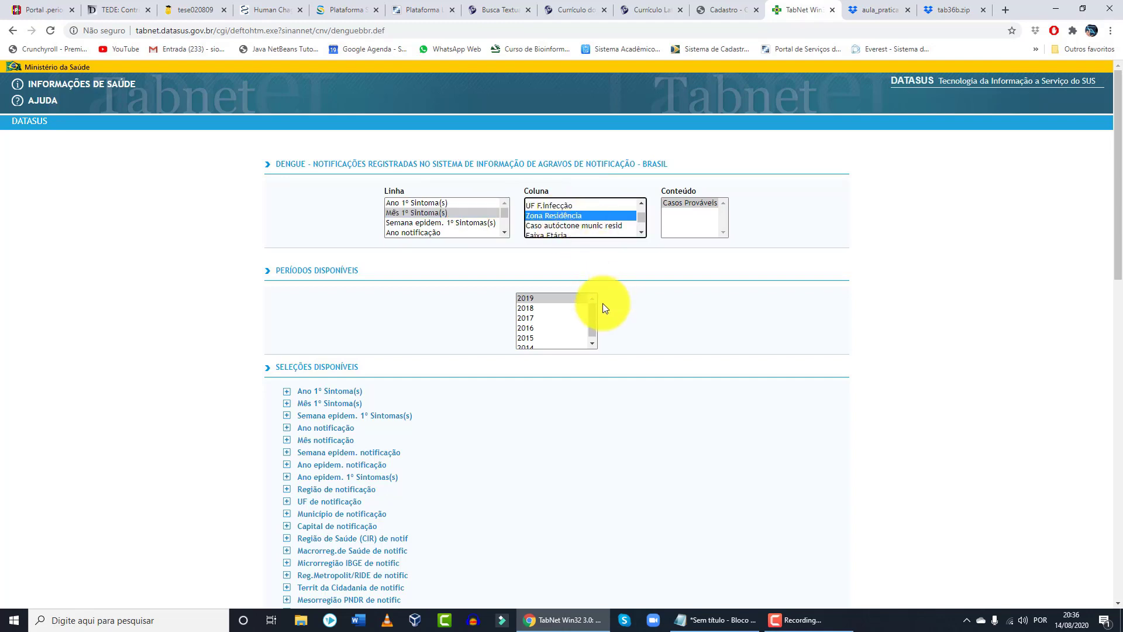
# Select all available periods from 2019 back to 2014 and generate the results table with borders.
pyautogui.click(559, 299)
pyautogui.keyDown('shift'); pyautogui.click(555, 319); pyautogui.keyUp('shift')
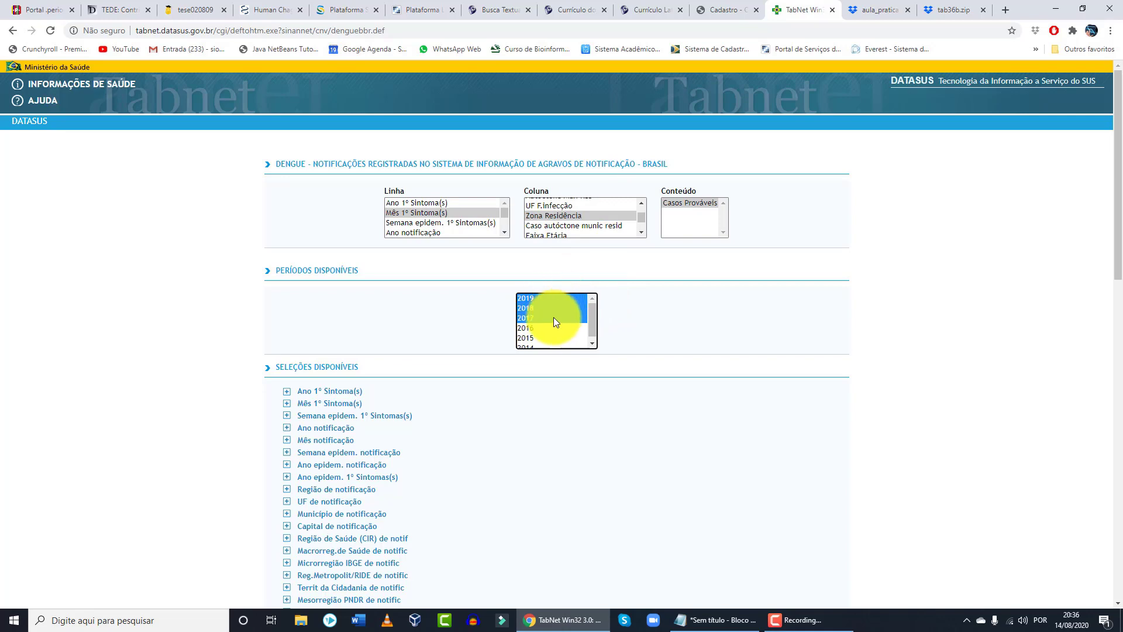
pyautogui.keyDown('shift'); pyautogui.click(553, 346); pyautogui.keyUp('shift')
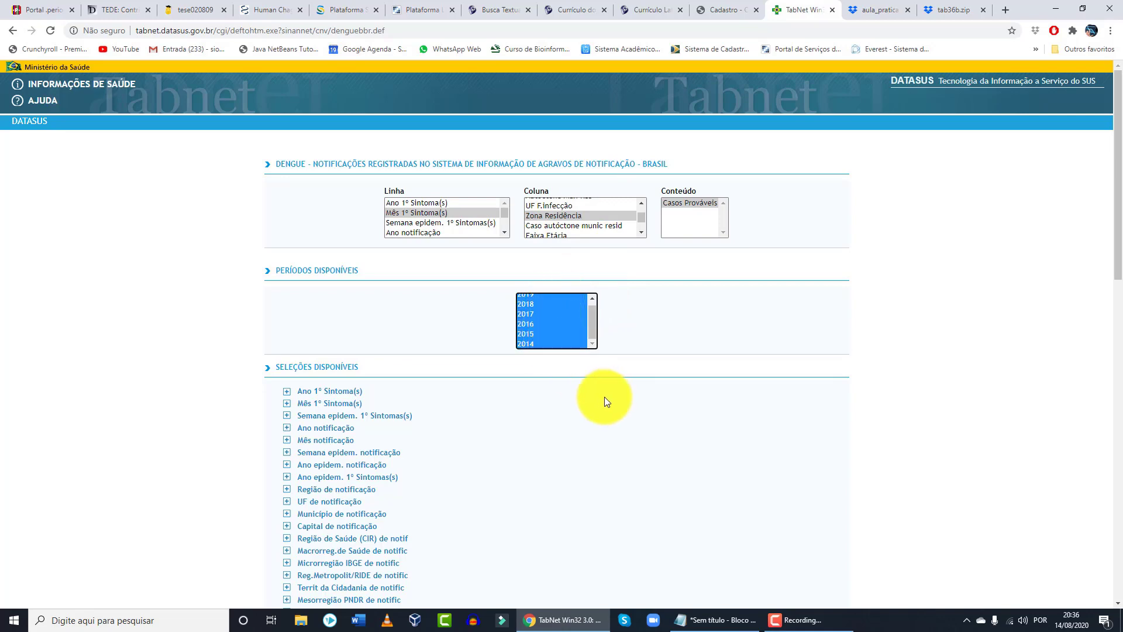
pyautogui.scroll(-12, 533, 351)
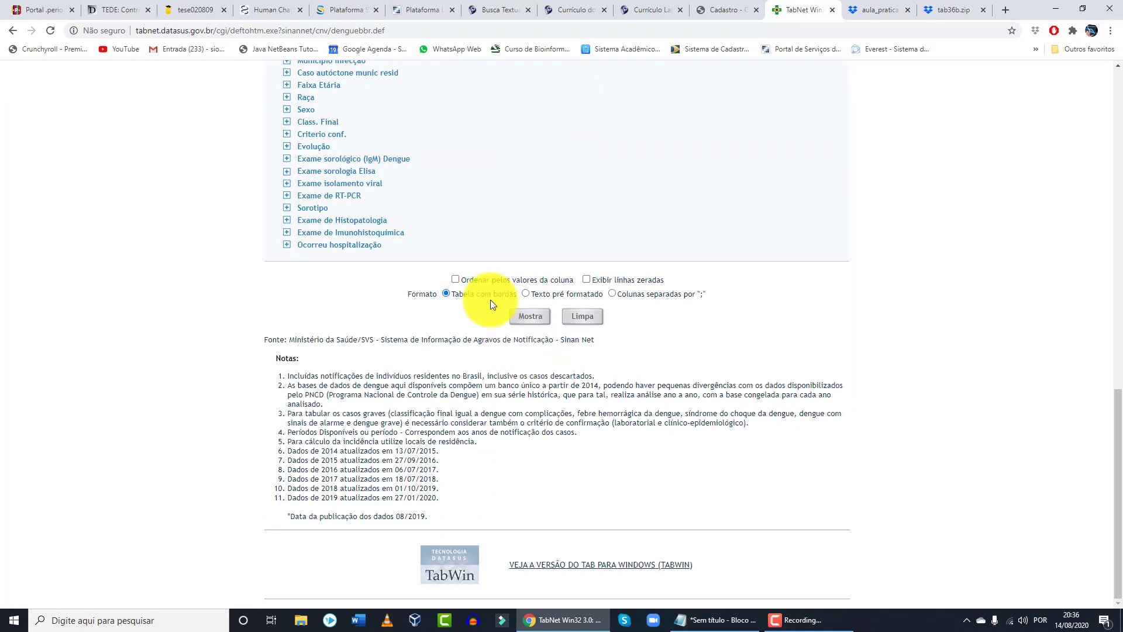
pyautogui.click(528, 321)
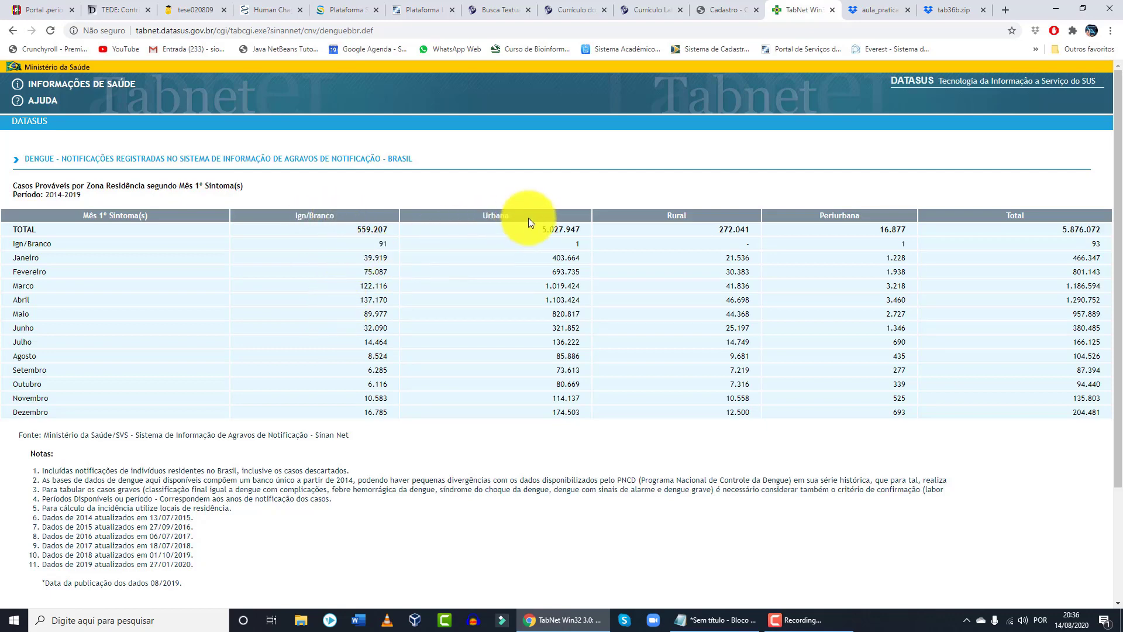
# Examine the results table's residence-zone columns, comparing the Urbana, Rural and Periurbana totals and the urban cases for Abril.
pyautogui.doubleClick(503, 215)
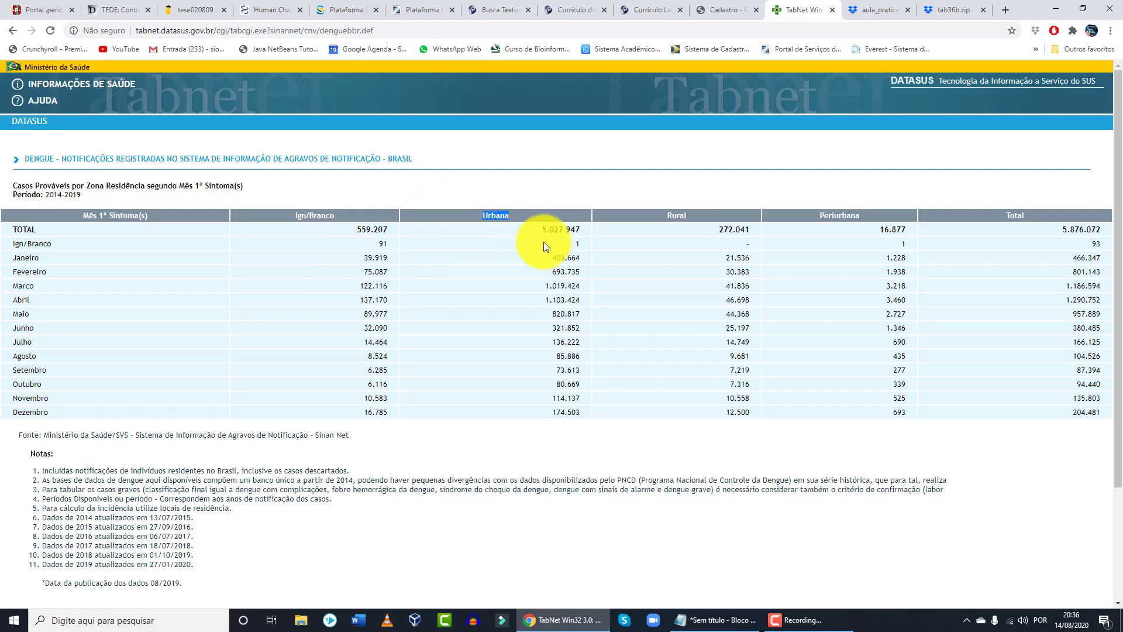
pyautogui.doubleClick(689, 215)
pyautogui.doubleClick(848, 215)
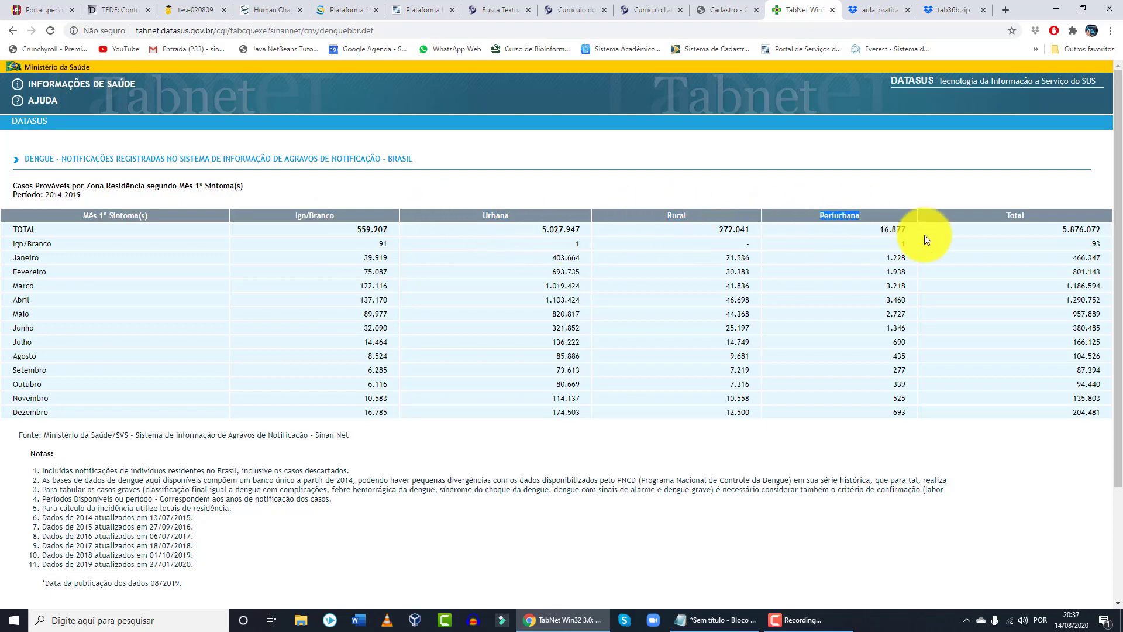
pyautogui.doubleClick(1015, 215)
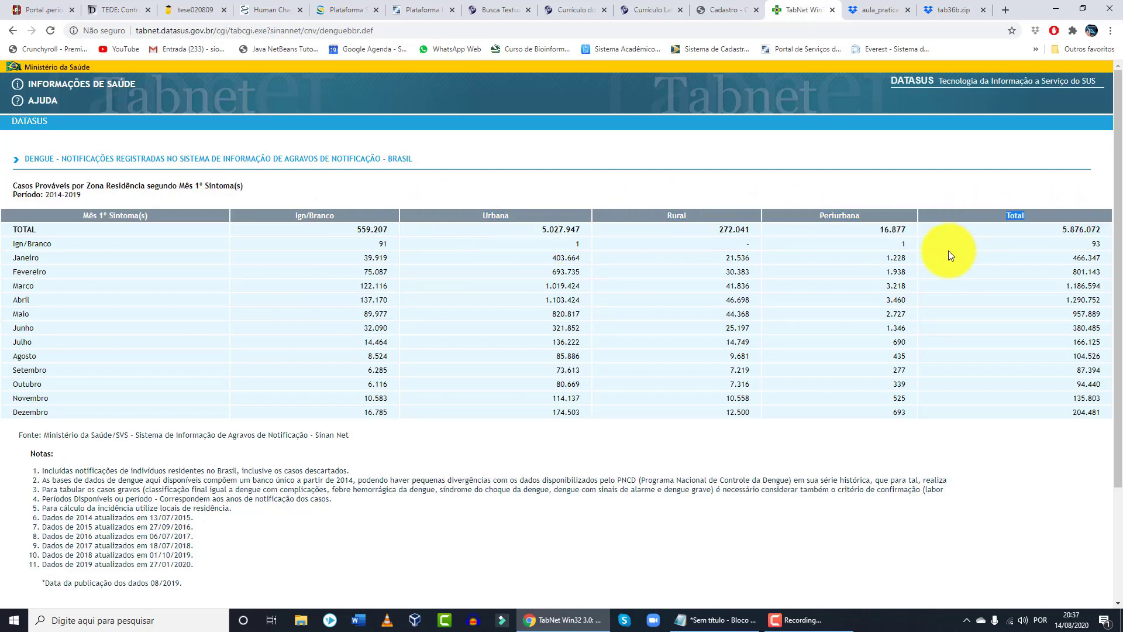
pyautogui.doubleClick(736, 230)
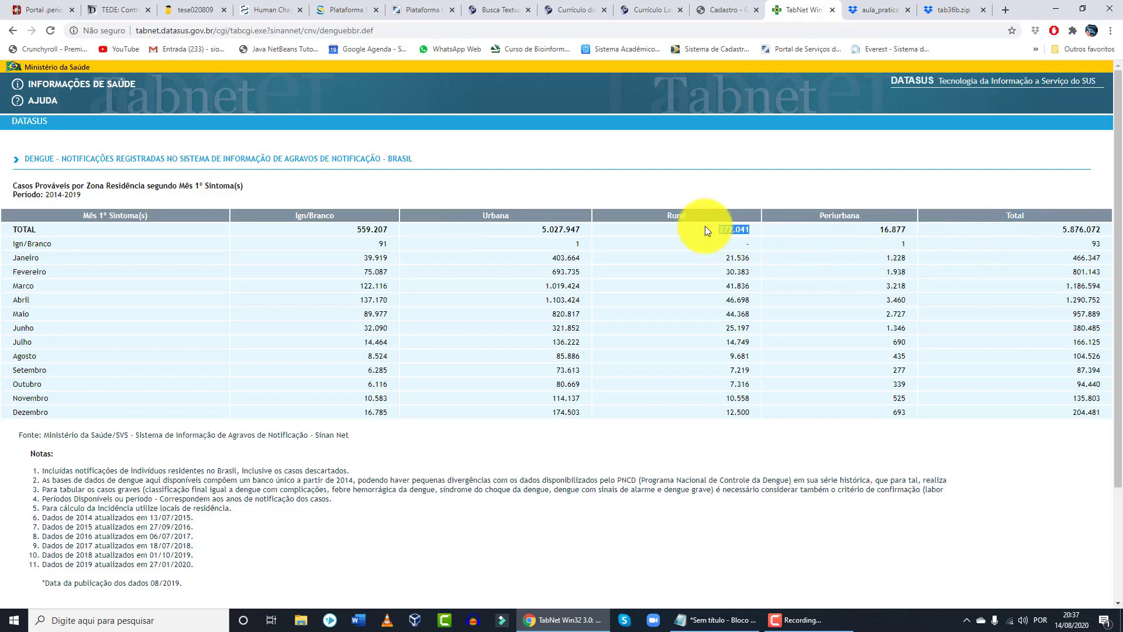
pyautogui.doubleClick(570, 231)
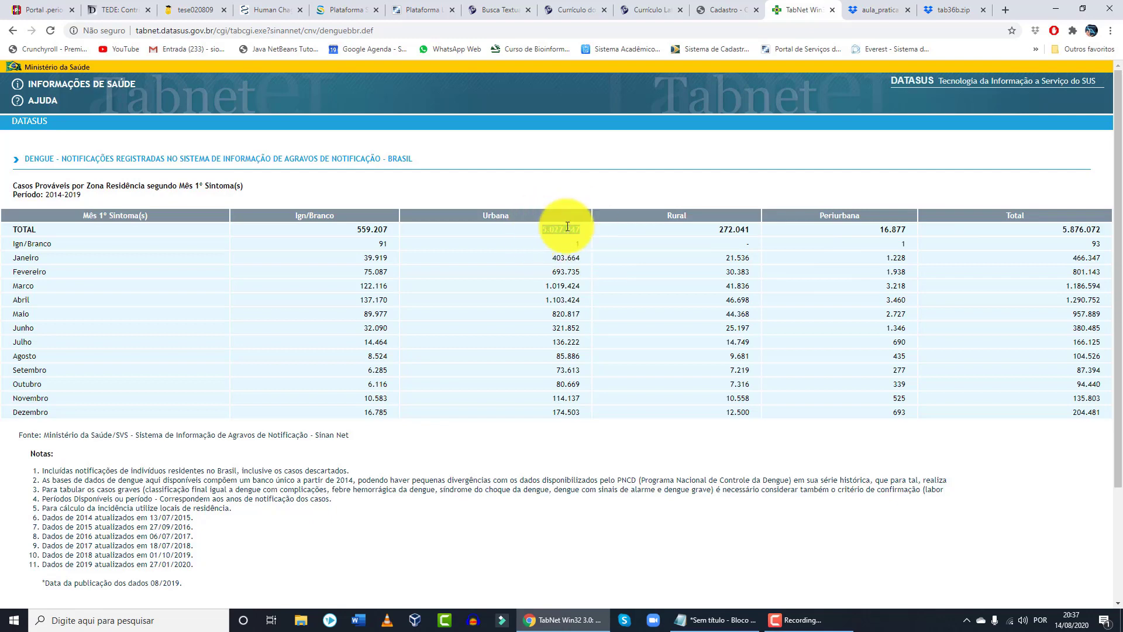
pyautogui.moveTo(716, 230); pyautogui.dragTo(772, 233)
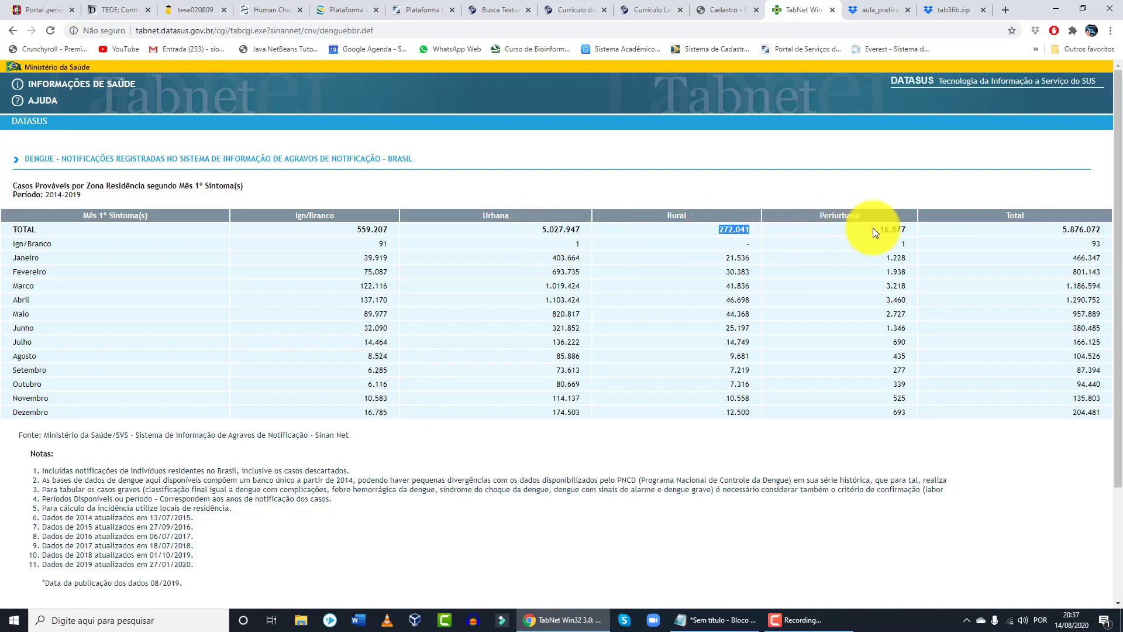
pyautogui.moveTo(885, 230); pyautogui.dragTo(926, 230)
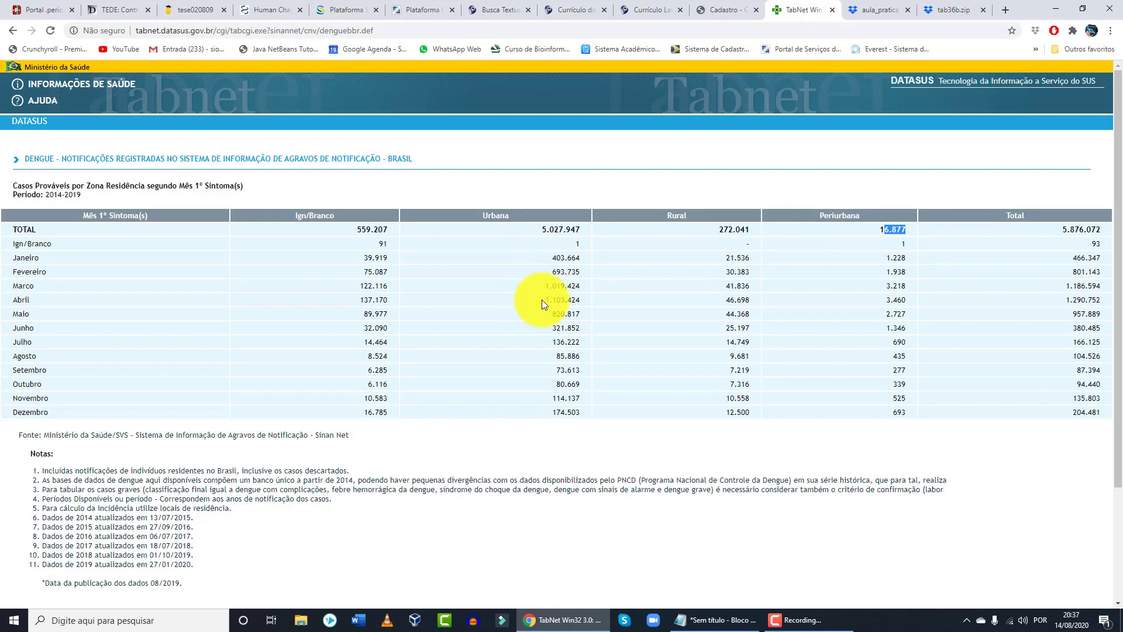
pyautogui.moveTo(542, 299); pyautogui.dragTo(593, 302)
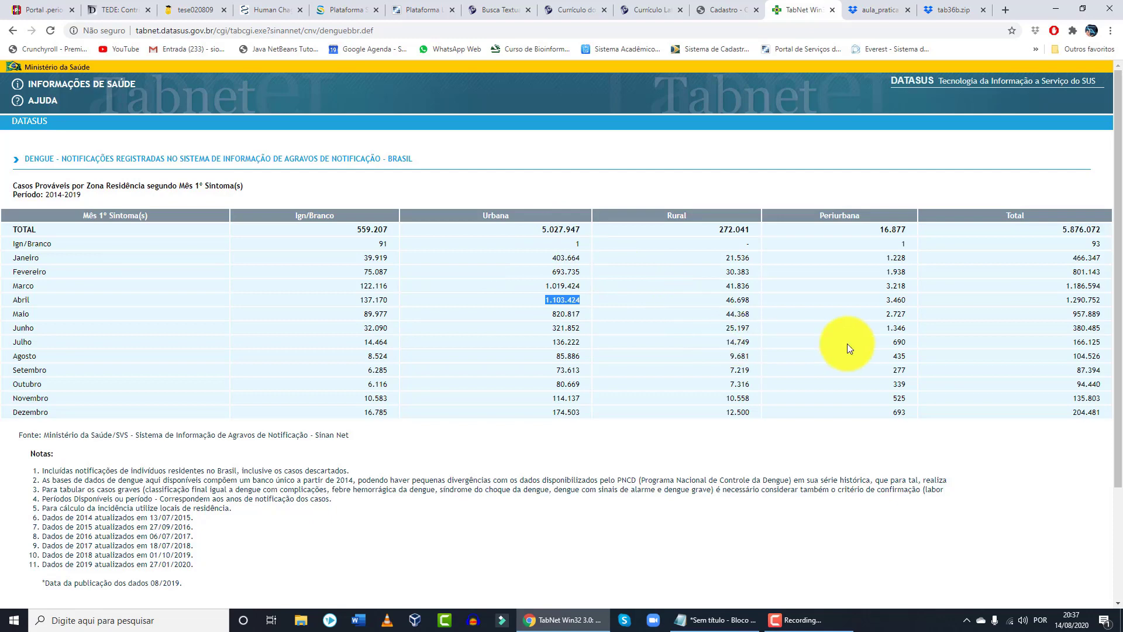
# Select the whole results table, from the column headers through the Dezembro row, and copy it.
pyautogui.moveTo(1101, 410); pyautogui.dragTo(18, 220)
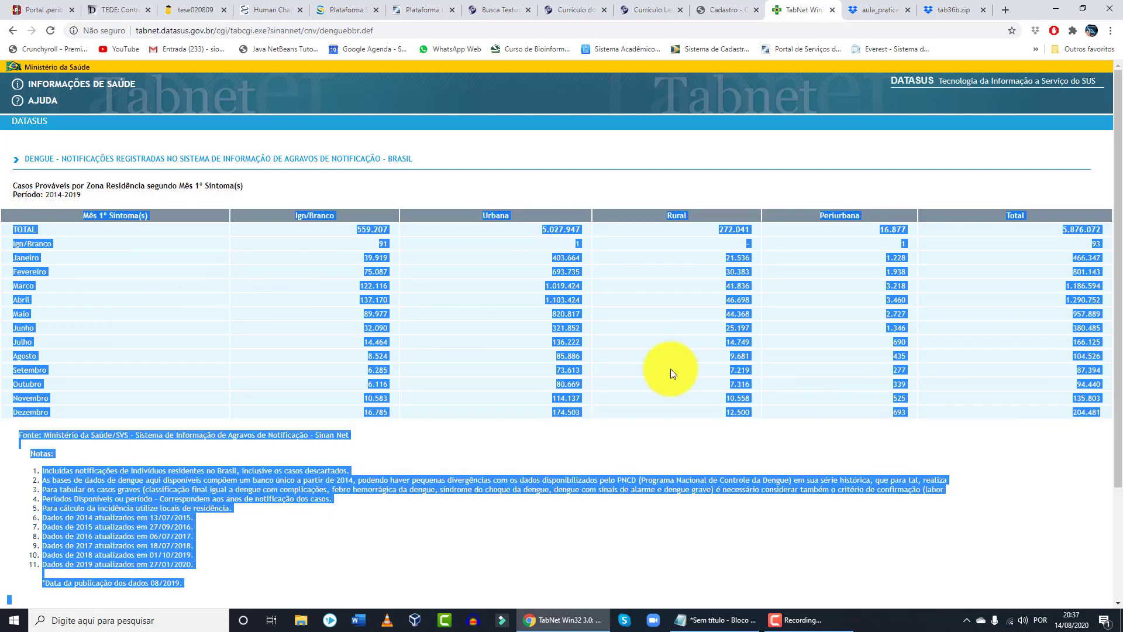
pyautogui.click(1030, 396)
pyautogui.moveTo(1101, 410); pyautogui.dragTo(70, 220)
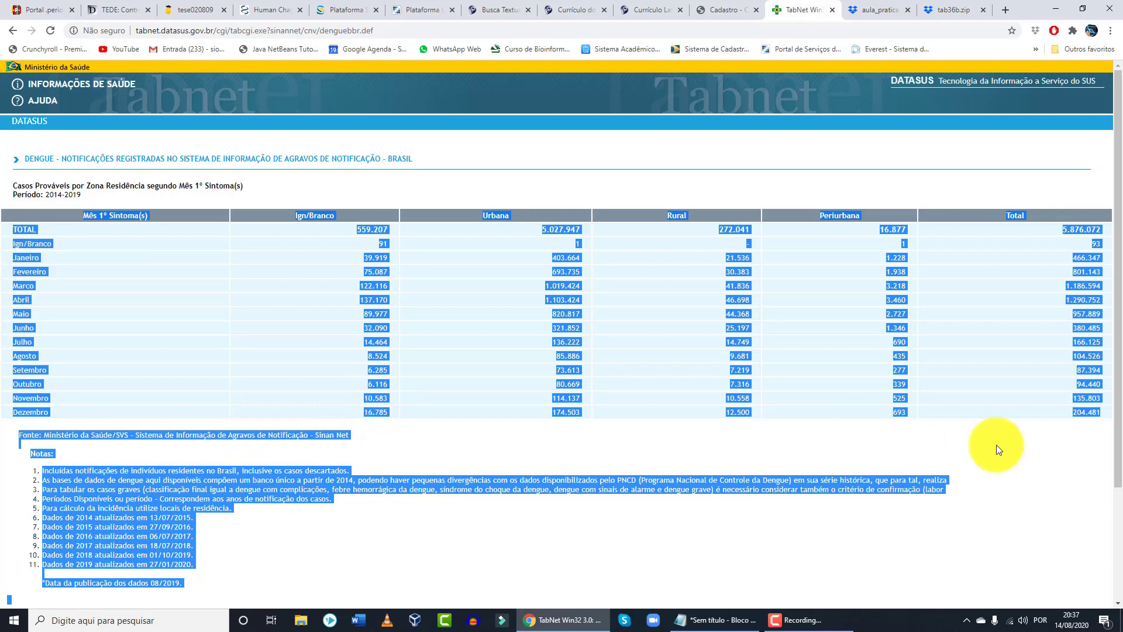
pyautogui.doubleClick(1099, 411)
pyautogui.moveTo(966, 412); pyautogui.dragTo(85, 216)
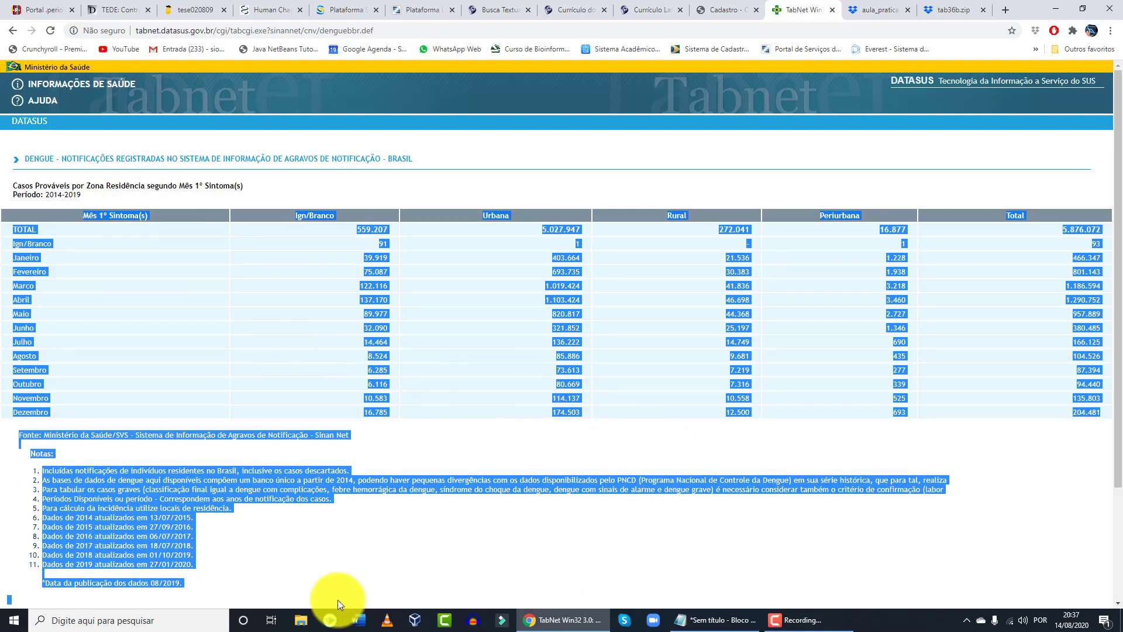
# Open LibreOffice Calc and paste the copied table into the blank spreadsheet starting at cell A1.
pyautogui.click(144, 621)
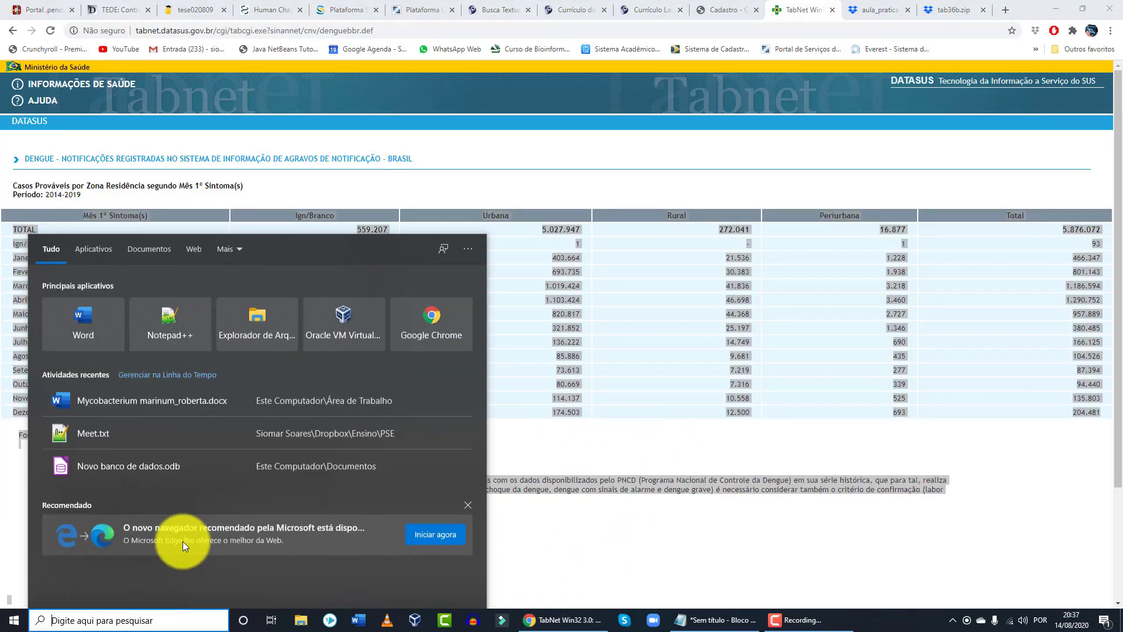
pyautogui.write('calc')
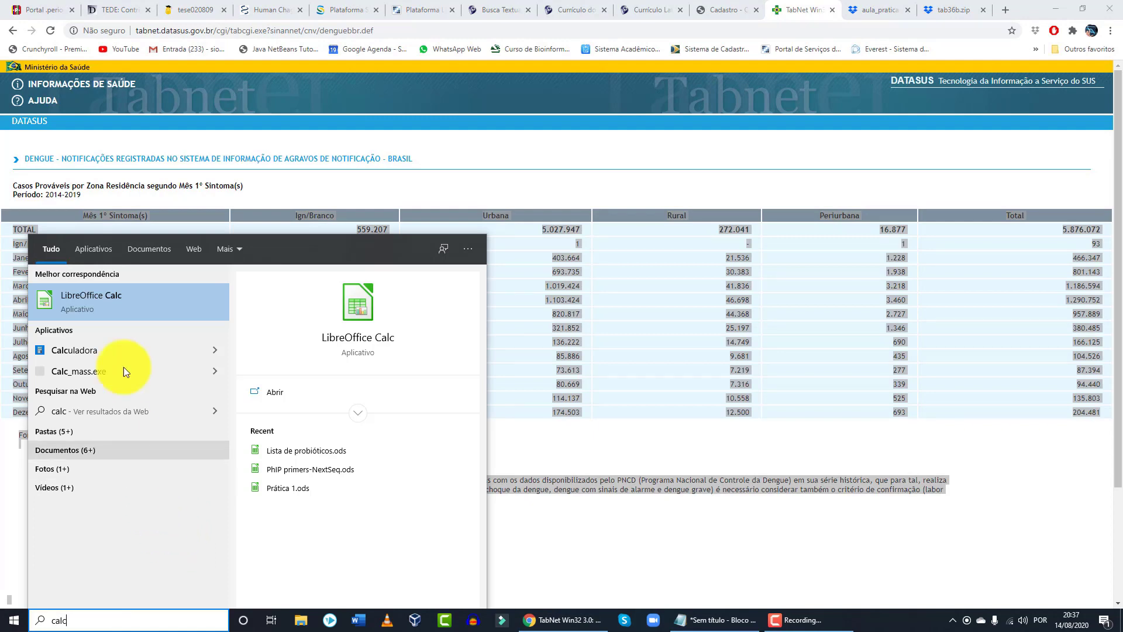
pyautogui.click(141, 315)
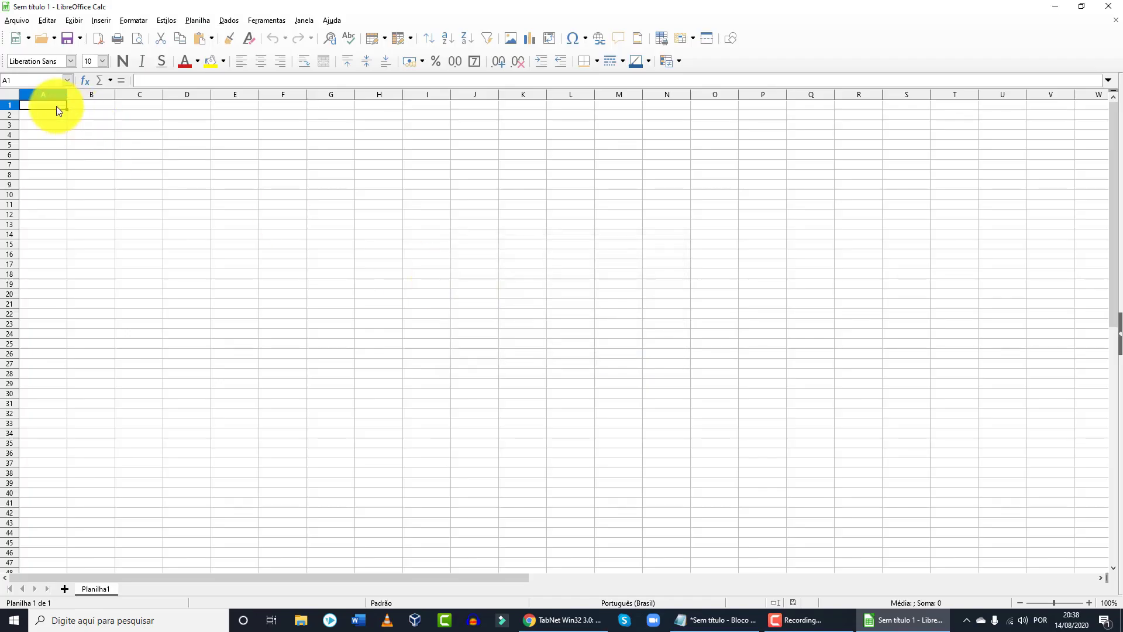
pyautogui.hotkey('ctrl', 'v')
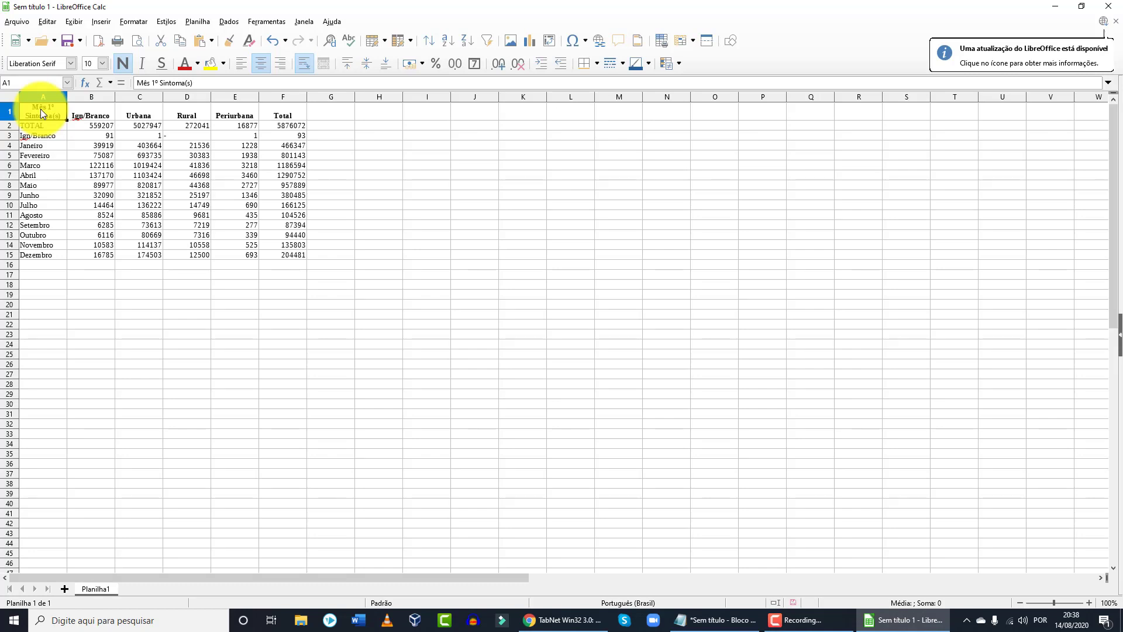
# Insert a normal column chart from the data in A1:F15 and enlarge it to about column Q, row 42.
pyautogui.moveTo(41, 108); pyautogui.dragTo(292, 252)
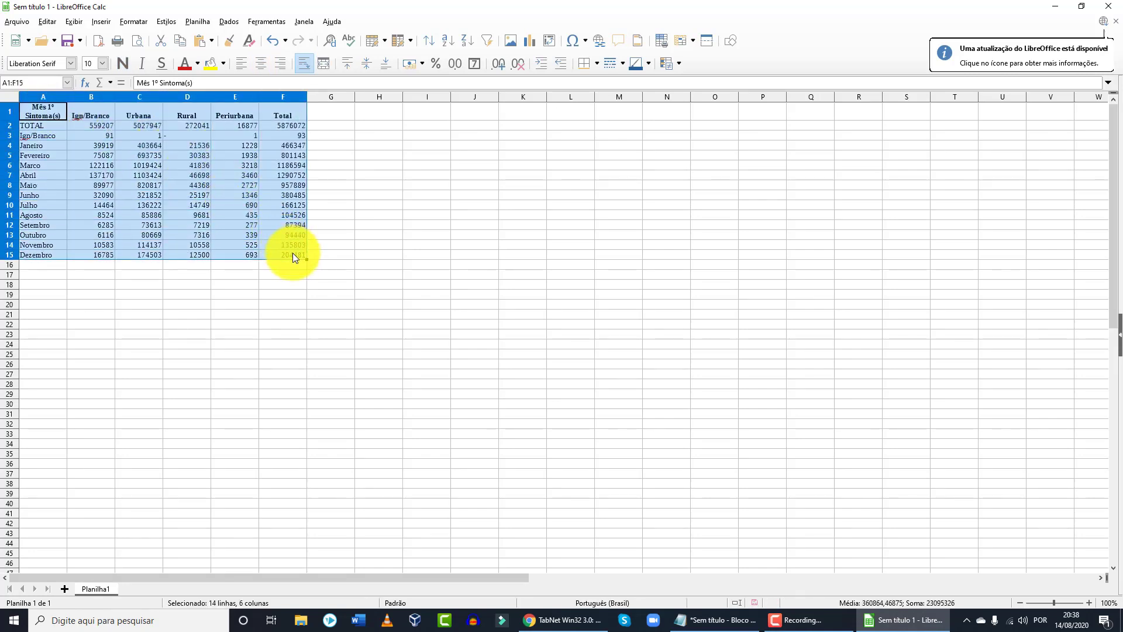
pyautogui.click(107, 22)
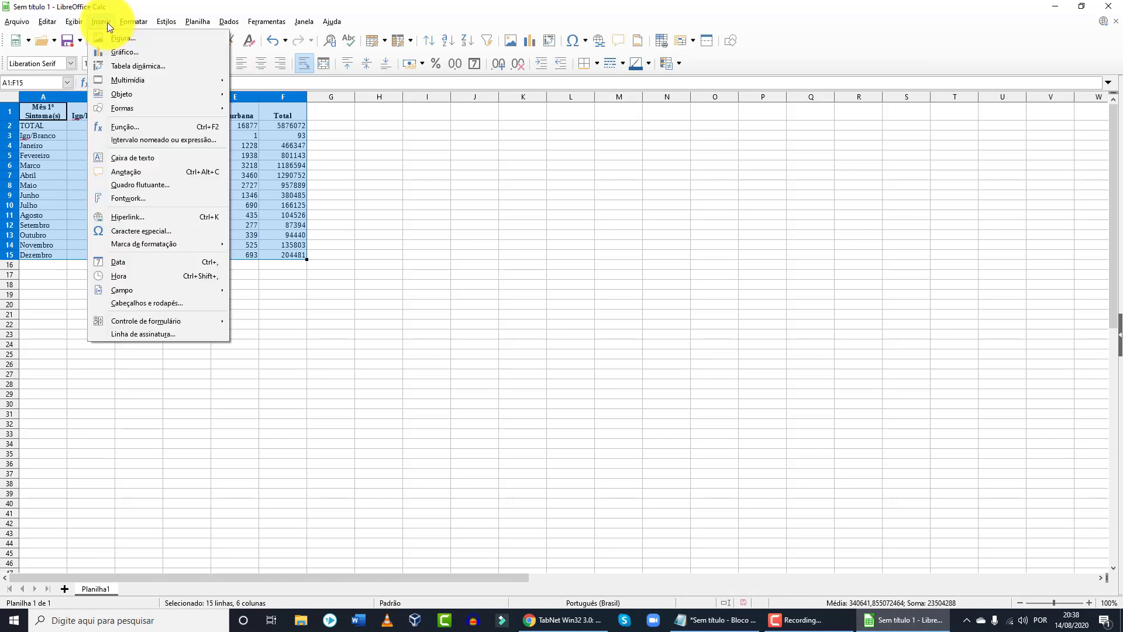
pyautogui.click(118, 52)
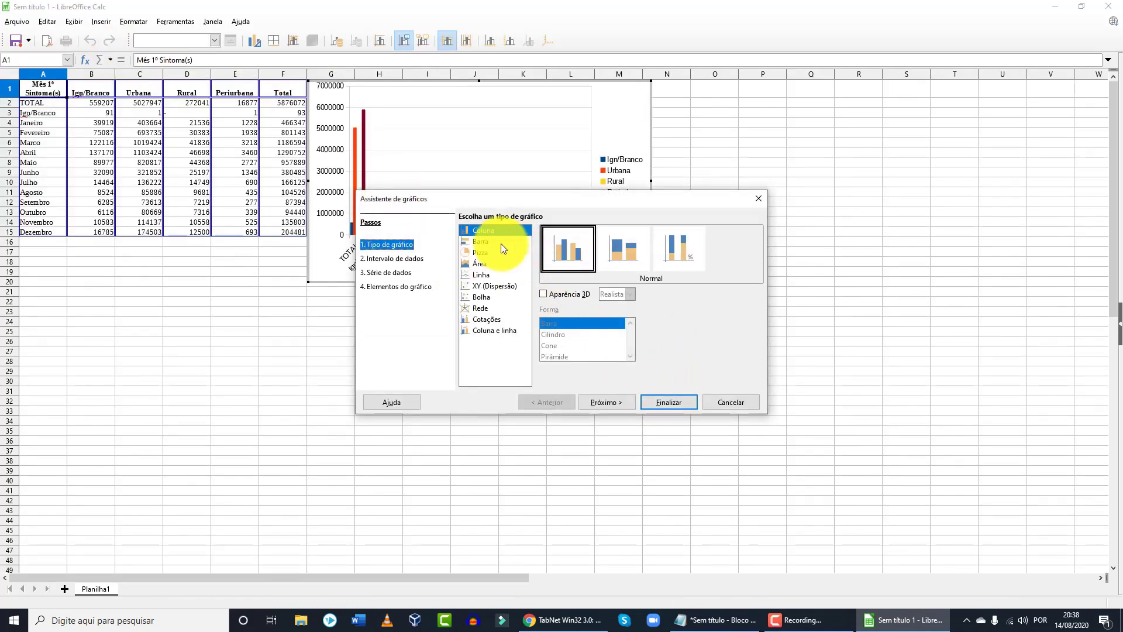
pyautogui.click(678, 402)
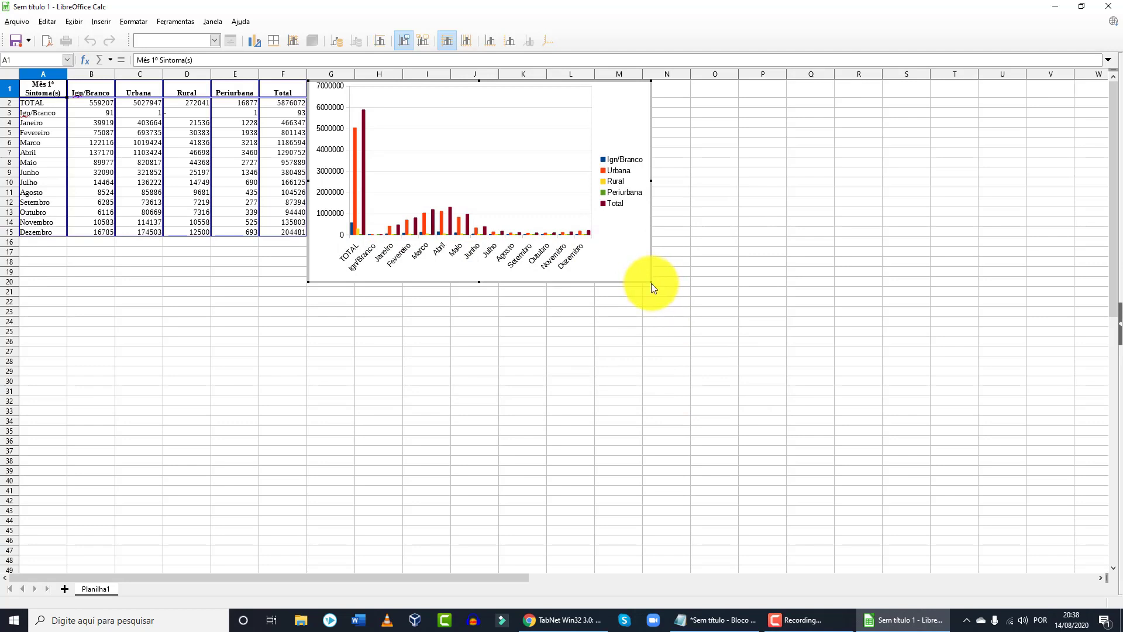
pyautogui.moveTo(652, 283); pyautogui.dragTo(846, 501)
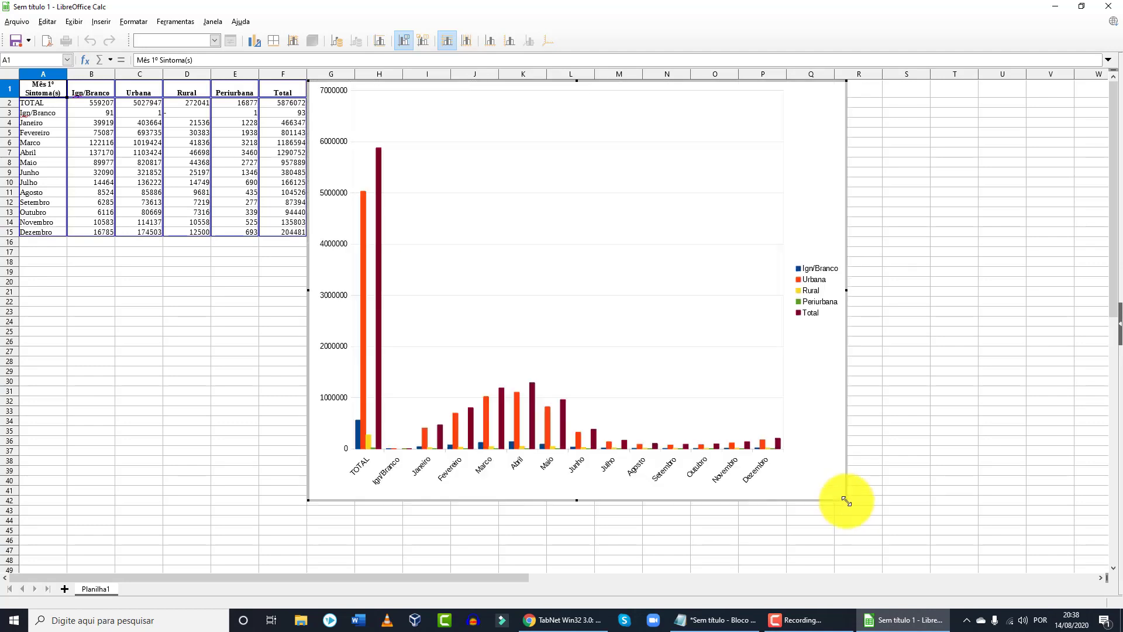
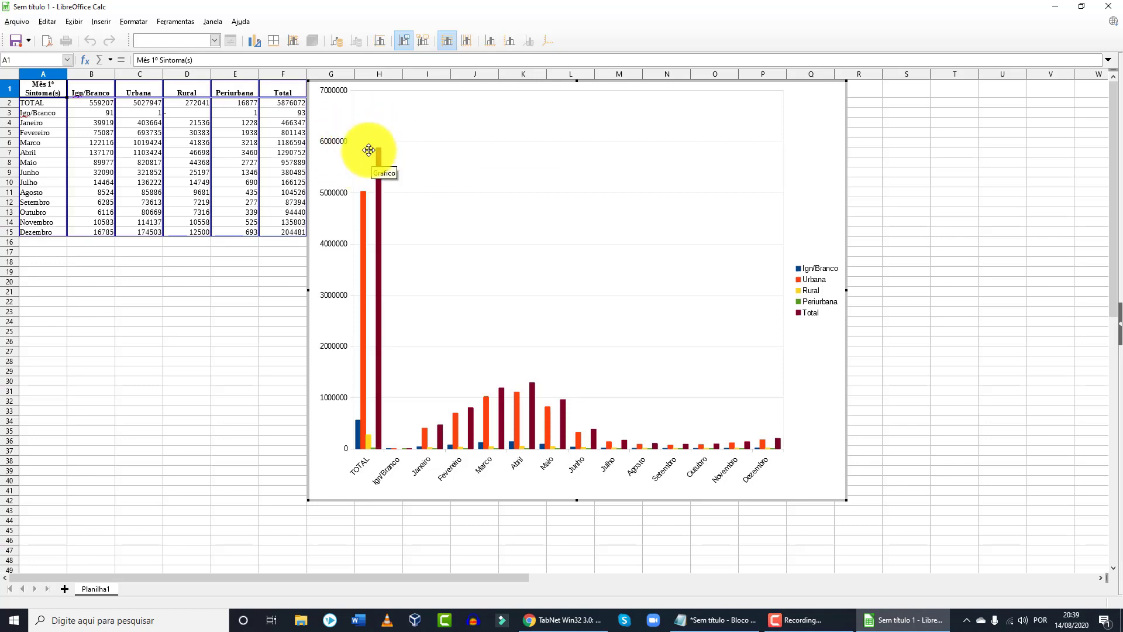
# Examine the chart's TOTAL bars and compare the monthly bars by residence zone, especially from Janeiro to Junho.
pyautogui.moveTo(378, 157)
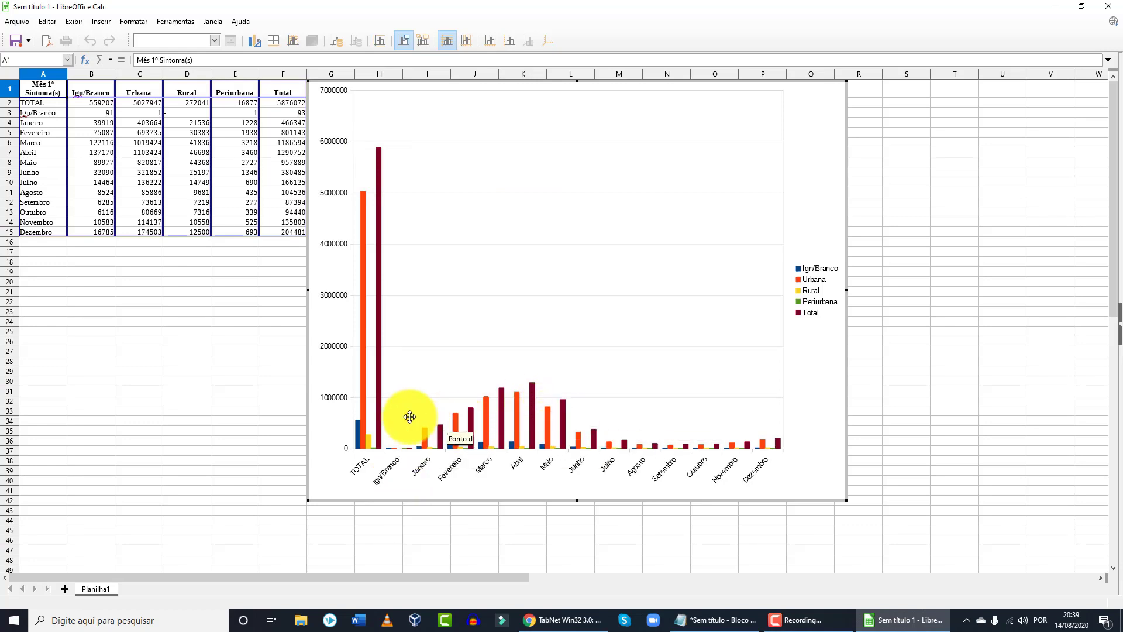
pyautogui.moveTo(469, 413)
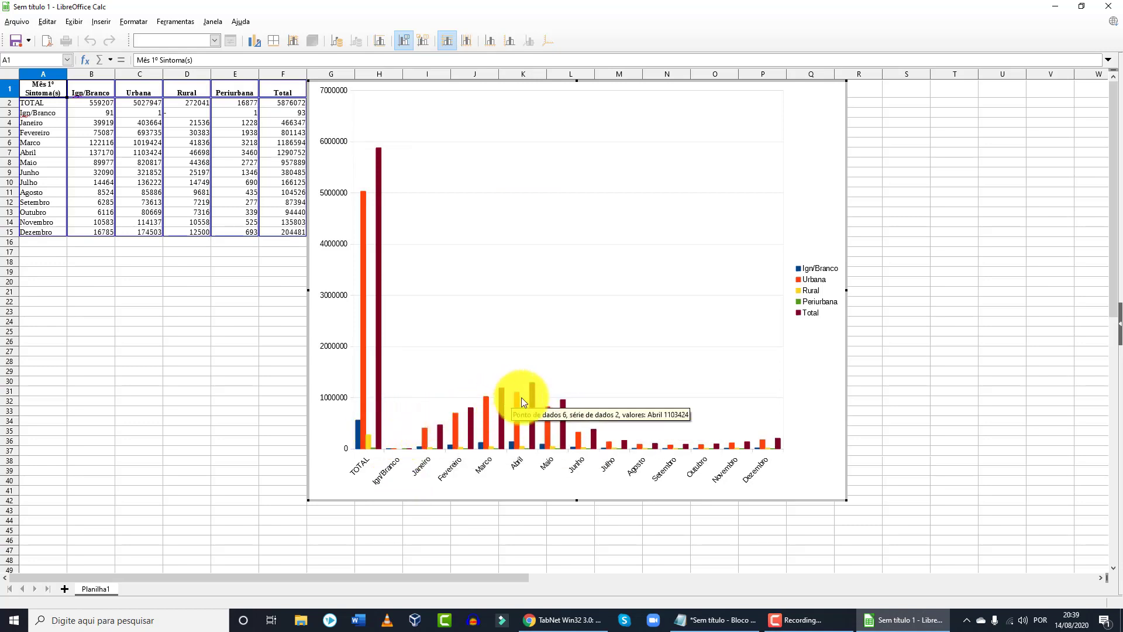
pyautogui.moveTo(591, 445)
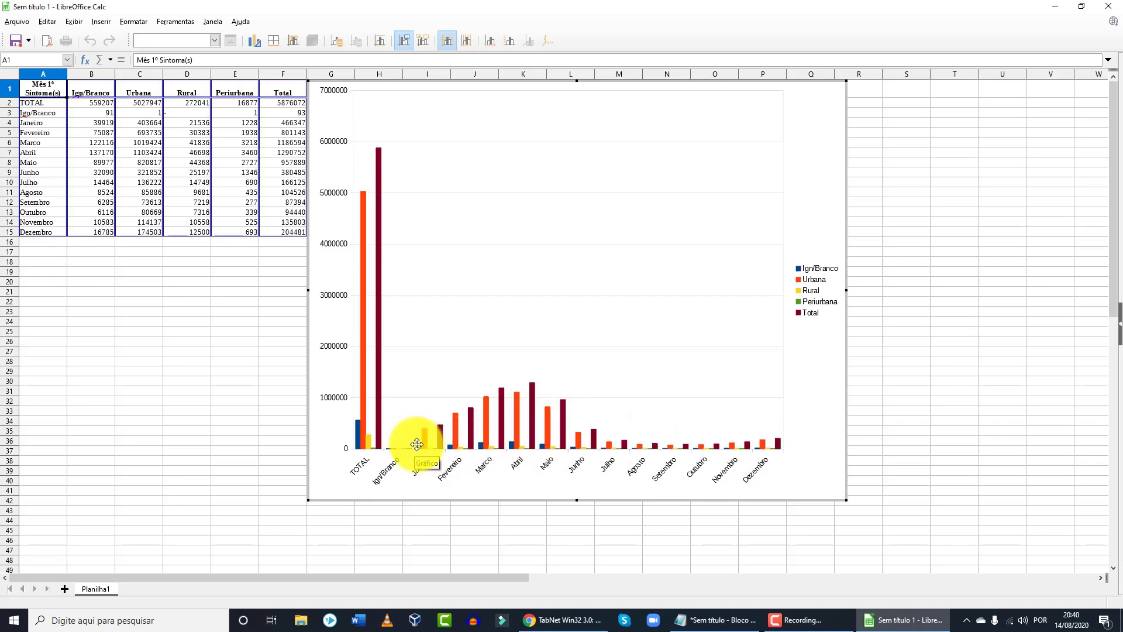
pyautogui.moveTo(421, 447)
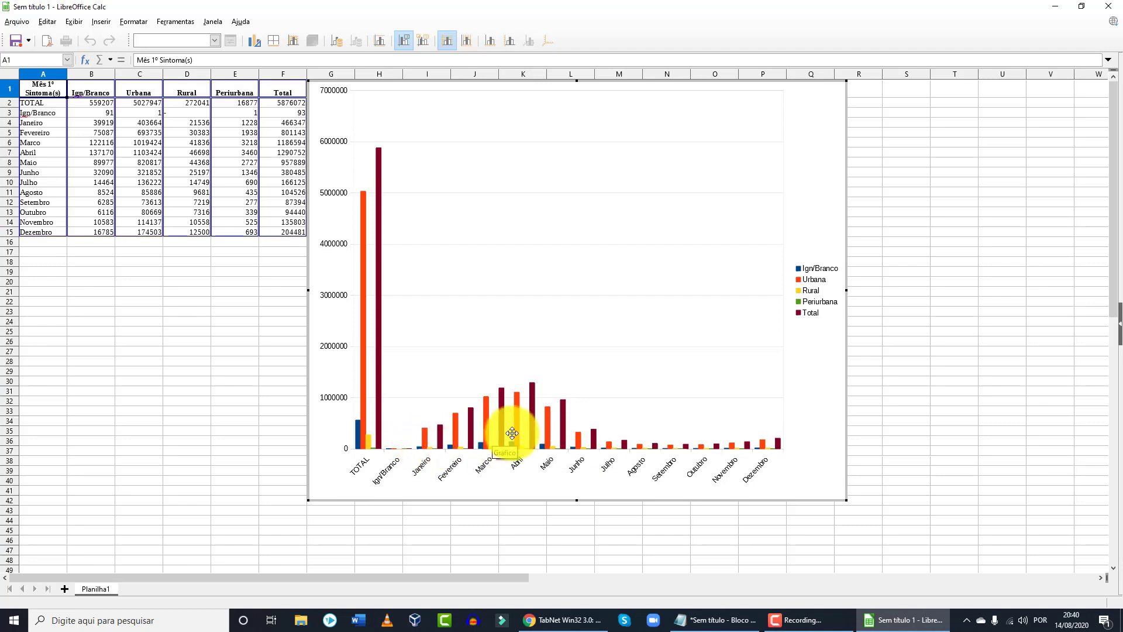
pyautogui.moveTo(531, 449)
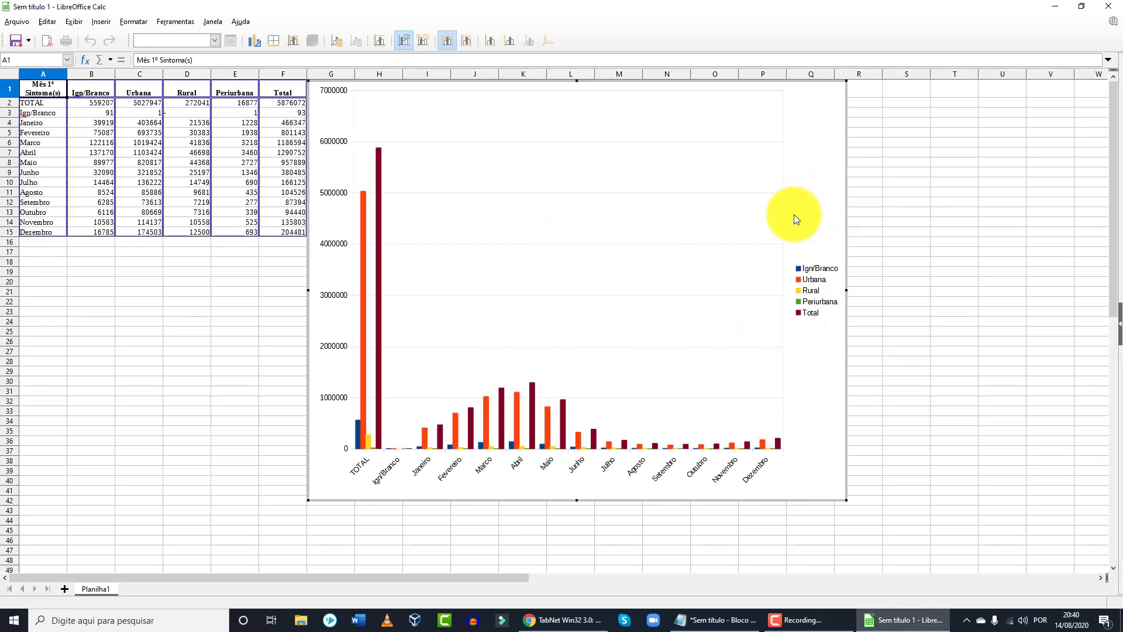
# Delete the column chart and remove the TOTAL and Ign/Branco rows from the pasted table.
pyautogui.click(870, 231)
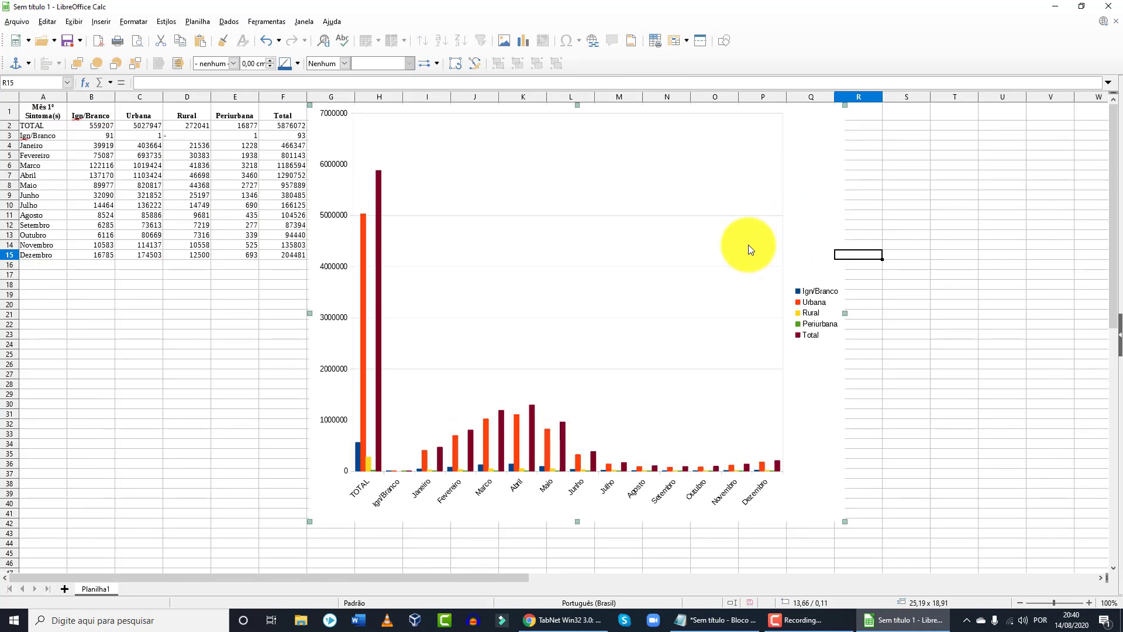
pyautogui.press('Delete')
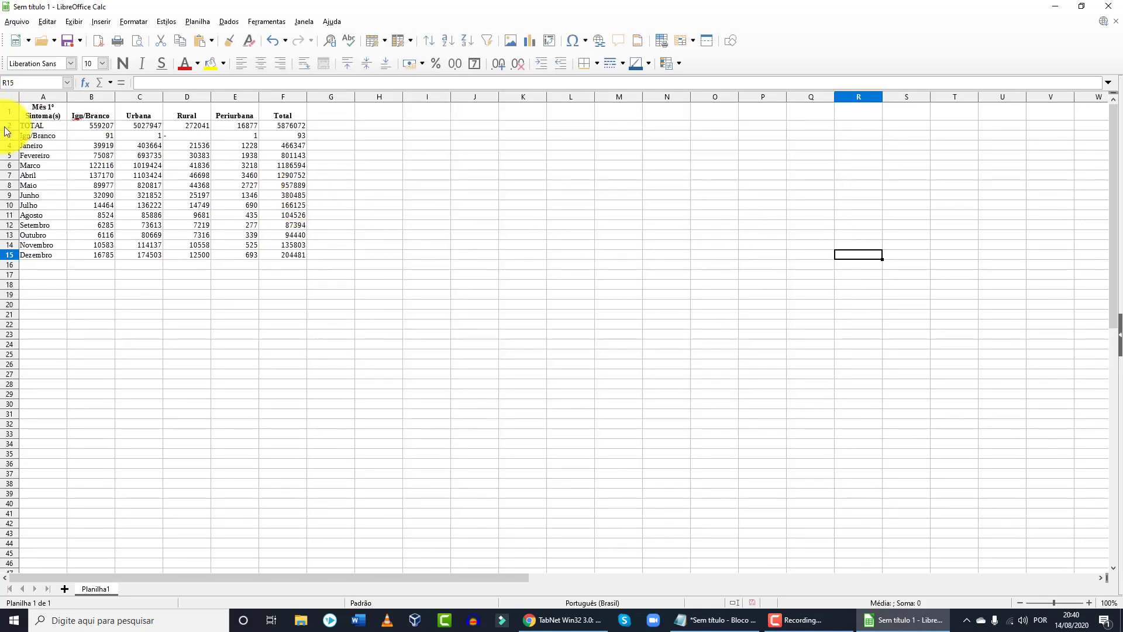
pyautogui.moveTo(8, 130); pyautogui.dragTo(8, 134)
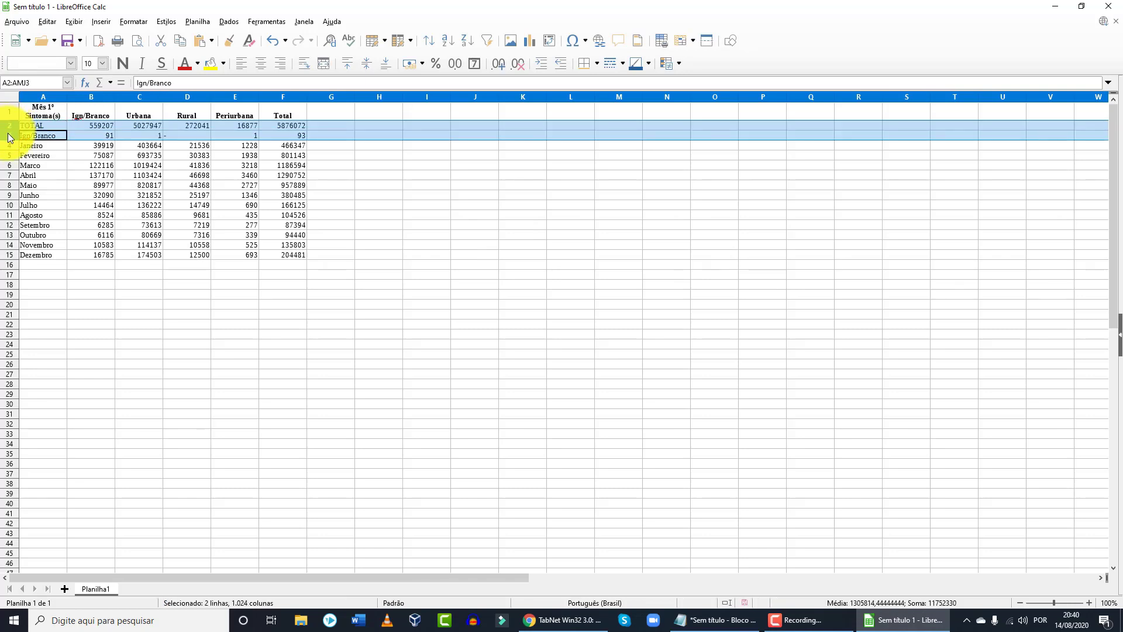
pyautogui.rightClick(10, 138)
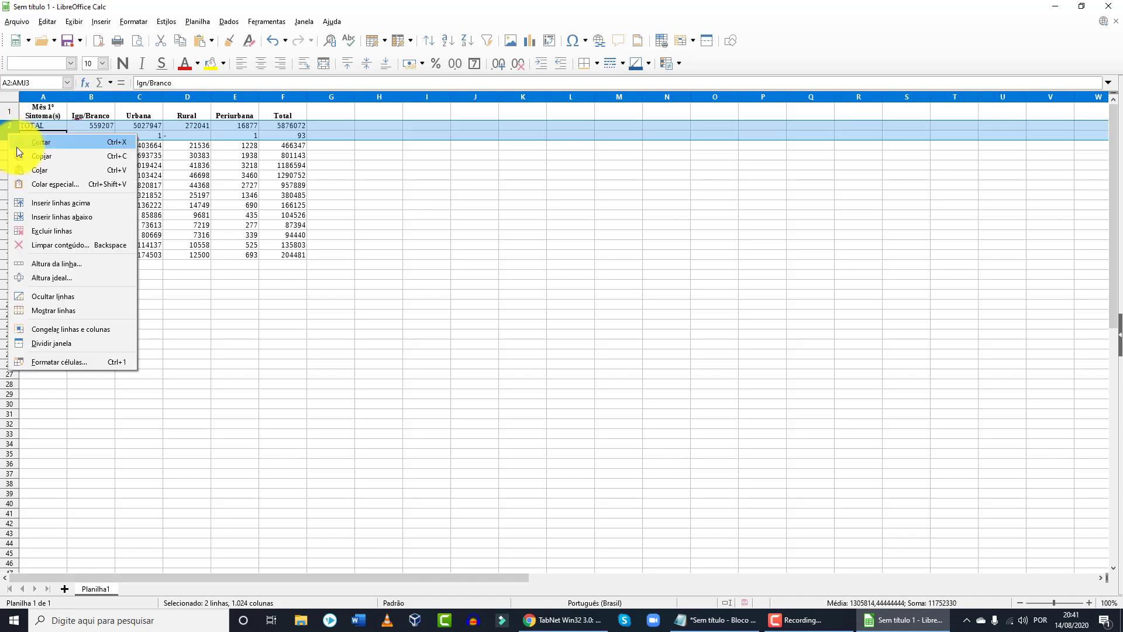
pyautogui.click(64, 230)
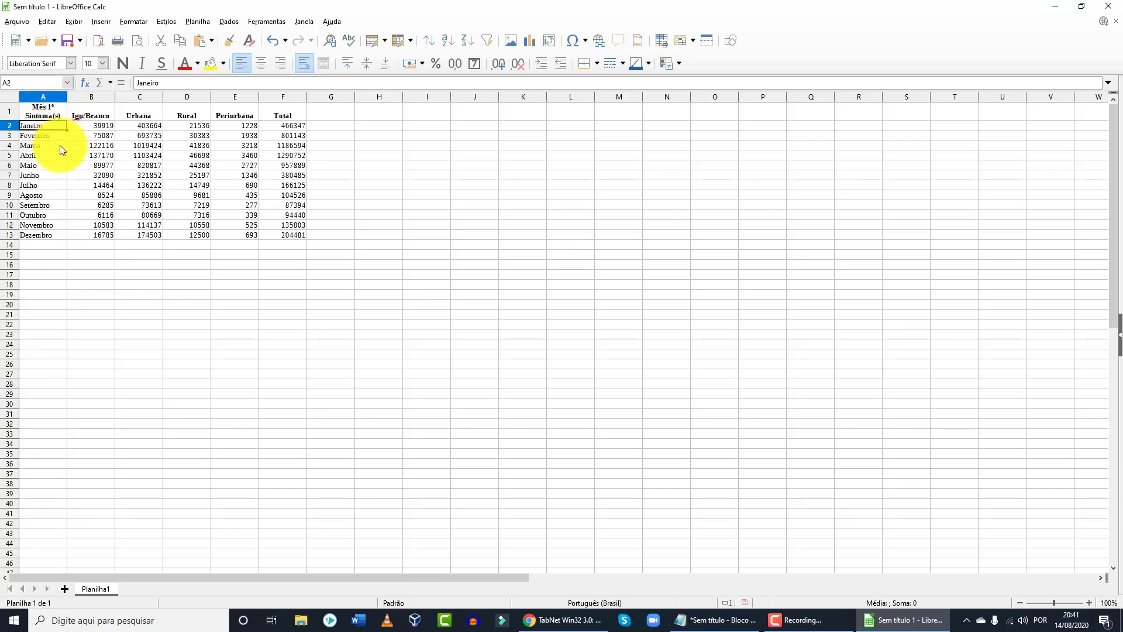
# Start a chart from the month column A1:A13 and the Total column F1:F13, using the column type with 3D appearance.
pyautogui.moveTo(51, 110); pyautogui.dragTo(43, 234)
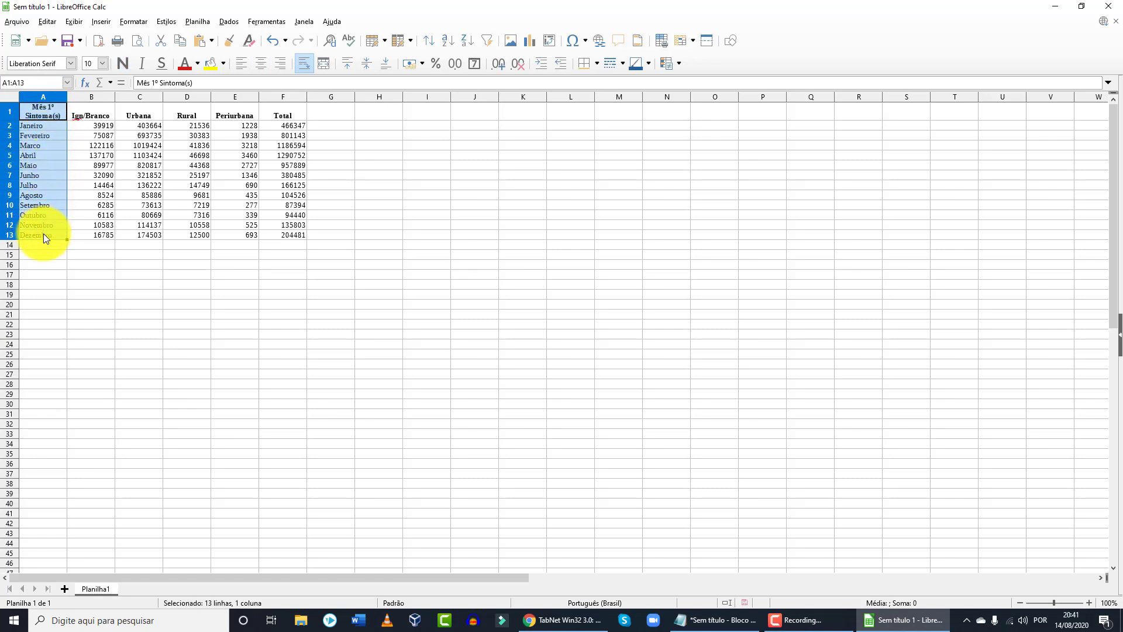
pyautogui.keyDown('ctrl'); pyautogui.click(280, 112); pyautogui.keyUp('ctrl')
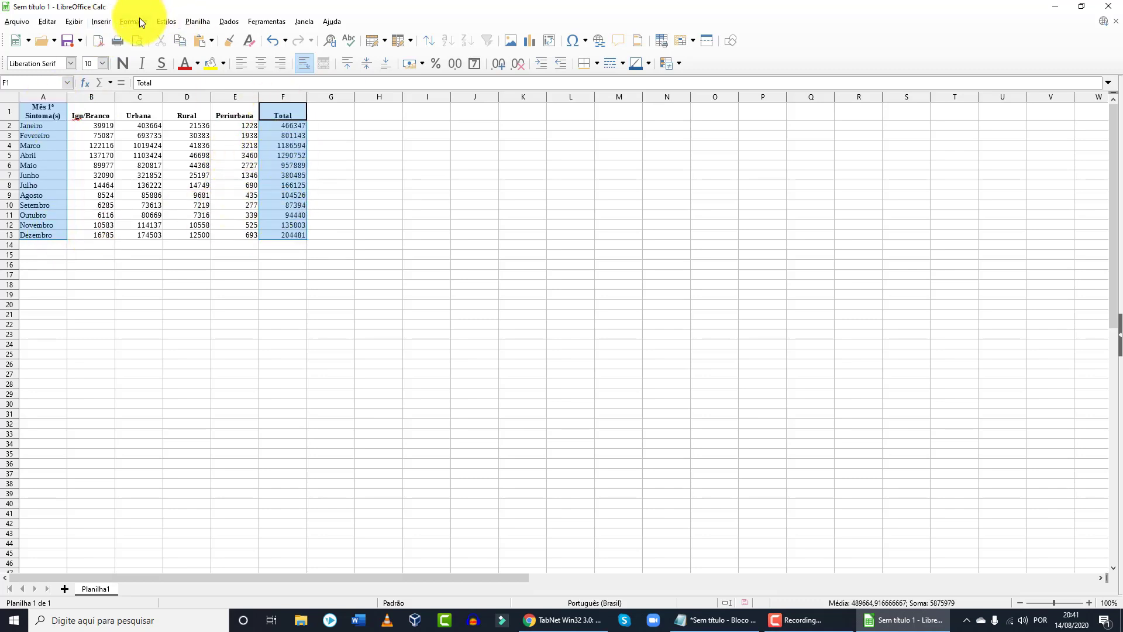
pyautogui.click(97, 23)
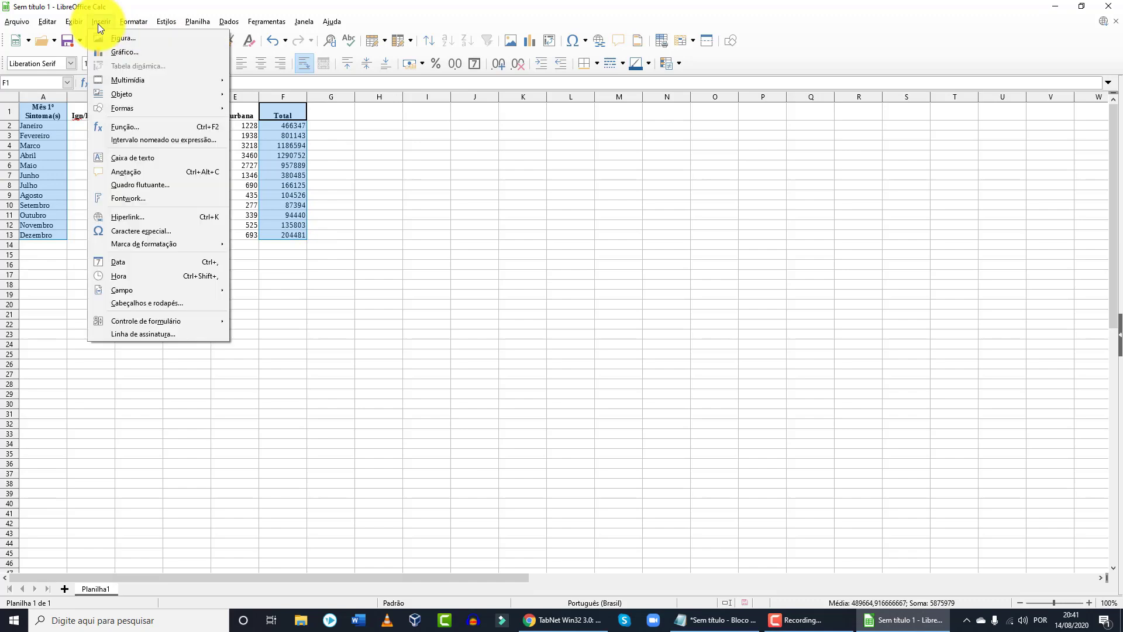
pyautogui.click(130, 51)
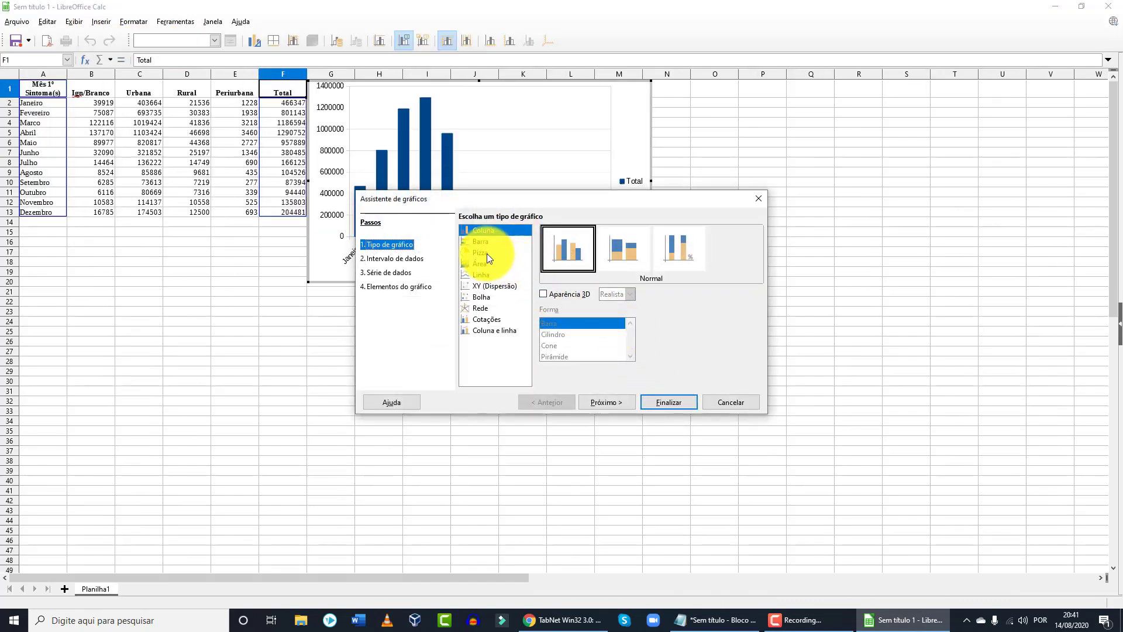
pyautogui.click(544, 295)
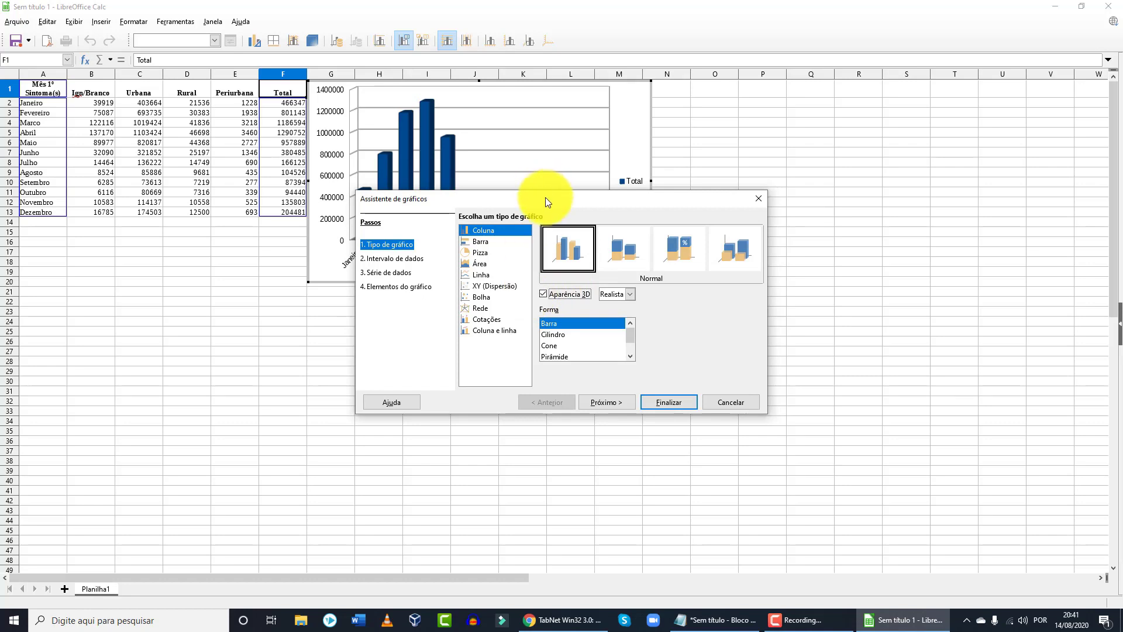
pyautogui.moveTo(546, 198); pyautogui.dragTo(553, 307)
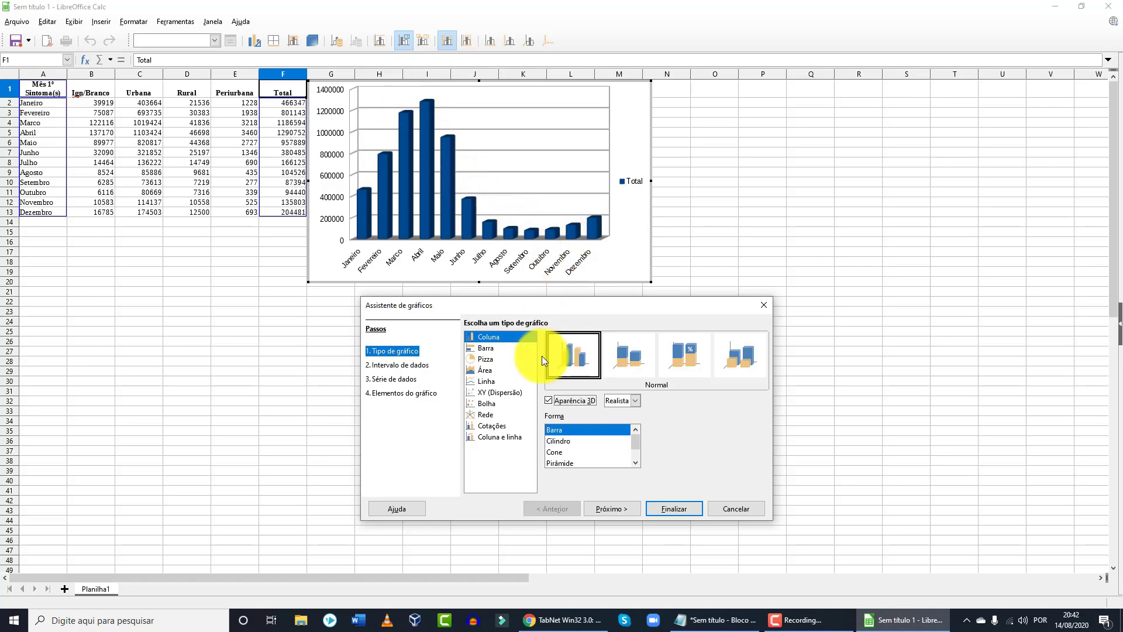
# Preview the pie and bar chart types, and finish the chart as a normal 3D column chart.
pyautogui.click(483, 358)
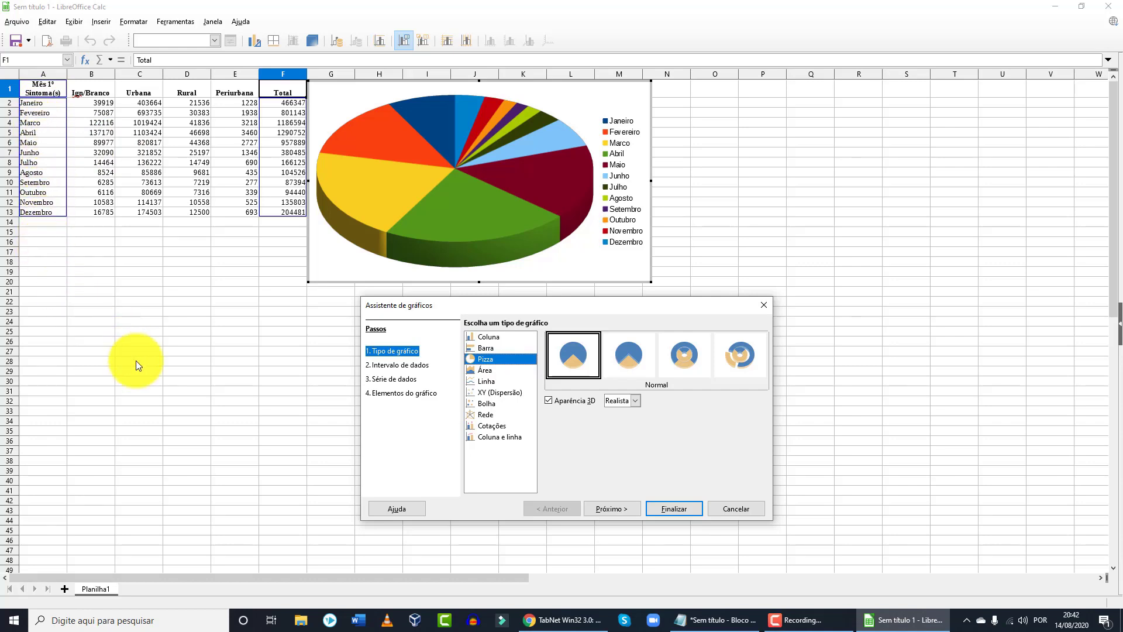
pyautogui.click(485, 349)
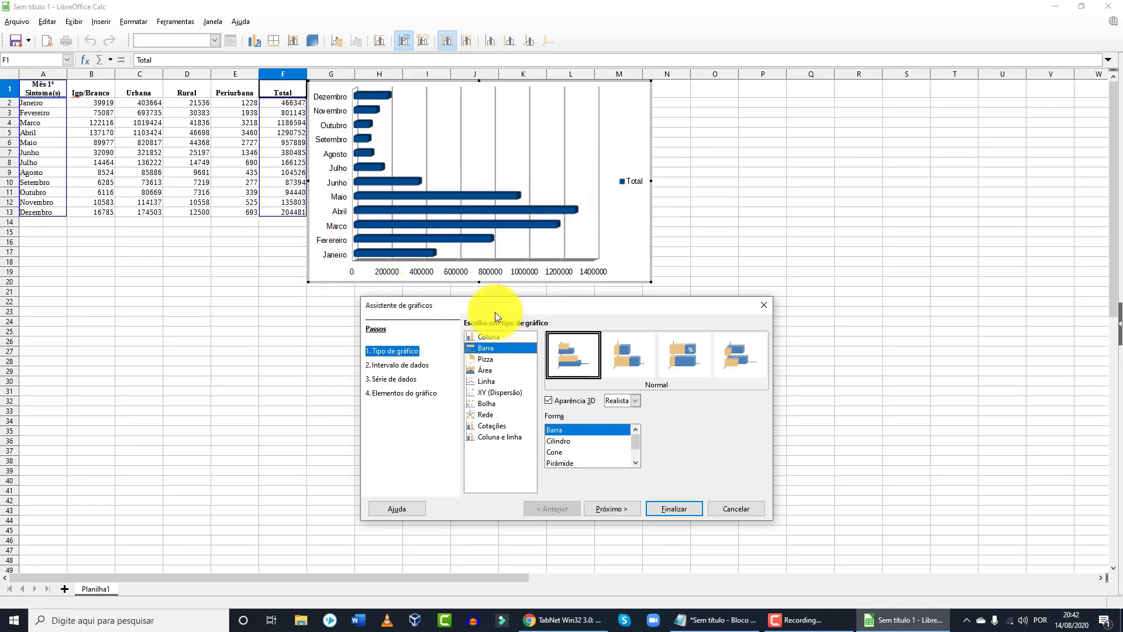
pyautogui.click(488, 338)
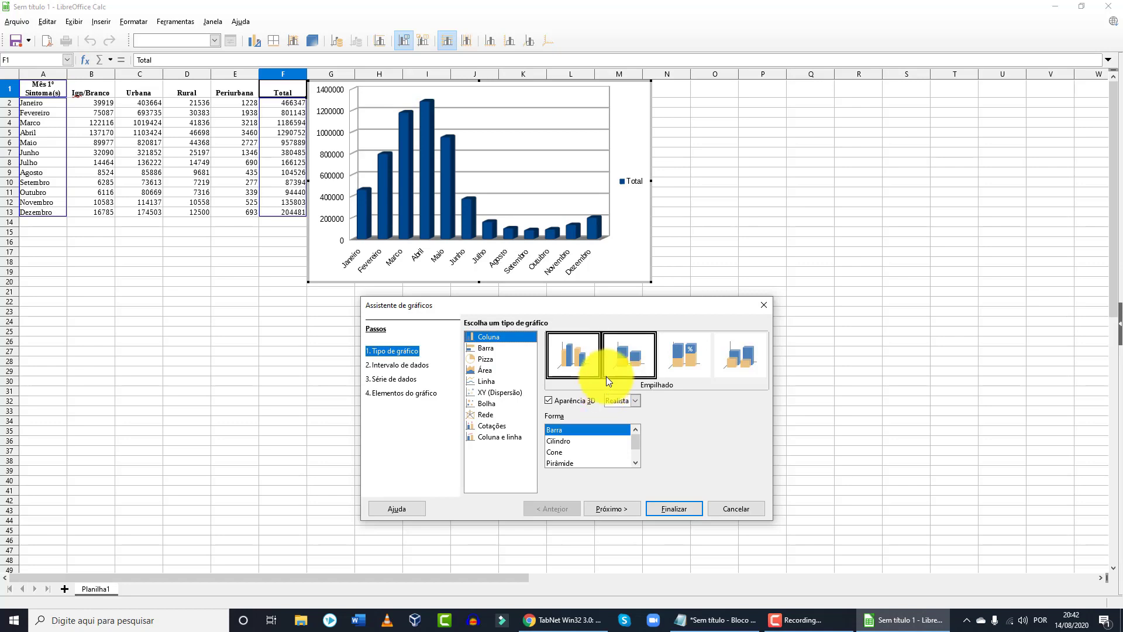
pyautogui.click(675, 509)
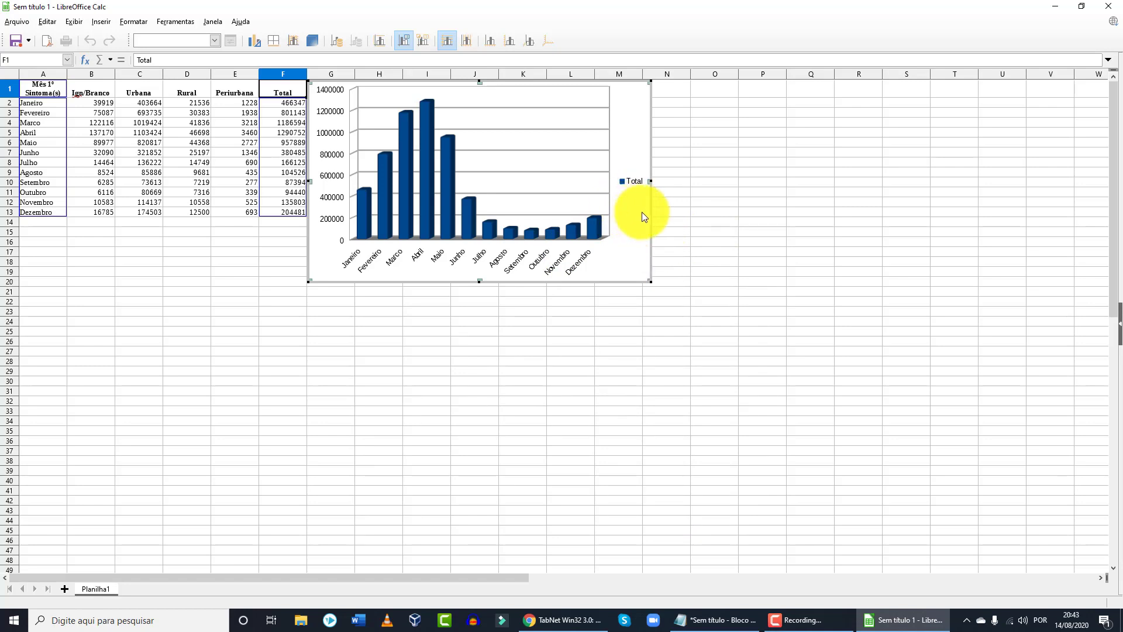
# Move the chart away from the table so that it covers about G4:N24.
pyautogui.click(687, 210)
pyautogui.rightClick(624, 212)
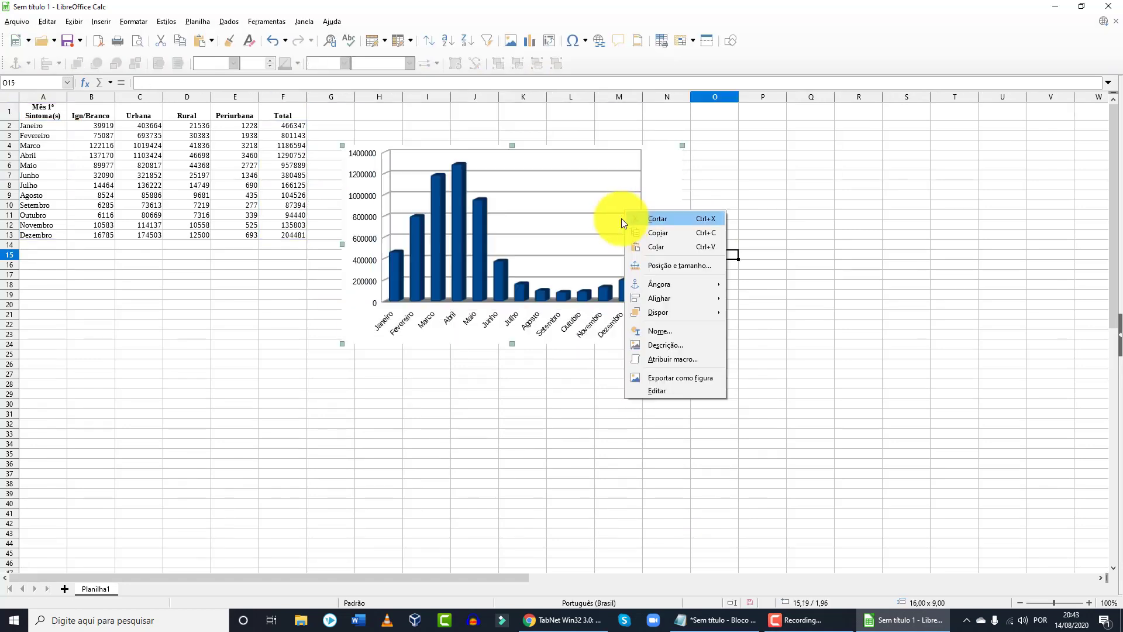
pyautogui.click(788, 241)
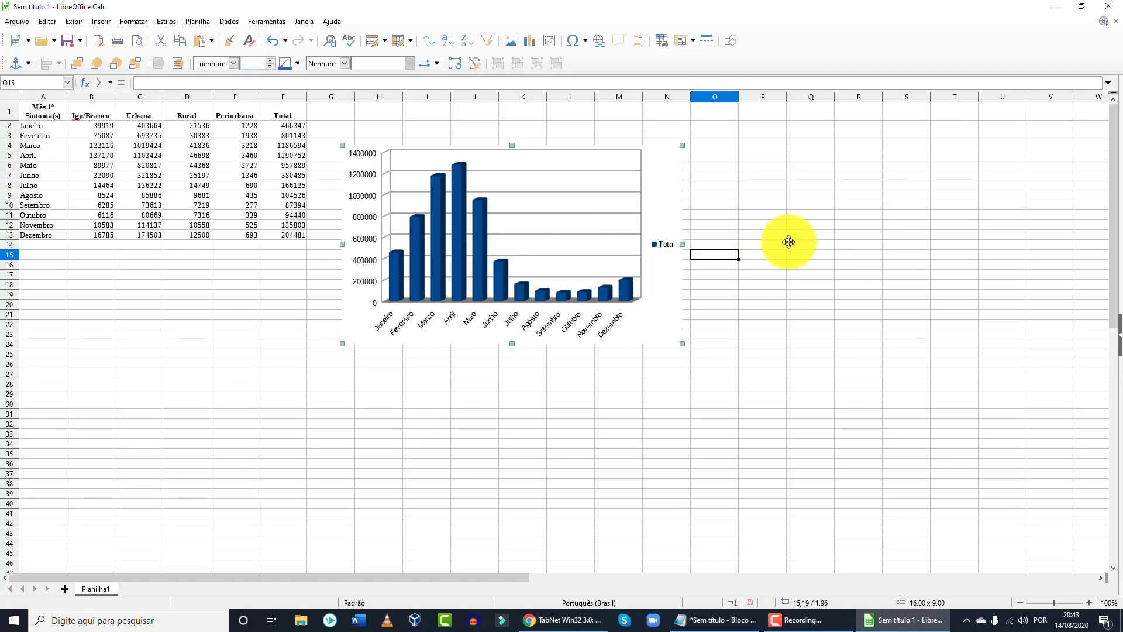
pyautogui.rightClick(654, 267)
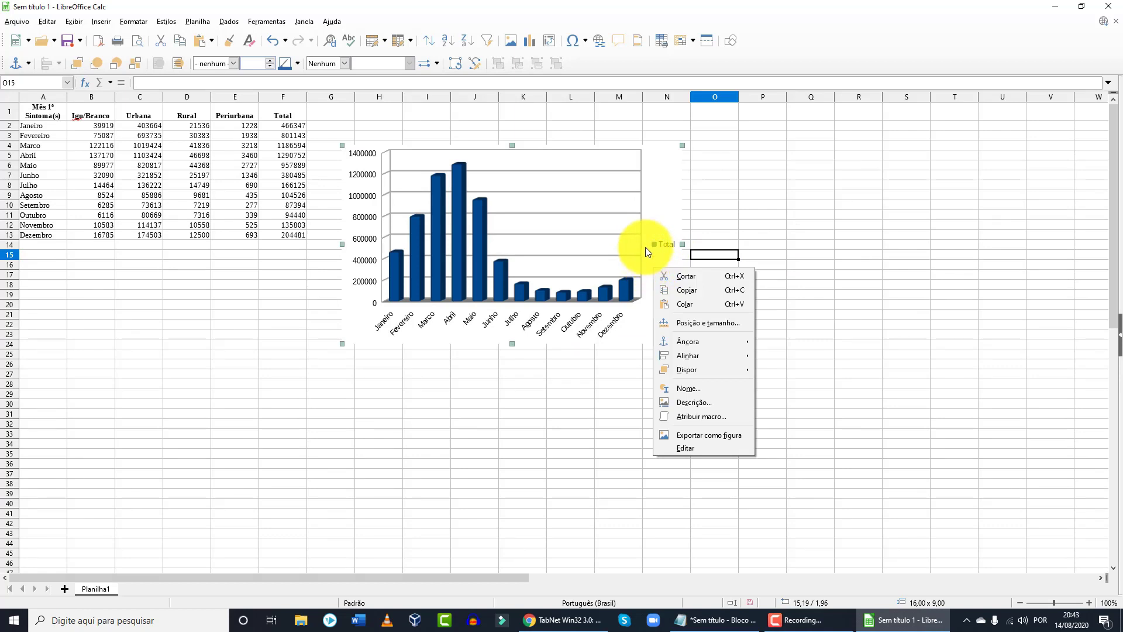
pyautogui.click(645, 247)
# Enter the chart title "Casos de Dengue de 2014 a 2019" and the subtitle "Número de casos por mês do 1º sintoma".
pyautogui.doubleClick(645, 245)
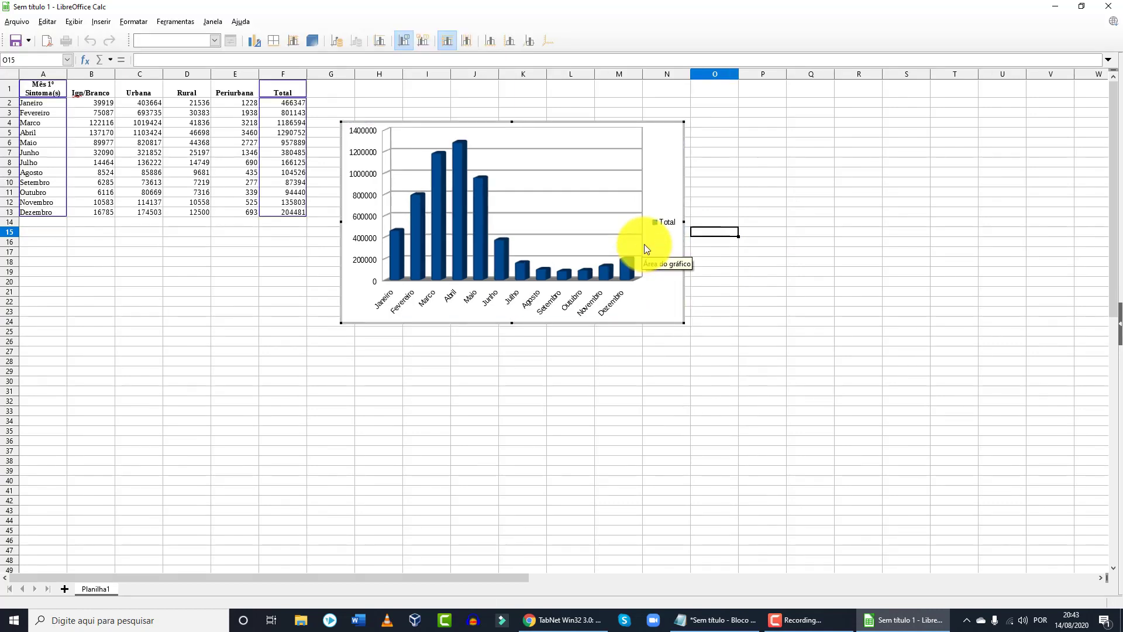
pyautogui.rightClick(645, 243)
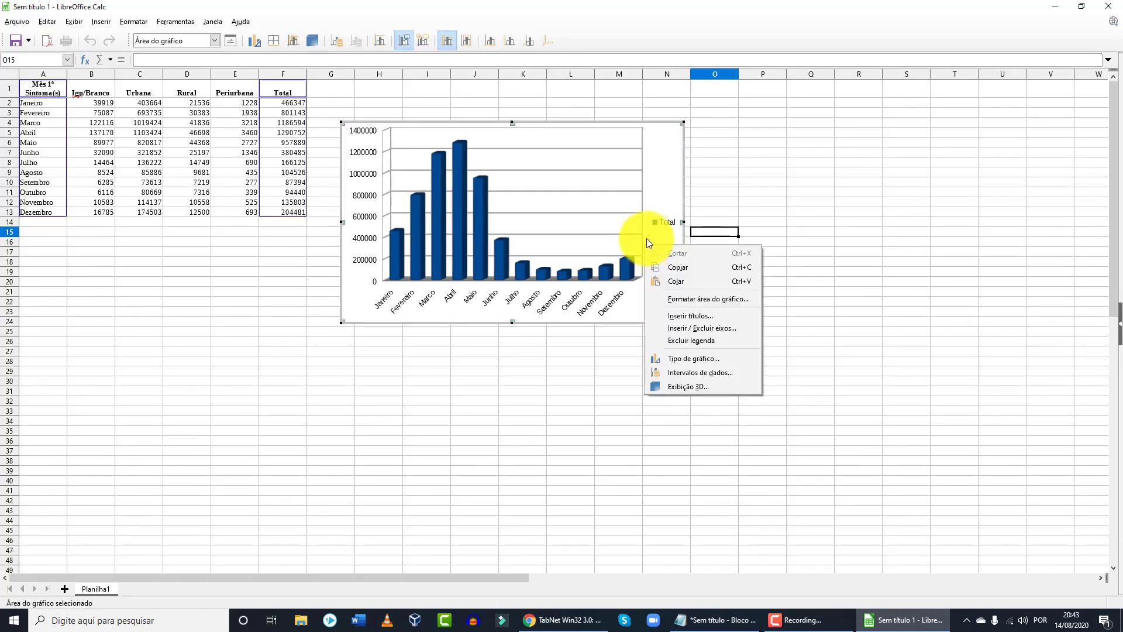
pyautogui.click(703, 317)
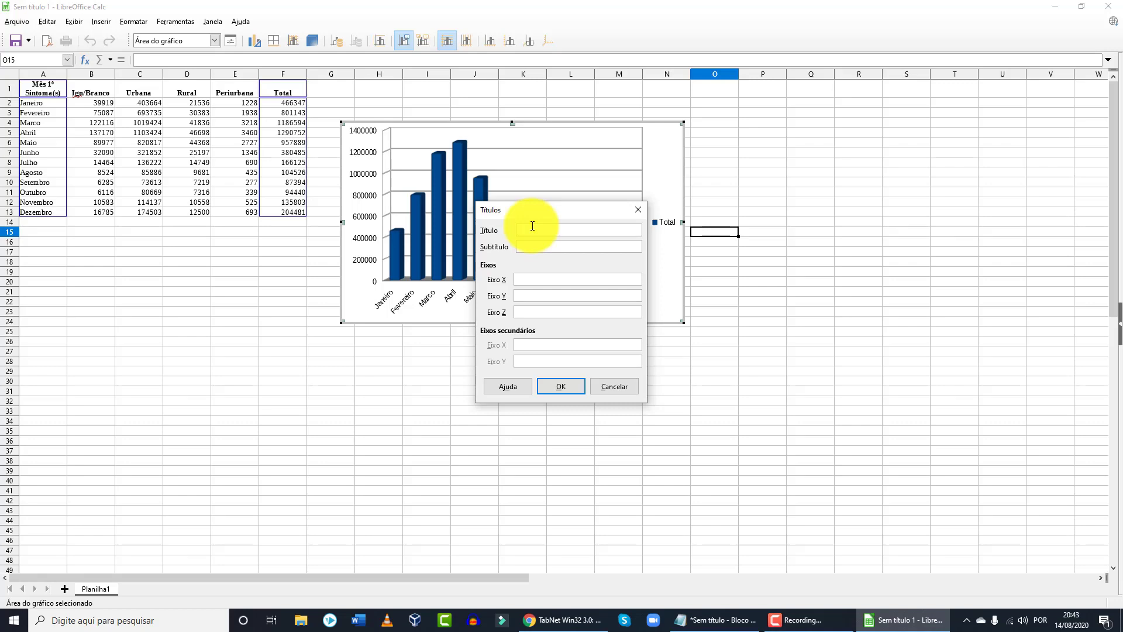
pyautogui.write('Casos de Dengue de 2014 a 2019')
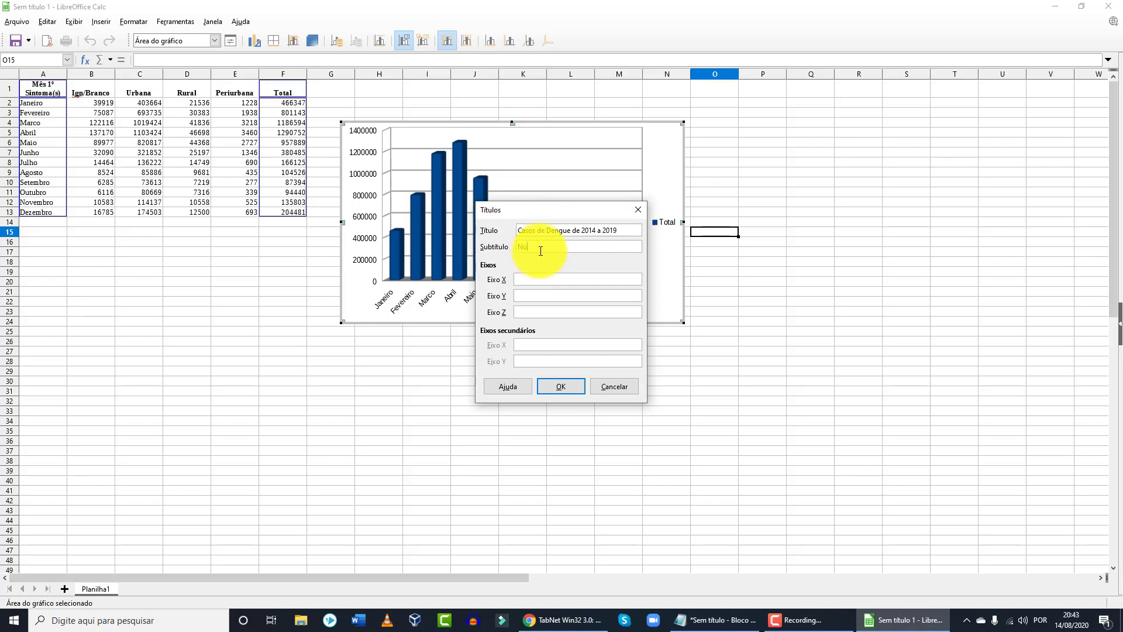
pyautogui.click(540, 250)
pyautogui.write('Número de casos por mês do 1º sintoma')
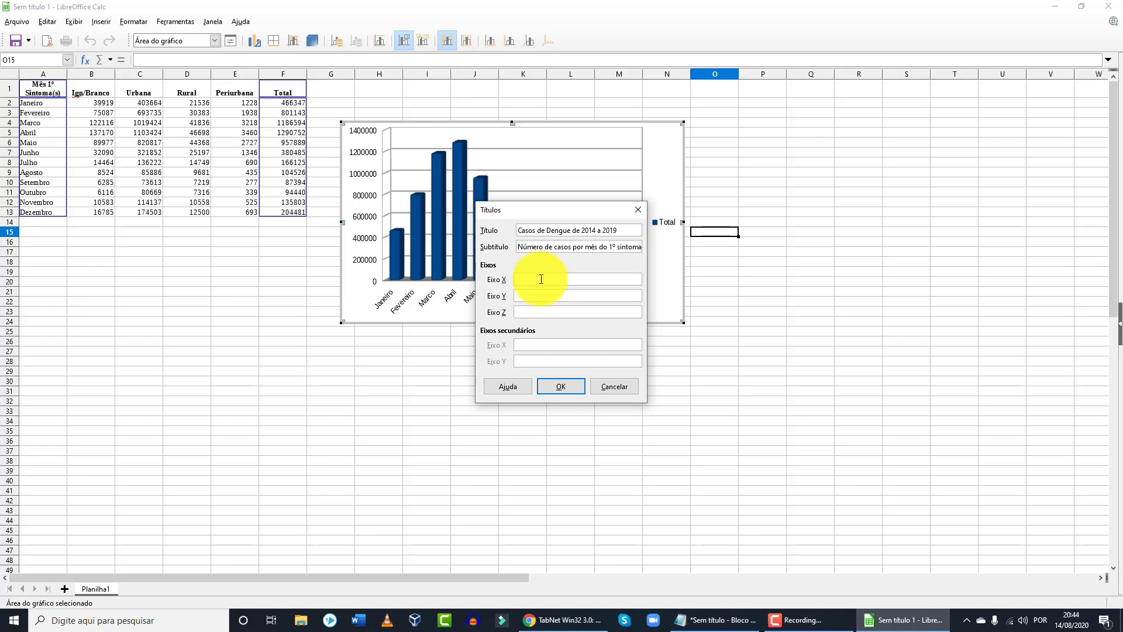
# Title the X axis "Mês do 1º sintoma" and the Y axis "Número de casos", and apply the titles to the chart.
pyautogui.write('Mês do 1º sintoms')
pyautogui.press('BackSpace')
pyautogui.write('a')
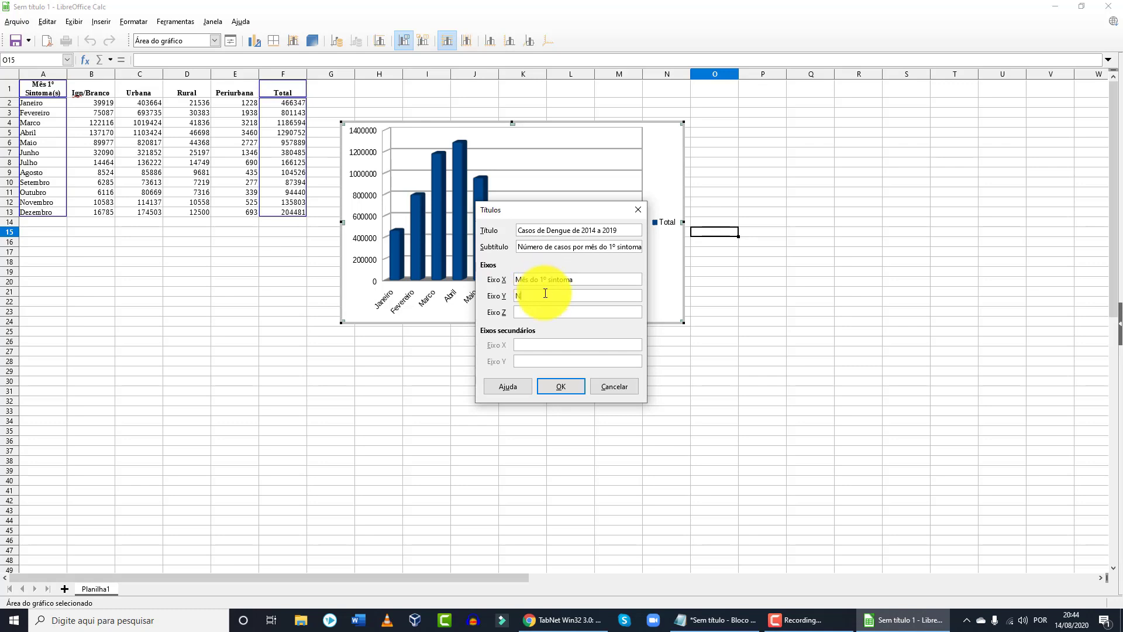
pyautogui.click(545, 293)
pyautogui.write('Número de casos')
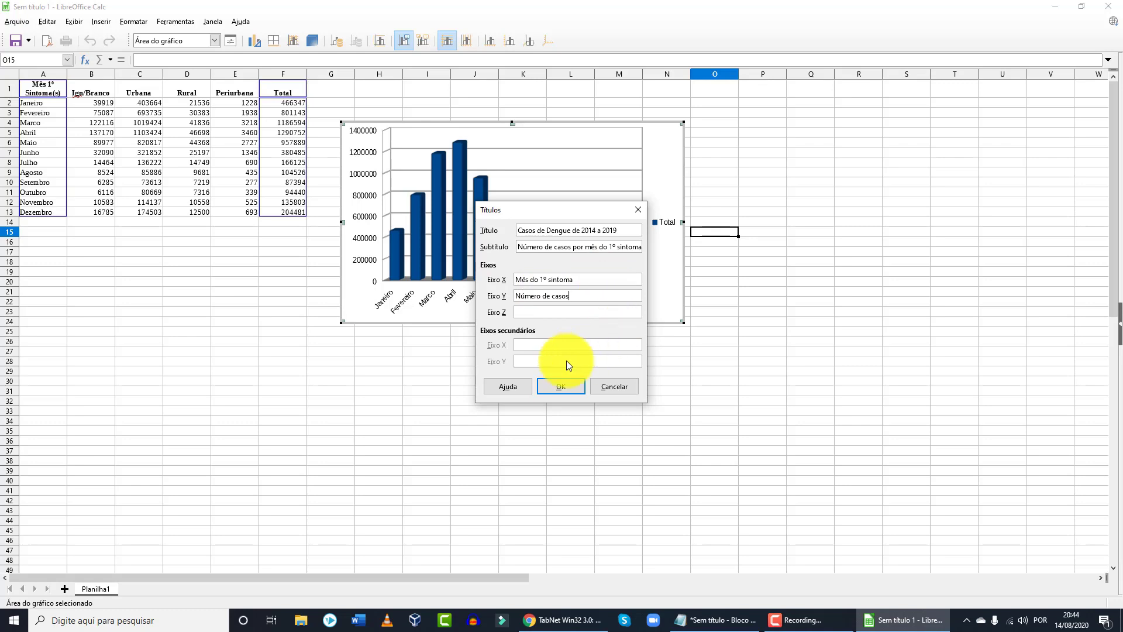
pyautogui.click(553, 386)
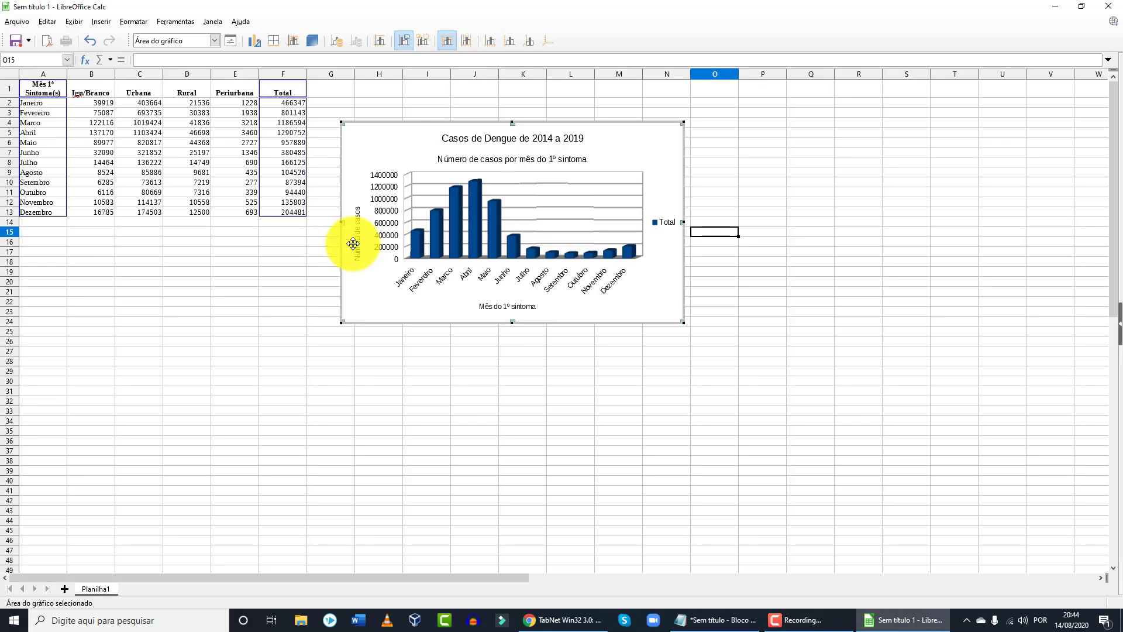
# Delete the titled chart from the sheet and close the spreadsheet without saving it.
pyautogui.click(746, 186)
pyautogui.click(679, 178)
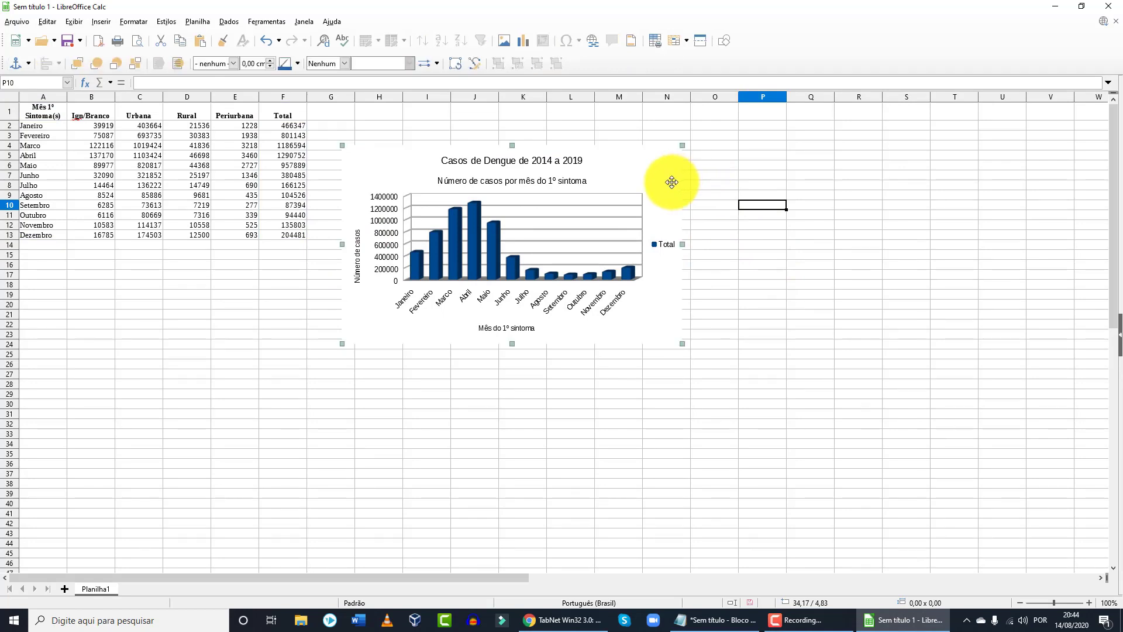
pyautogui.press('Delete')
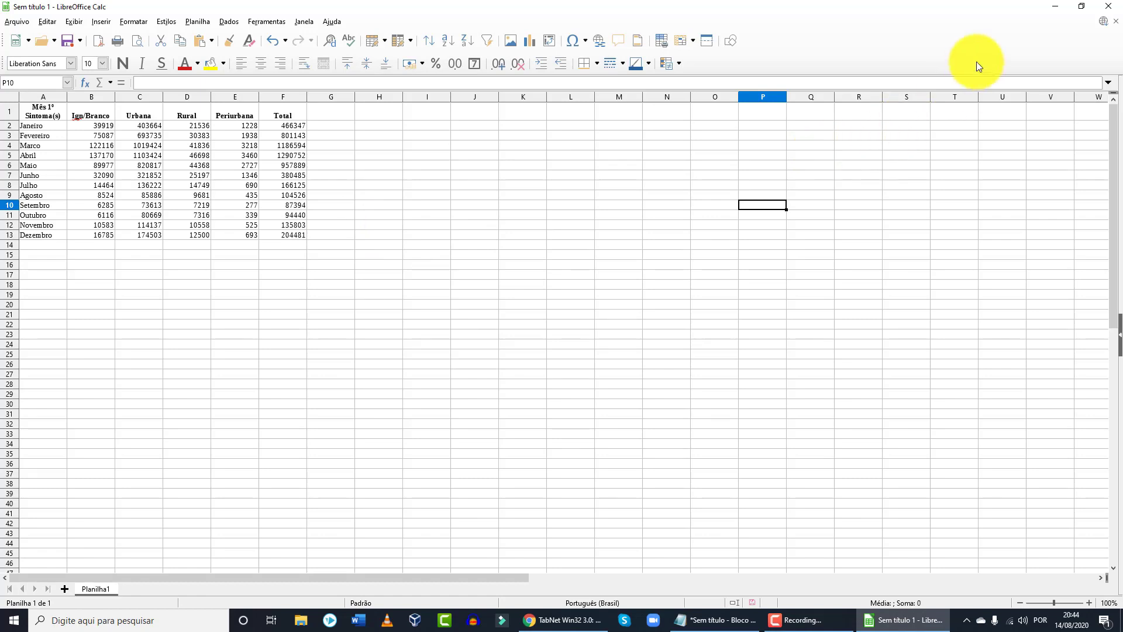
pyautogui.click(1115, 10)
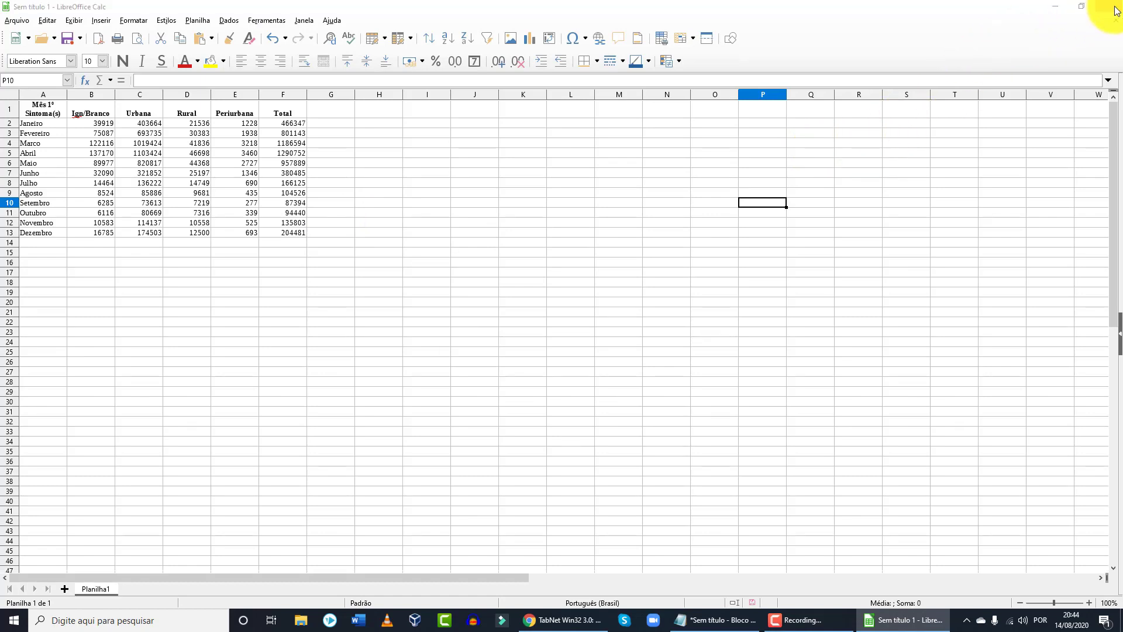
pyautogui.click(612, 335)
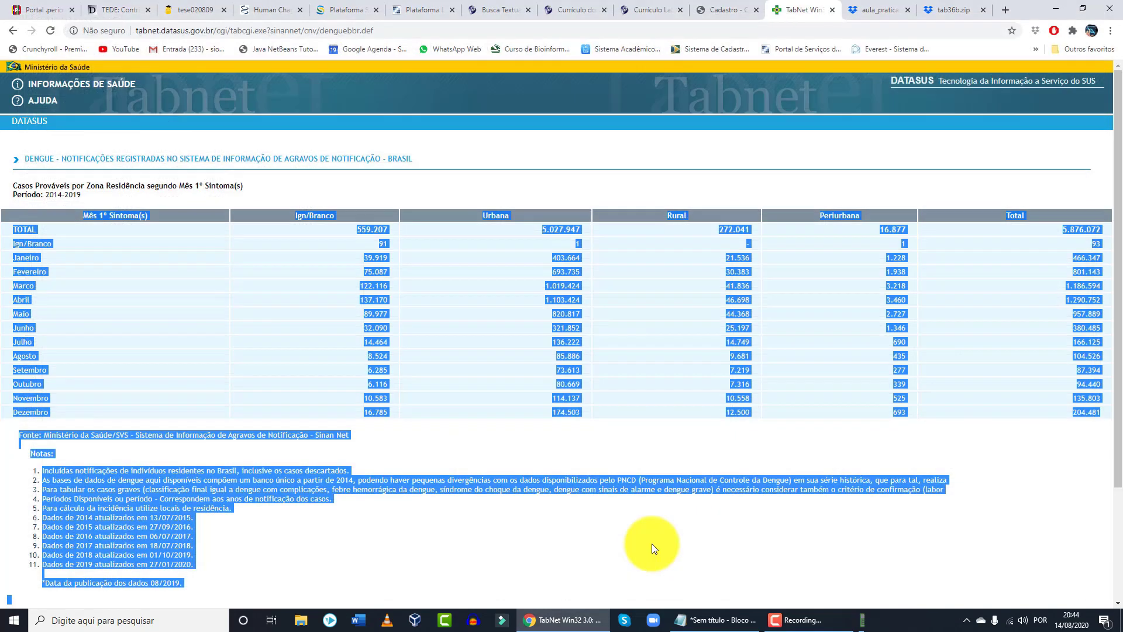
# Select the aula_pratica.ods link in the notes and download that file from its open Dropbox page to the desktop (Área de Trabalho).
pyautogui.click(722, 621)
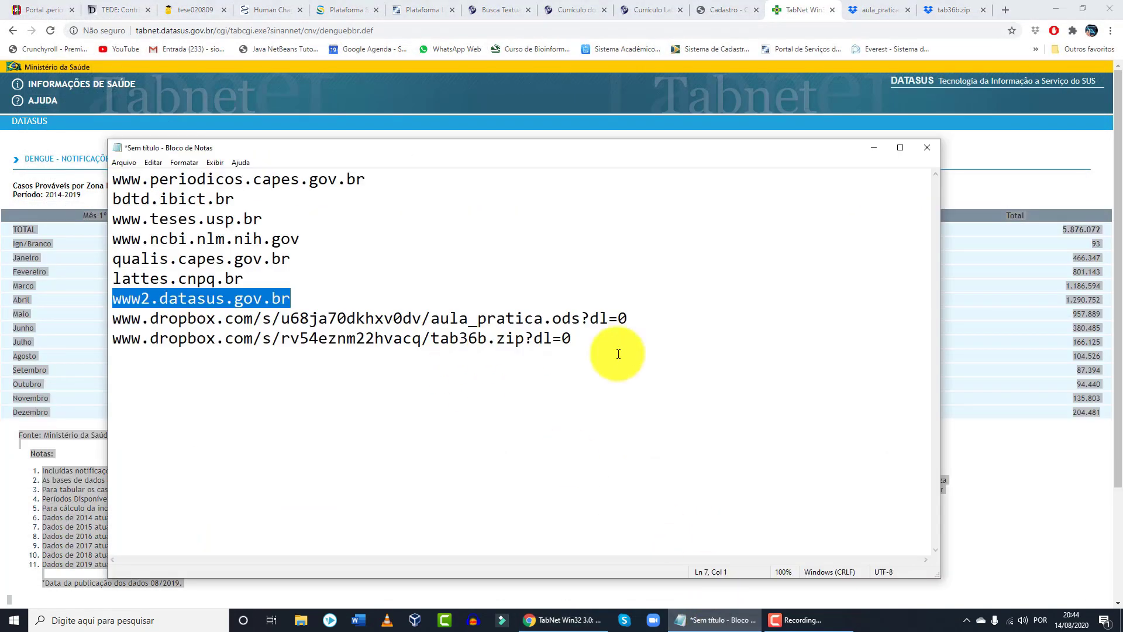
pyautogui.moveTo(635, 319); pyautogui.dragTo(111, 317)
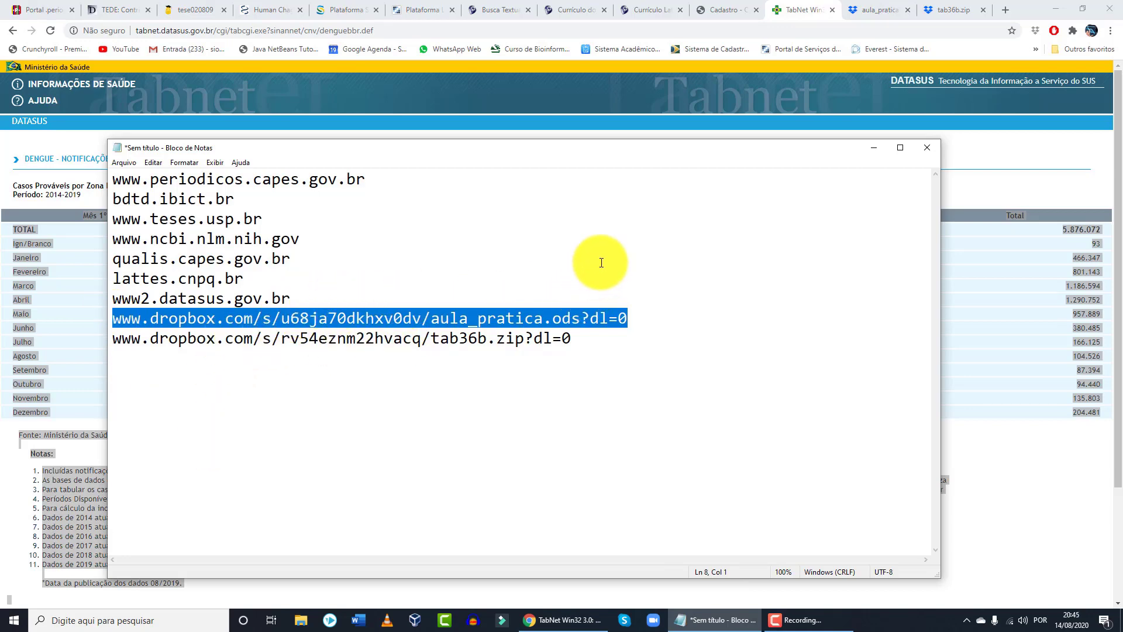
pyautogui.click(875, 9)
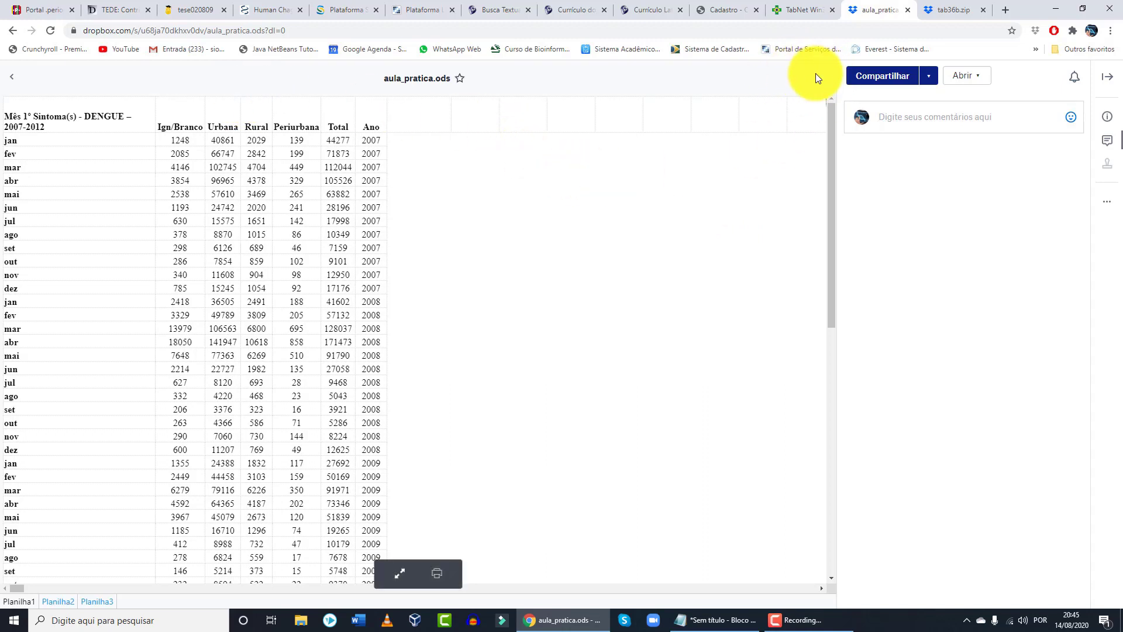
pyautogui.click(1108, 205)
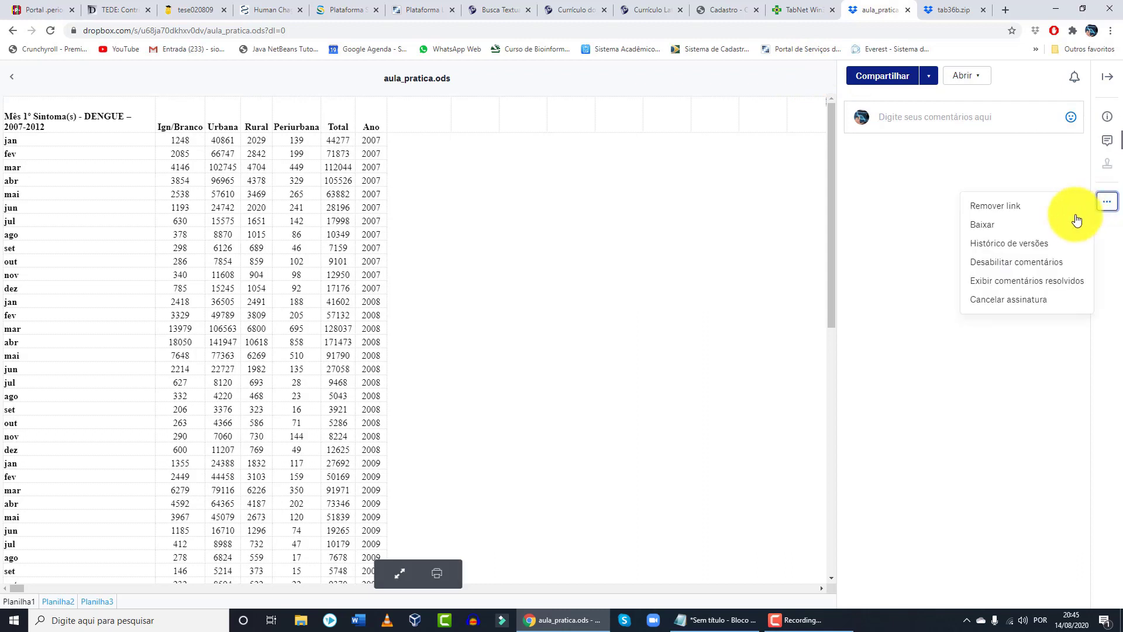
pyautogui.click(1018, 234)
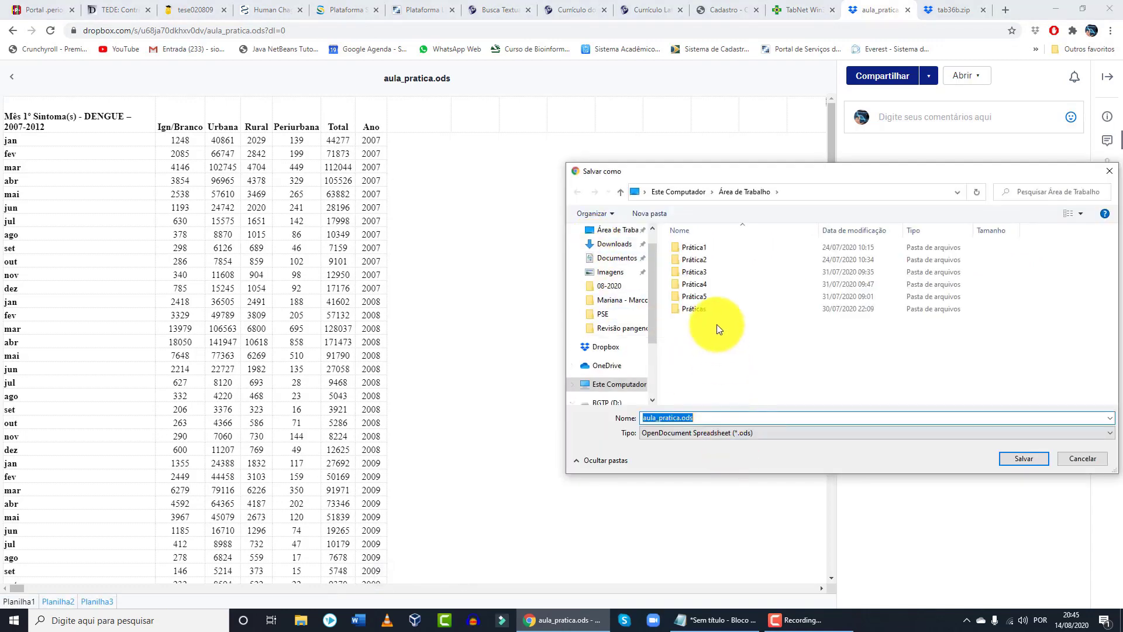
pyautogui.click(1022, 455)
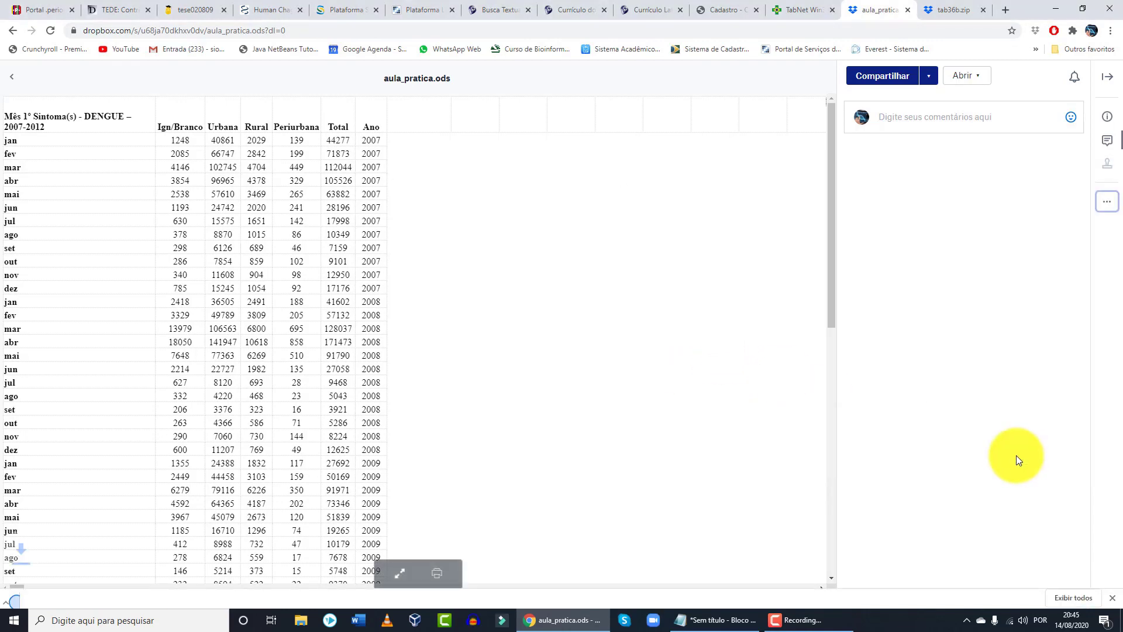
# Minimize the browser and notes windows and open aula_pratica.ods from the desktop with LibreOffice.
pyautogui.click(584, 624)
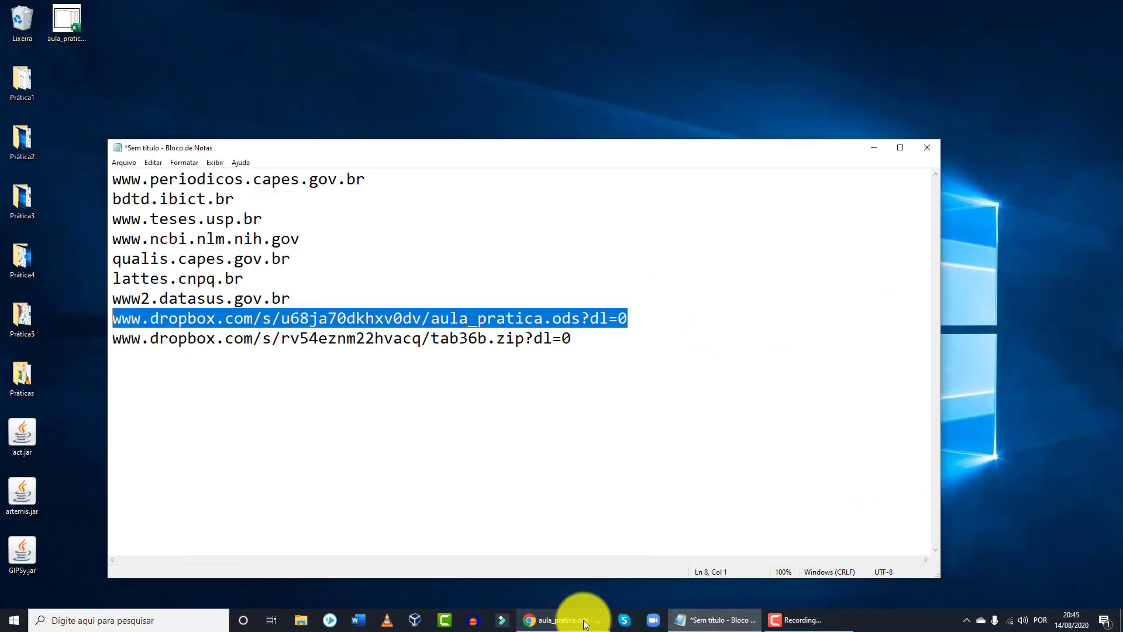
pyautogui.click(716, 620)
pyautogui.rightClick(61, 20)
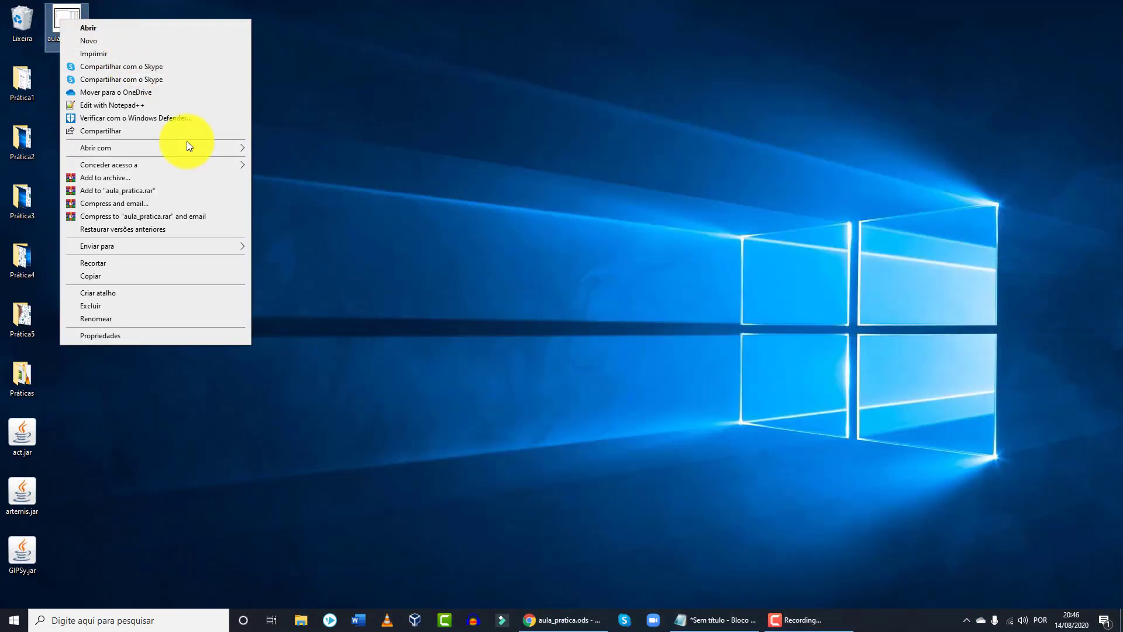
pyautogui.moveTo(184, 146)
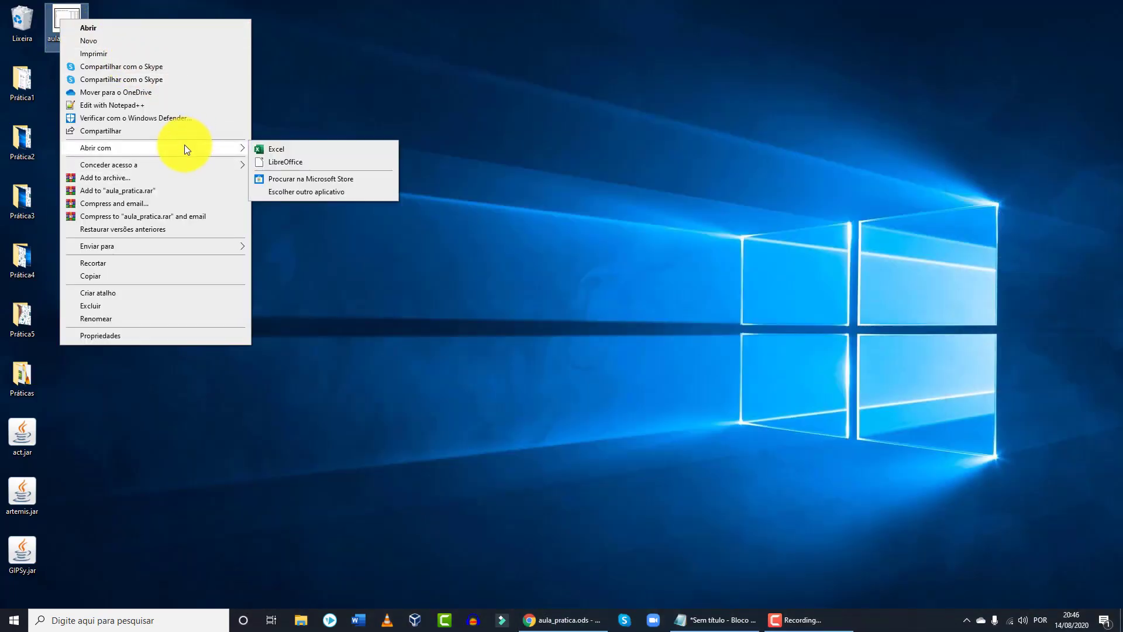
pyautogui.click(296, 162)
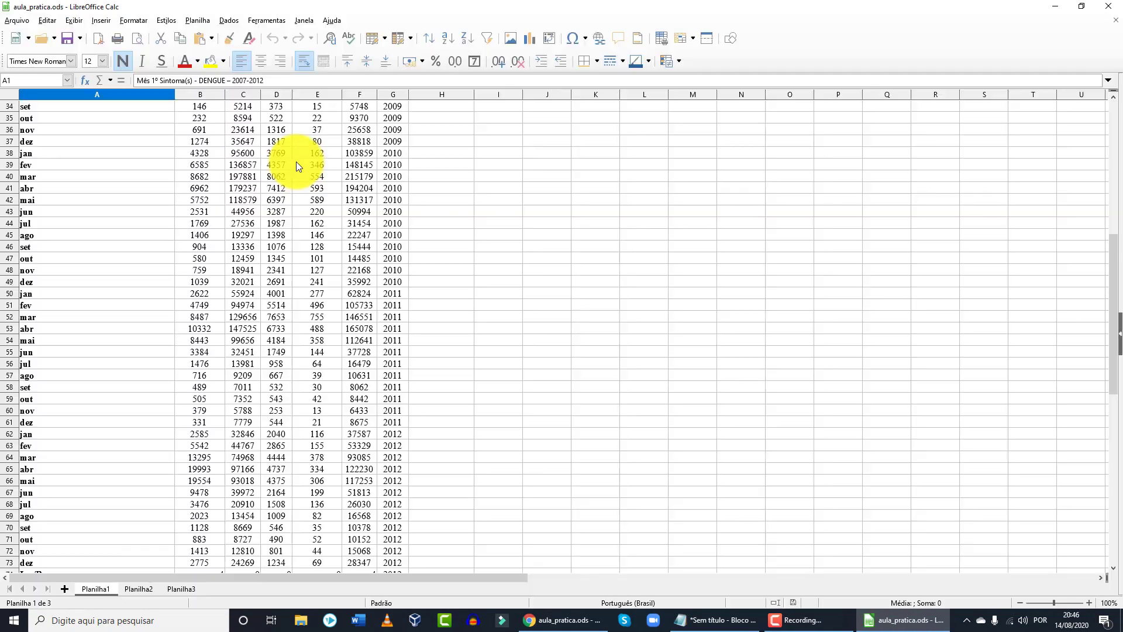
# Examine the dengue table's headings and how the monthly rows are grouped by year in the Ano column.
pyautogui.scroll(11, 345, 166)
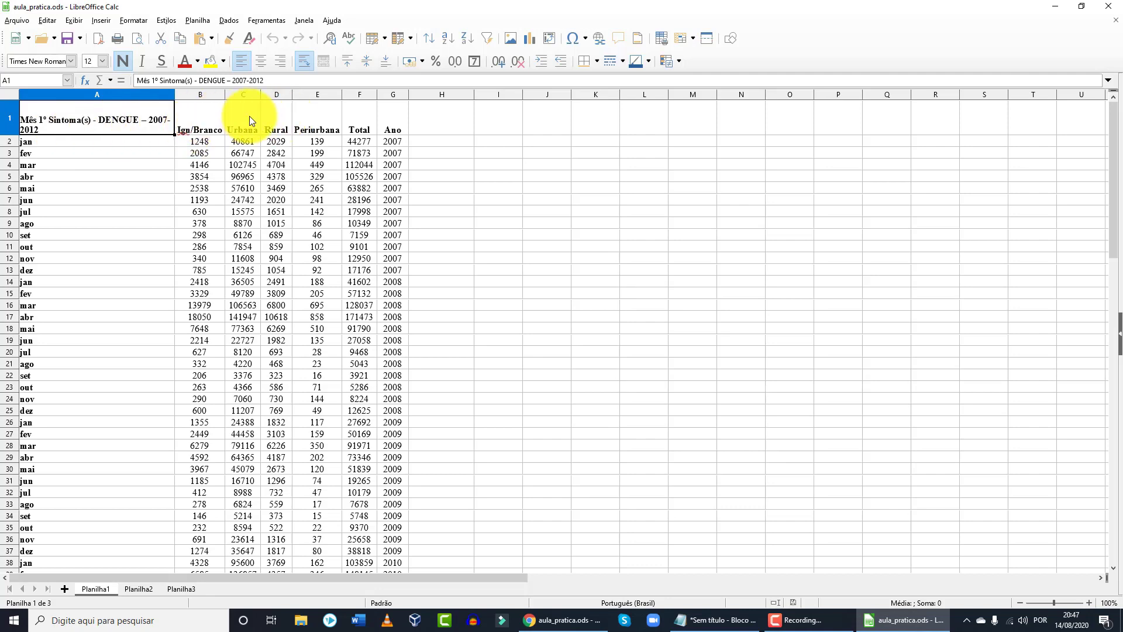
pyautogui.click(392, 112)
pyautogui.click(390, 140)
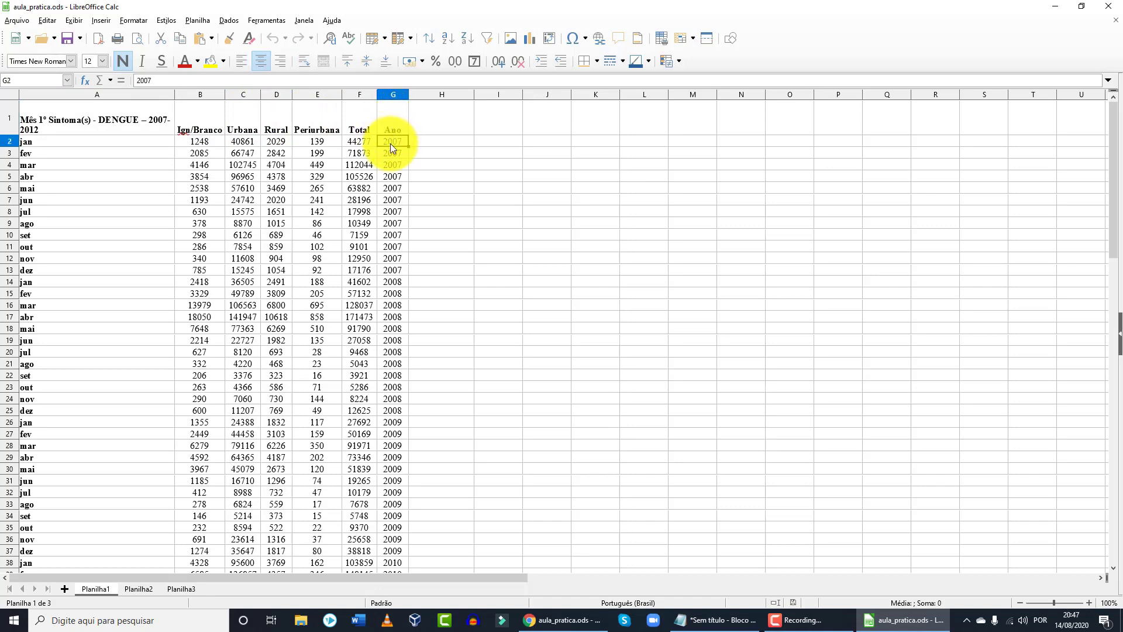
pyautogui.moveTo(392, 142); pyautogui.dragTo(398, 411)
pyautogui.scroll(-13, 392, 438)
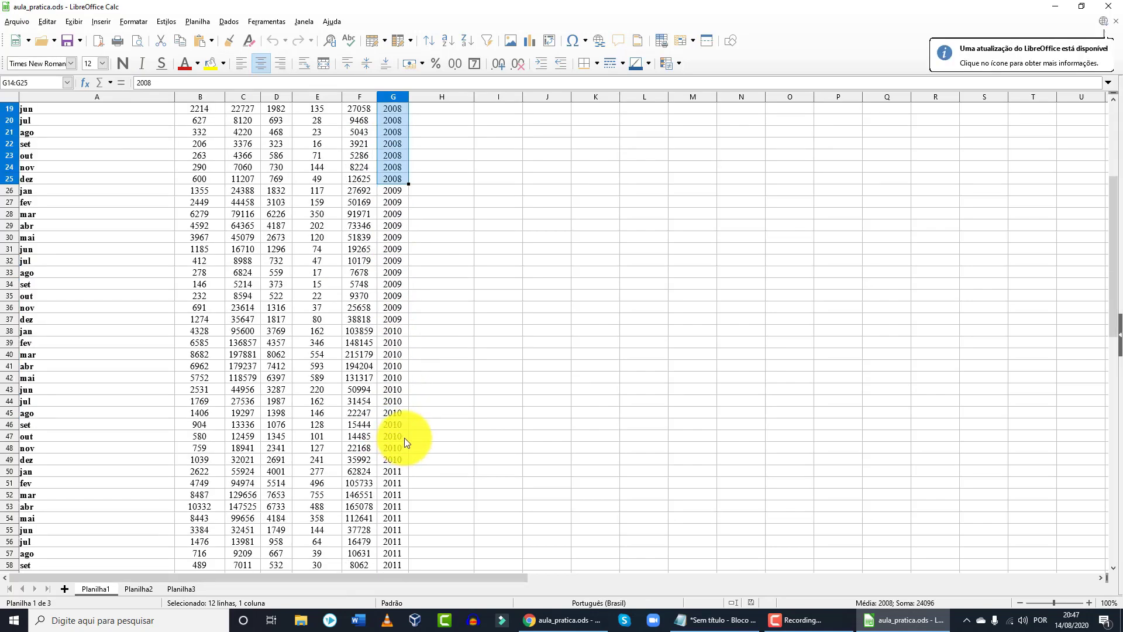
pyautogui.scroll(13, 401, 430)
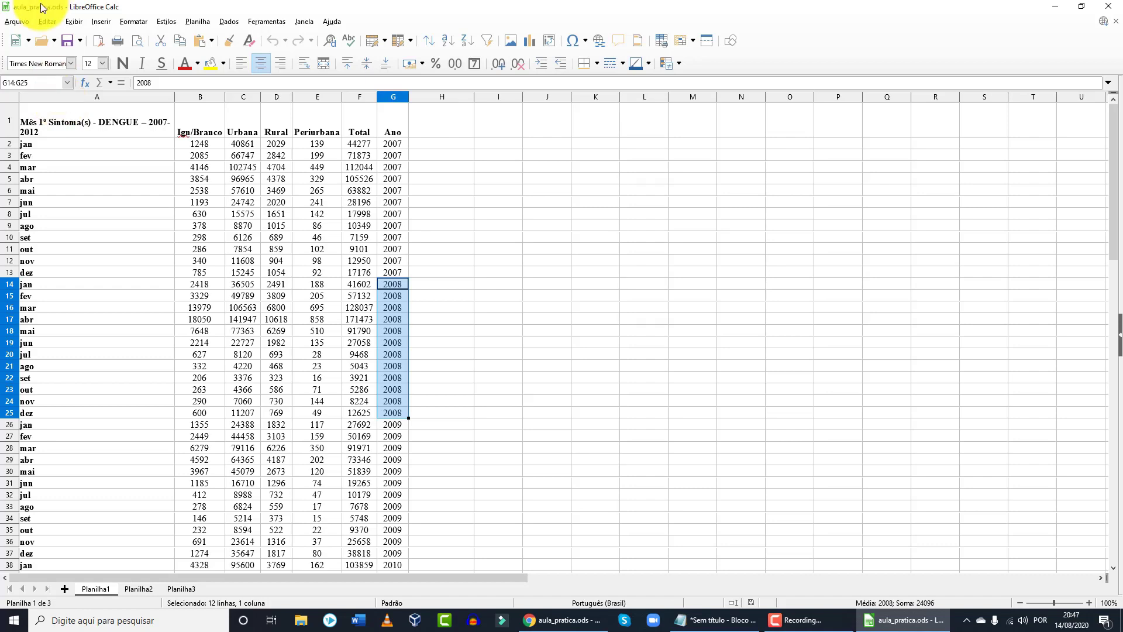
# Select the whole dengue table A1:G74 and apply an AutoFilter to its heading row.
pyautogui.click(111, 115)
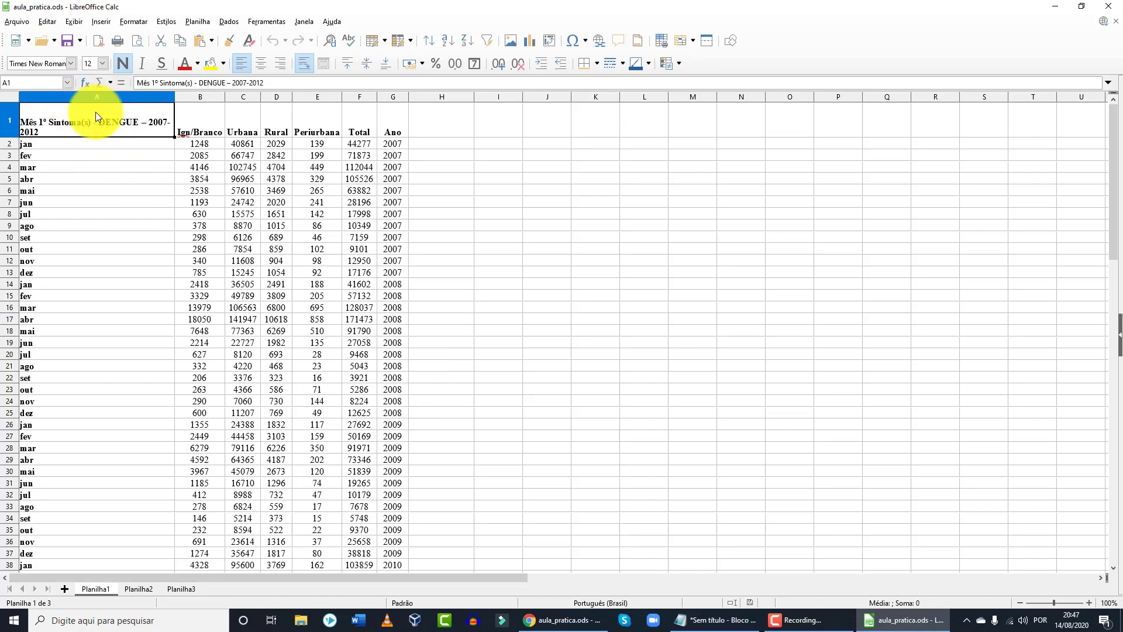
pyautogui.hotkey('ctrl', 'shift', 'Down')
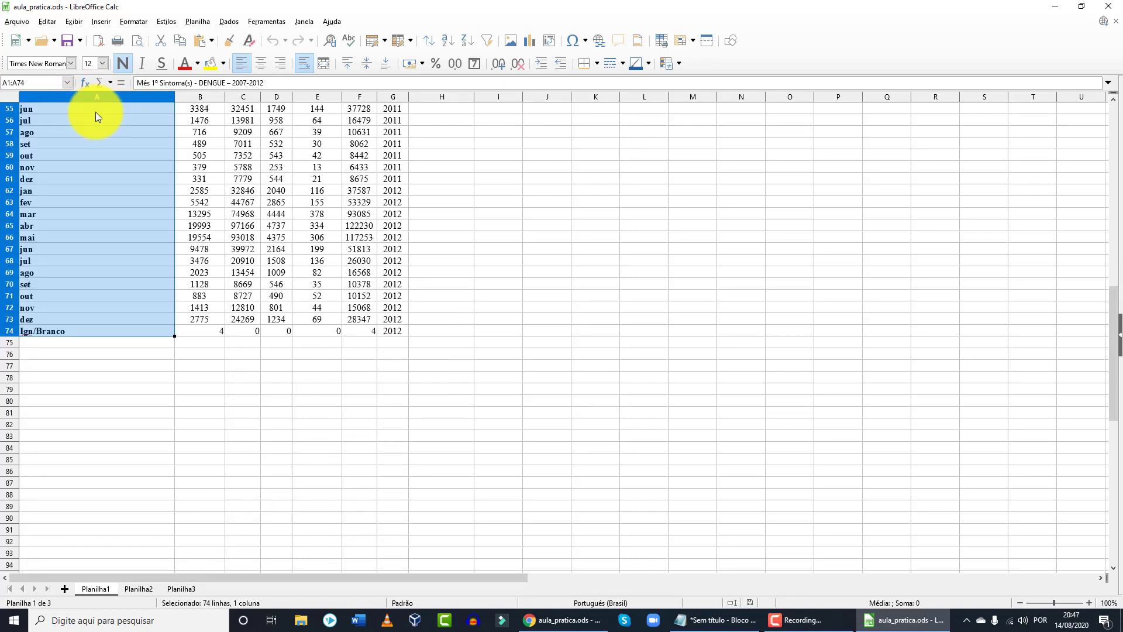
pyautogui.hotkey('ctrl', 'shift', 'Right')
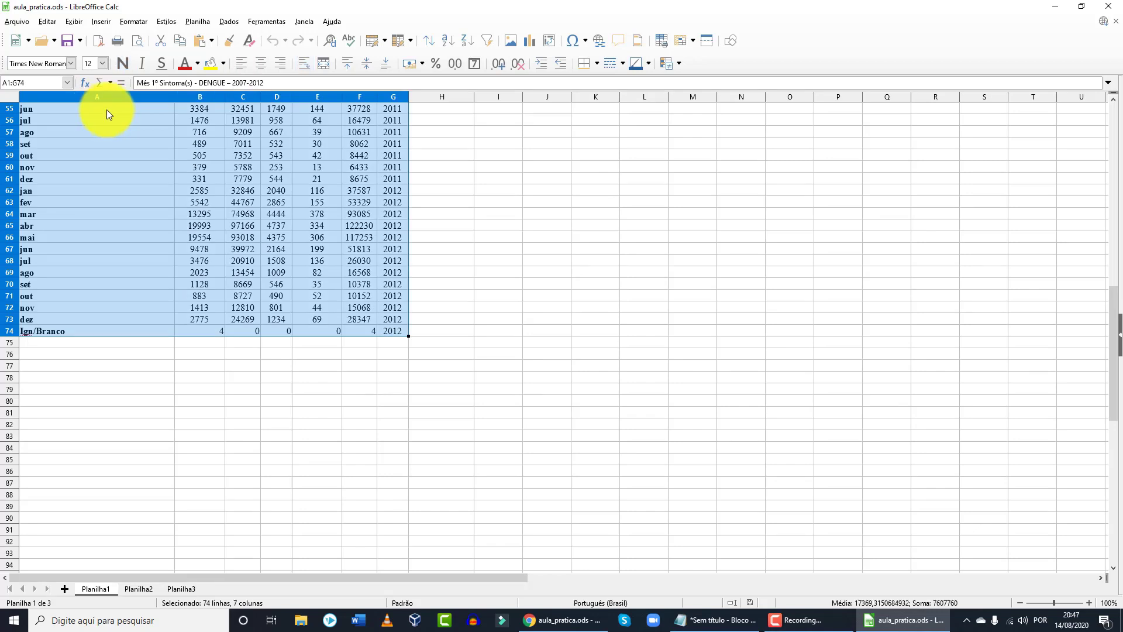
pyautogui.click(489, 44)
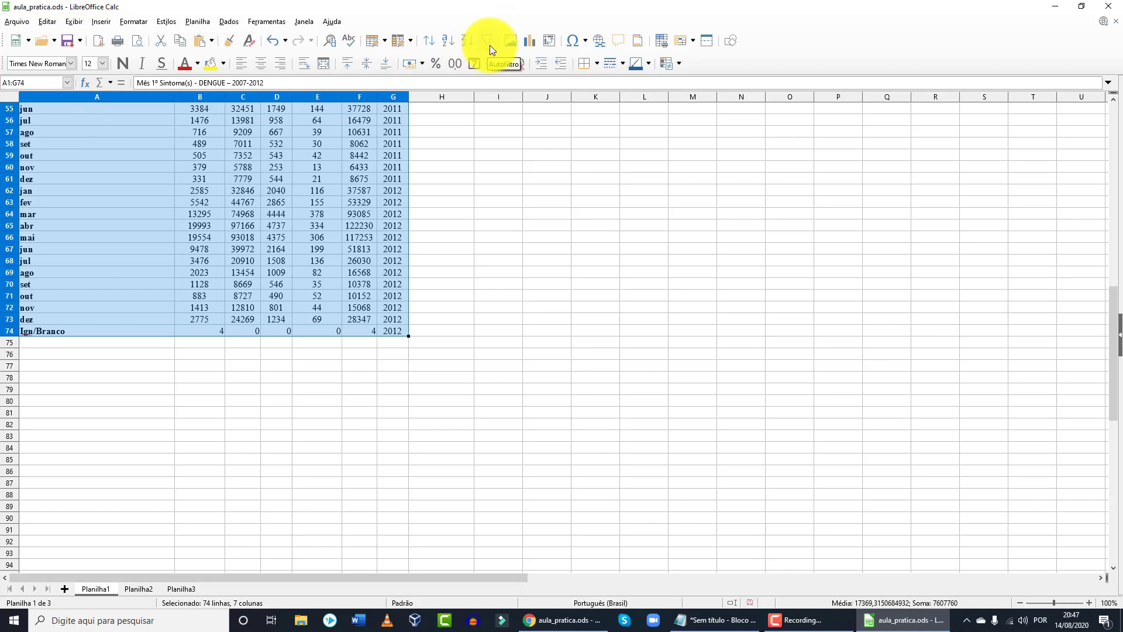
pyautogui.scroll(1, 486, 133)
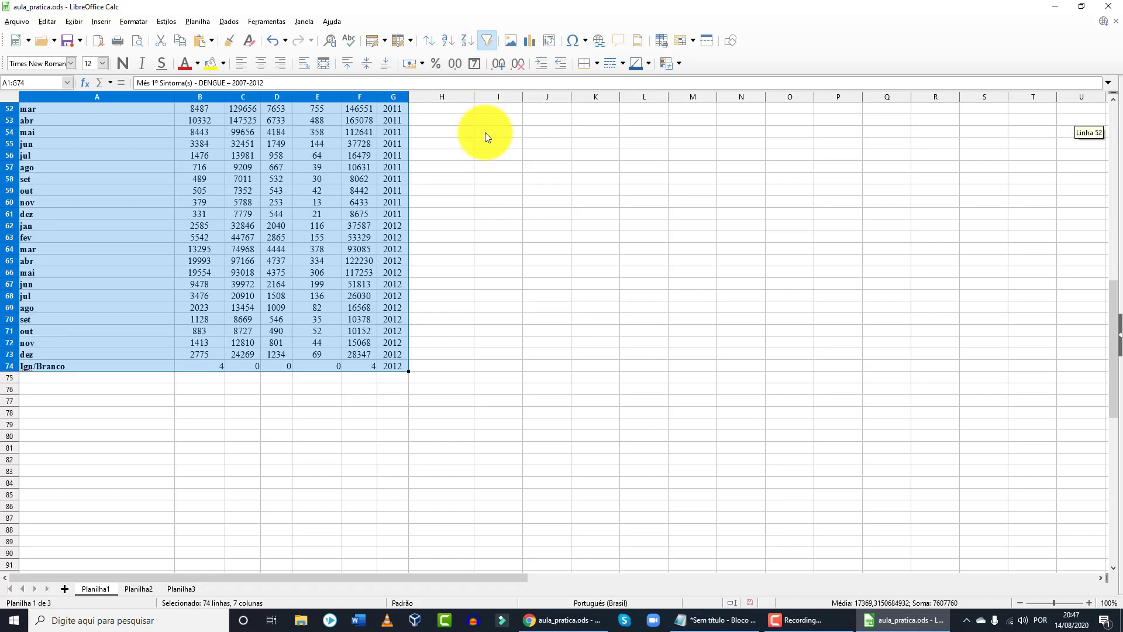
pyautogui.scroll(17, 486, 132)
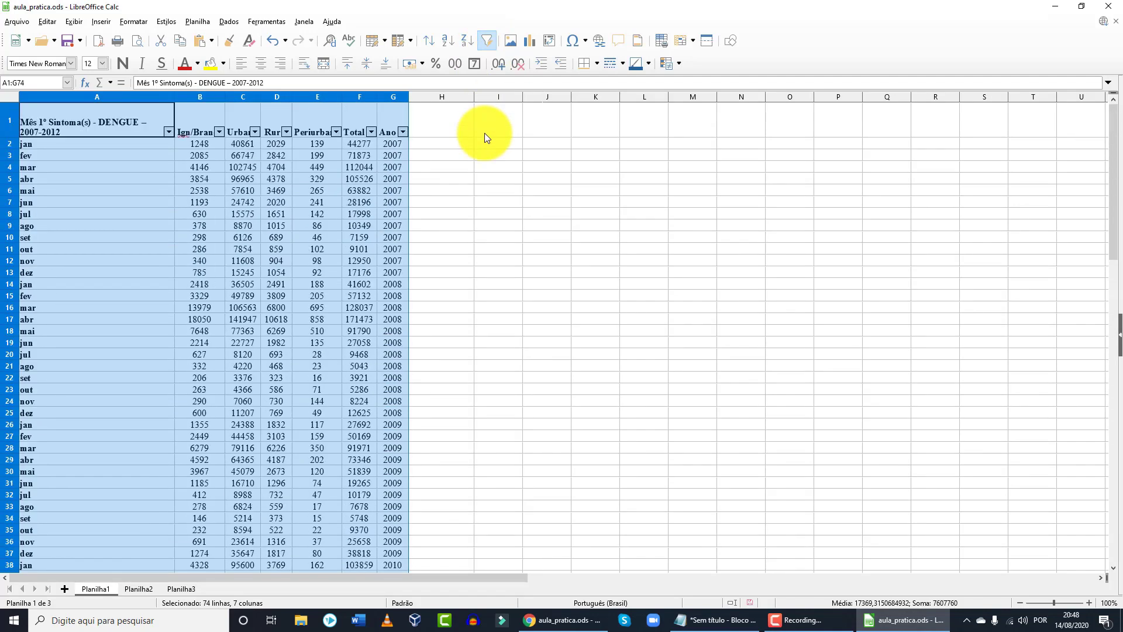
pyautogui.click(443, 125)
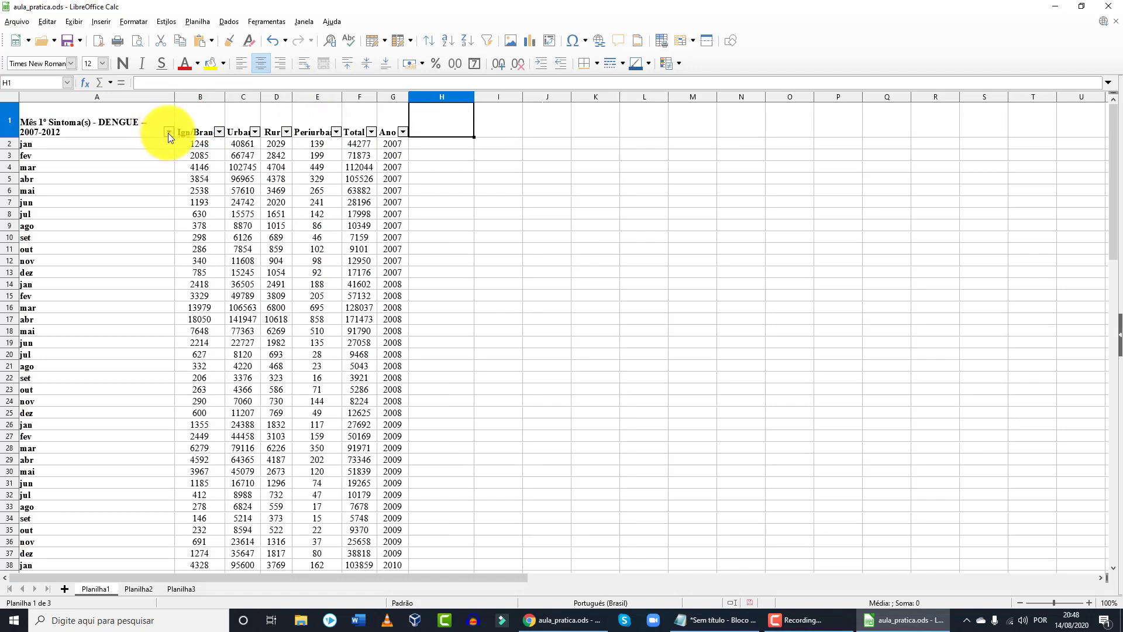
# Filter the Ano column to show only 2007, and restore all years.
pyautogui.click(404, 132)
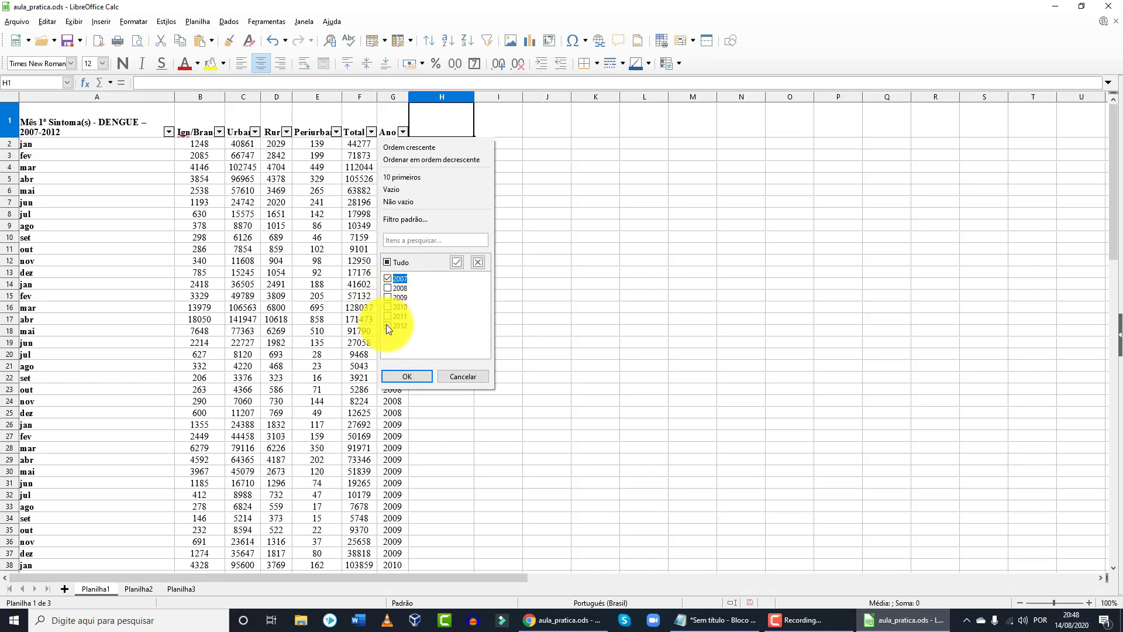
pyautogui.click(407, 376)
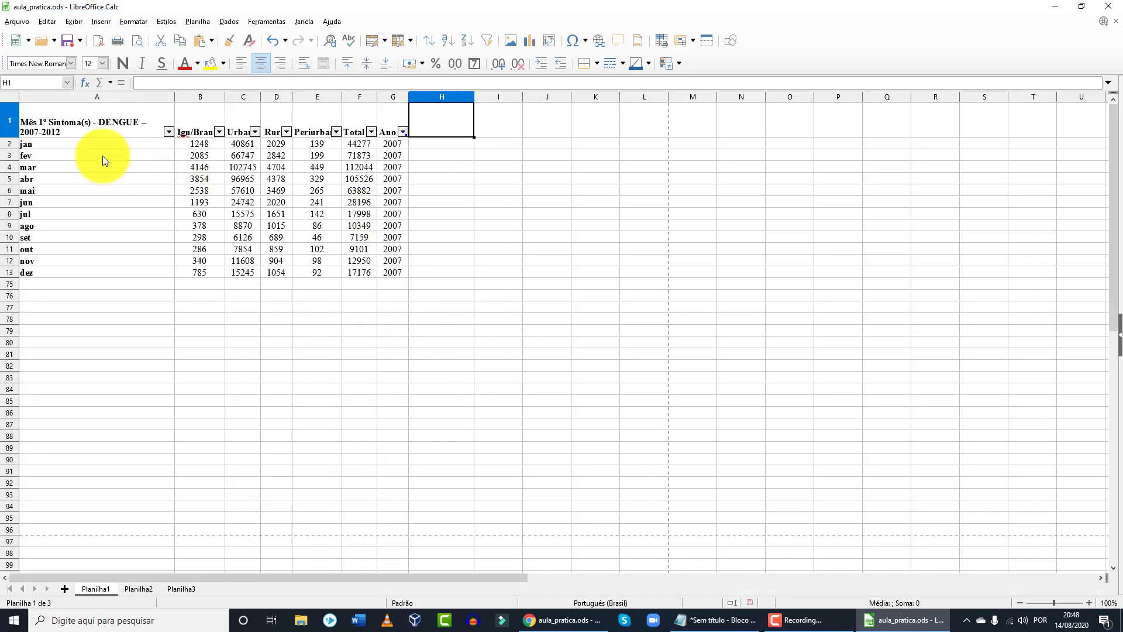
pyautogui.click(402, 132)
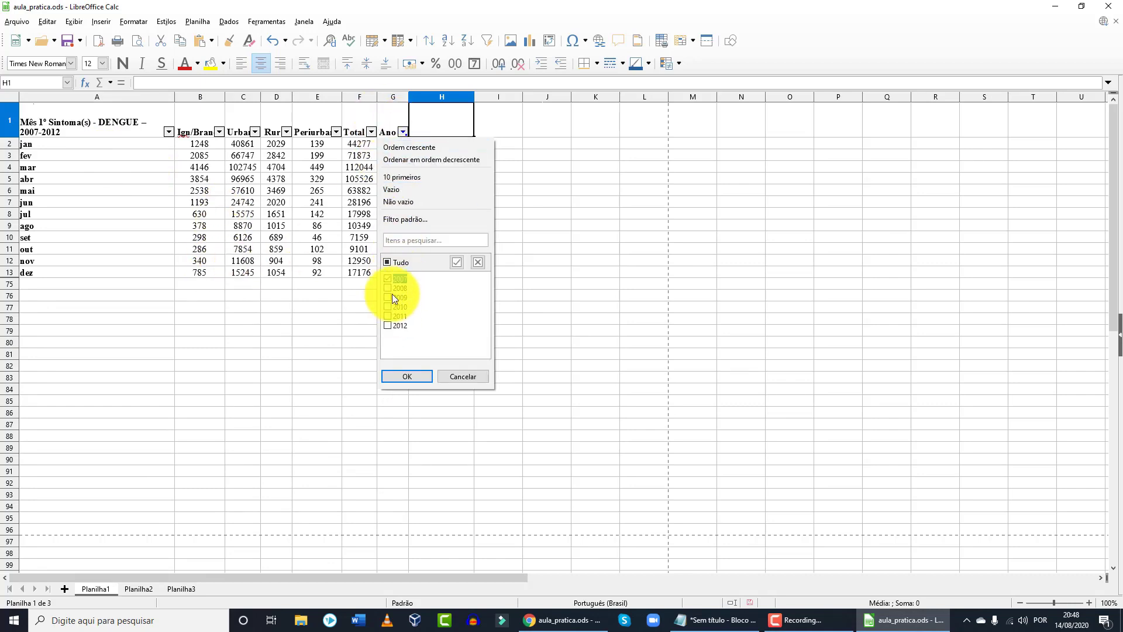
pyautogui.click(416, 374)
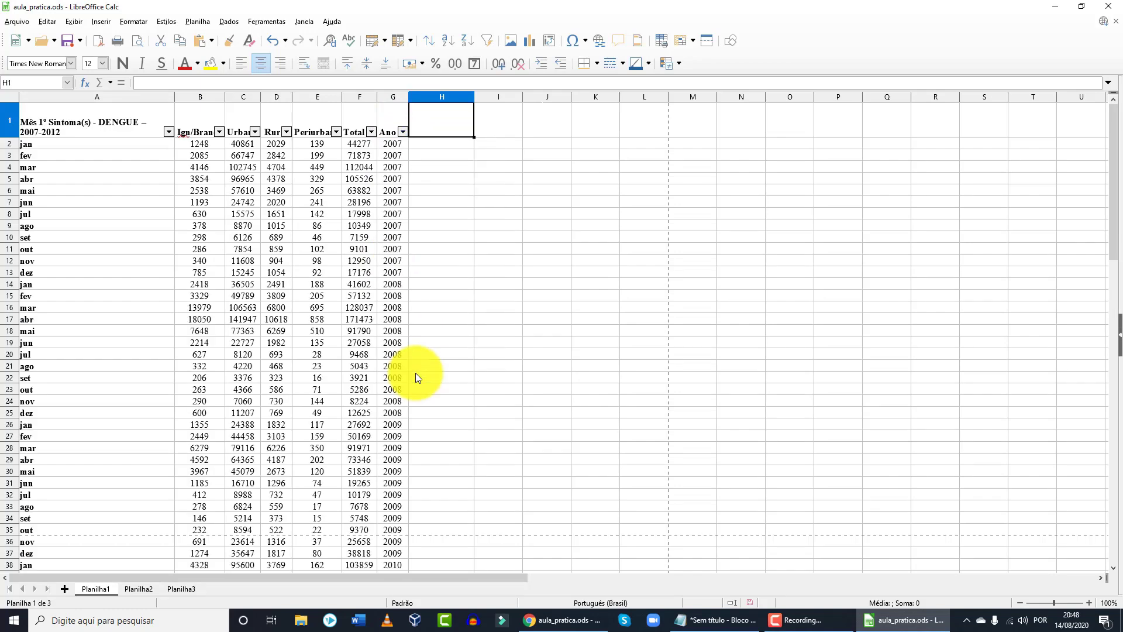
pyautogui.scroll(-1, 414, 340)
pyautogui.scroll(-5, 414, 341)
pyautogui.scroll(6, 412, 335)
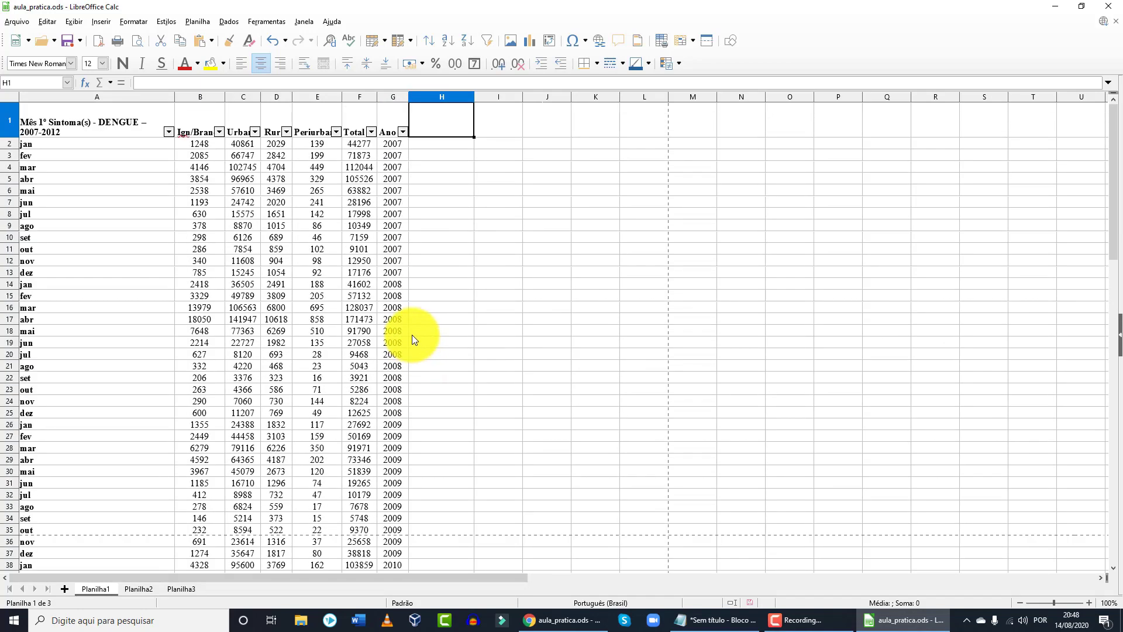
# Filter the month column to show only ago for every year, and restore all months.
pyautogui.click(168, 132)
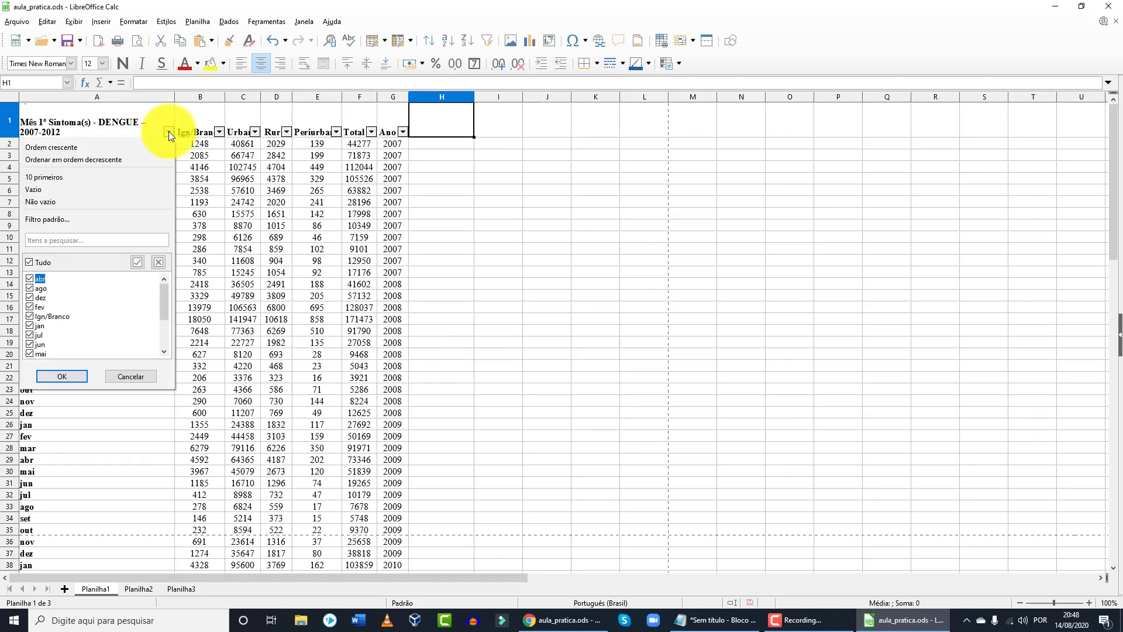
pyautogui.click(30, 262)
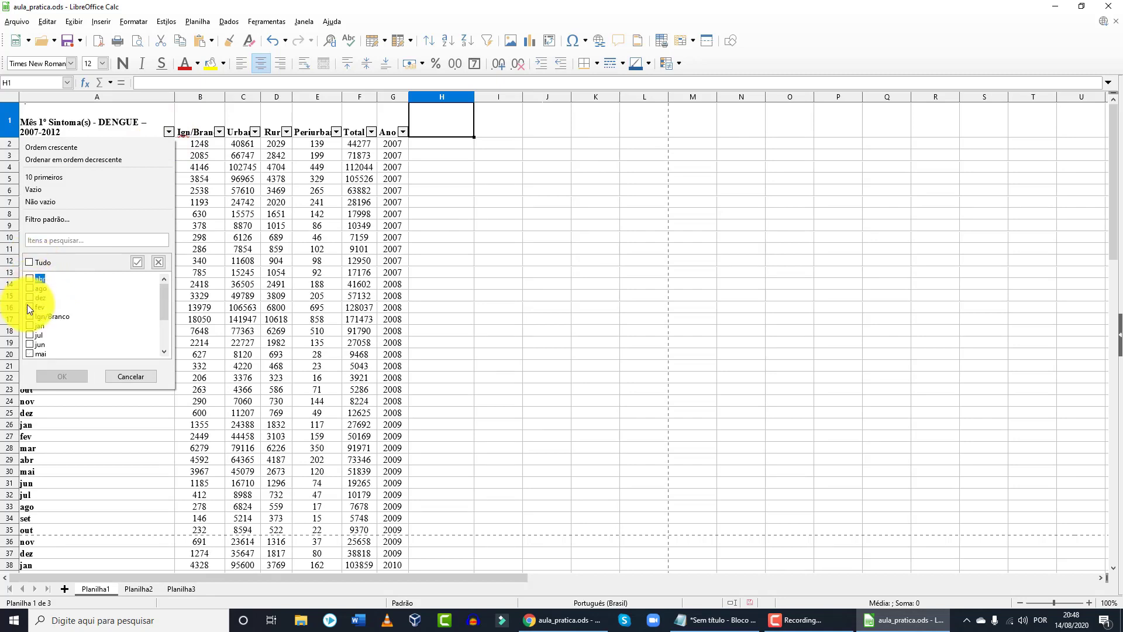
pyautogui.click(29, 289)
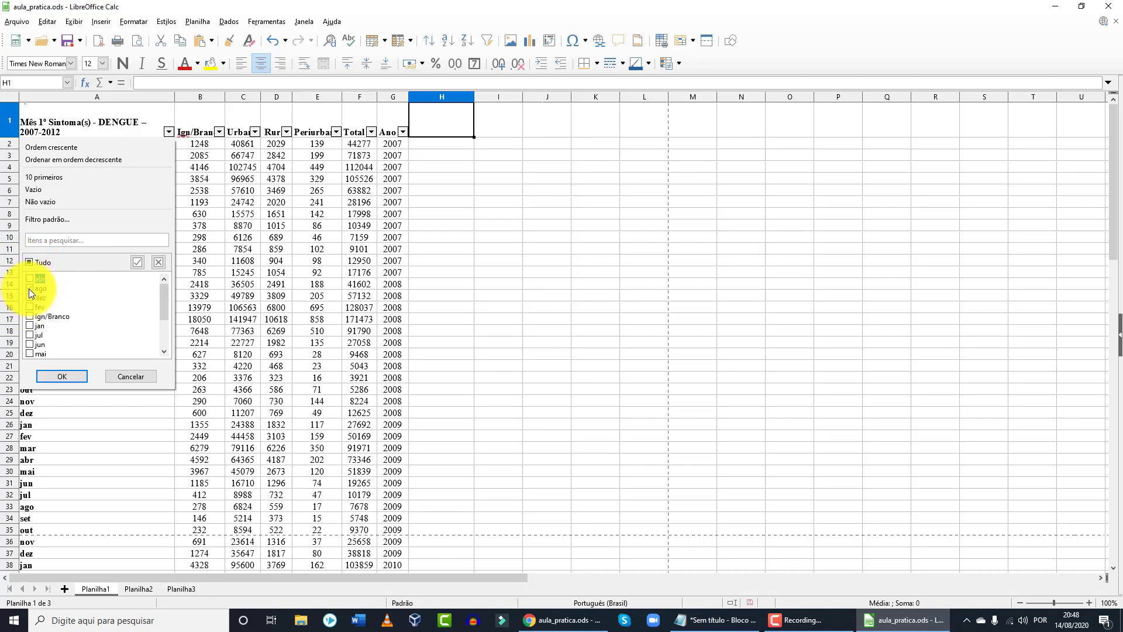
pyautogui.click(75, 377)
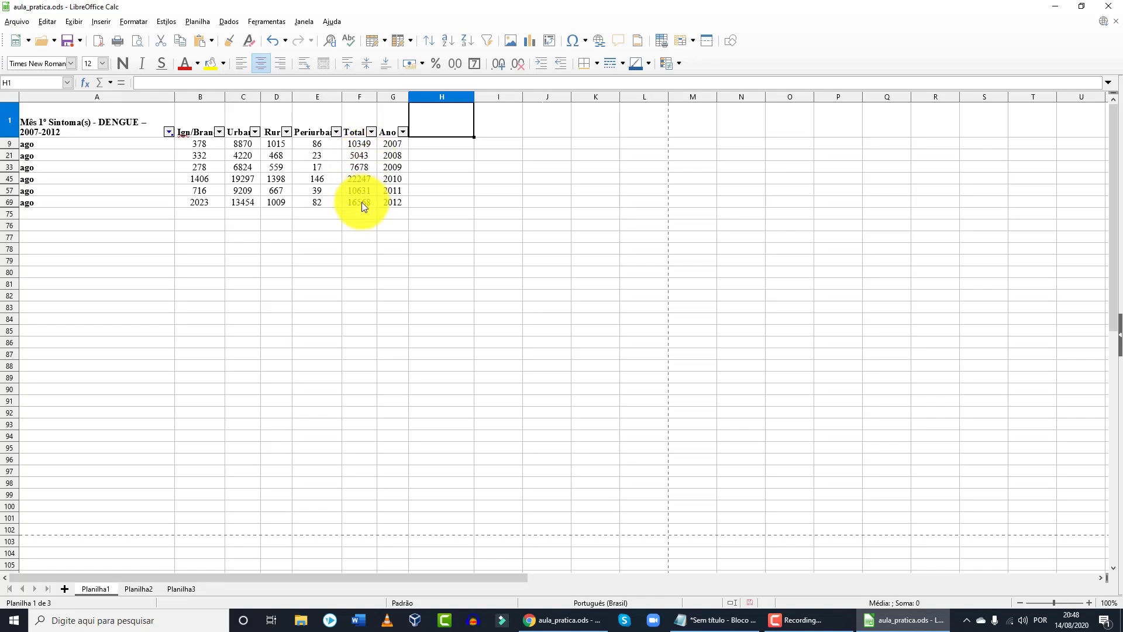
pyautogui.click(169, 131)
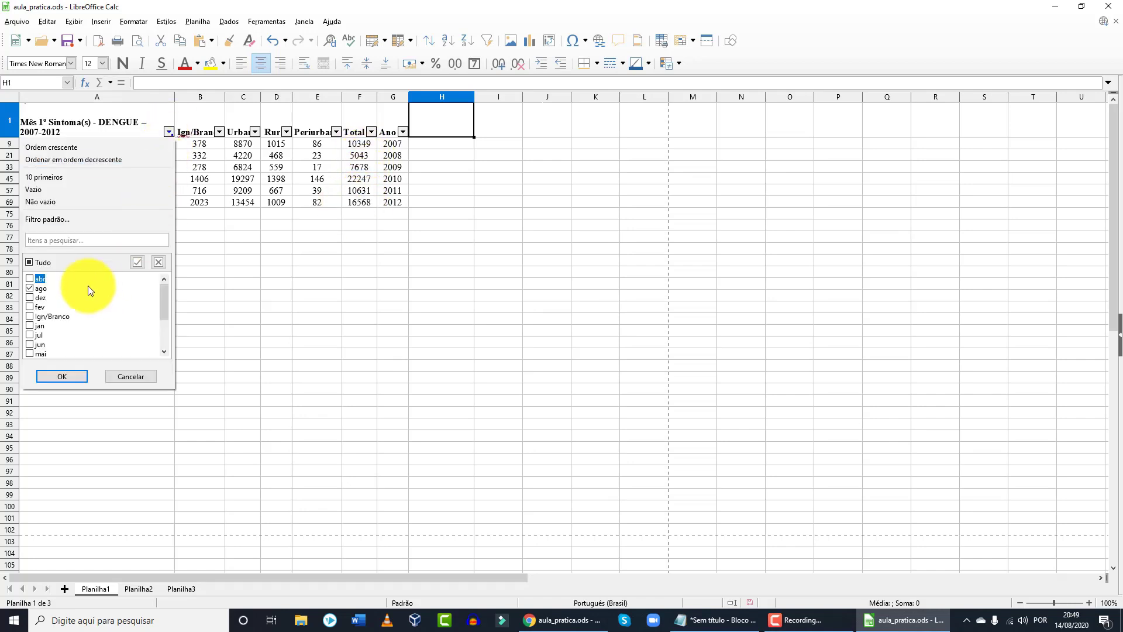
pyautogui.click(71, 377)
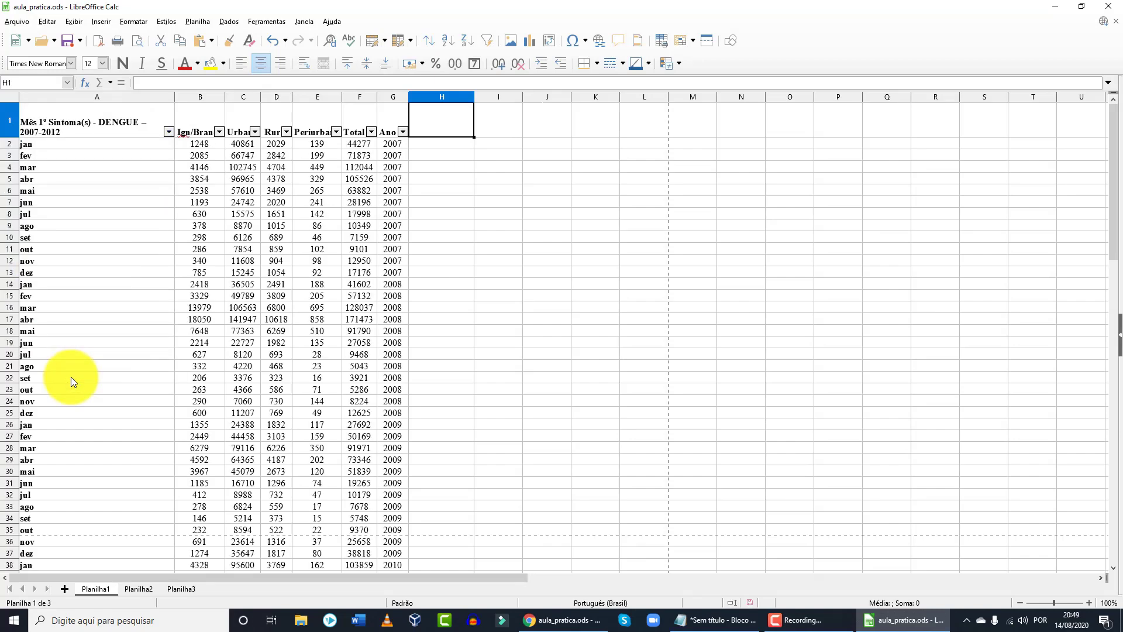
# Select the full table A1:G74 again and turn off its AutoFilter.
pyautogui.click(110, 119)
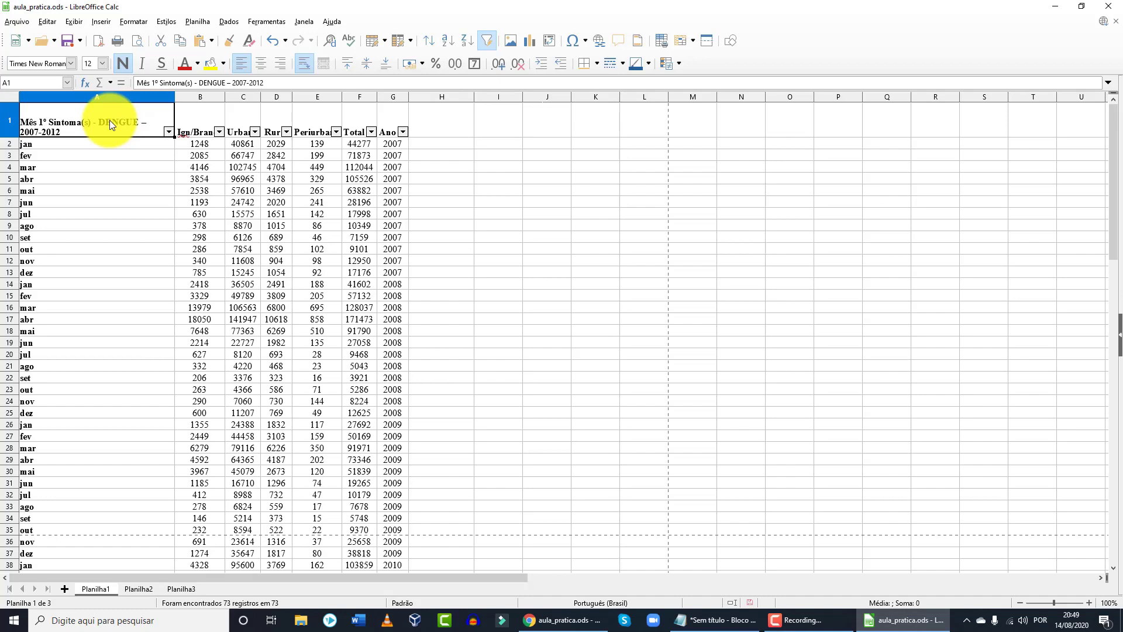
pyautogui.hotkey('ctrl', 'shift', 'Down')
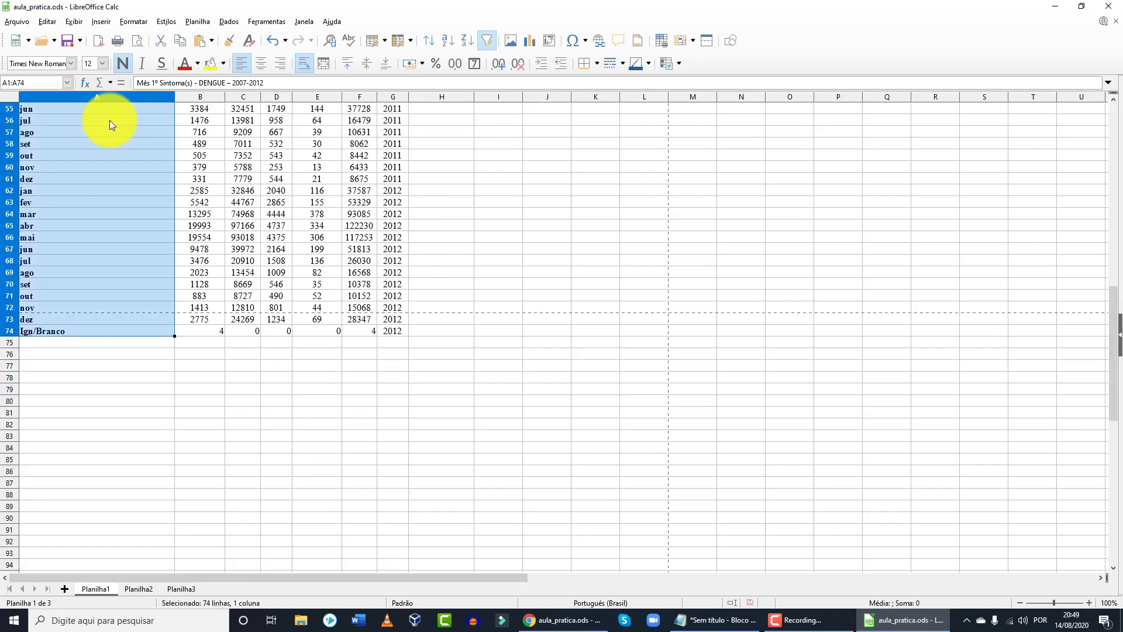
pyautogui.hotkey('ctrl', 'shift', 'Right')
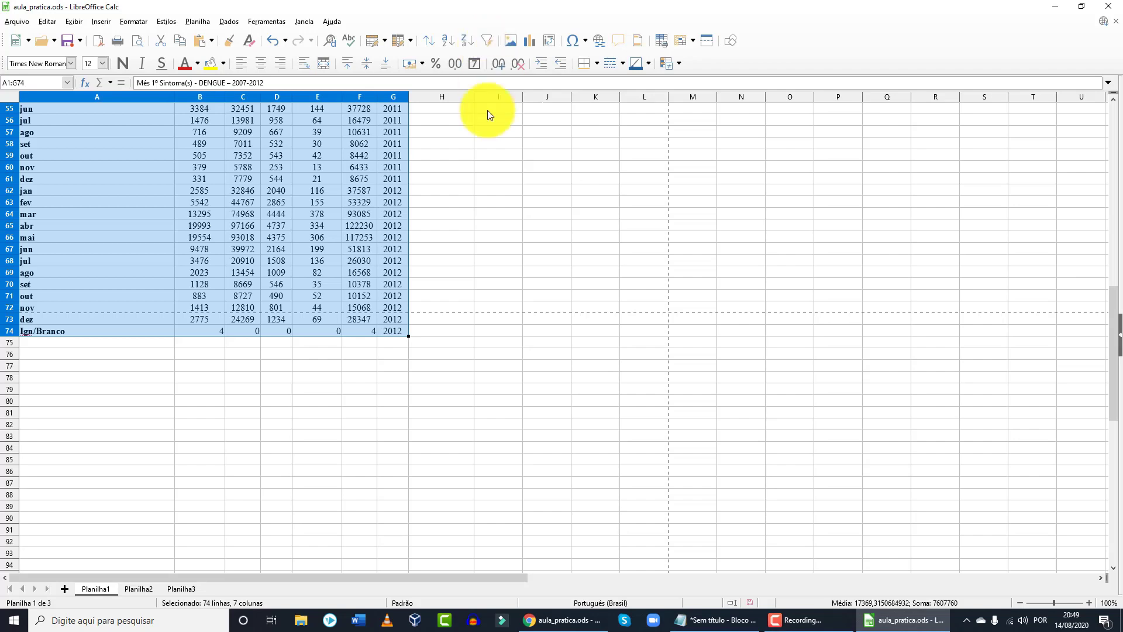
# Select the whole dengue table A1:G74 and start a pivot table using the current selection as its source.
pyautogui.scroll(18, 469, 187)
pyautogui.click(434, 110)
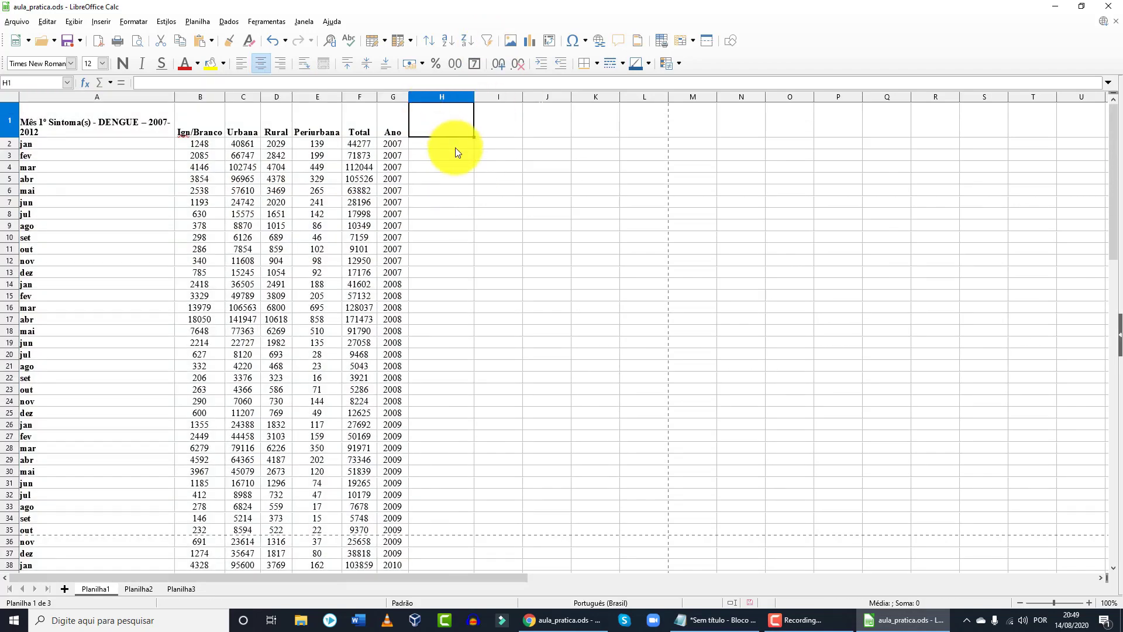
pyautogui.click(149, 126)
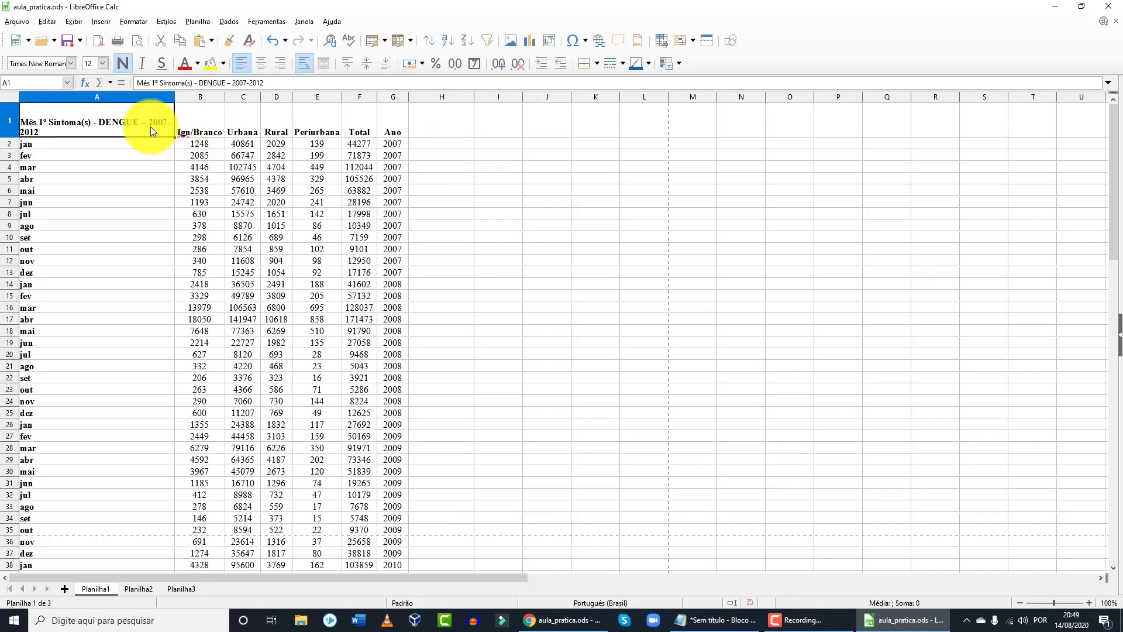
pyautogui.hotkey('ctrl', 'shift', 'End')
pyautogui.scroll(18, 412, 202)
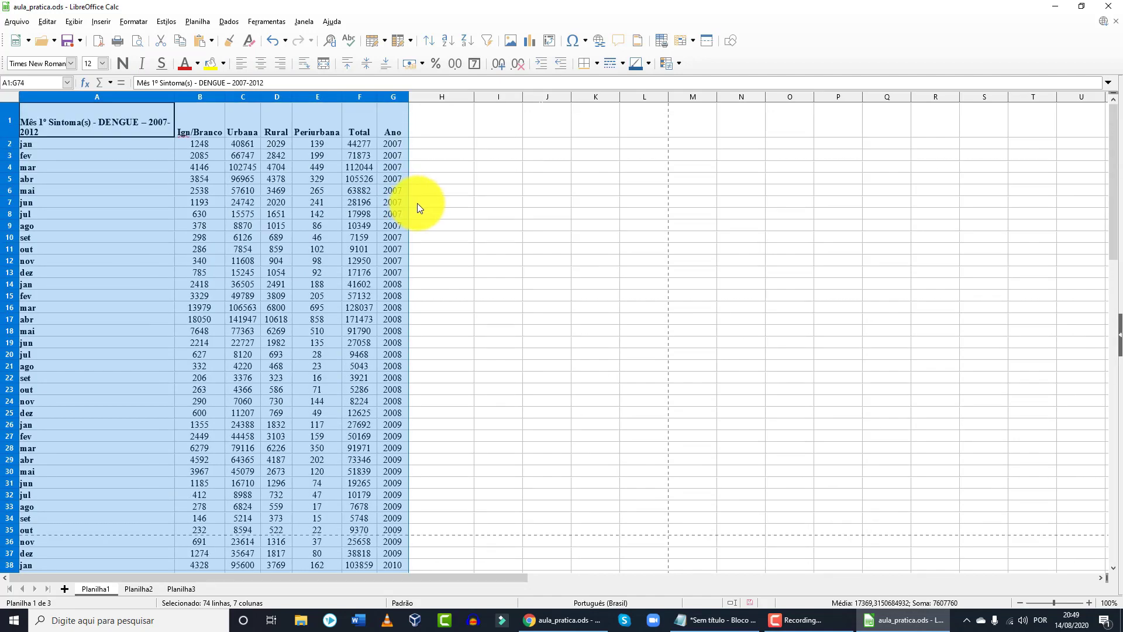
pyautogui.click(220, 22)
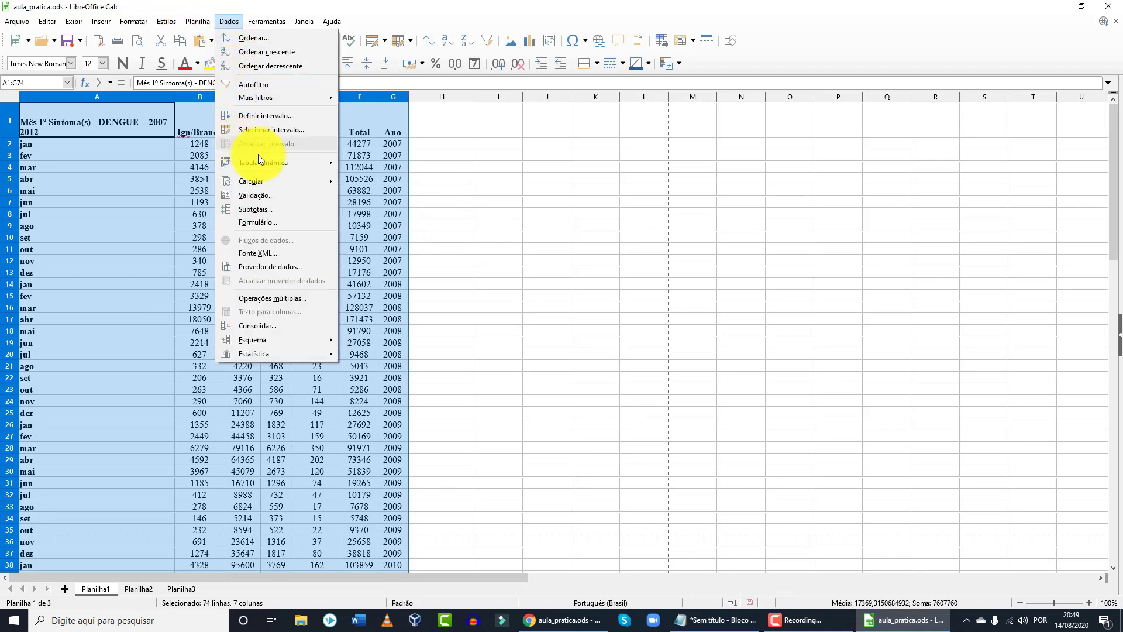
pyautogui.moveTo(271, 164)
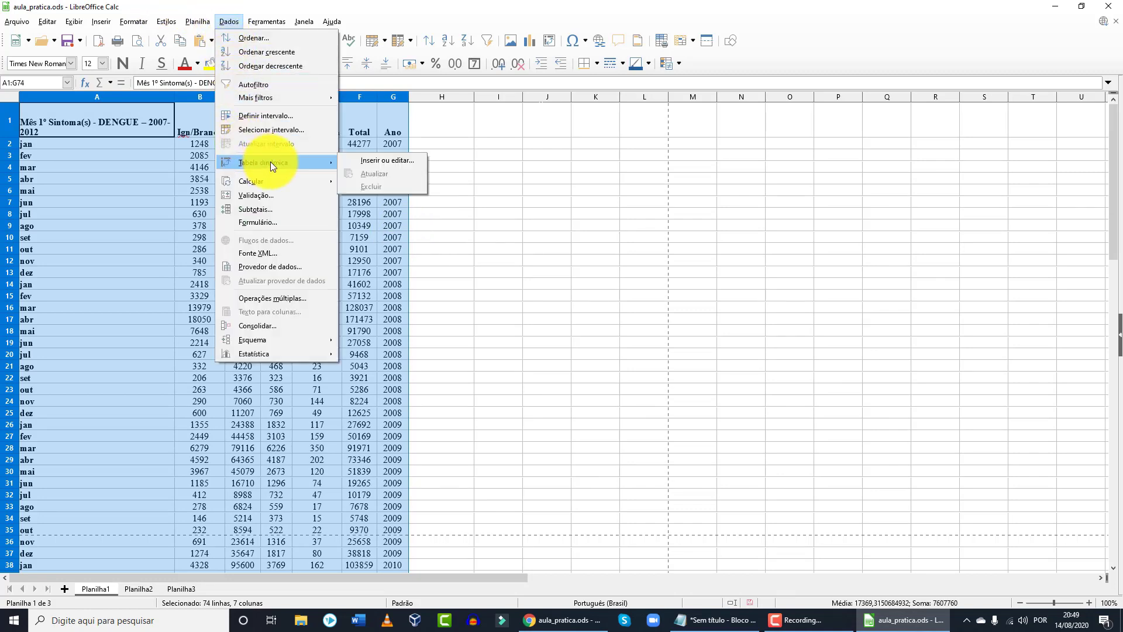
pyautogui.click(373, 159)
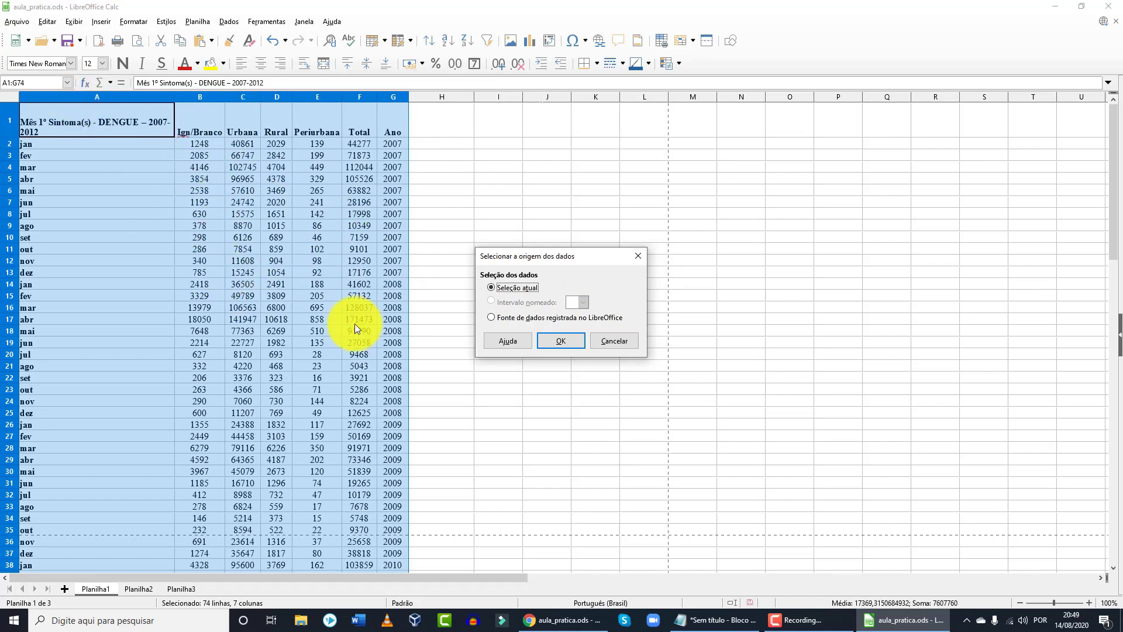
pyautogui.click(562, 341)
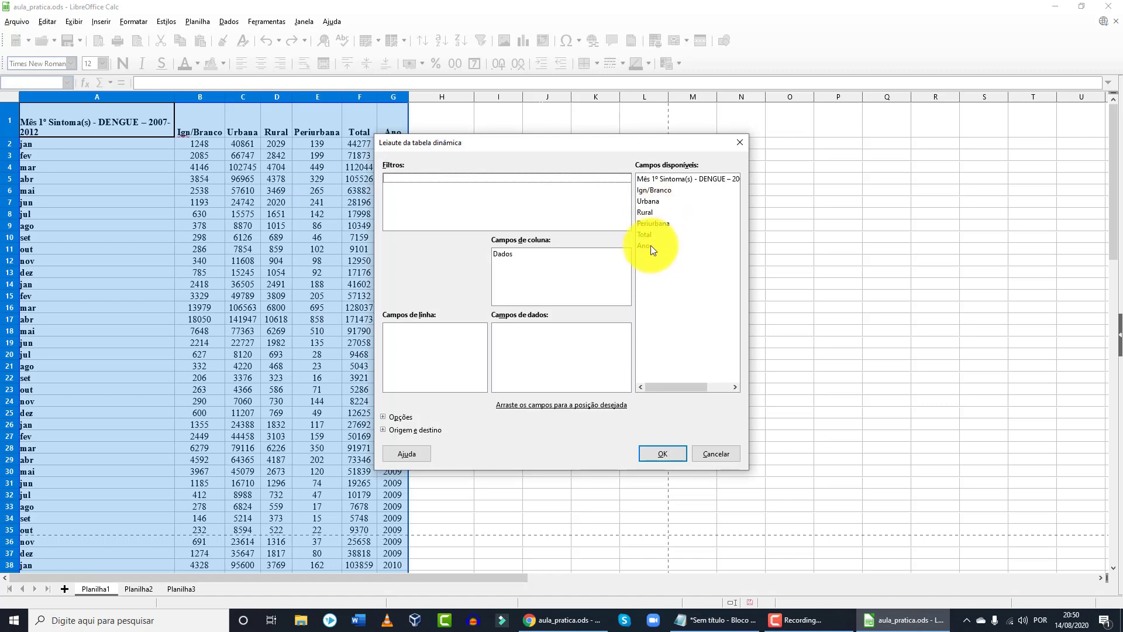
# Create the pivot table with the first-symptom month as row field, Ano as column field and the sum of Total as data.
pyautogui.moveTo(663, 183); pyautogui.dragTo(460, 341)
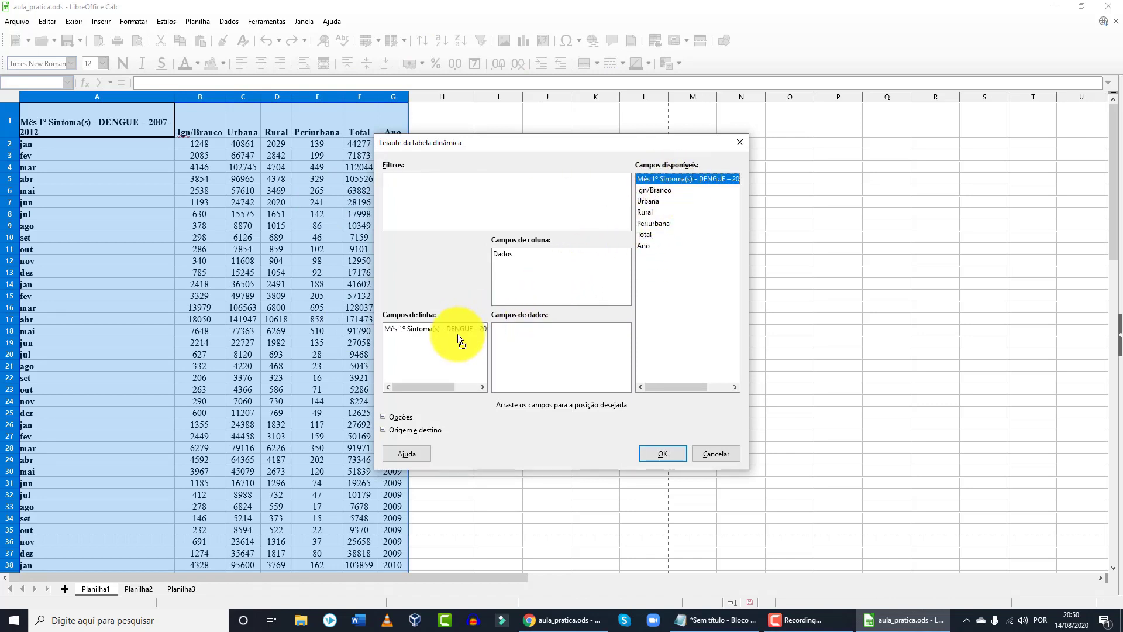
pyautogui.click(646, 246)
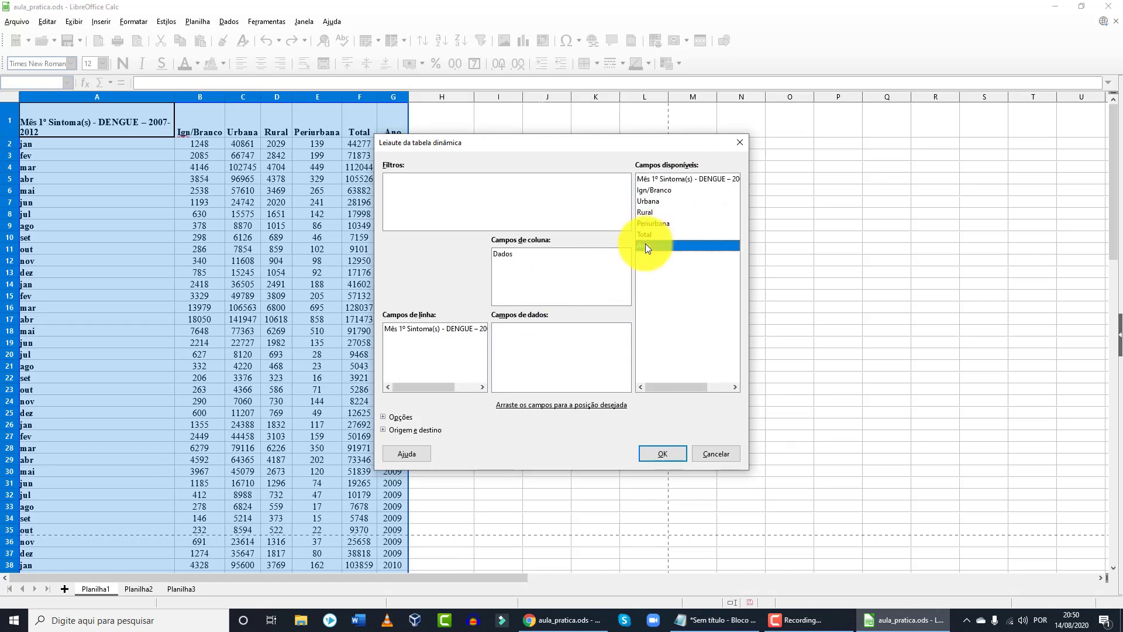
pyautogui.moveTo(652, 247); pyautogui.dragTo(575, 278)
pyautogui.click(655, 234)
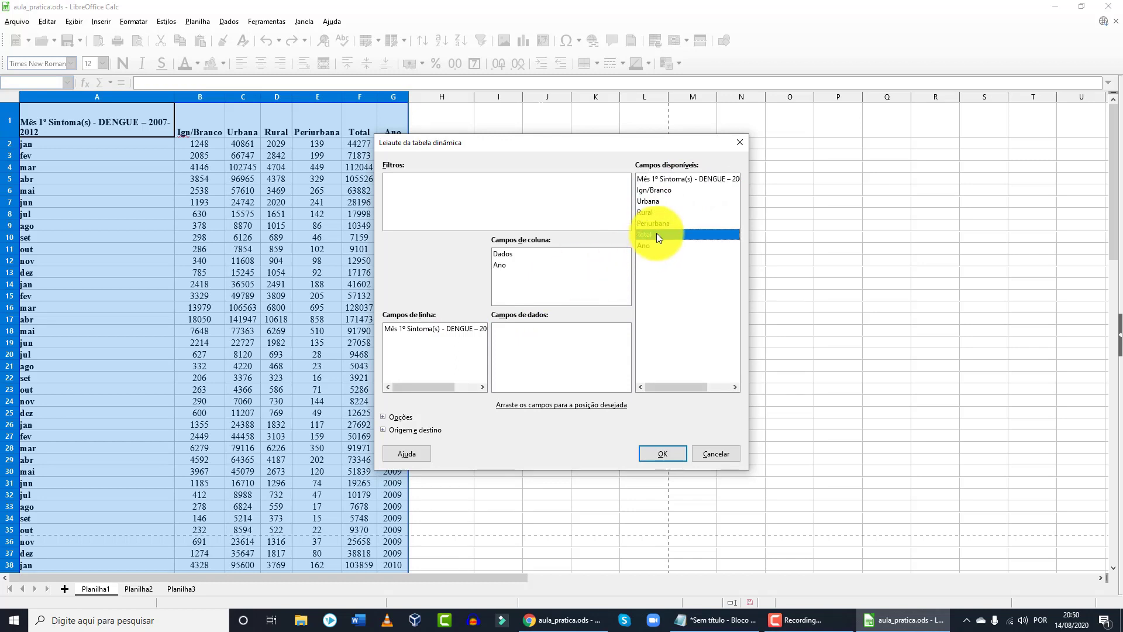
pyautogui.moveTo(656, 234); pyautogui.dragTo(569, 342)
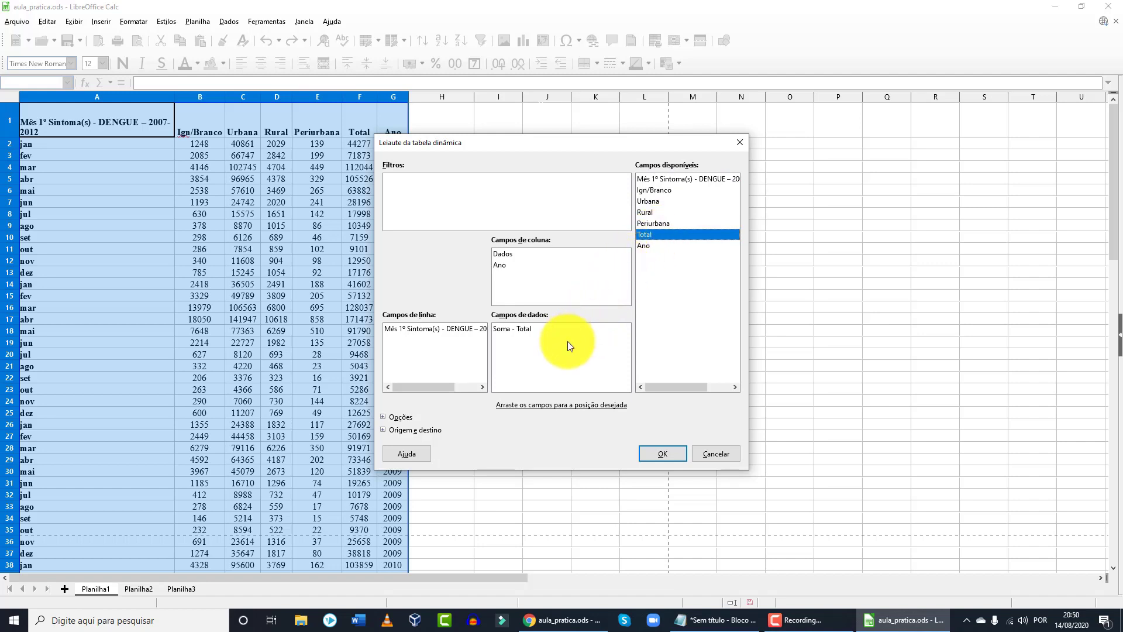
pyautogui.click(666, 452)
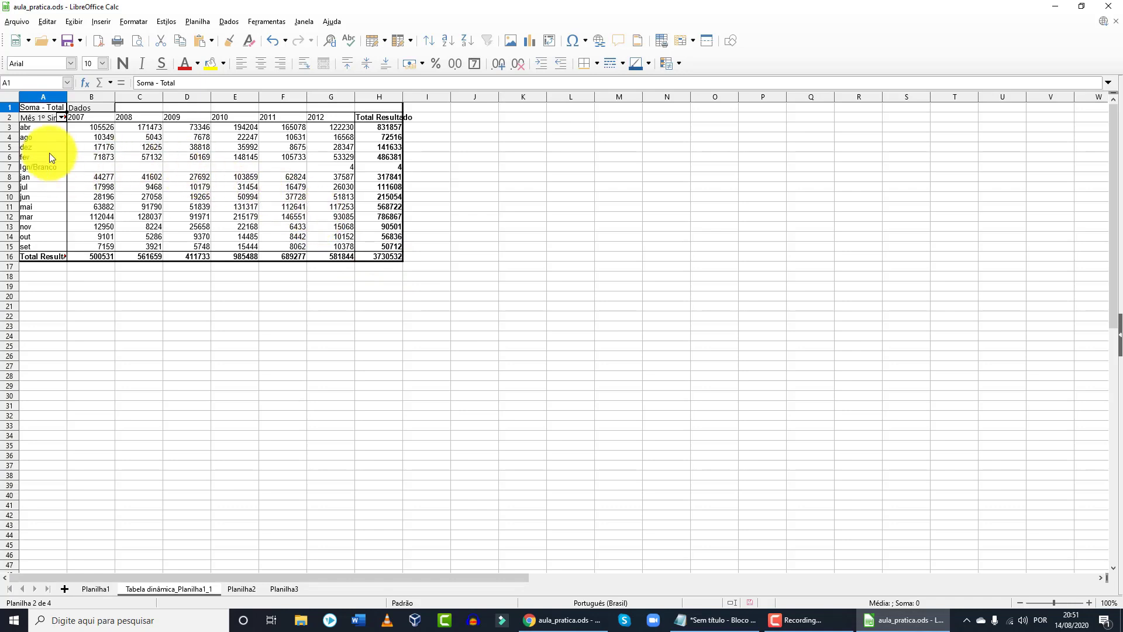
# Filter the pivot table's month field to exclude the Ign/Branco item.
pyautogui.click(60, 118)
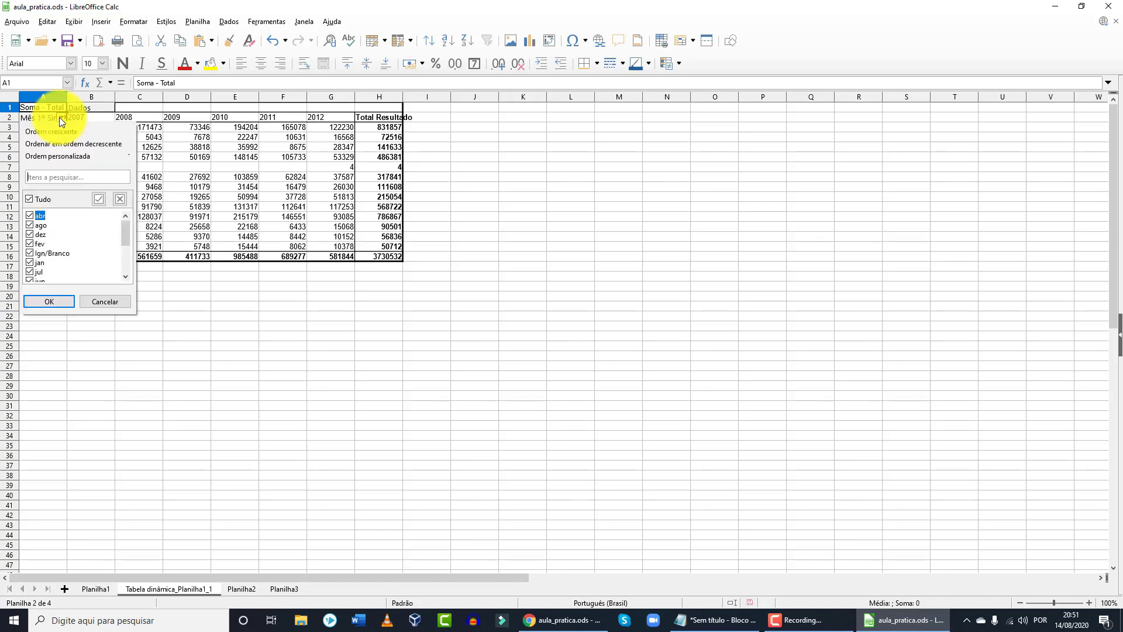
pyautogui.click(234, 294)
pyautogui.click(52, 166)
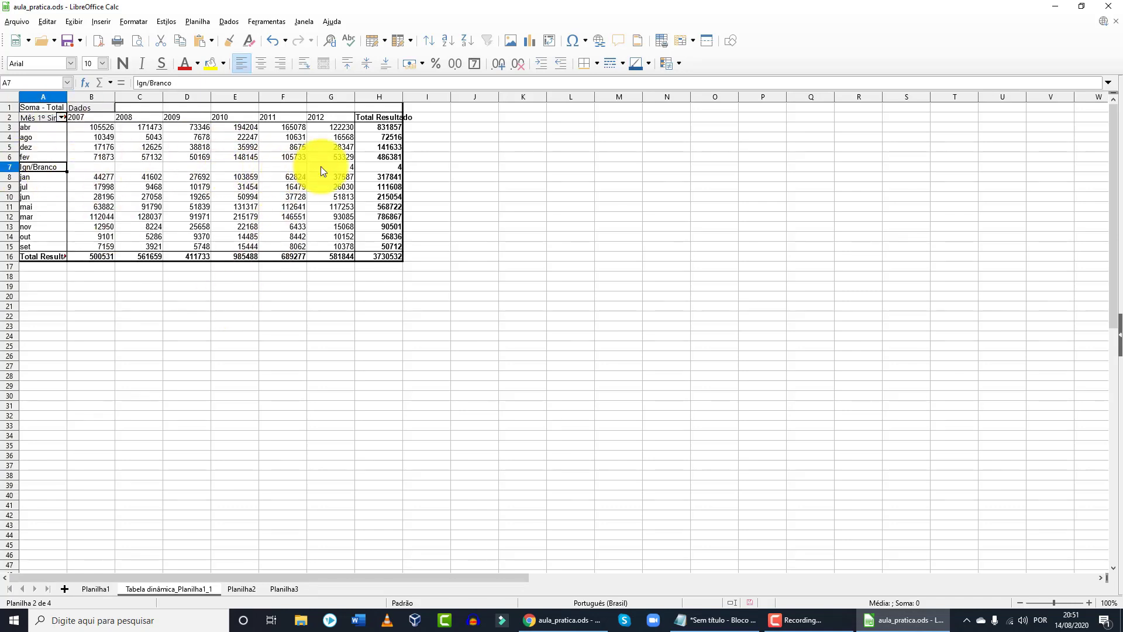
pyautogui.click(385, 166)
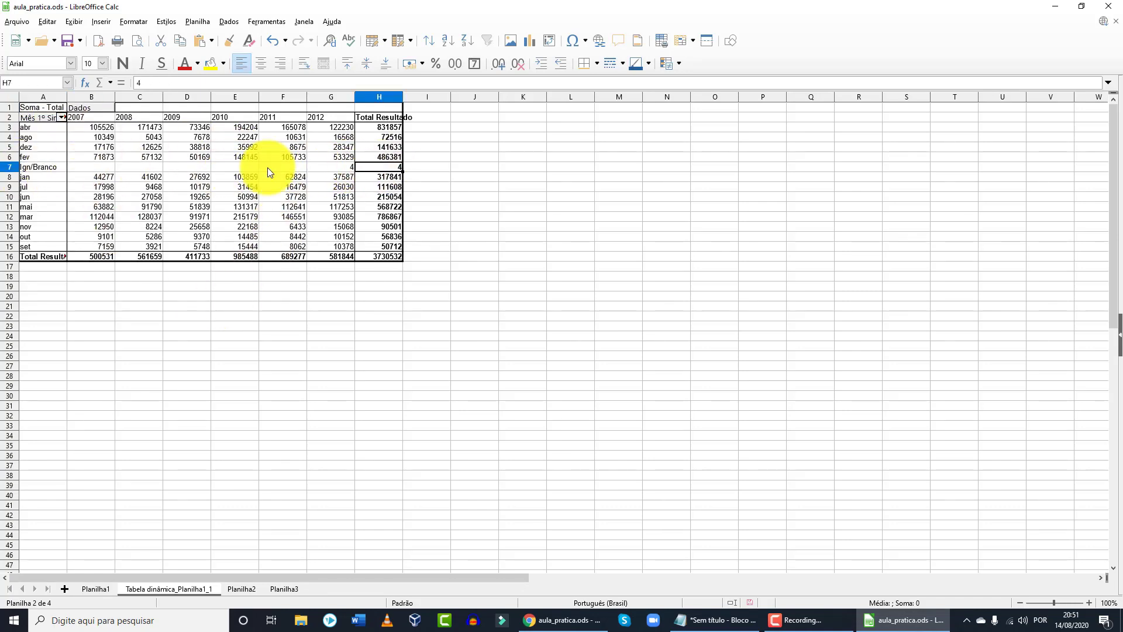
pyautogui.click(62, 117)
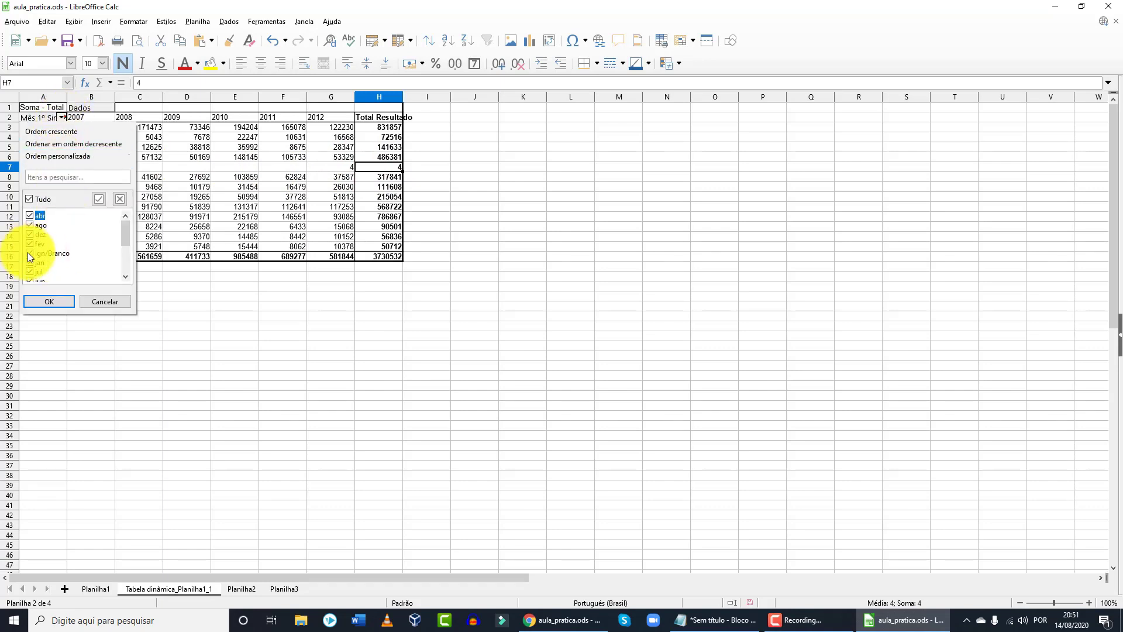
pyautogui.click(61, 303)
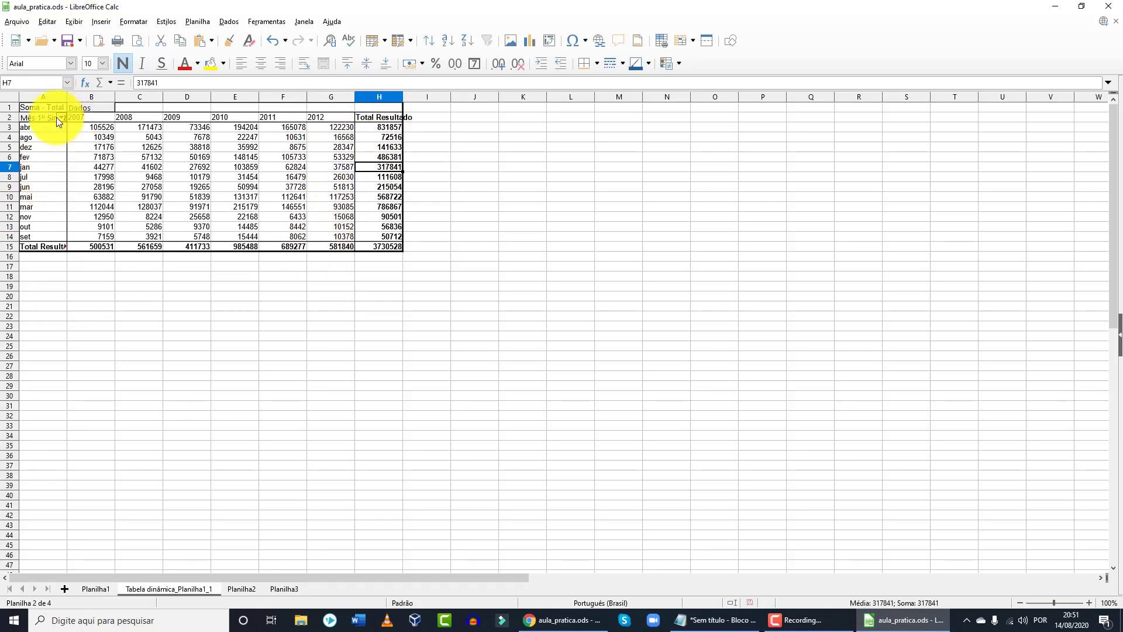
# Sort the pivot table's months by the custom order jan, fev, mar through dez.
pyautogui.click(35, 129)
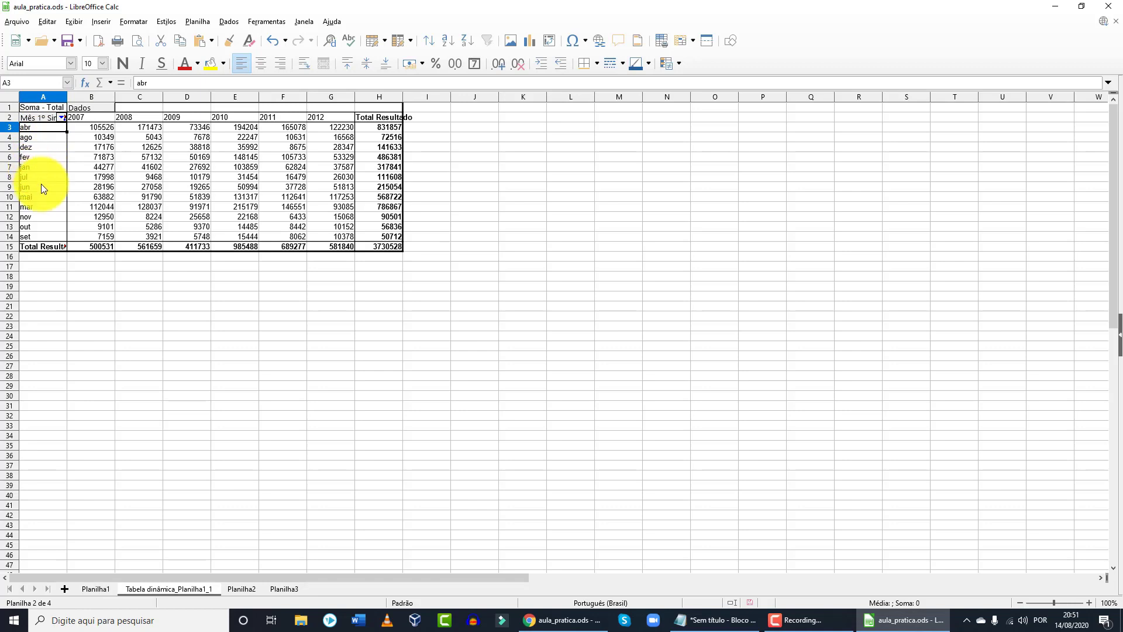
pyautogui.click(61, 118)
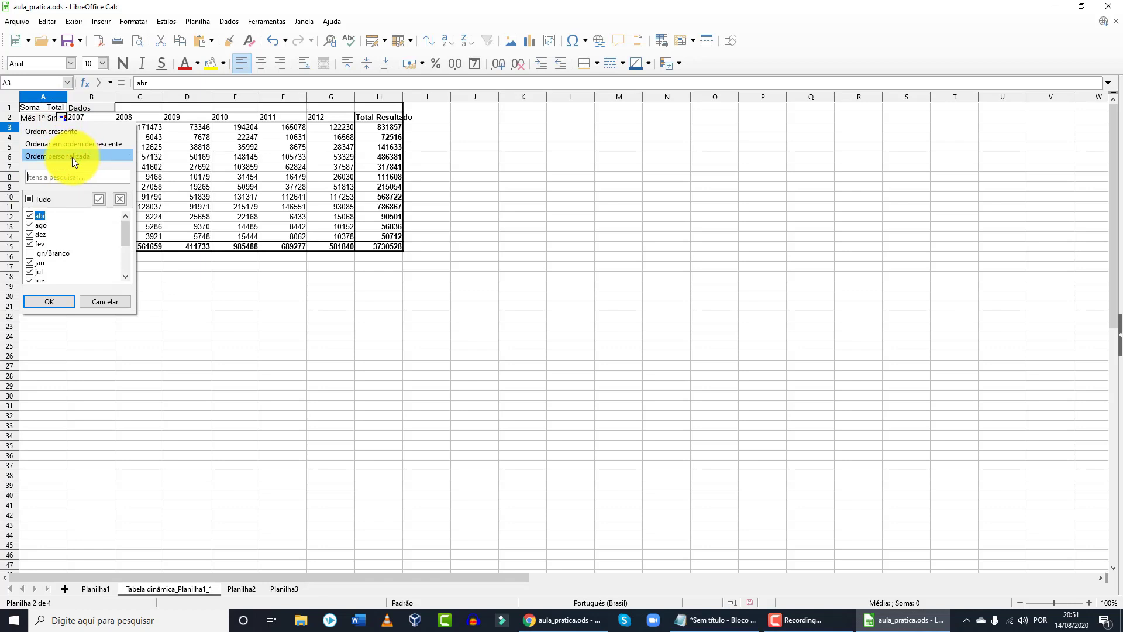
pyautogui.moveTo(65, 156)
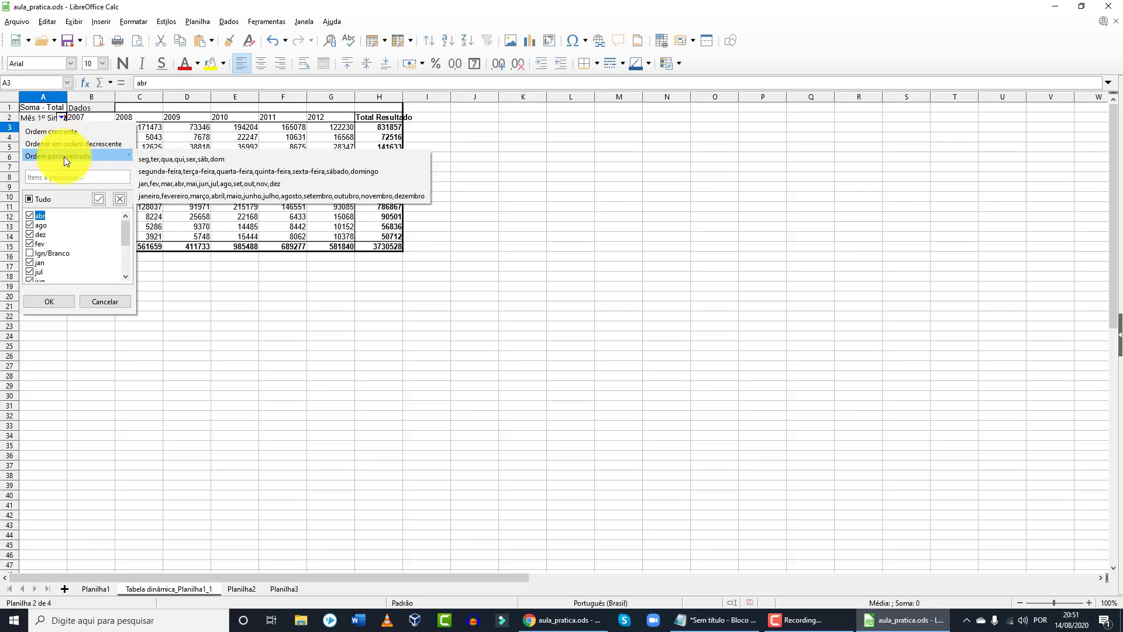
pyautogui.click(185, 184)
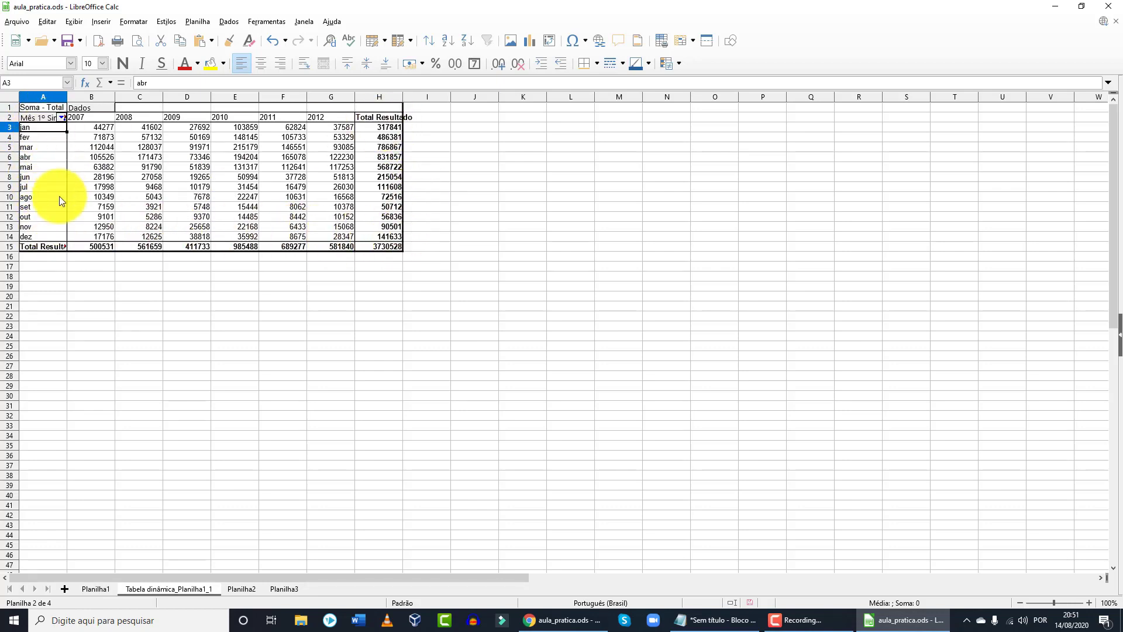
# Select the month and Total Resultado columns through row 14 and insert a normal column chart with realistic 3D appearance.
pyautogui.moveTo(45, 236); pyautogui.dragTo(40, 118)
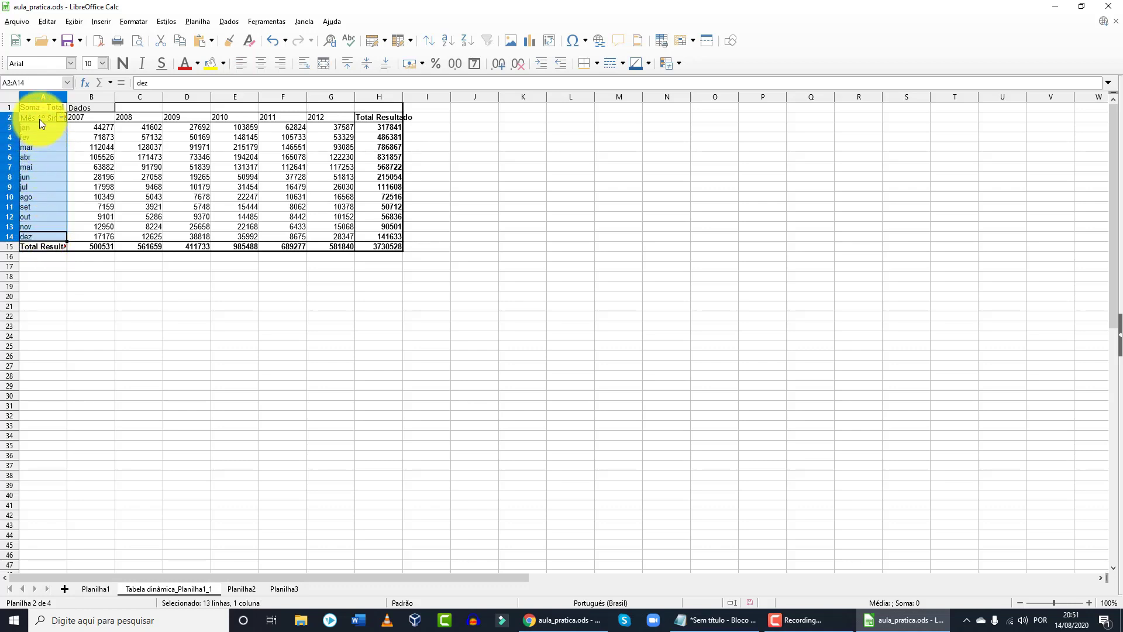
pyautogui.click(44, 234)
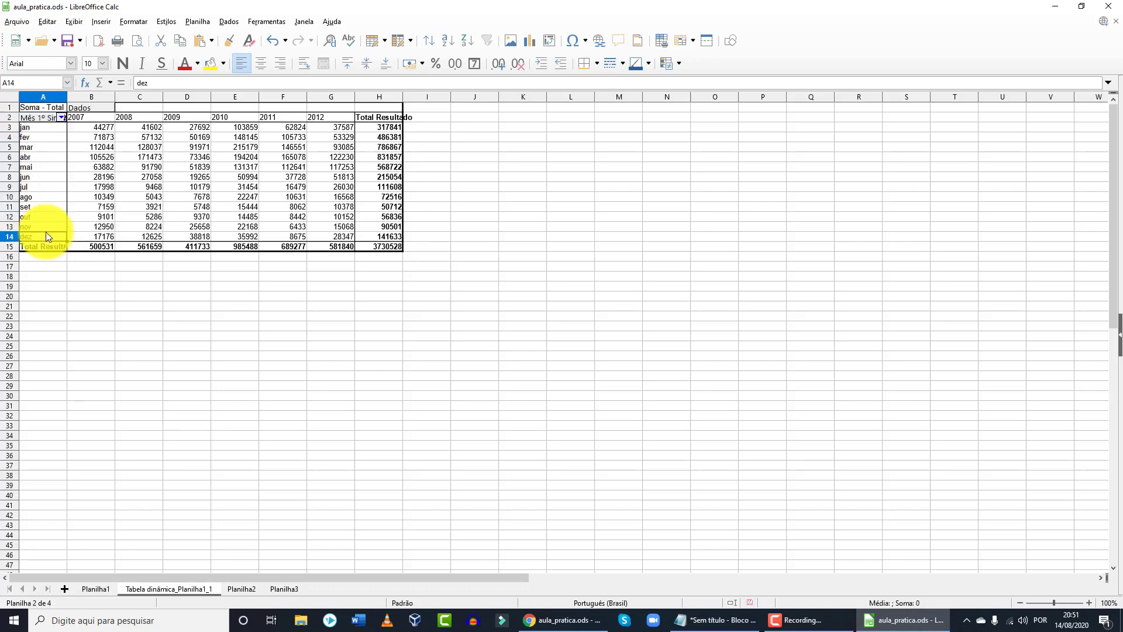
pyautogui.moveTo(40, 234); pyautogui.dragTo(52, 120)
pyautogui.keyDown('ctrl'); pyautogui.click(383, 238); pyautogui.keyUp('ctrl')
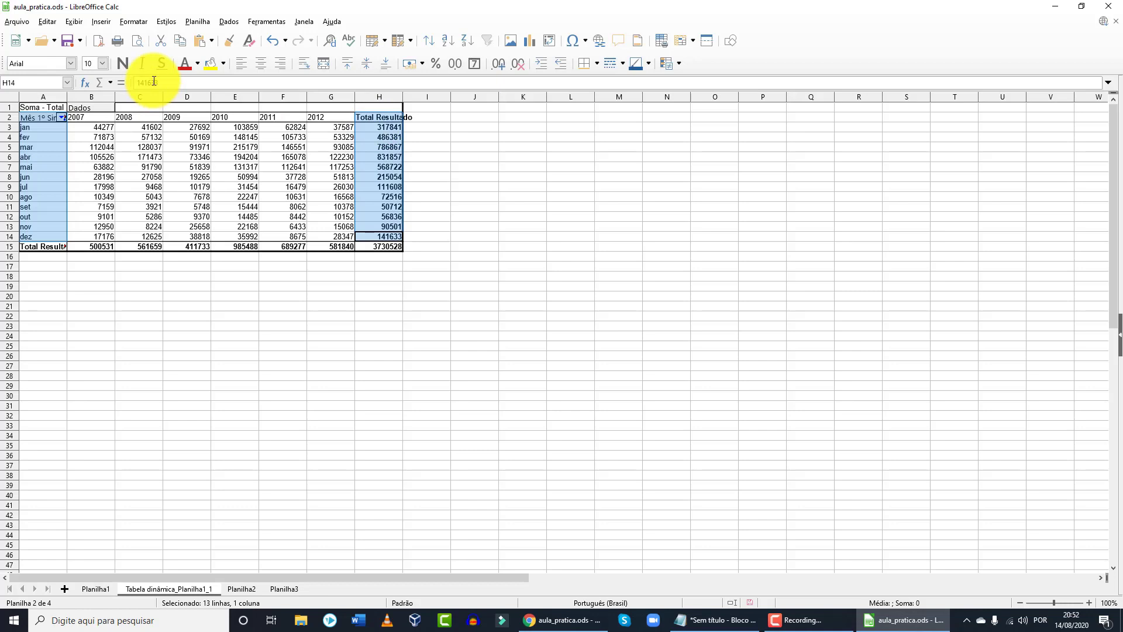
pyautogui.click(101, 22)
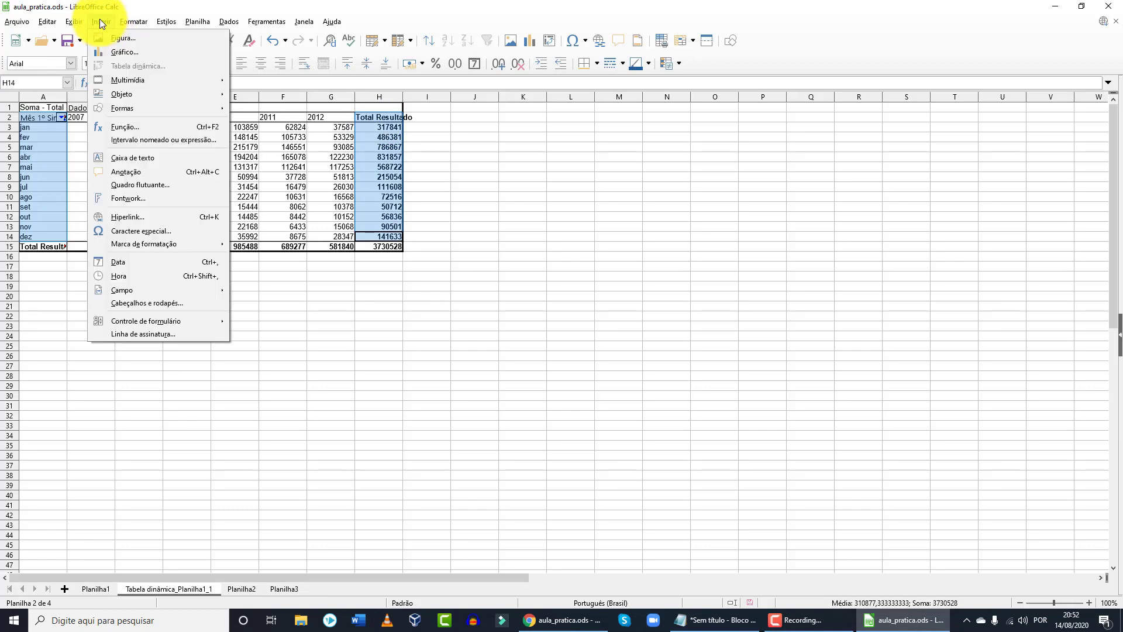
pyautogui.click(121, 51)
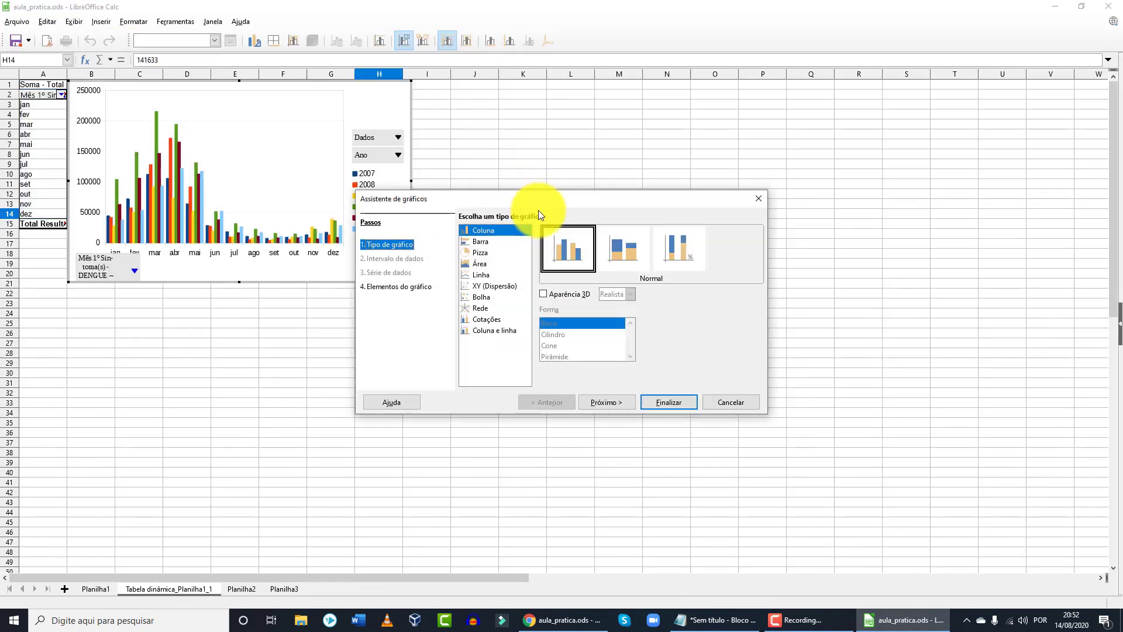
pyautogui.click(671, 402)
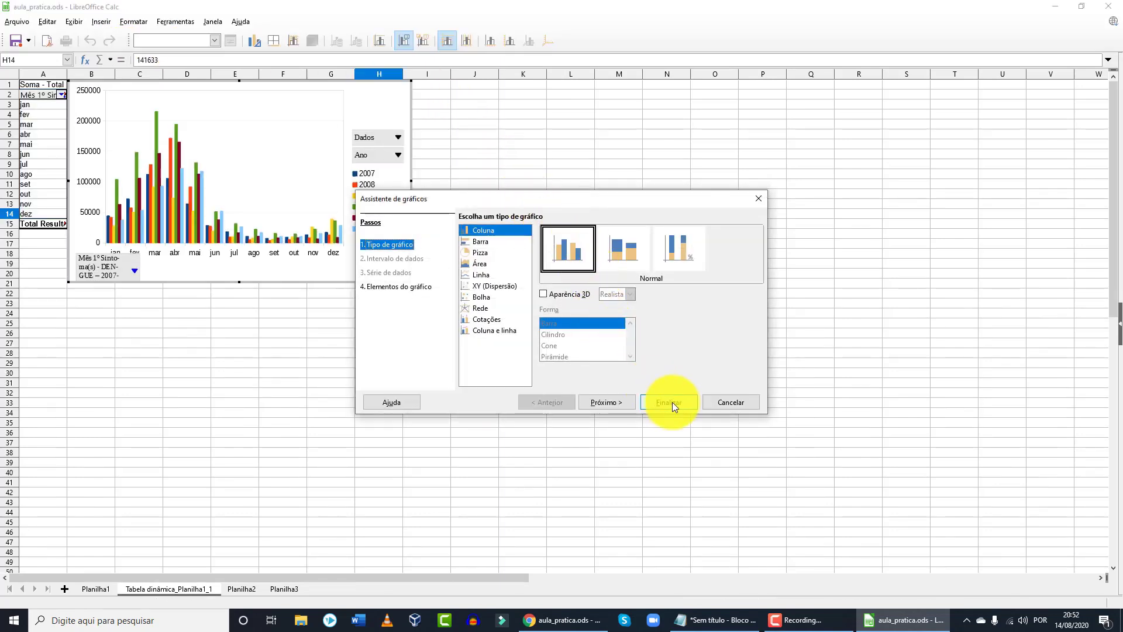
pyautogui.click(565, 294)
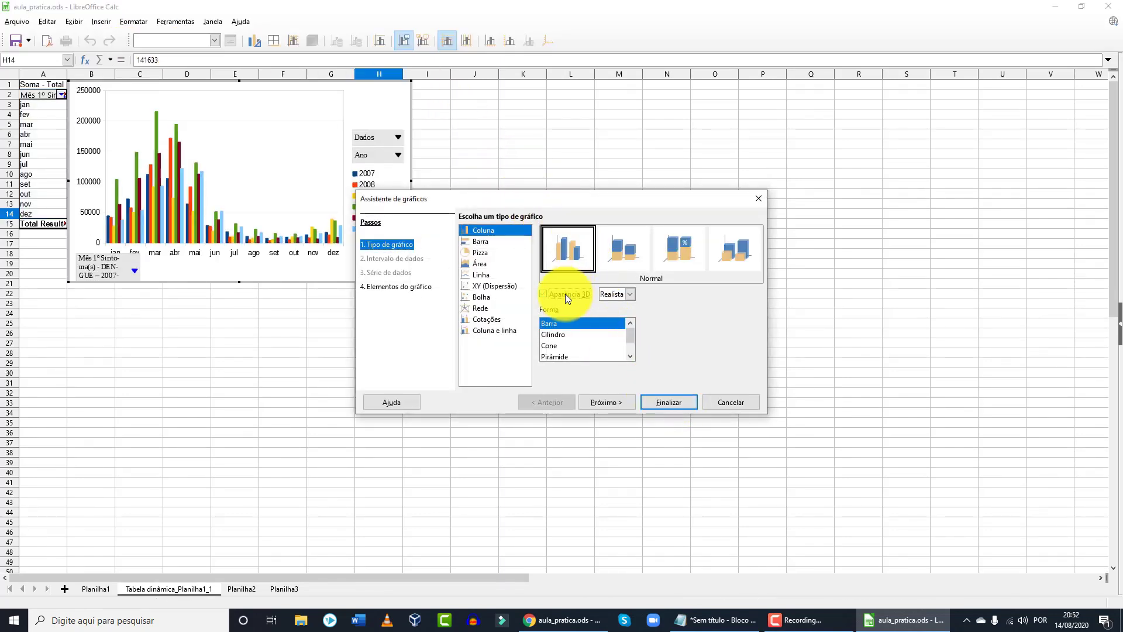
# Title the chart "Casos de dengue de 2007 a 2012" and give it the subtitle "Número de casos por mês do 1º sintoma".
pyautogui.click(413, 289)
pyautogui.click(538, 230)
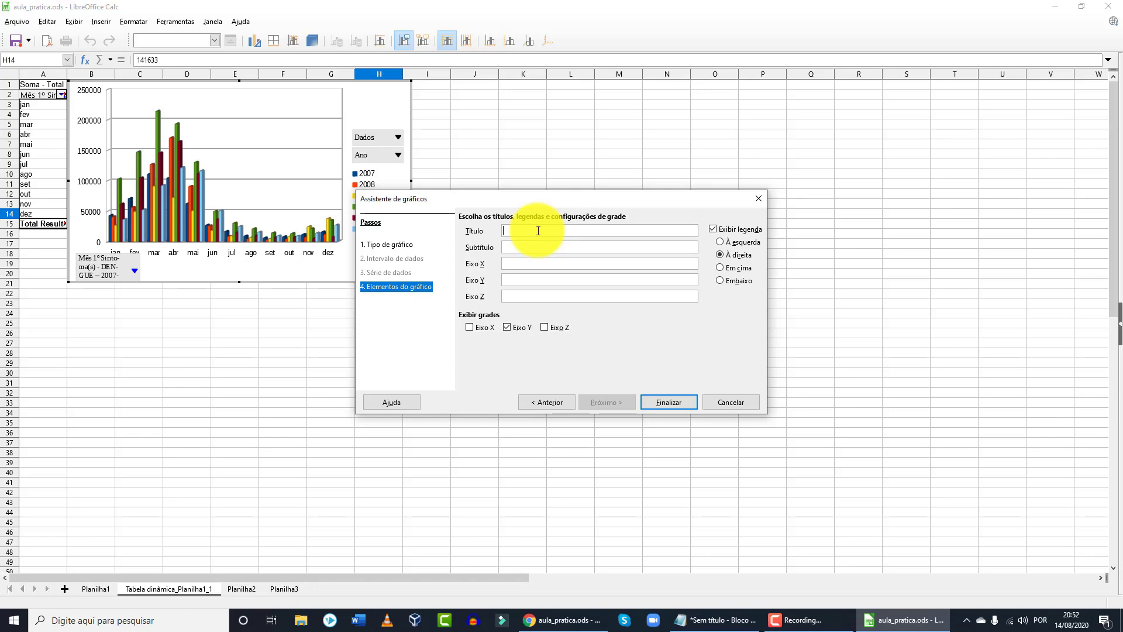
pyautogui.write('Casos de dengue de 2007 a 201')
pyautogui.press('Tab')
pyautogui.write('N')
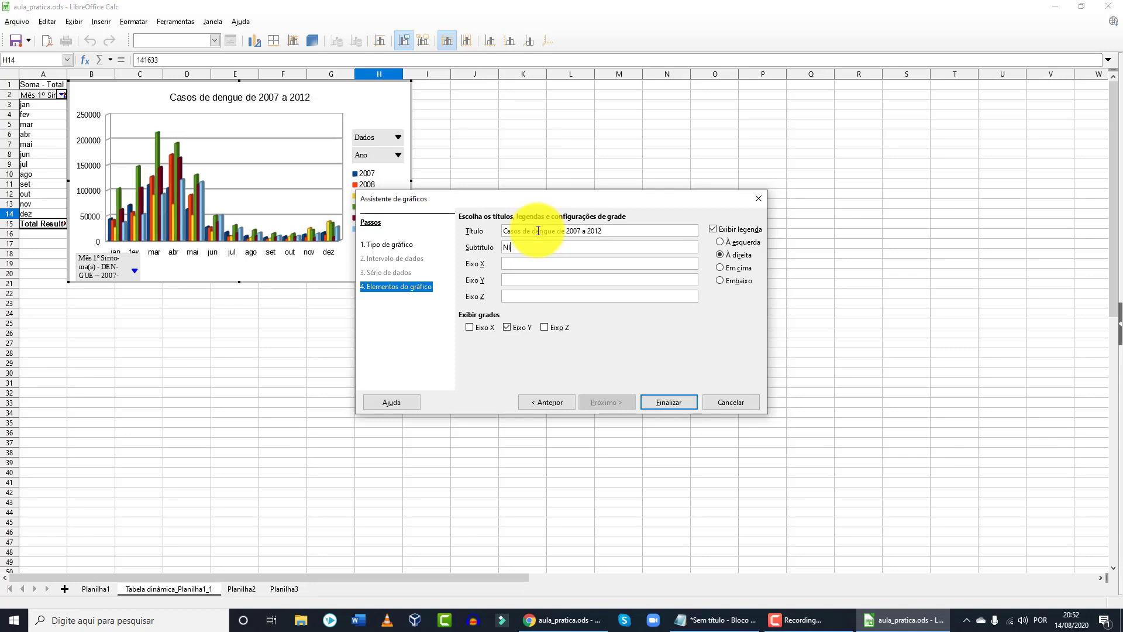
pyautogui.press('BackSpace')
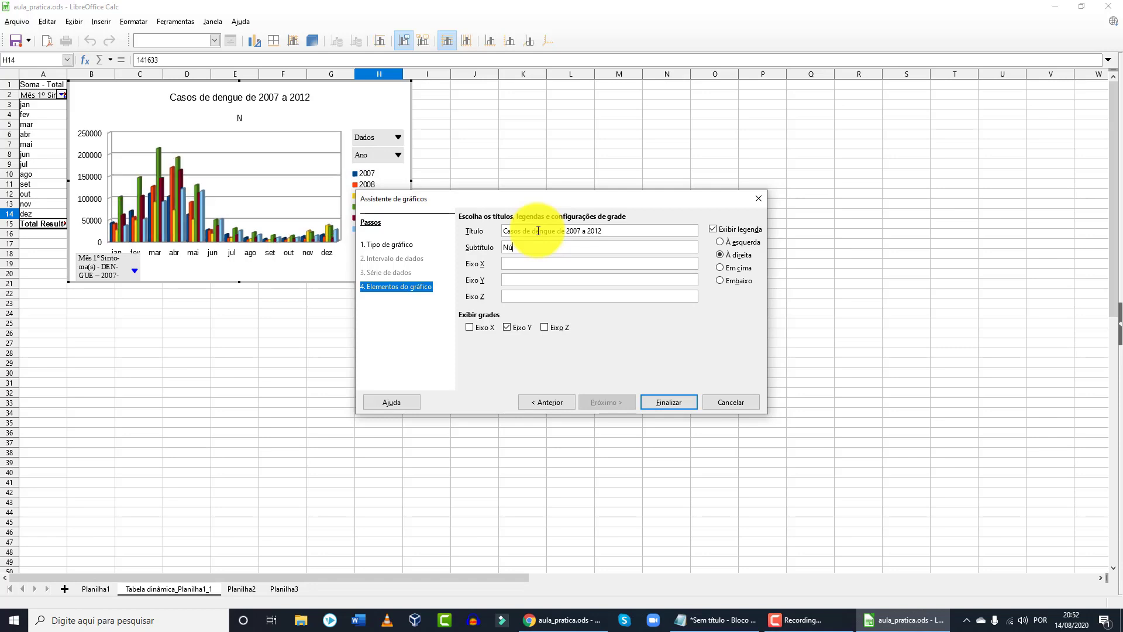
pyautogui.write('úmero de casos por mês do 1º sintoma')
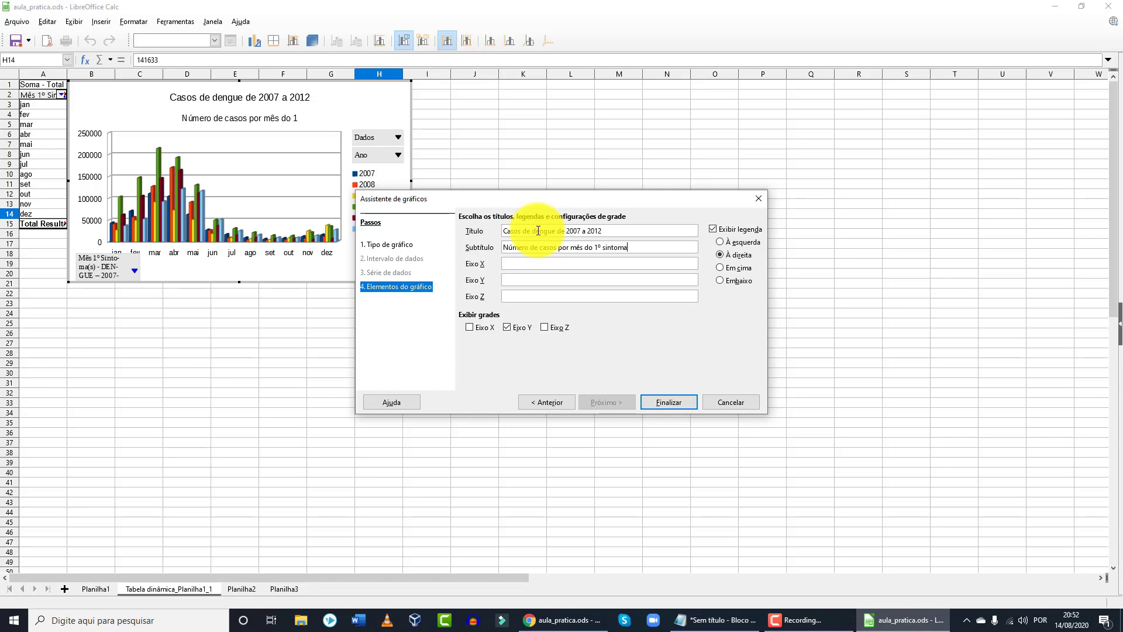
# Set the chart's X axis title to "Mês do 1º sintoma".
pyautogui.press('Tab')
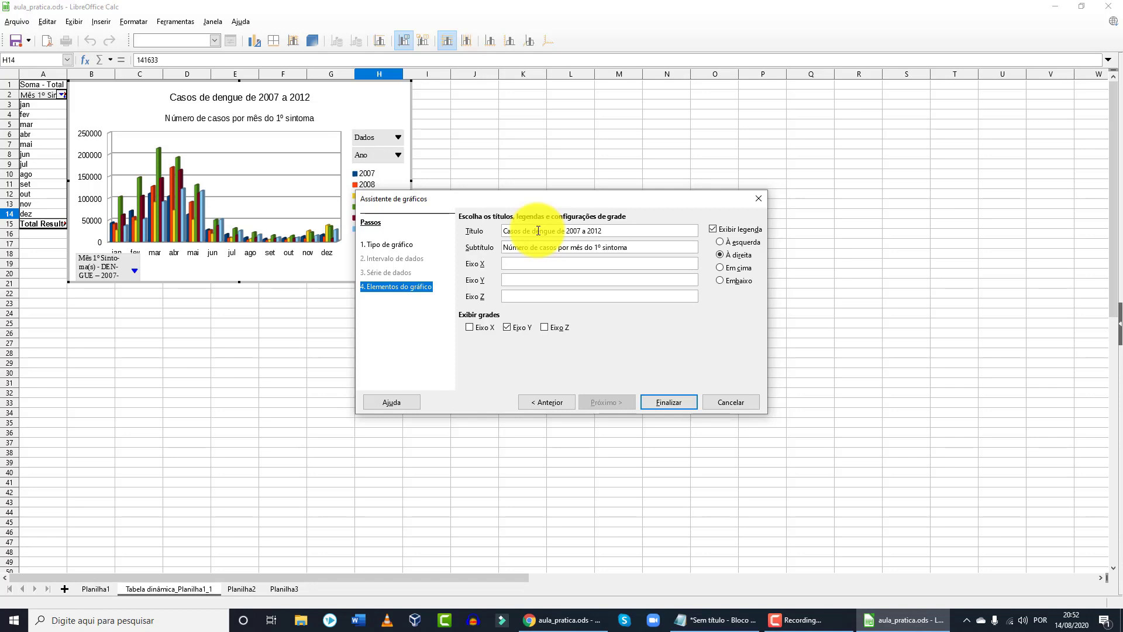
pyautogui.write('Mê do')
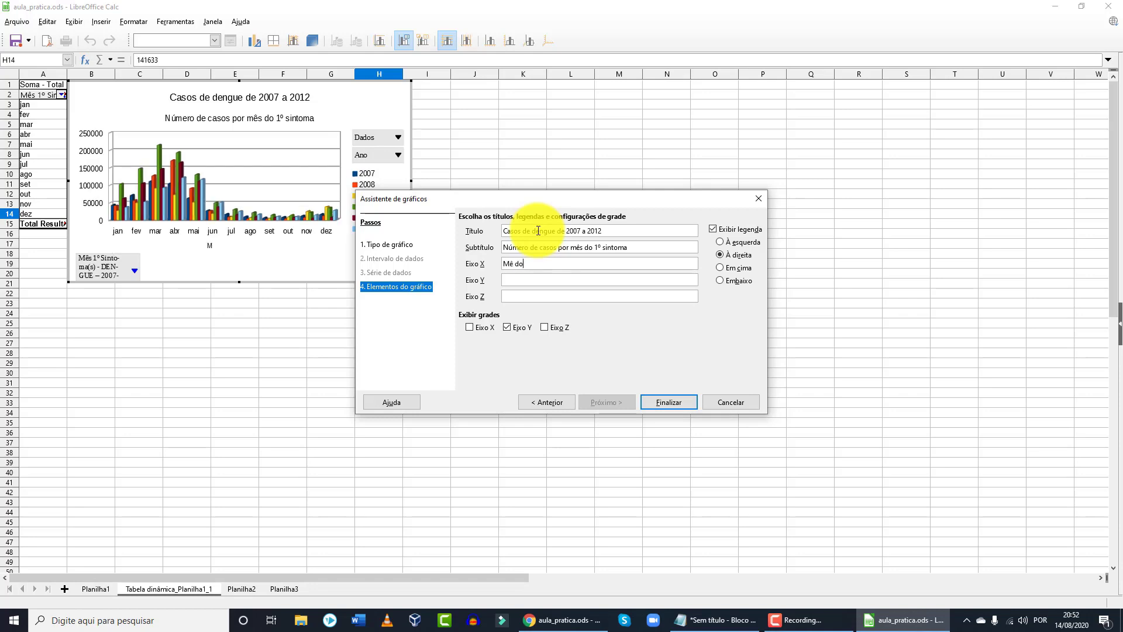
pyautogui.press('Left')
pyautogui.press('Left')
pyautogui.press('Left')
pyautogui.write('s')
pyautogui.press('End')
pyautogui.write("'° sintoma")
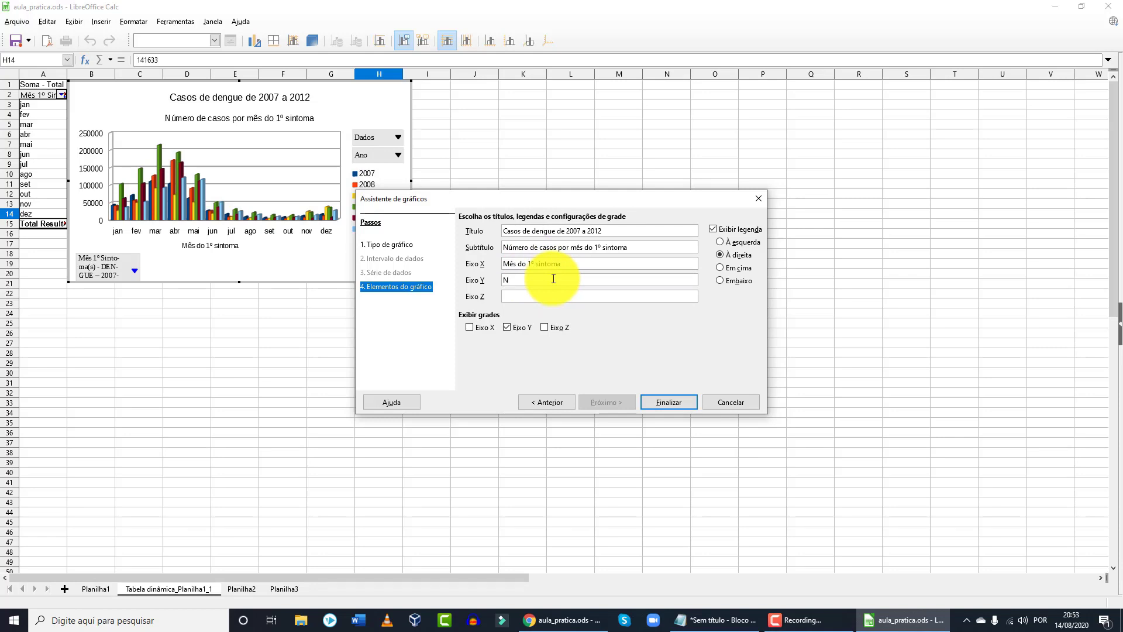
# Title the chart's Y axis "Número de casos", and enlarge and move the chart to uncover the pivot table's year columns.
pyautogui.write('úmero de casos')
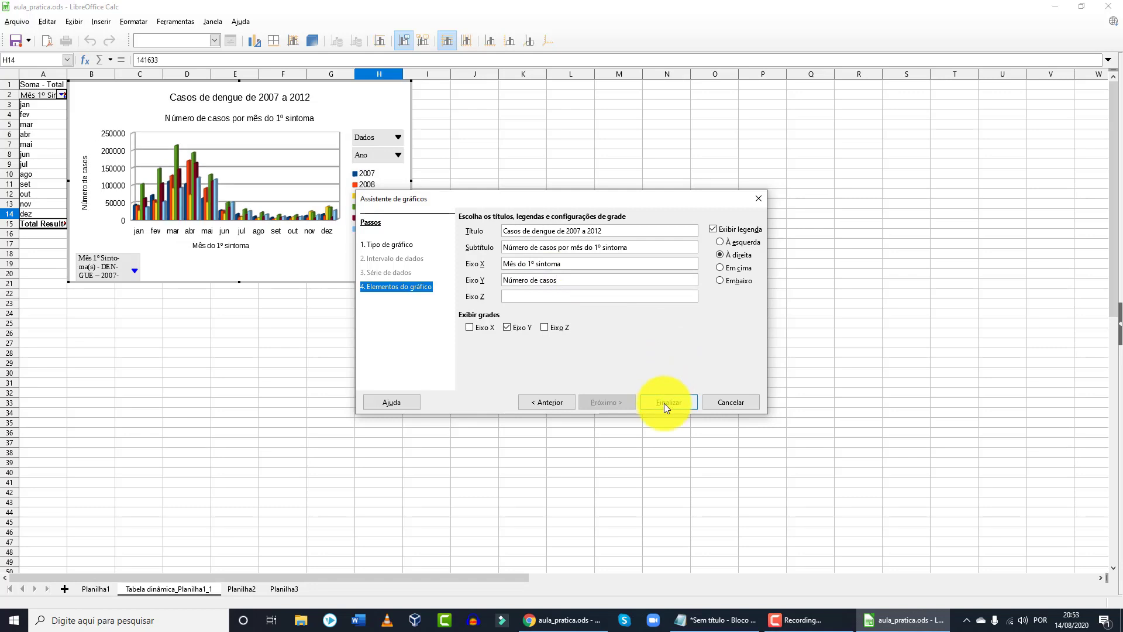
pyautogui.click(664, 402)
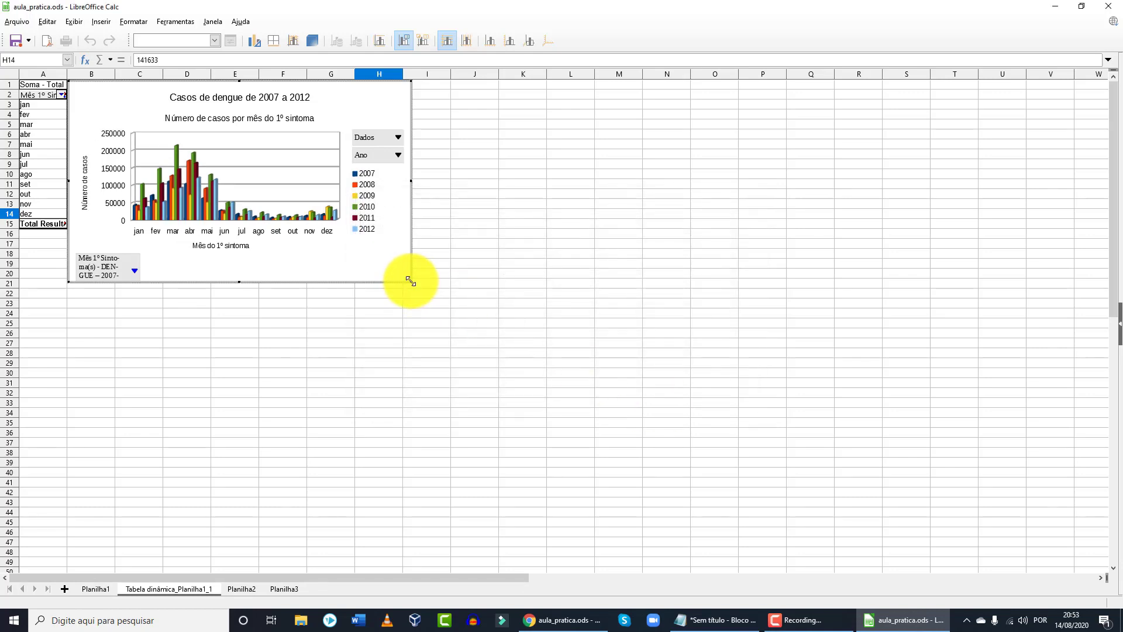
pyautogui.moveTo(411, 282); pyautogui.dragTo(595, 413)
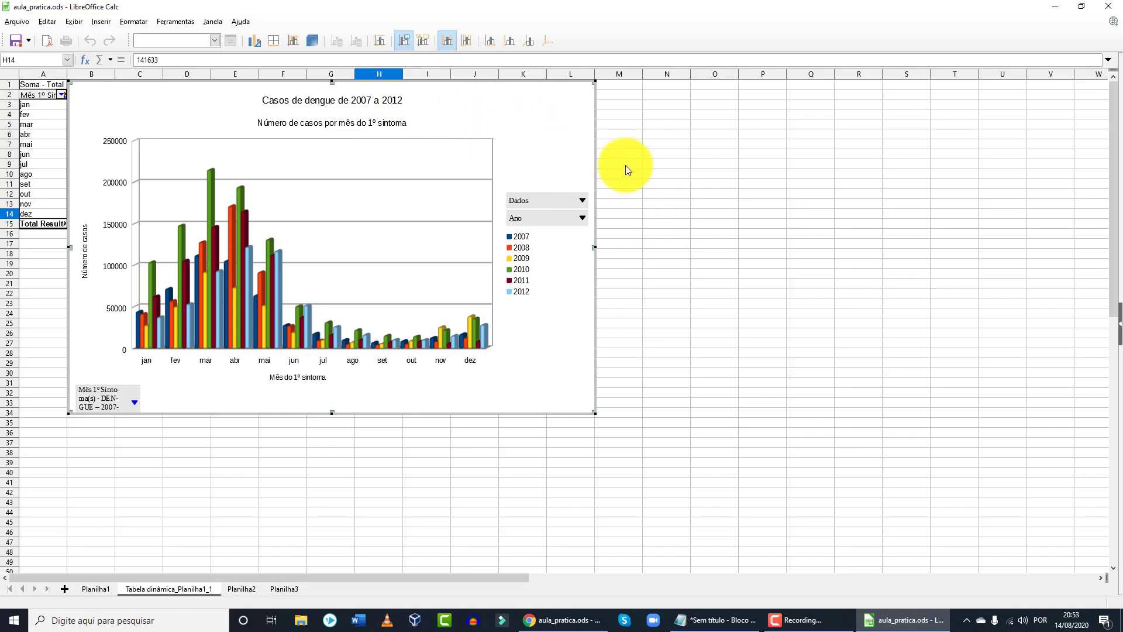
pyautogui.press('Escape')
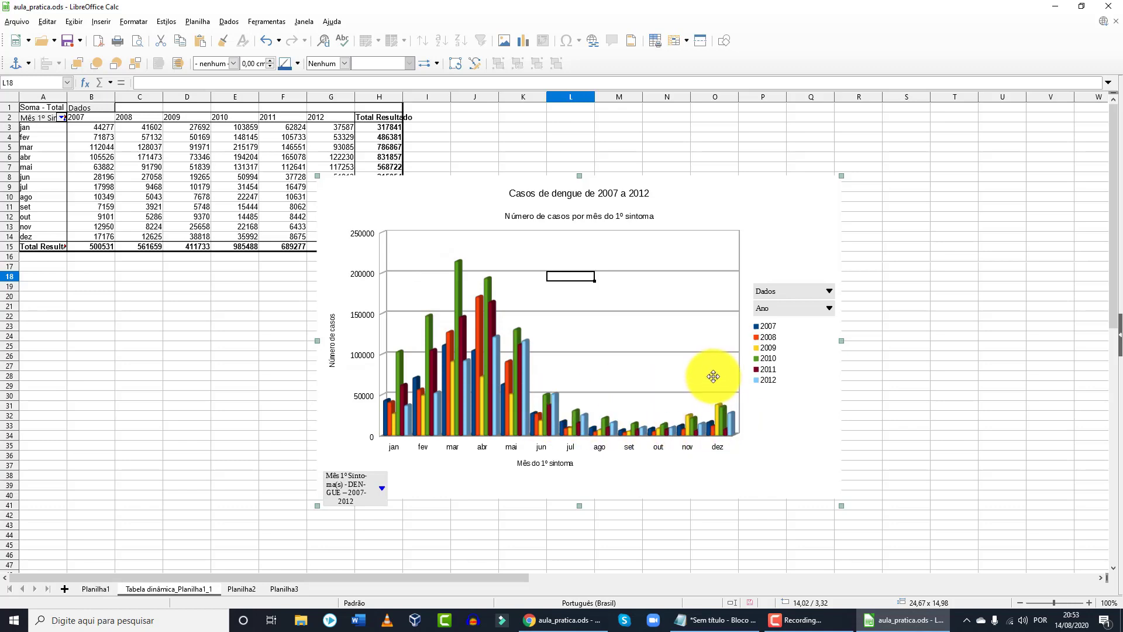
# Filter the pivot chart's Ano field to show only 2007.
pyautogui.doubleClick(826, 307)
pyautogui.click(829, 289)
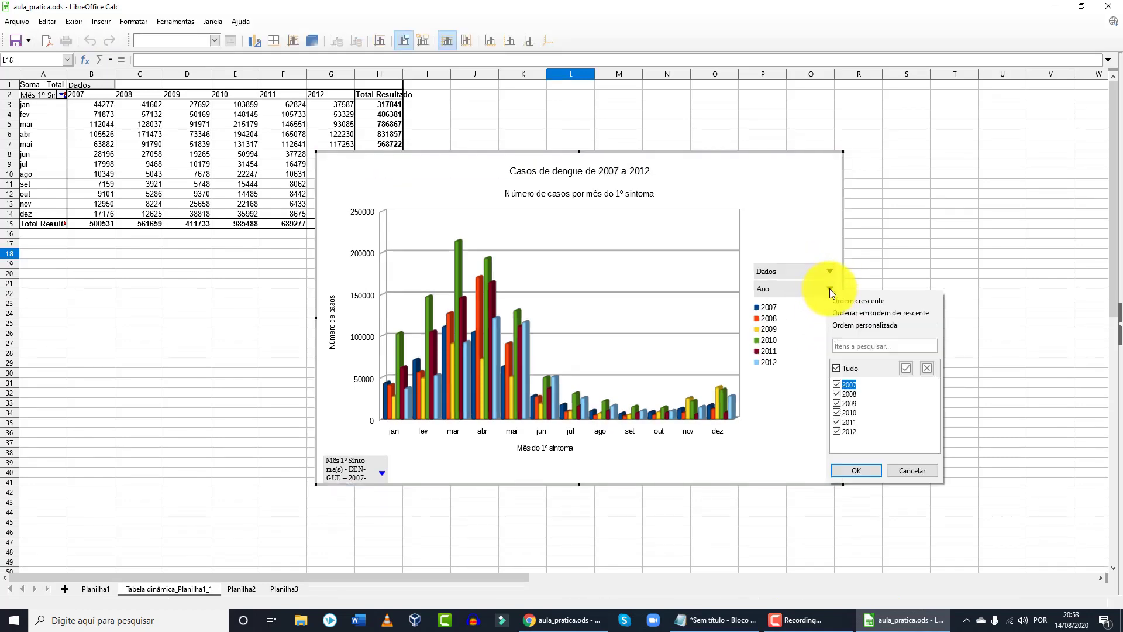
pyautogui.click(838, 369)
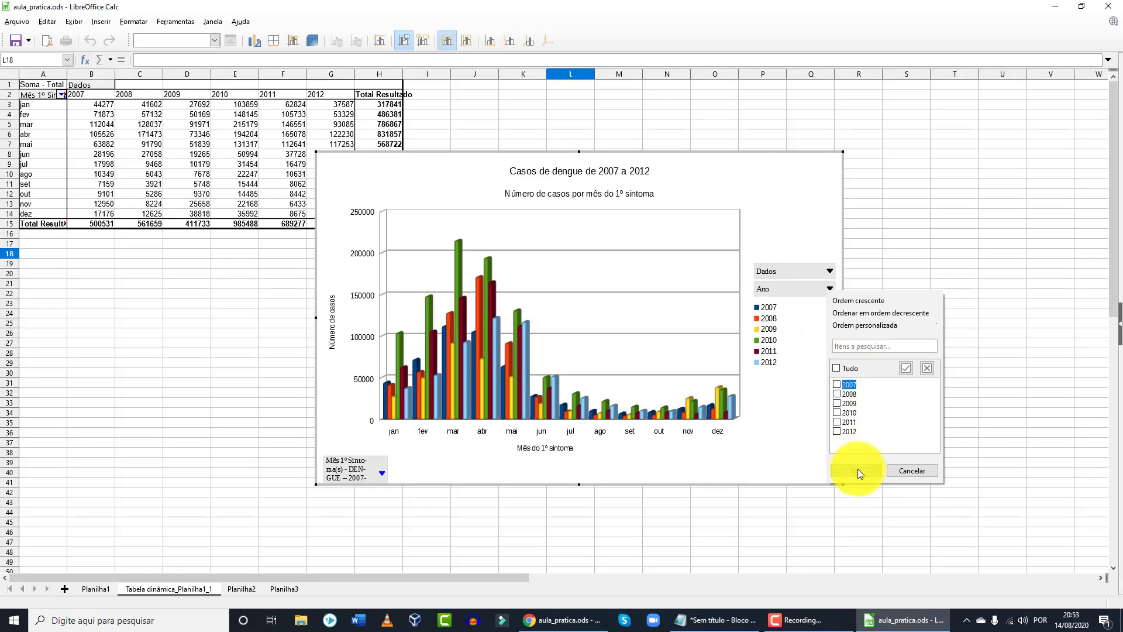
pyautogui.click(837, 384)
pyautogui.click(855, 471)
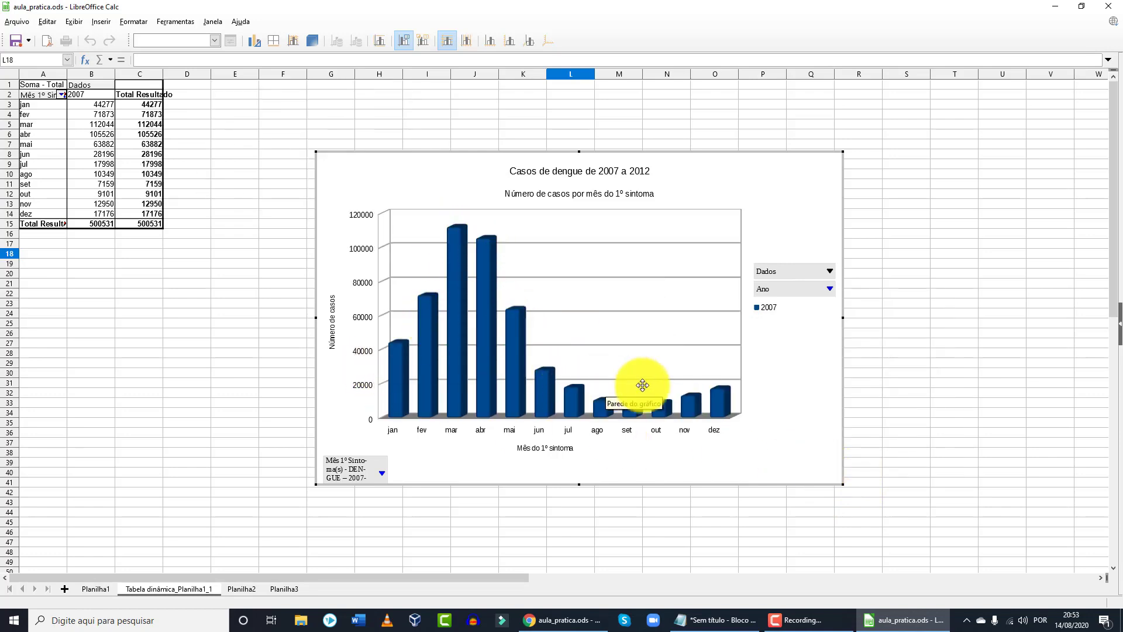
# Filter the pivot chart's Ano field to compare 2007 with 2012.
pyautogui.click(829, 289)
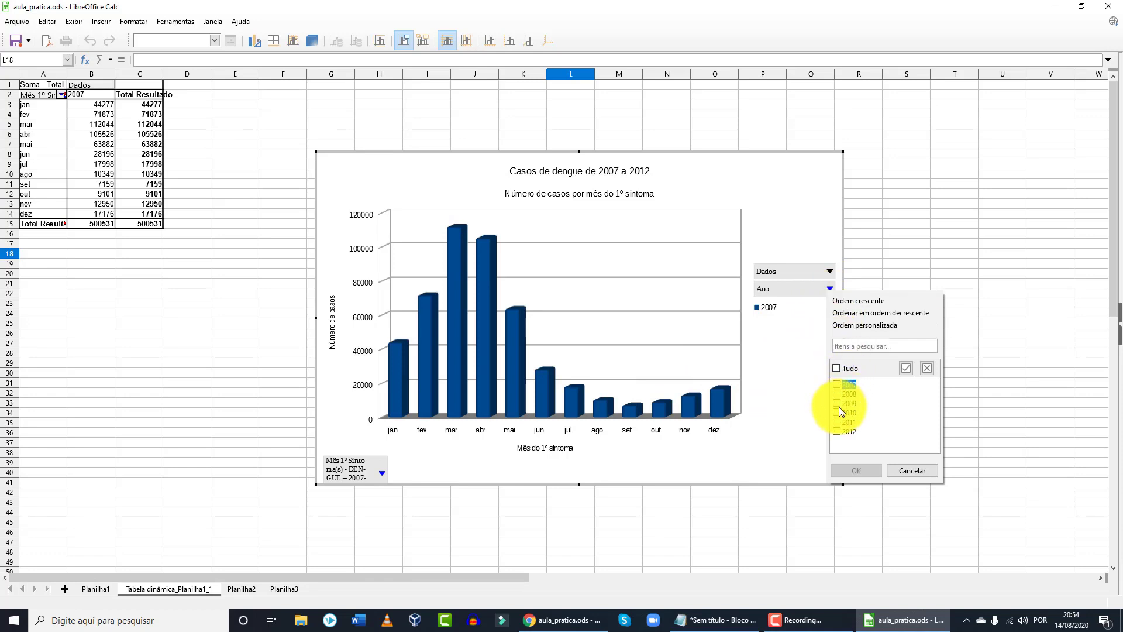
pyautogui.click(837, 432)
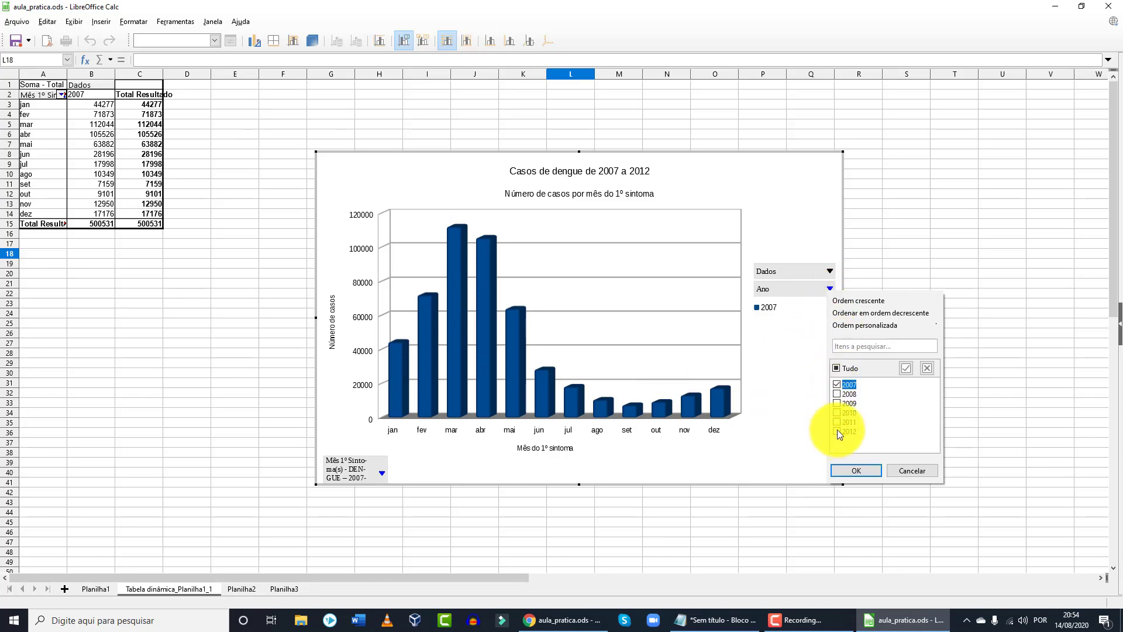
pyautogui.click(853, 472)
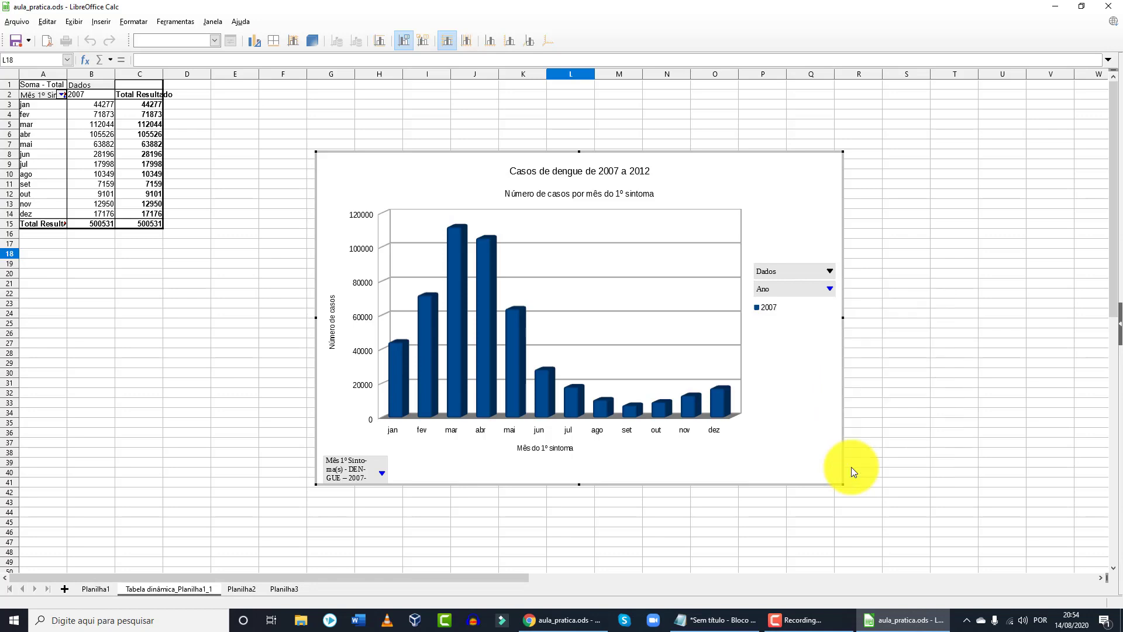
pyautogui.moveTo(494, 306)
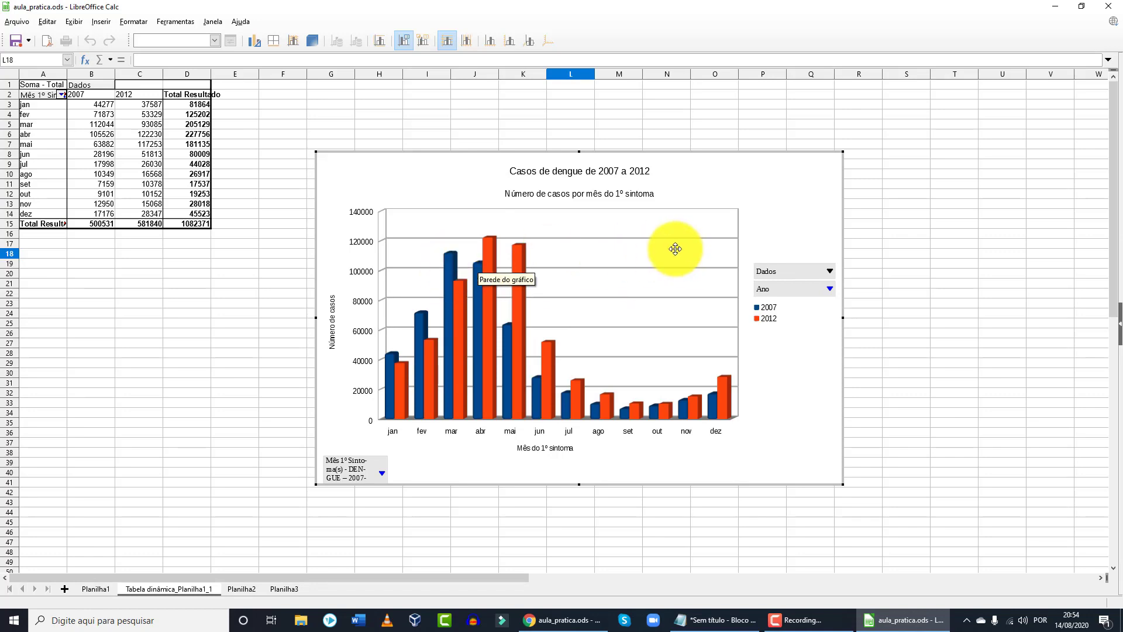
# Restore all years in the pivot chart's Ano filter and leave chart editing.
pyautogui.click(830, 289)
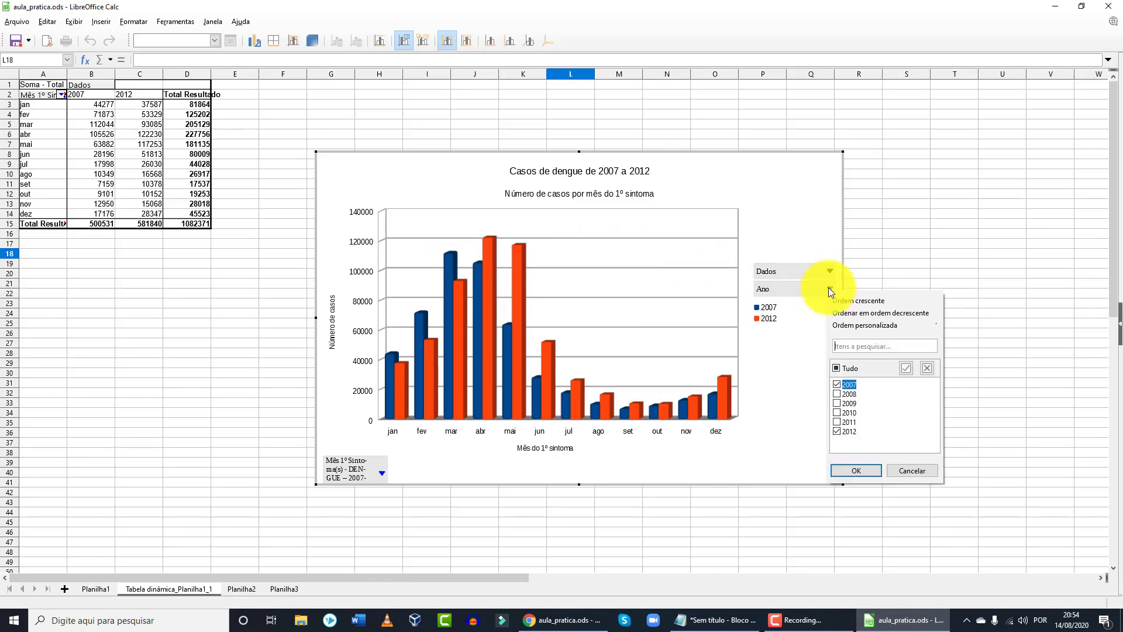
pyautogui.click(837, 367)
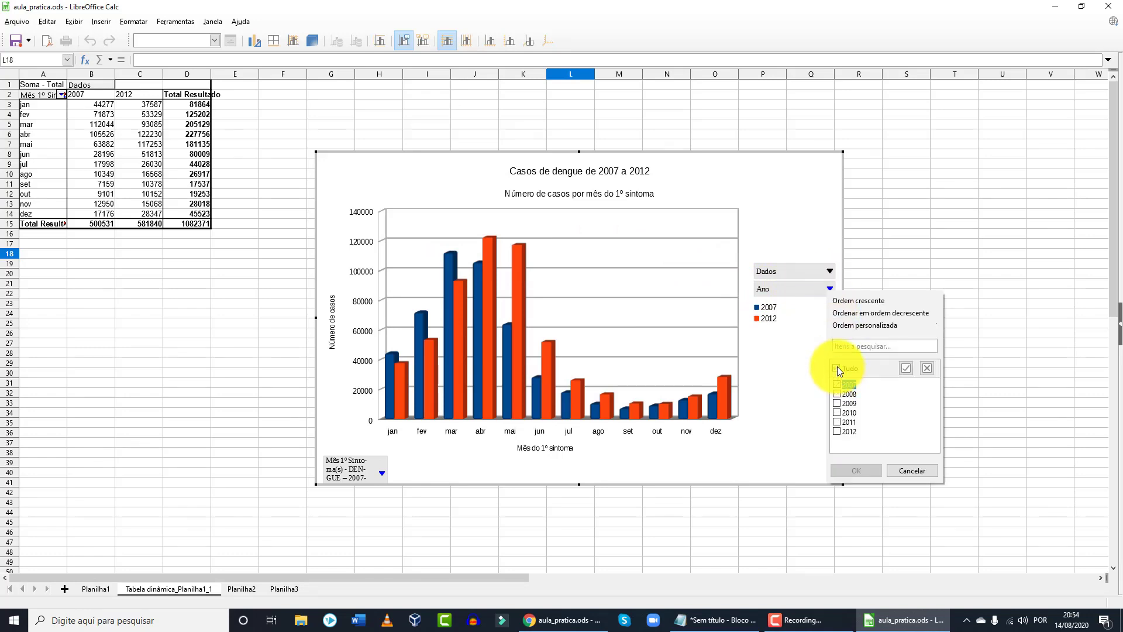
pyautogui.click(837, 368)
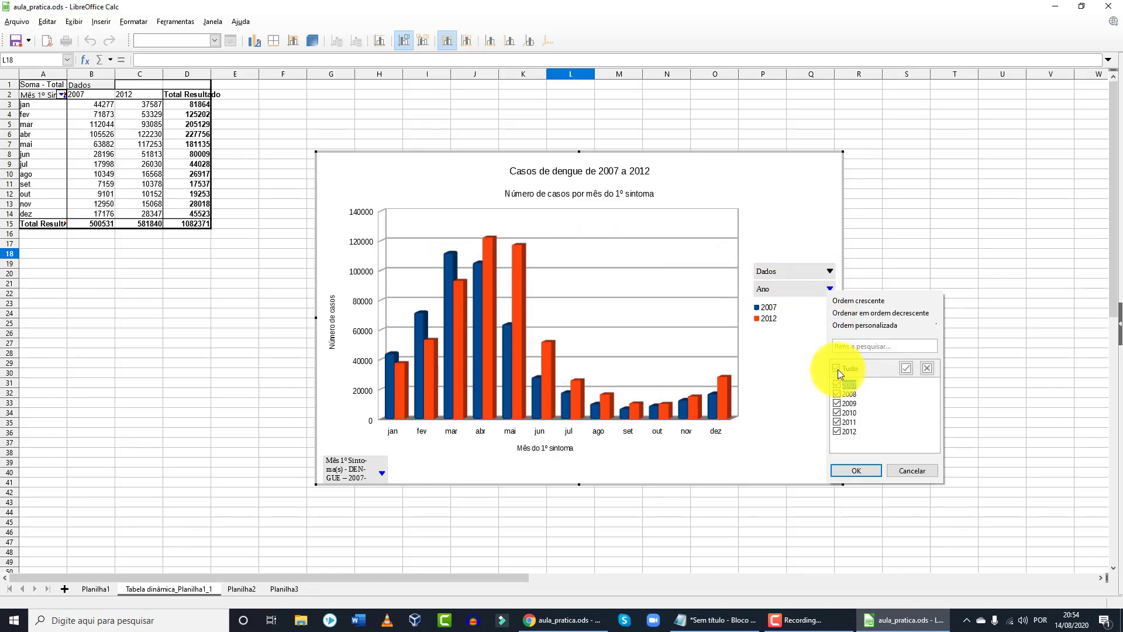
pyautogui.click(865, 466)
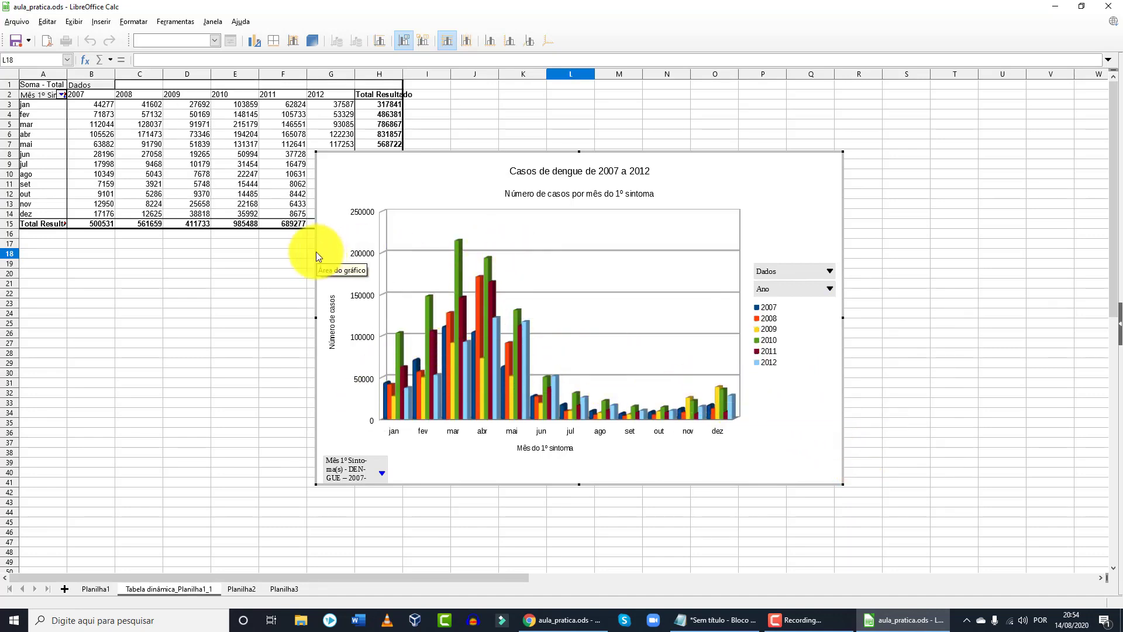
pyautogui.click(123, 252)
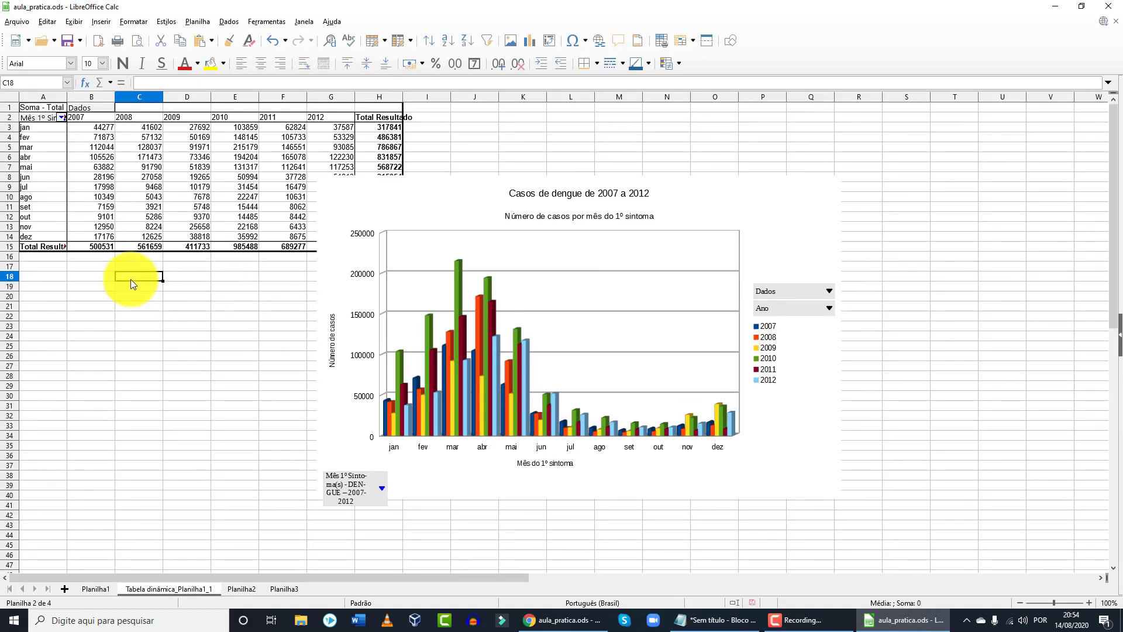
pyautogui.click(17, 22)
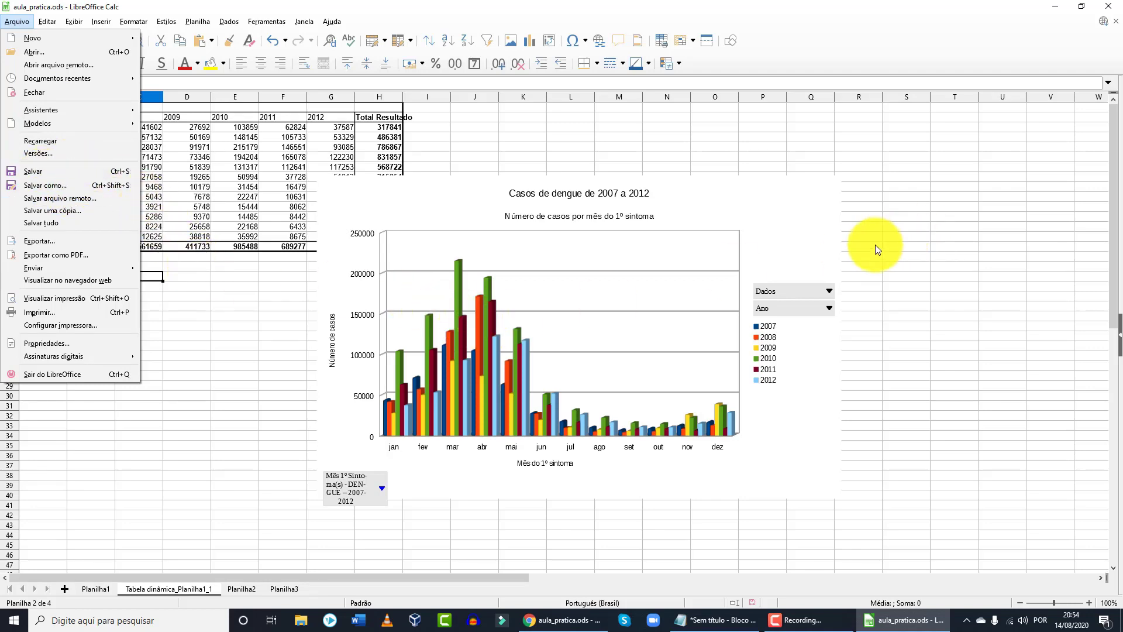
pyautogui.press('Escape')
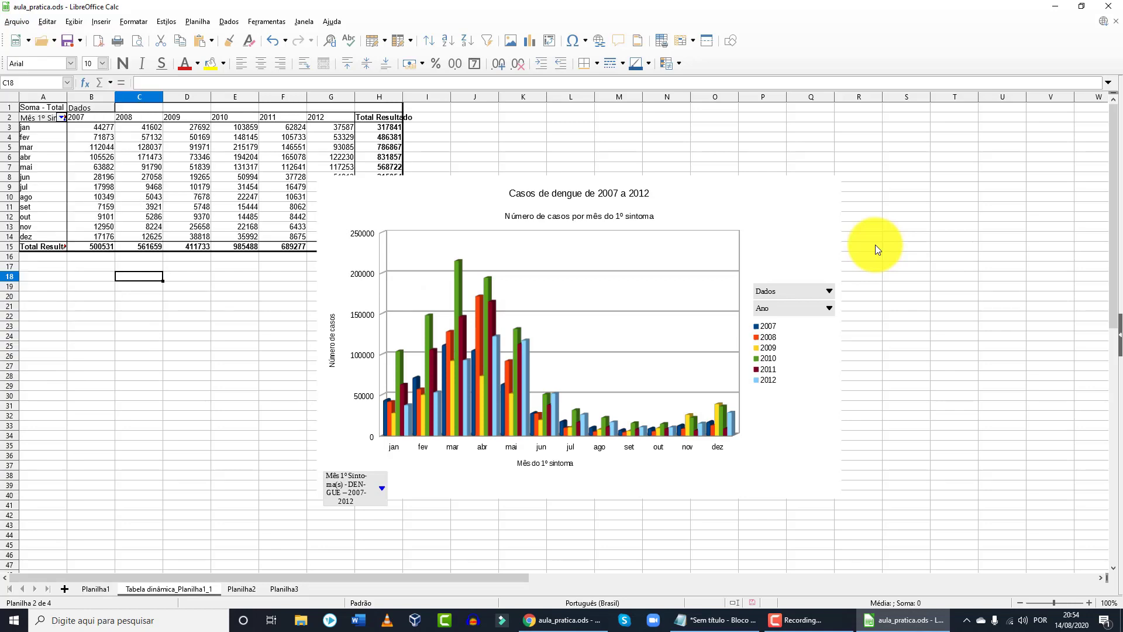
# Highlight the Dropbox link for tab36b.zip in the Notepad list and switch to its download page in Chrome.
pyautogui.click(888, 625)
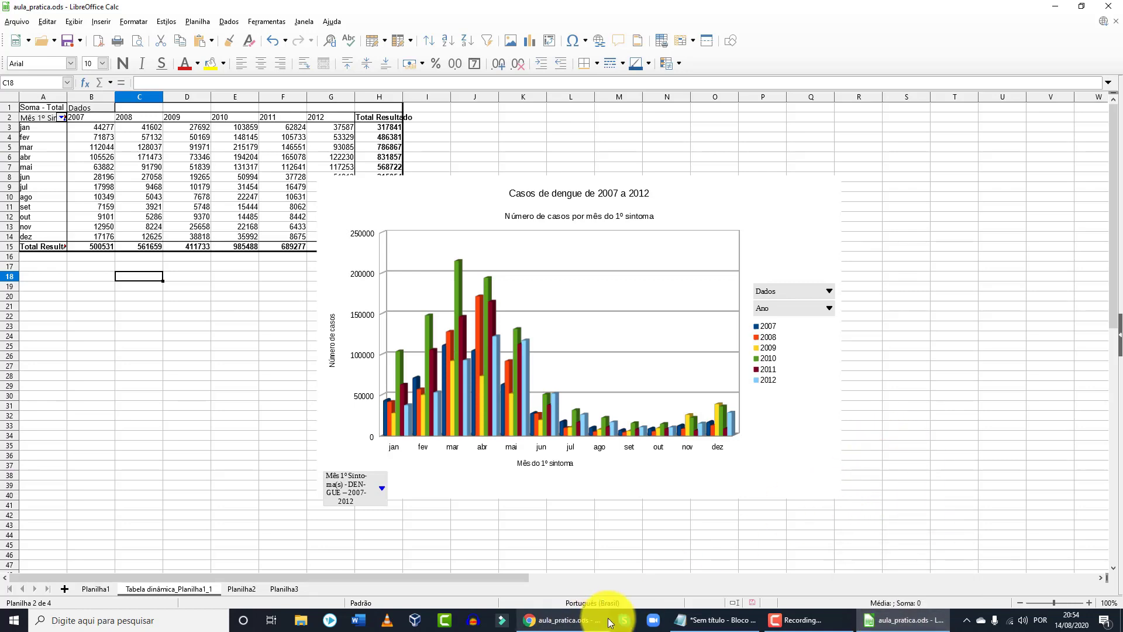
pyautogui.click(719, 625)
pyautogui.moveTo(573, 342); pyautogui.dragTo(121, 346)
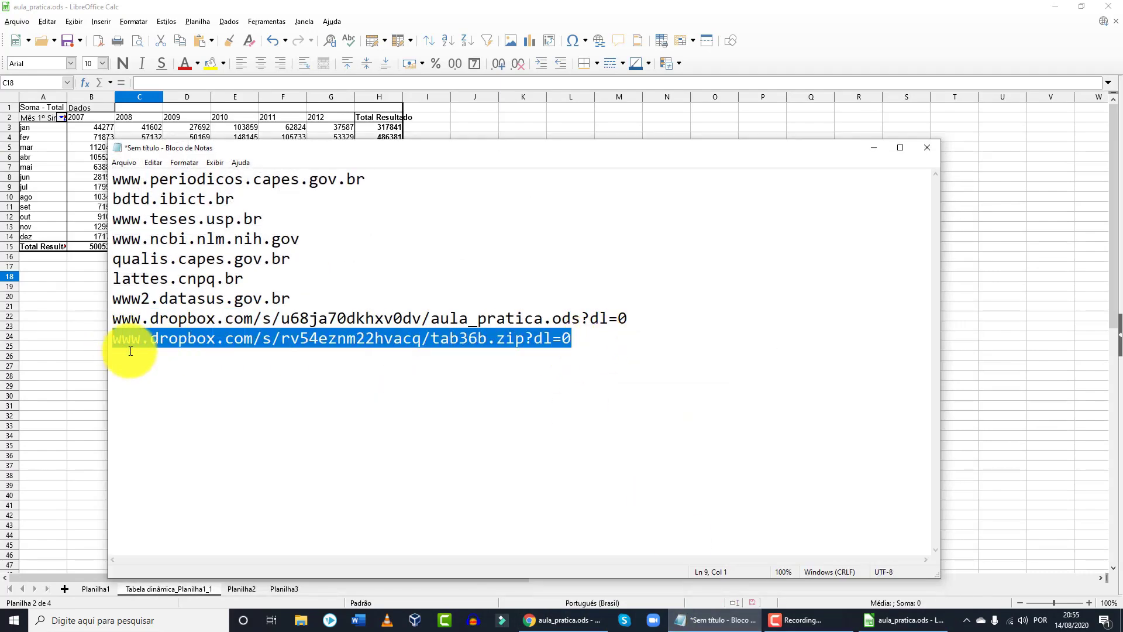
pyautogui.click(940, 8)
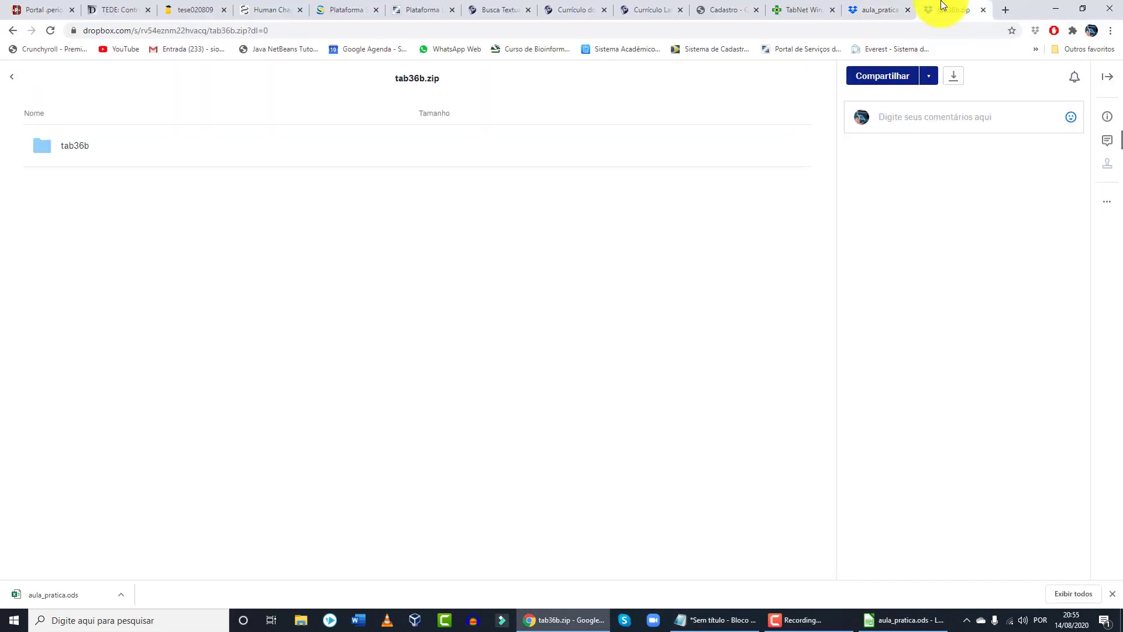
pyautogui.click(528, 30)
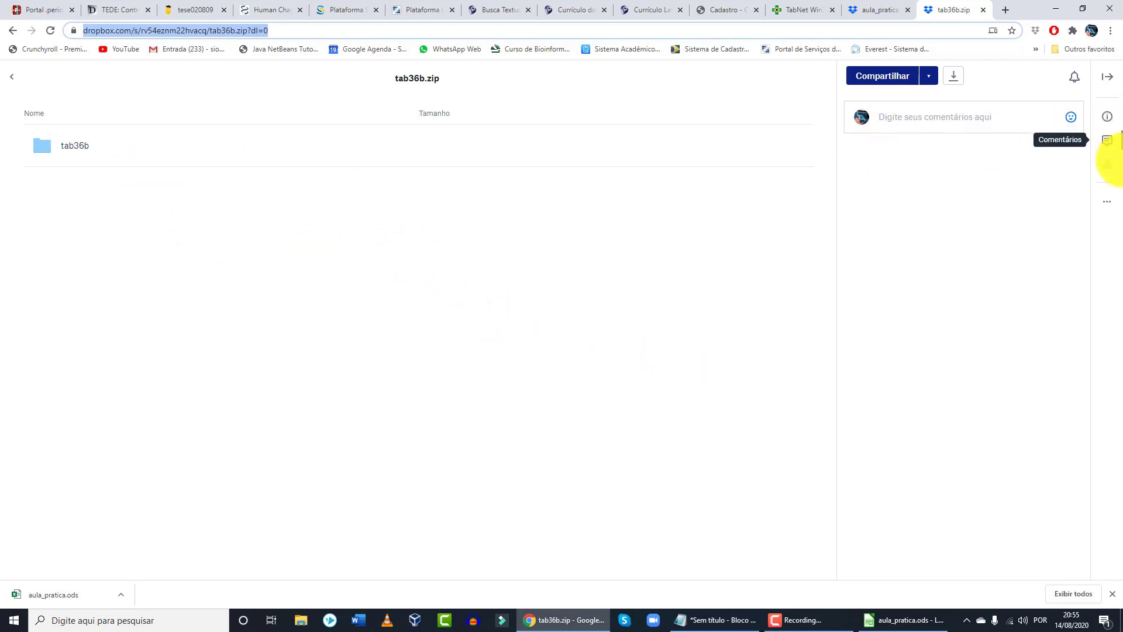
# Download tab36b.zip from Dropbox and save it to the desktop (Área de Trabalho).
pyautogui.click(1107, 202)
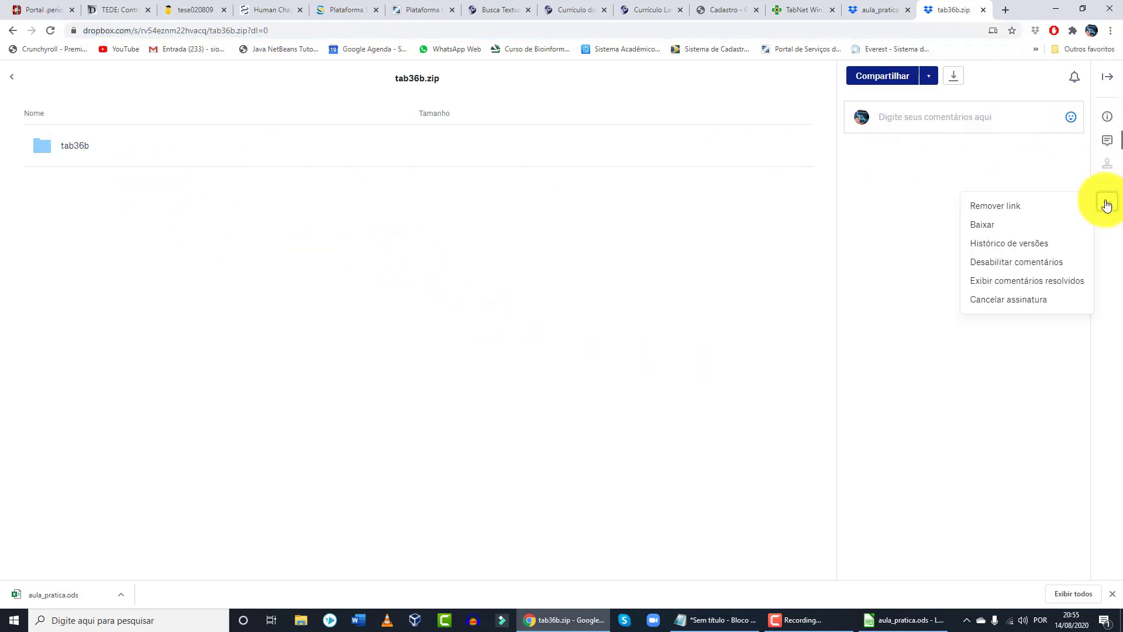
pyautogui.click(989, 227)
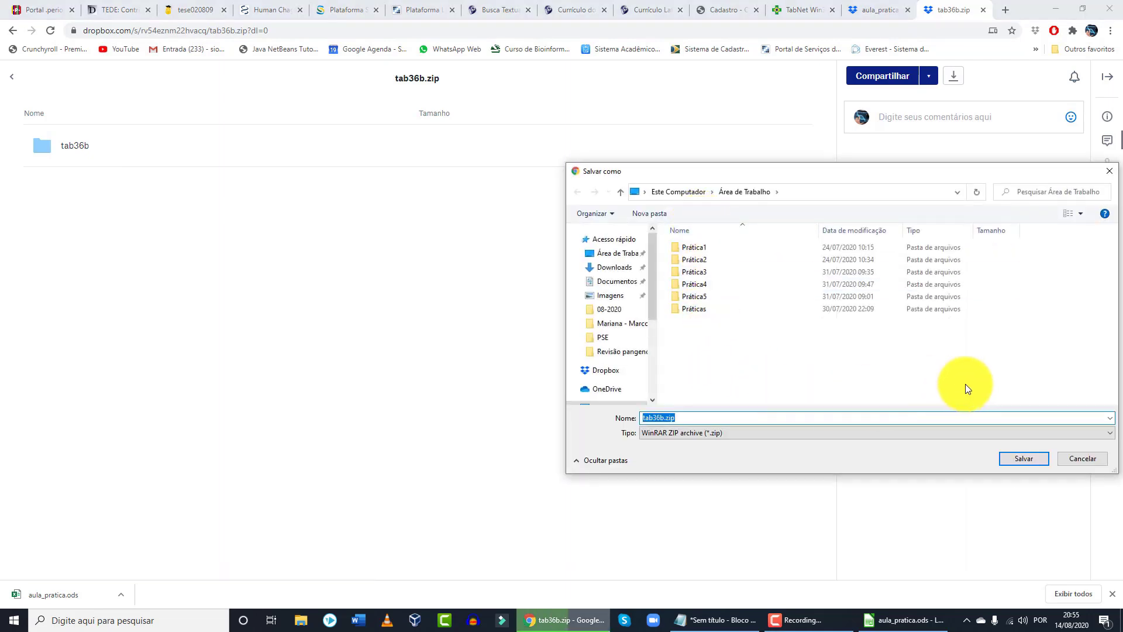
pyautogui.click(1020, 458)
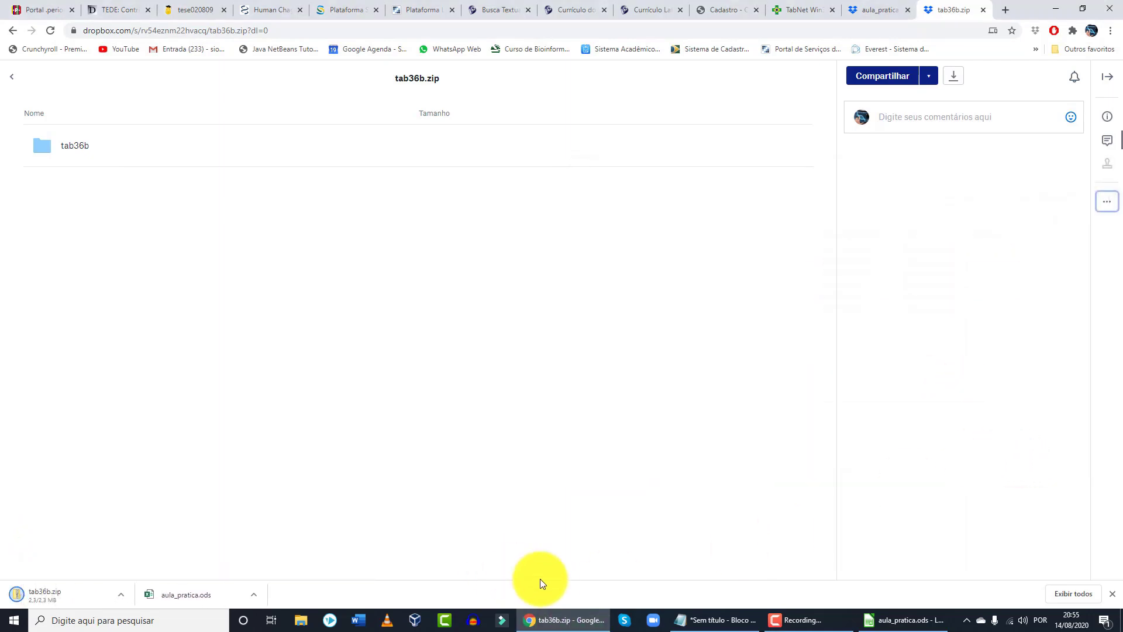
# Minimize the open windows and extract all of tab36b.zip into a tab36b folder on the desktop.
pyautogui.click(571, 619)
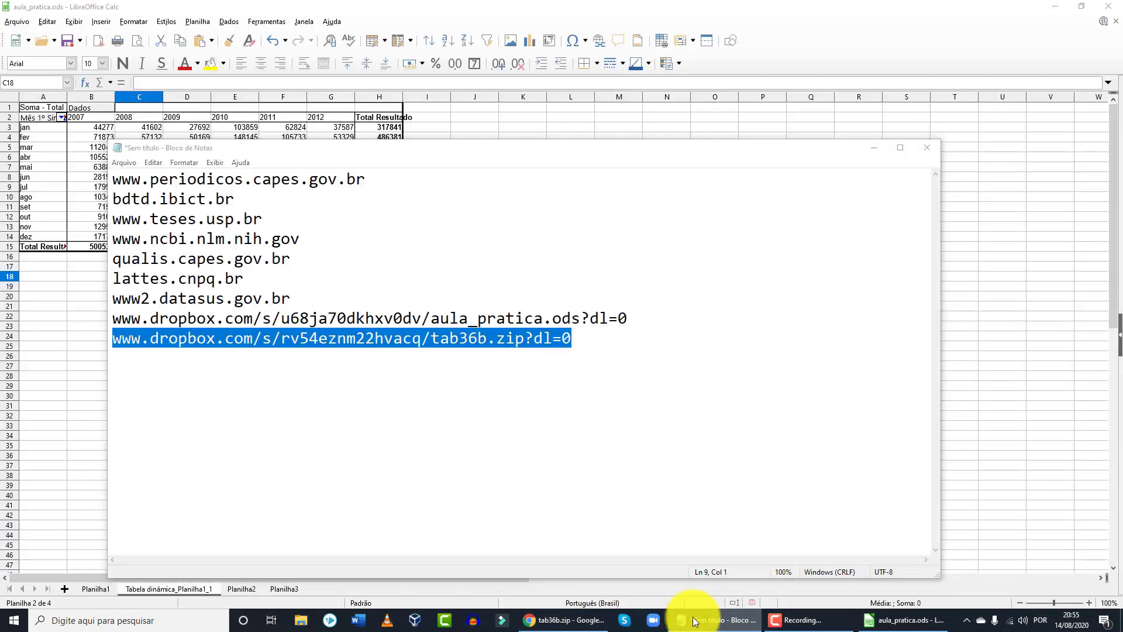
pyautogui.click(694, 620)
pyautogui.click(901, 619)
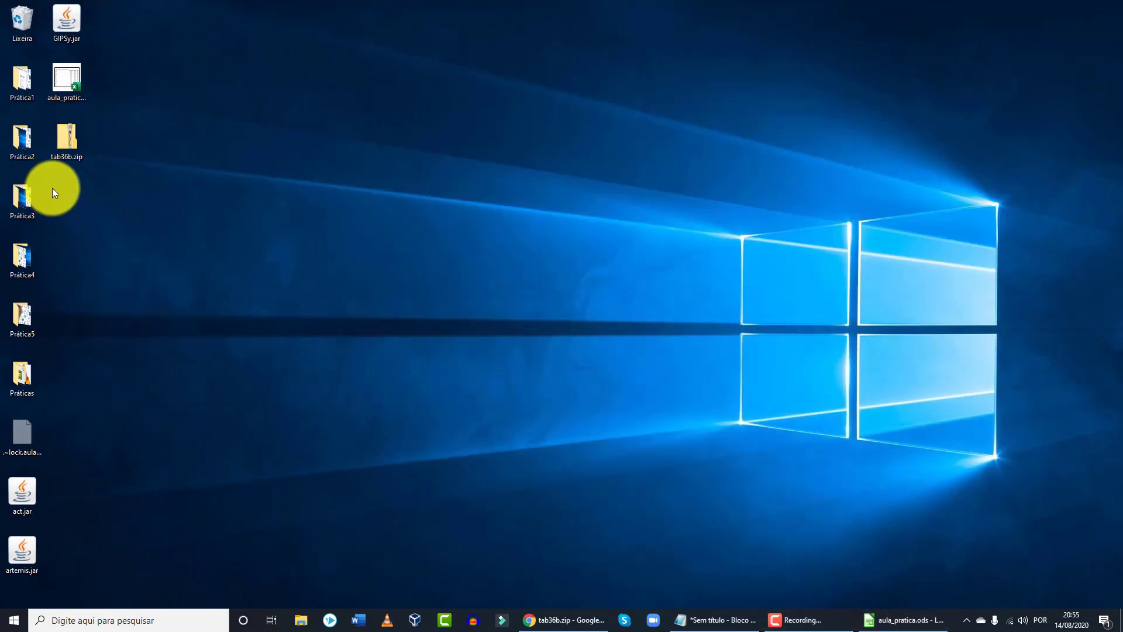
pyautogui.click(69, 138)
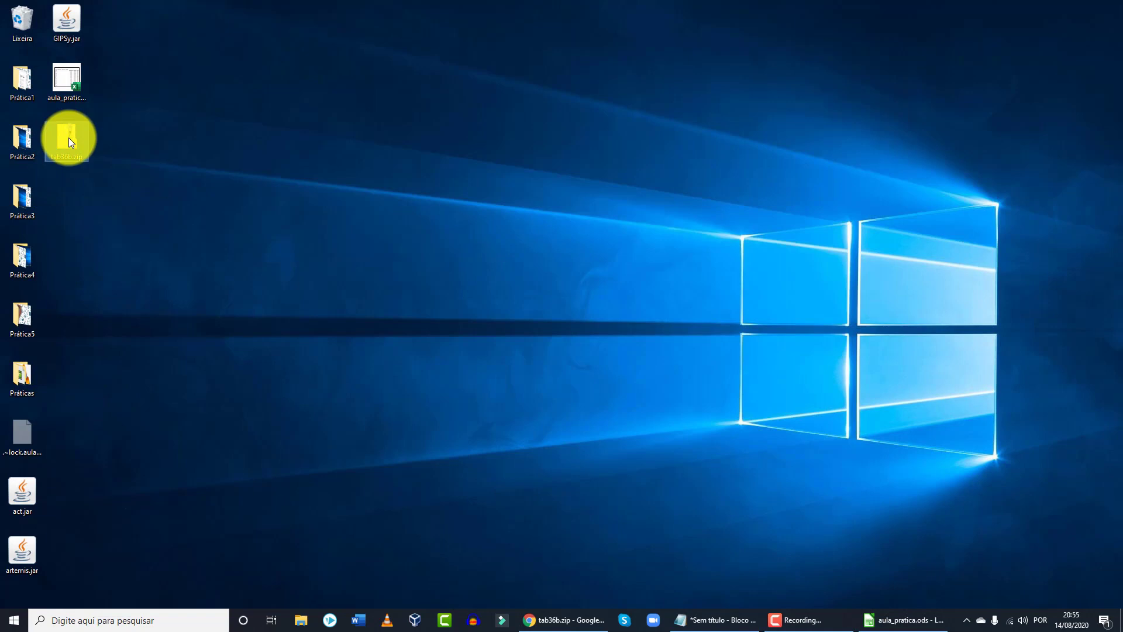
pyautogui.rightClick(68, 138)
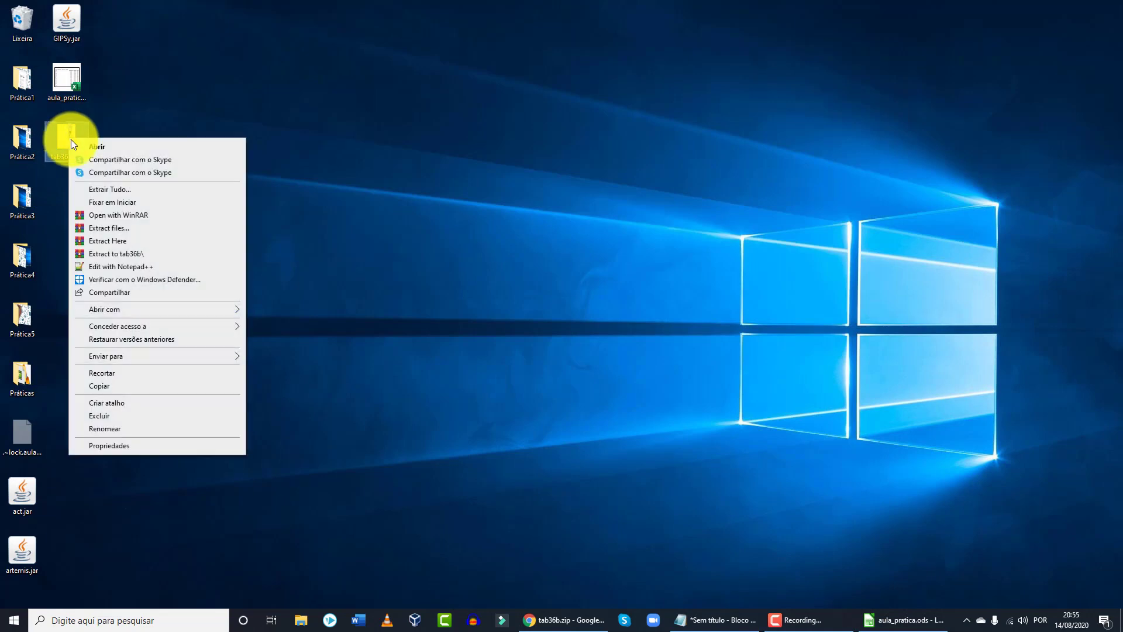
pyautogui.click(133, 189)
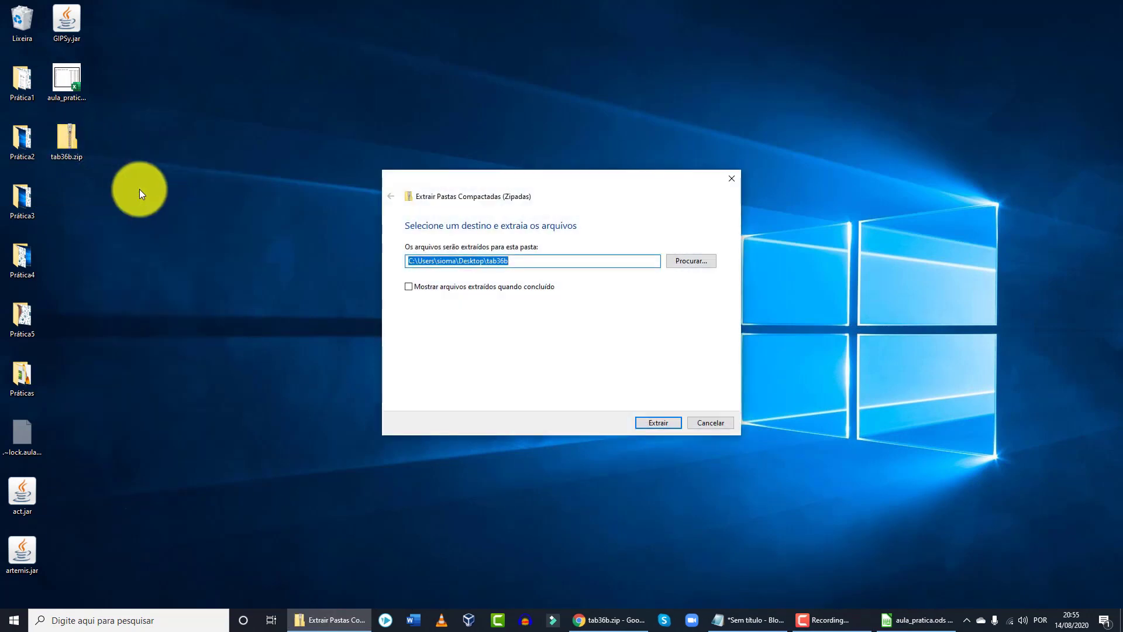
pyautogui.click(658, 423)
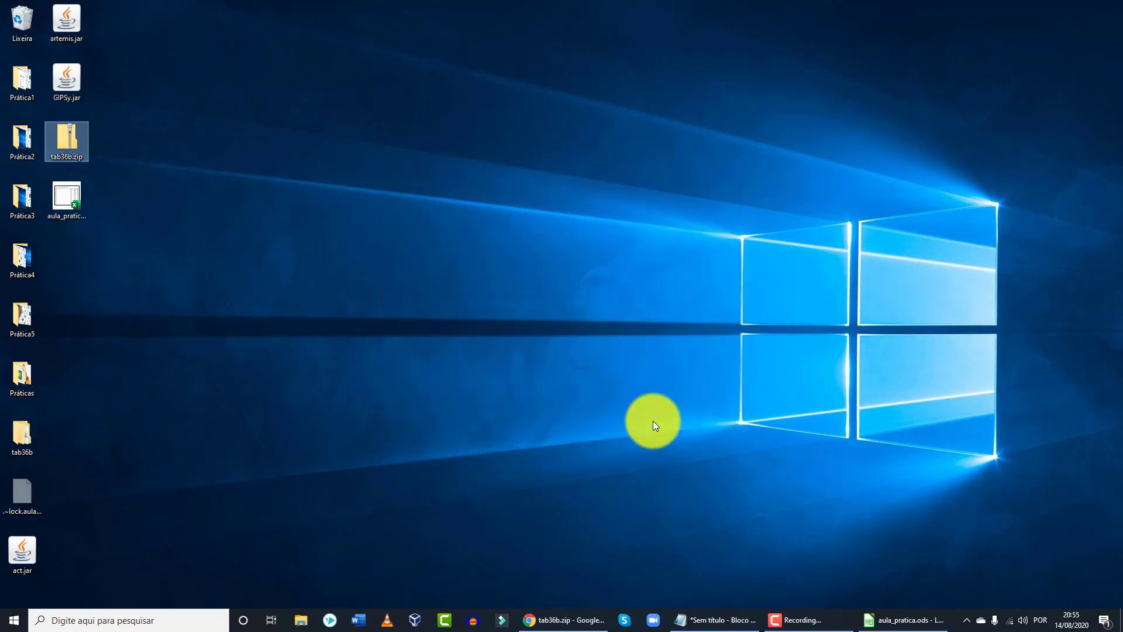
# Open the inner folder of the extracted tab36b folder on the desktop and open datasus.csv in Notepad (Bloco de notas).
pyautogui.click(15, 431)
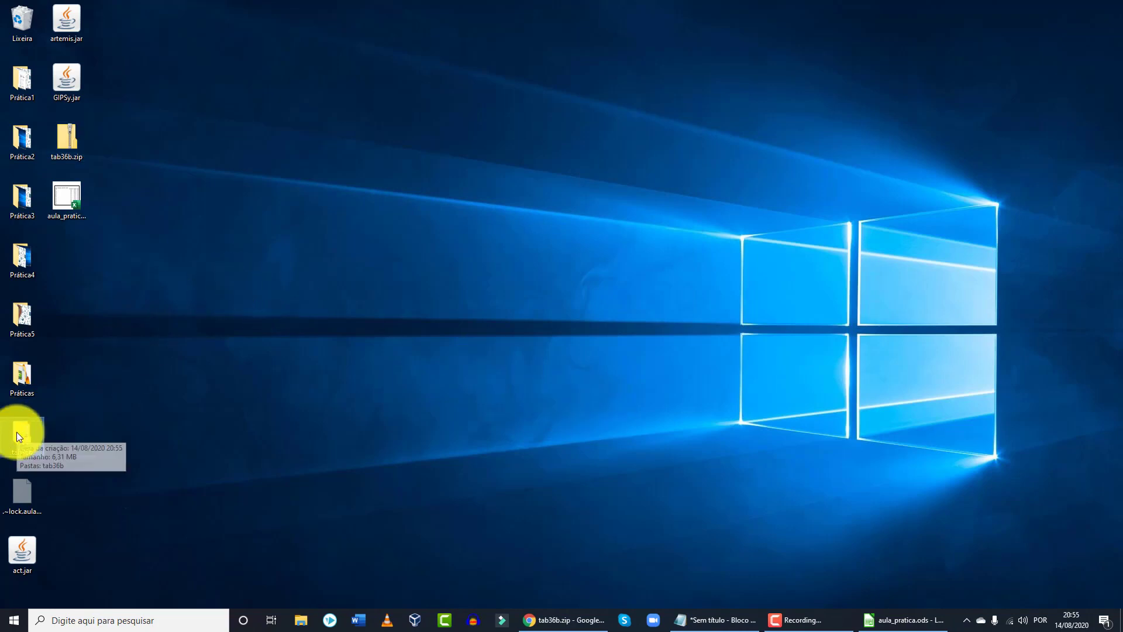
pyautogui.doubleClick(37, 427)
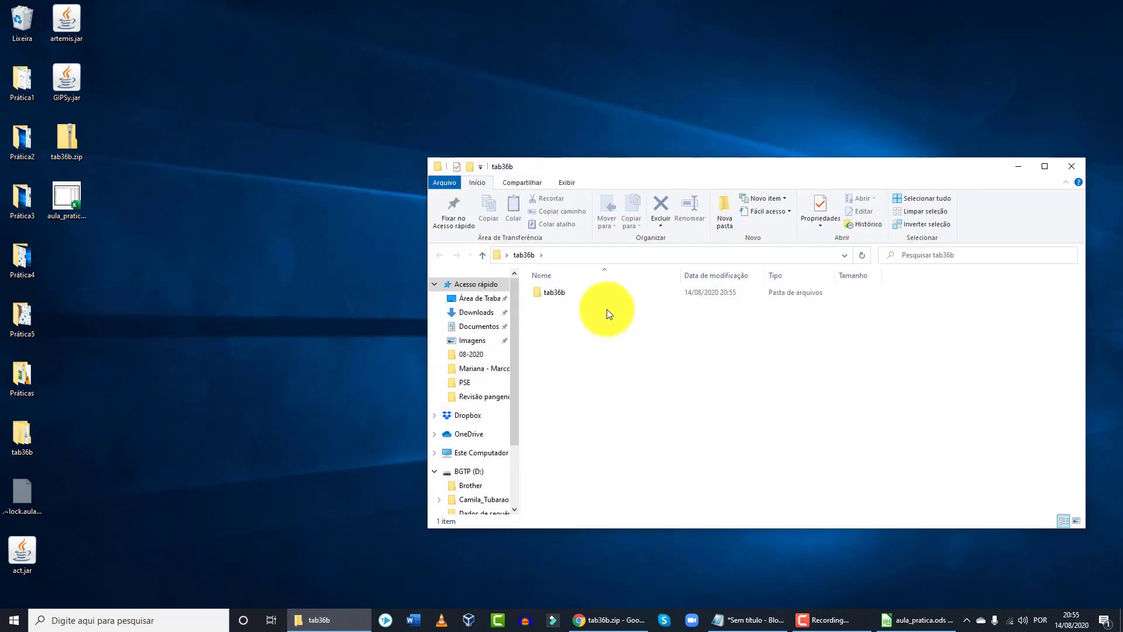
pyautogui.doubleClick(550, 292)
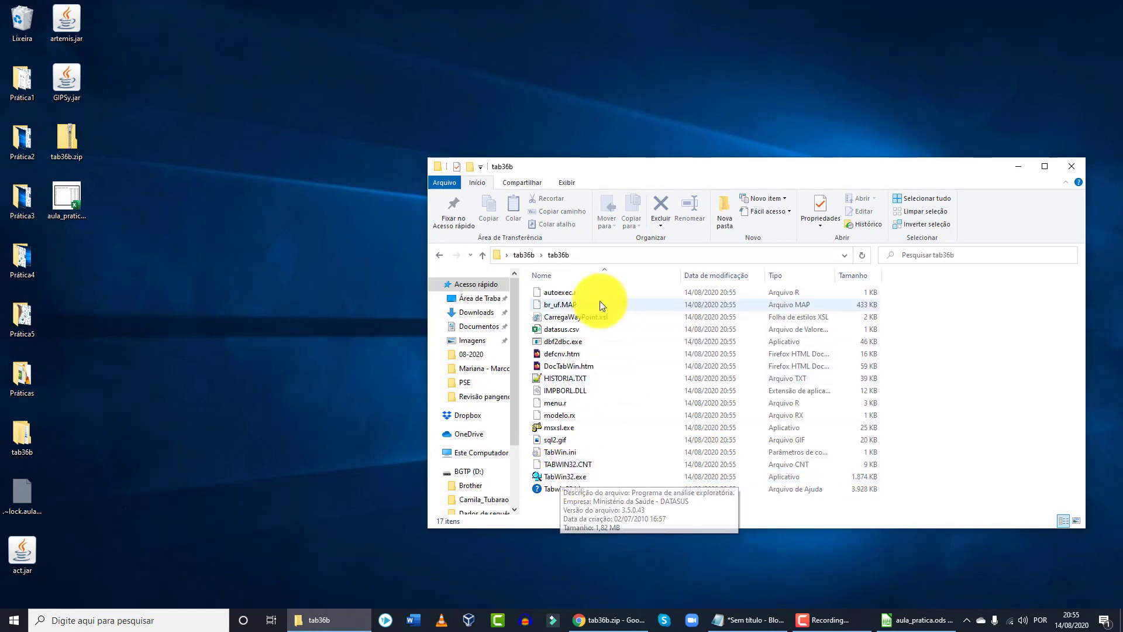
pyautogui.rightClick(566, 331)
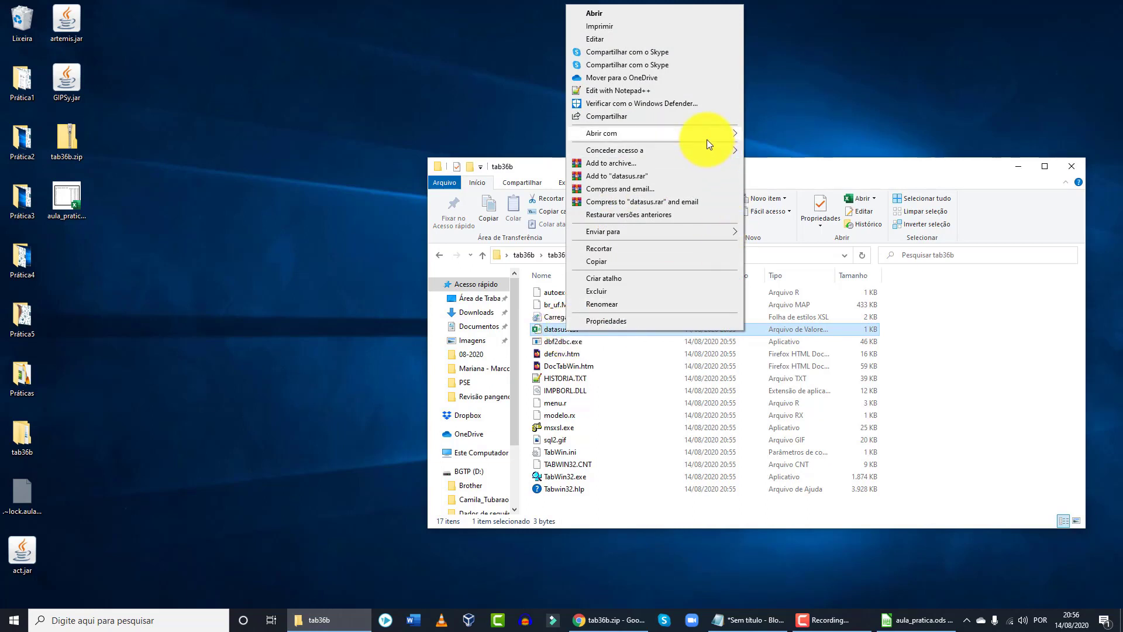
pyautogui.moveTo(707, 138)
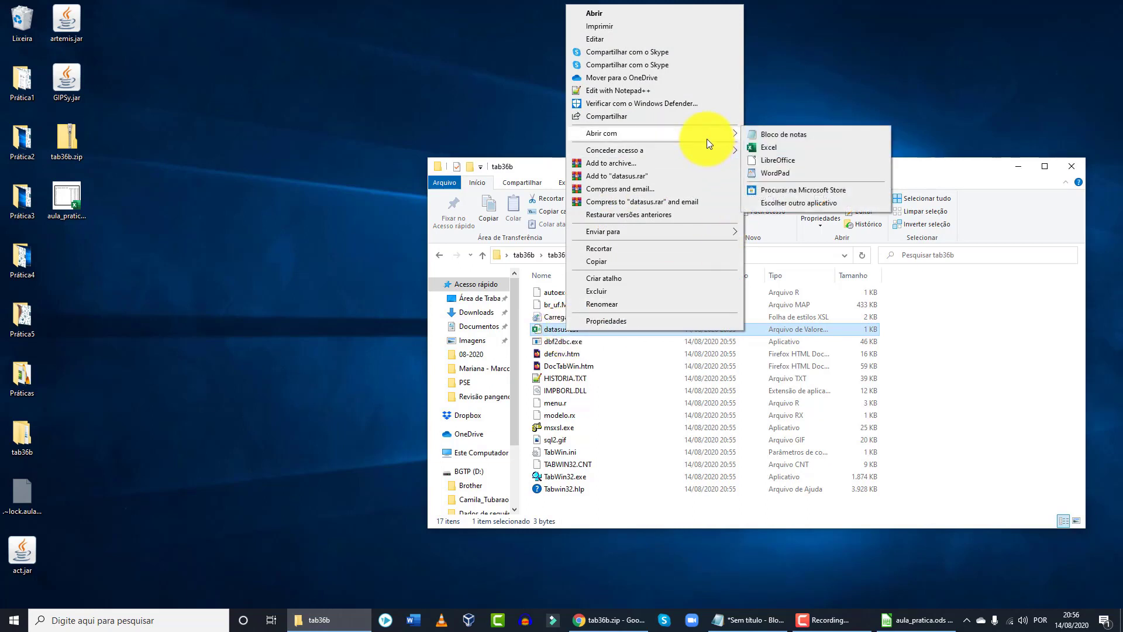
pyautogui.click(799, 138)
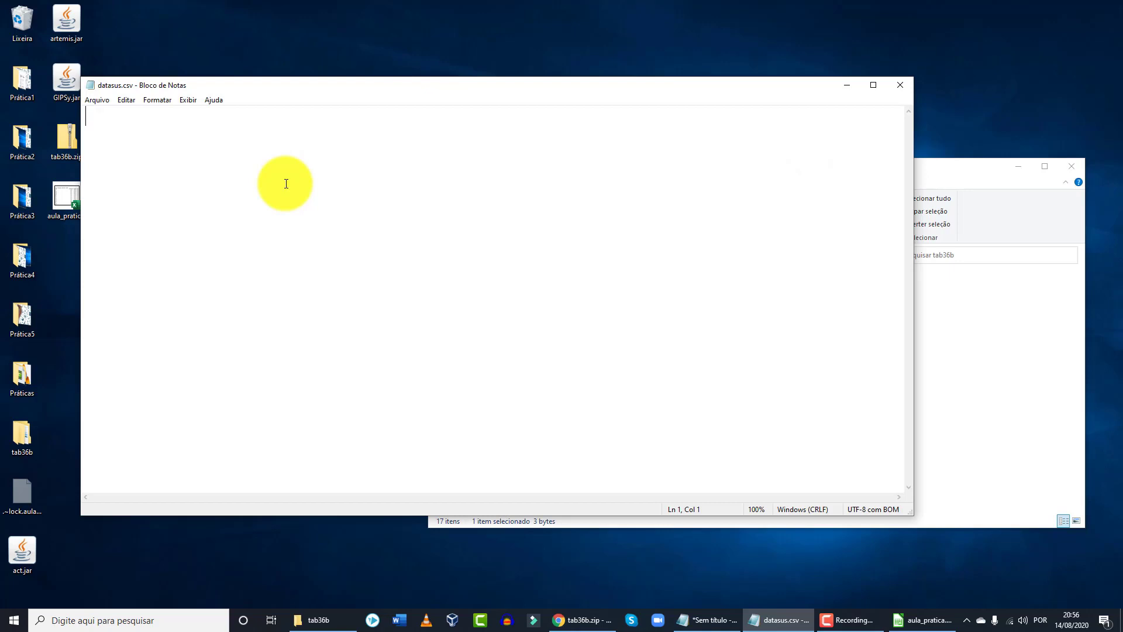
# Switch to the TabNet page in Chrome and go back from the results table to the dengue query form.
pyautogui.click(583, 619)
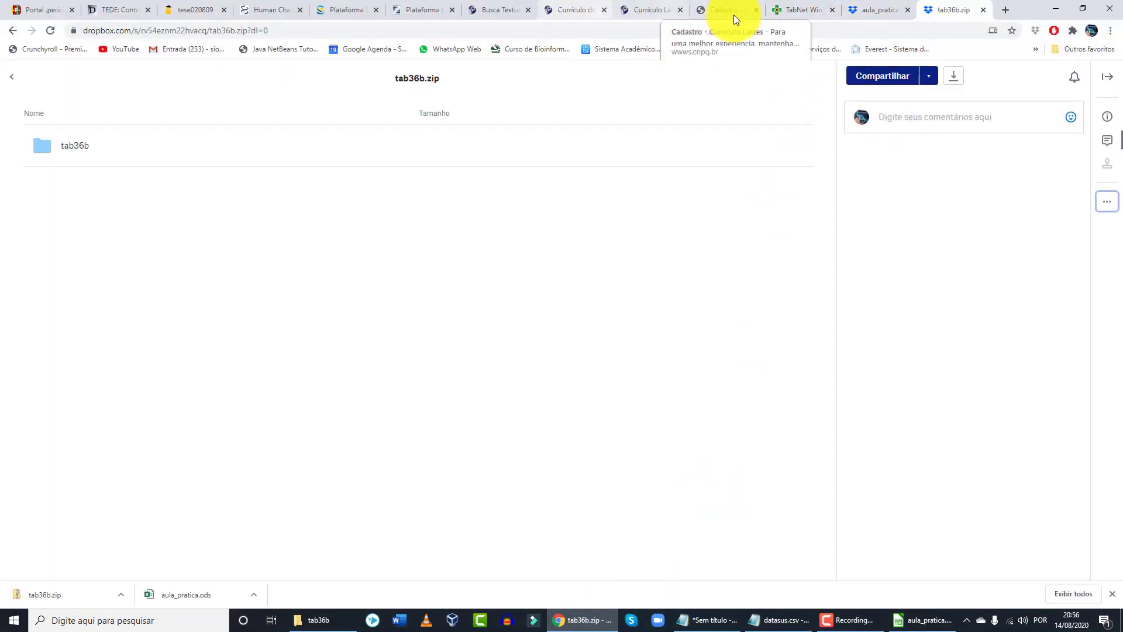
pyautogui.click(784, 6)
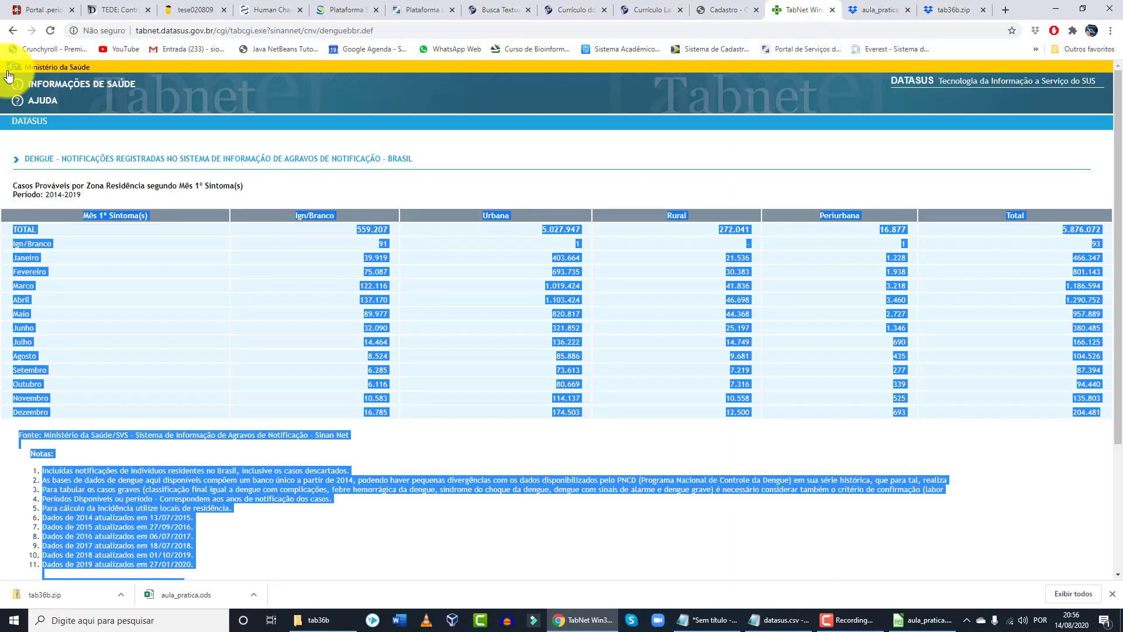
pyautogui.click(12, 31)
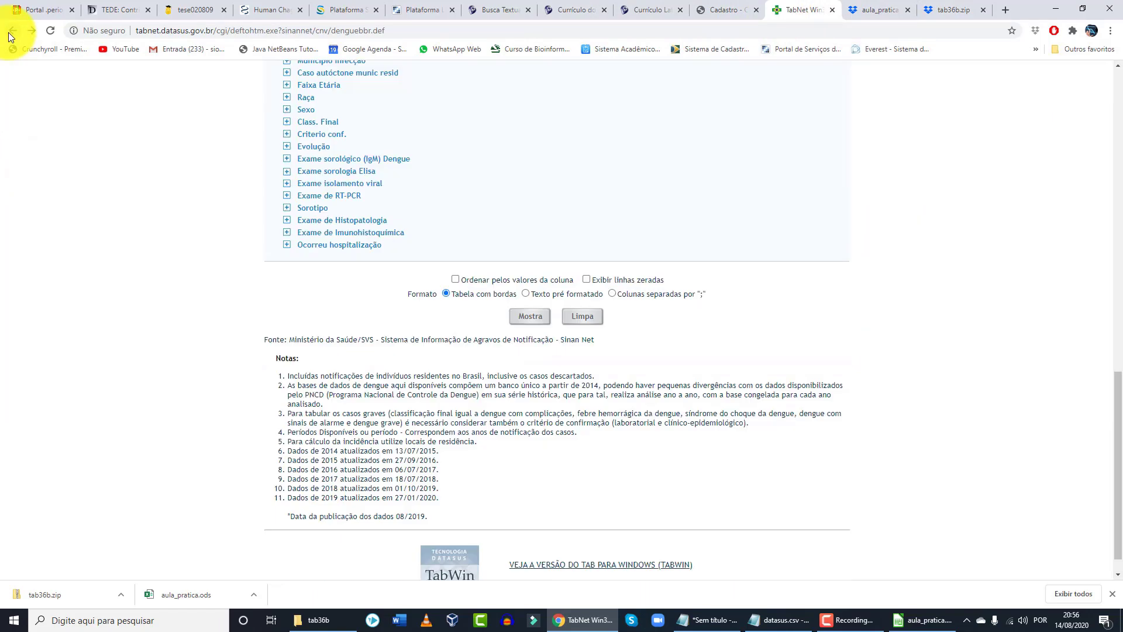
pyautogui.scroll(5, 654, 346)
pyautogui.scroll(9, 654, 345)
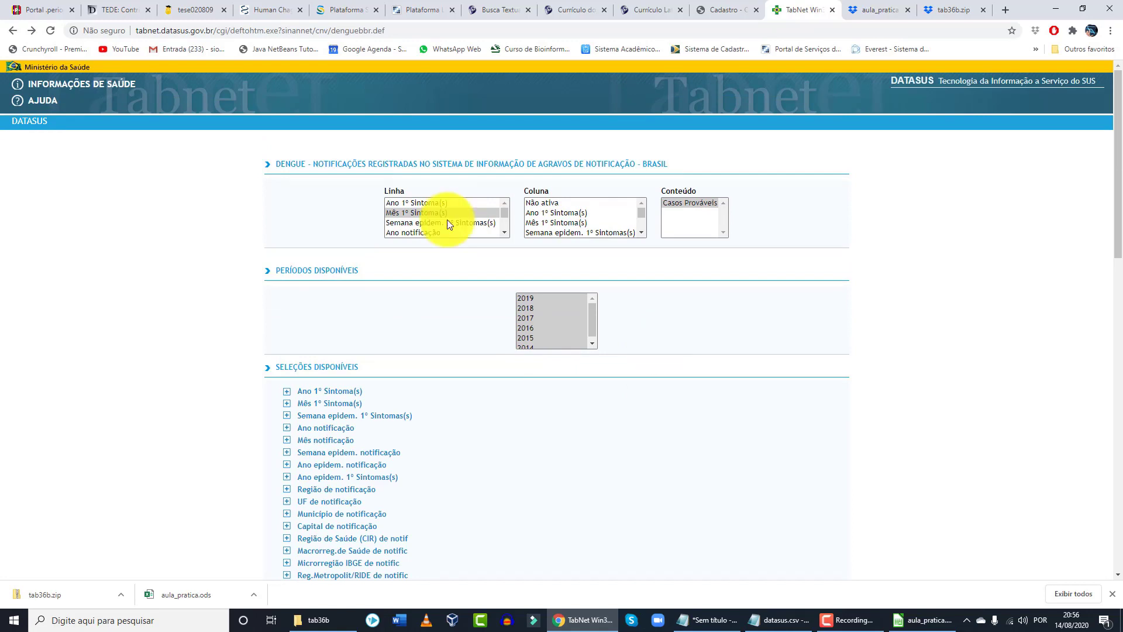
# Set the query's Linha to UF de notificação and its Coluna to Não ativa.
pyautogui.scroll(-2, 448, 219)
pyautogui.scroll(-2, 462, 217)
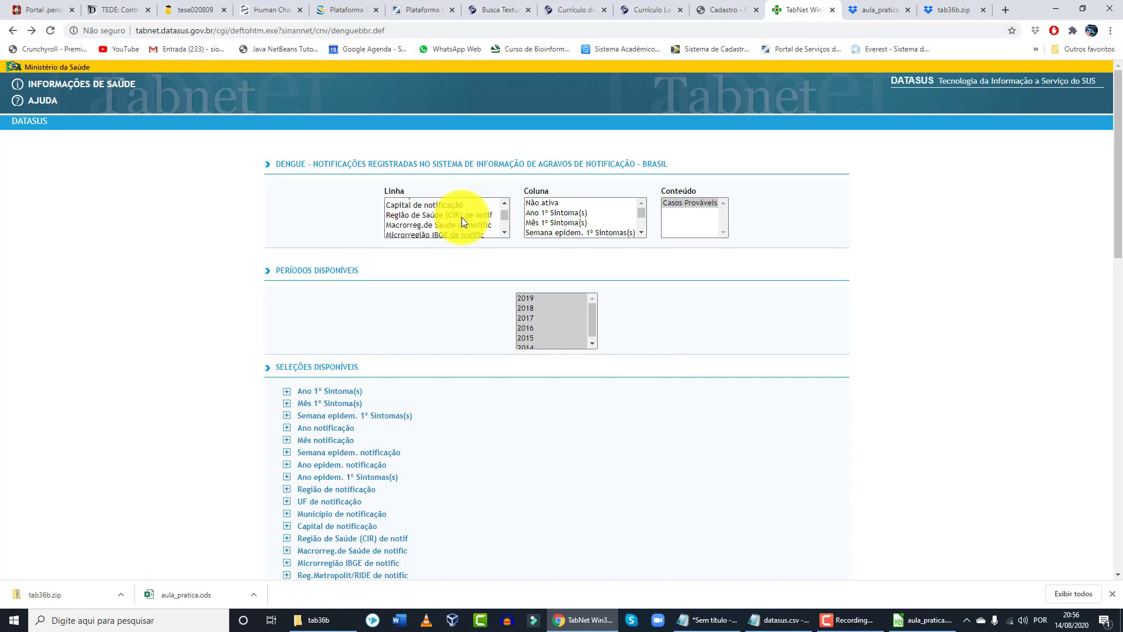
pyautogui.scroll(-2, 462, 217)
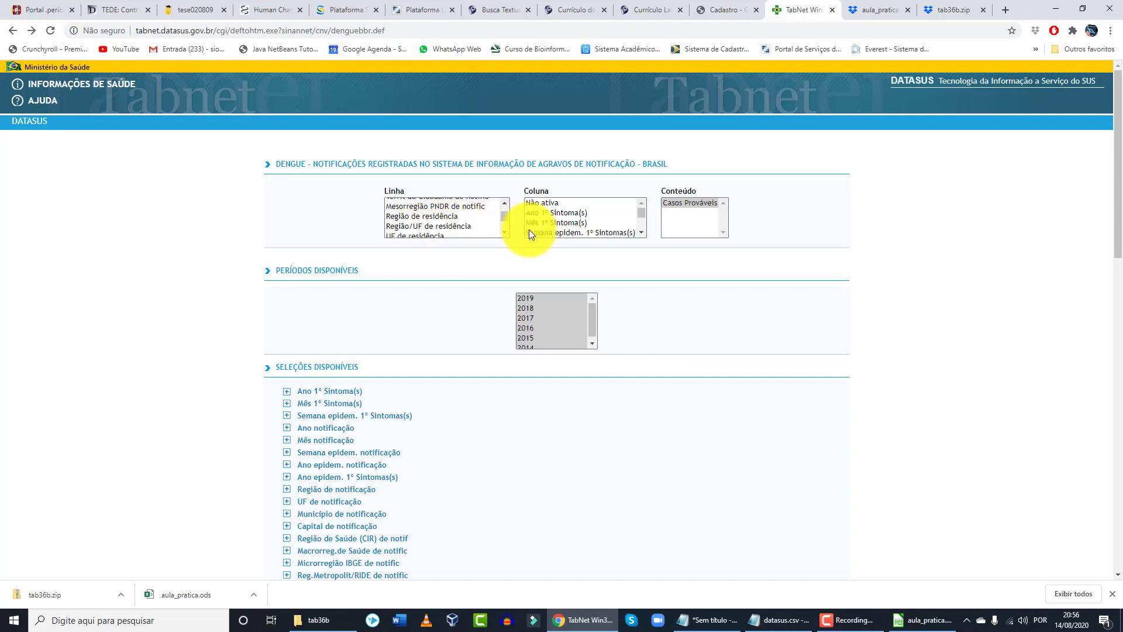
pyautogui.click(505, 232)
pyautogui.click(504, 235)
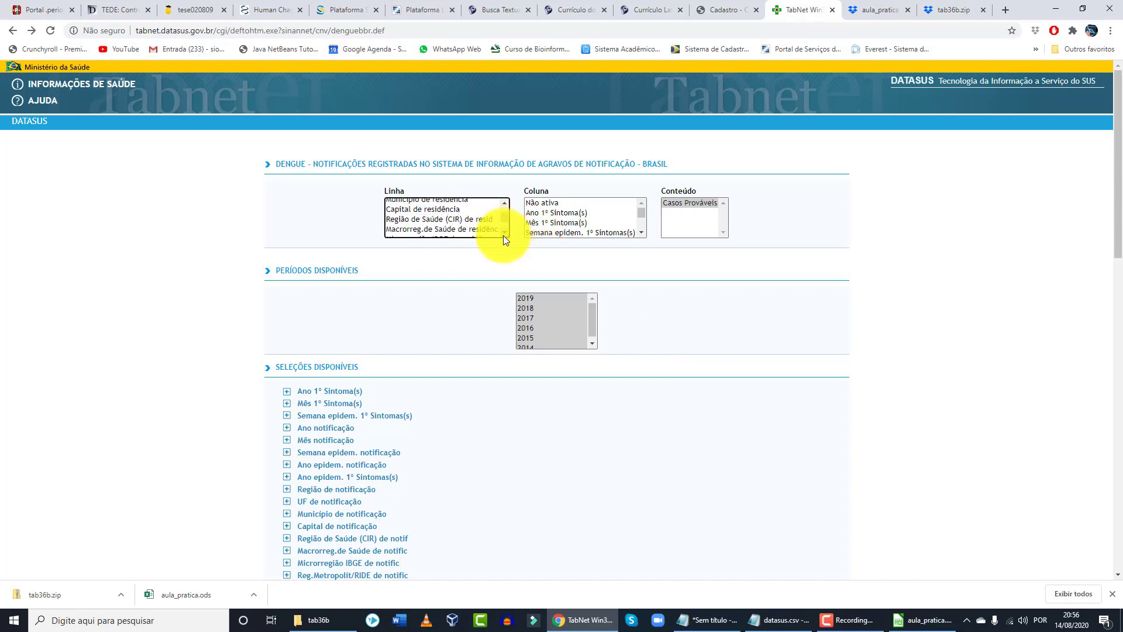
pyautogui.click(503, 203)
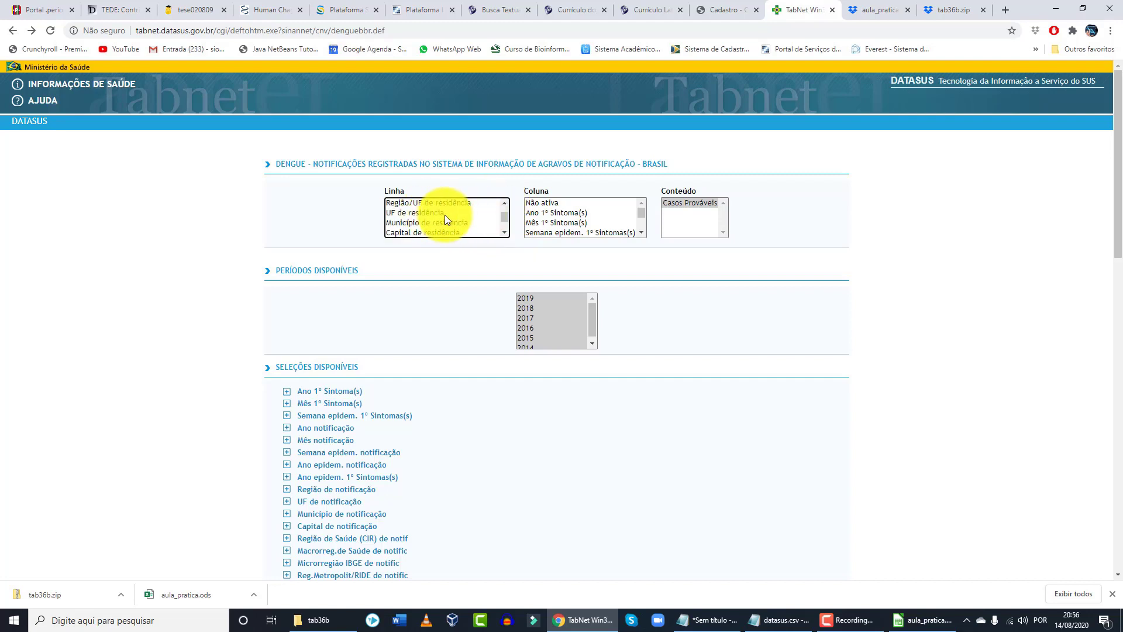
pyautogui.scroll(-4, 504, 230)
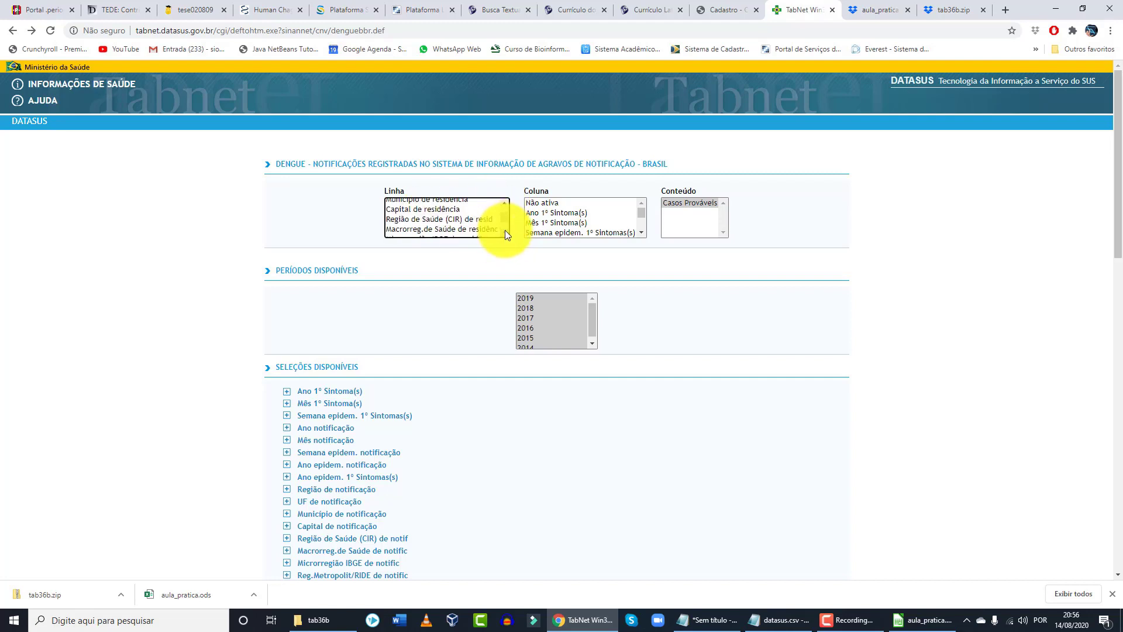
pyautogui.click(424, 202)
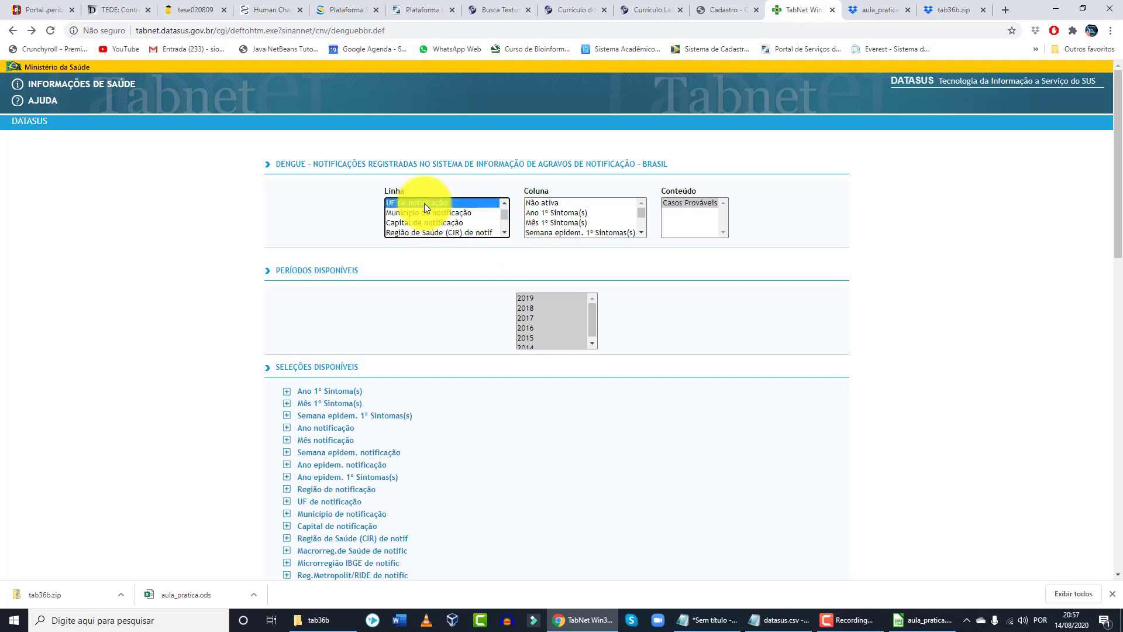
pyautogui.click(546, 203)
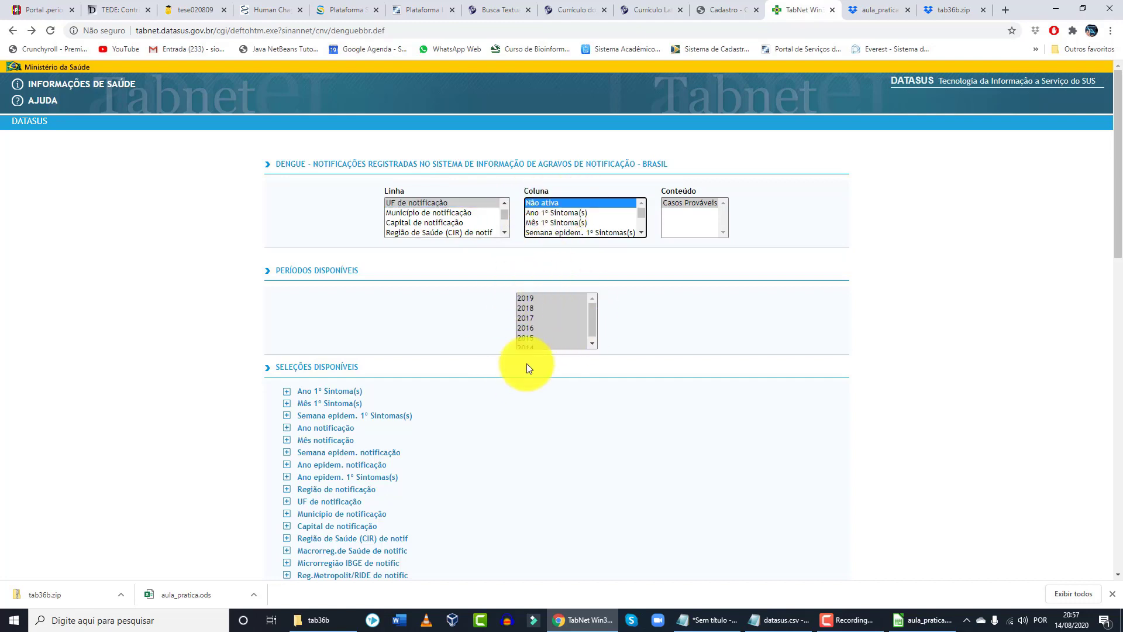
# Set the output format to Colunas separadas por ";" and show the results of the dengue query.
pyautogui.scroll(-1, 567, 311)
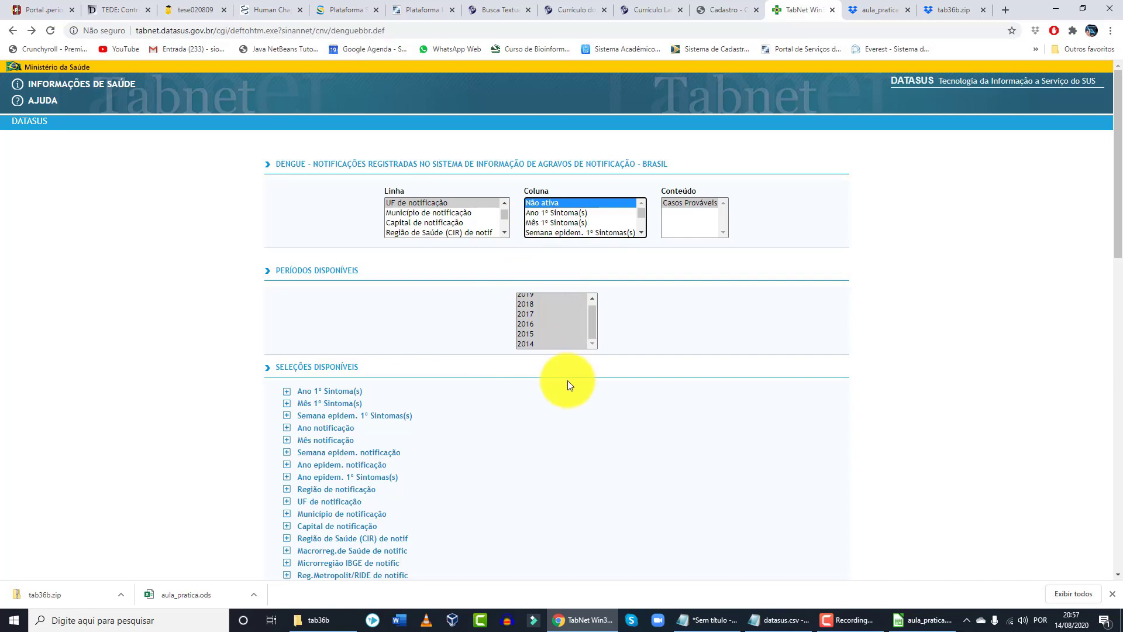
pyautogui.scroll(-9, 568, 383)
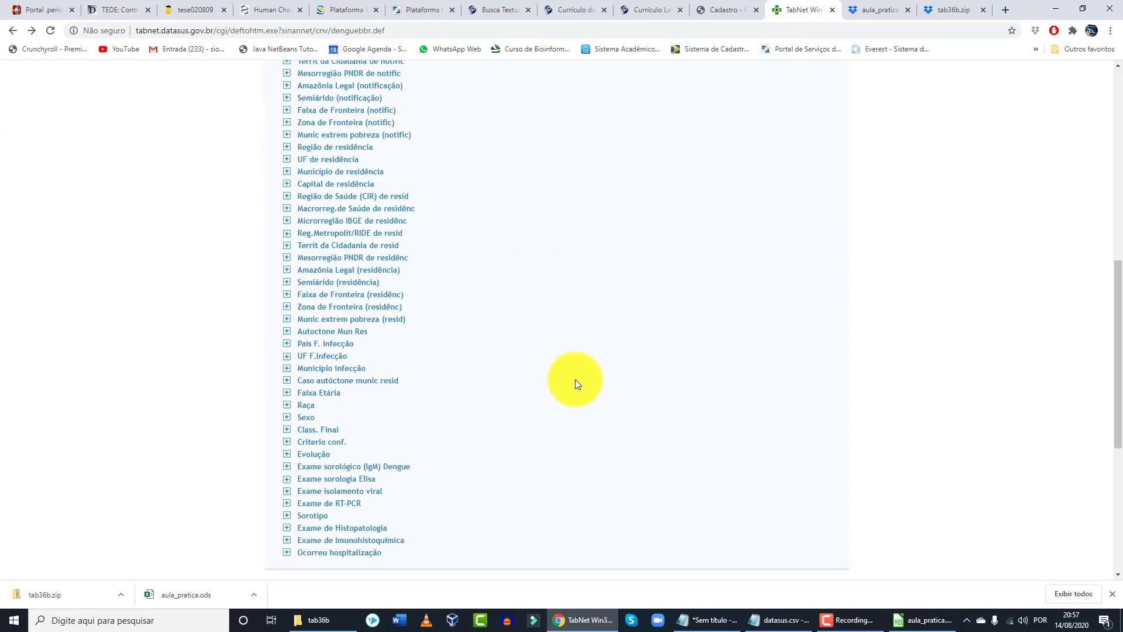
pyautogui.scroll(-6, 575, 378)
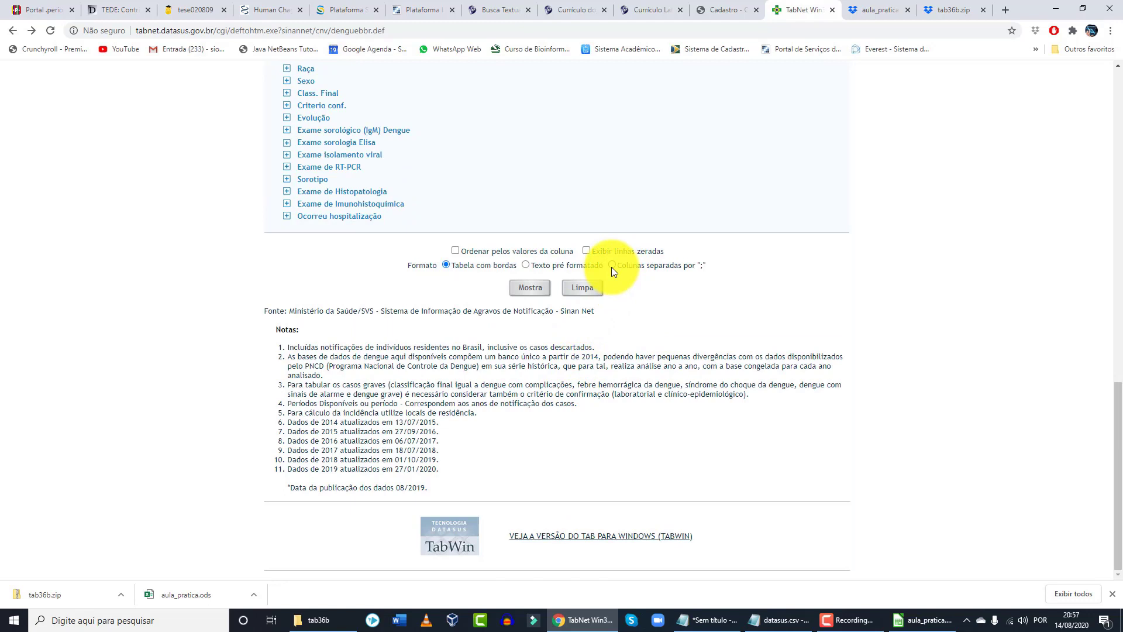
pyautogui.click(612, 265)
pyautogui.click(530, 288)
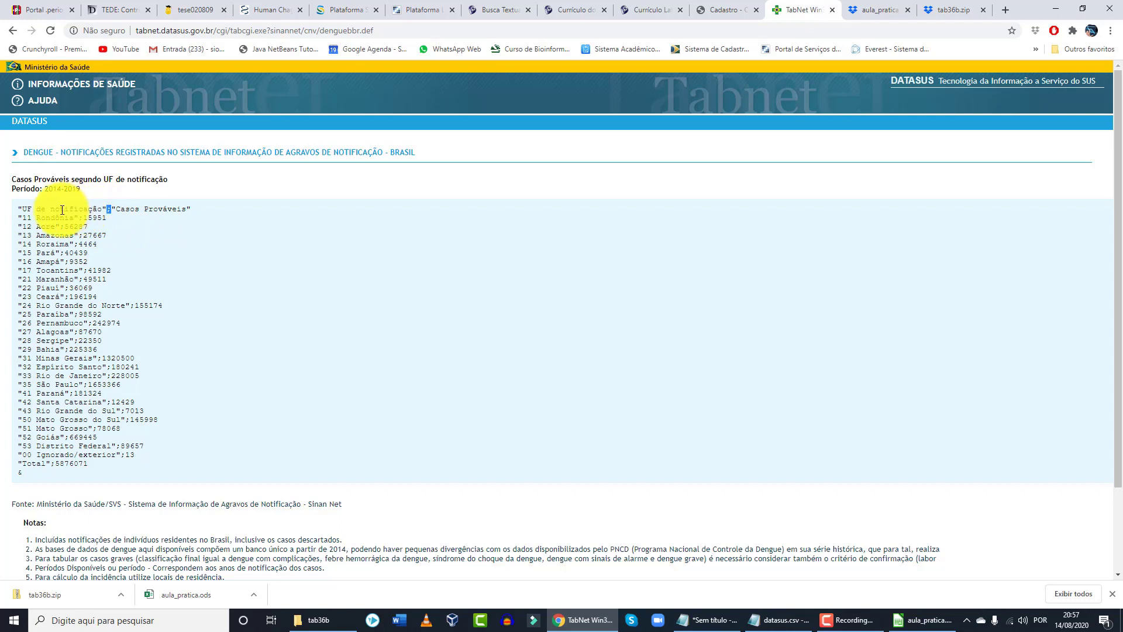
# Copy the whole semicolon-separated results block, from the header row through the closing &, into datasus.csv in Notepad.
pyautogui.click(193, 207)
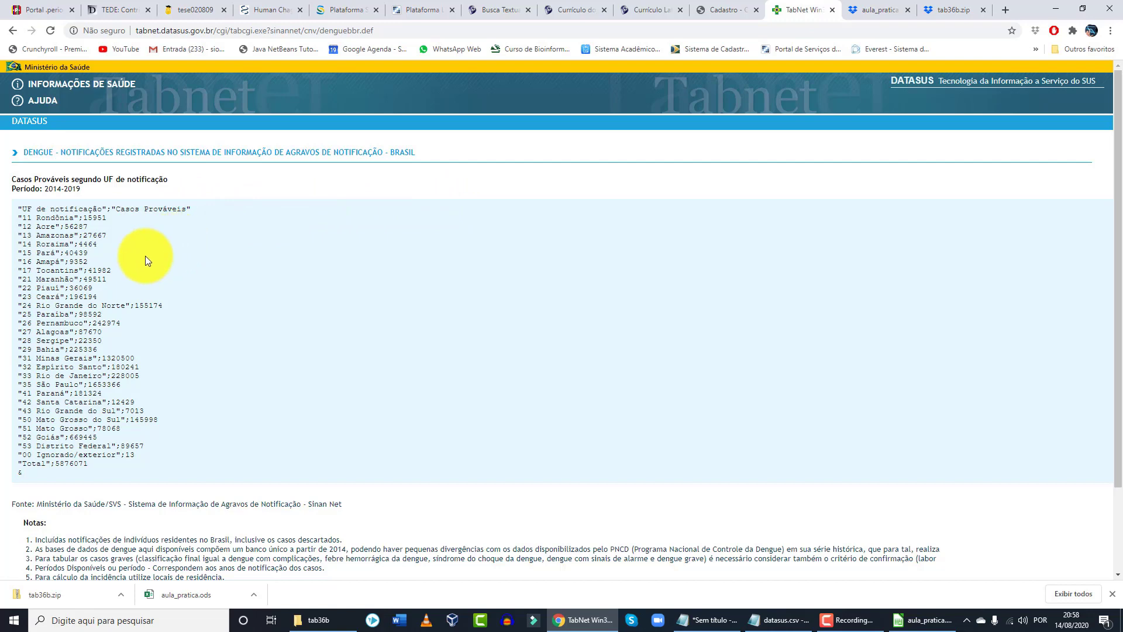
pyautogui.moveTo(31, 470); pyautogui.dragTo(13, 211)
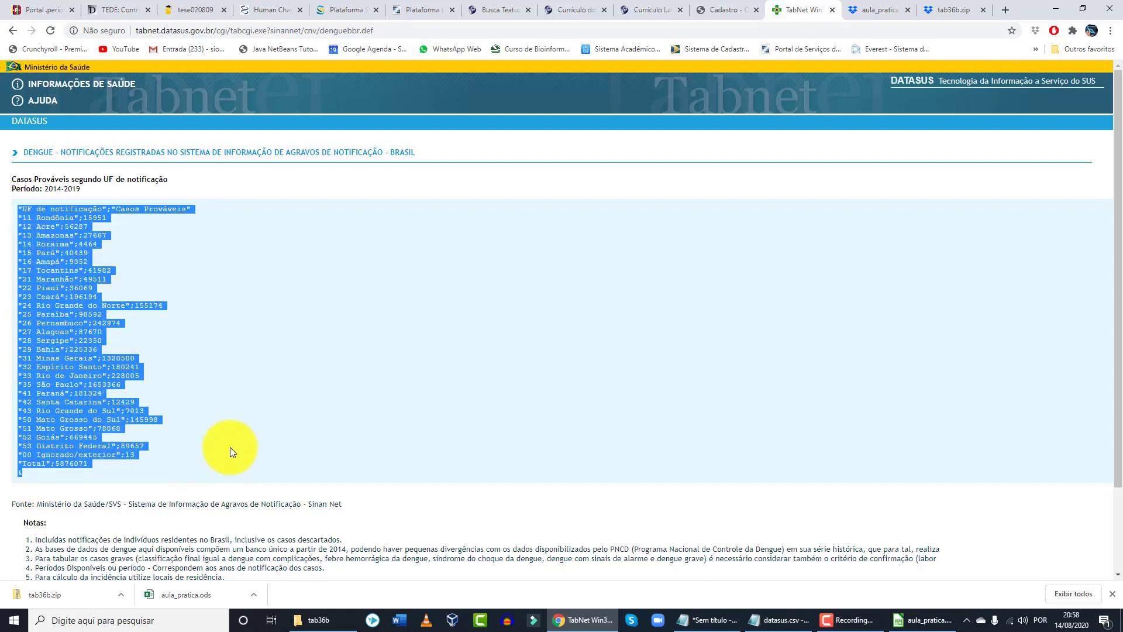
pyautogui.click(761, 619)
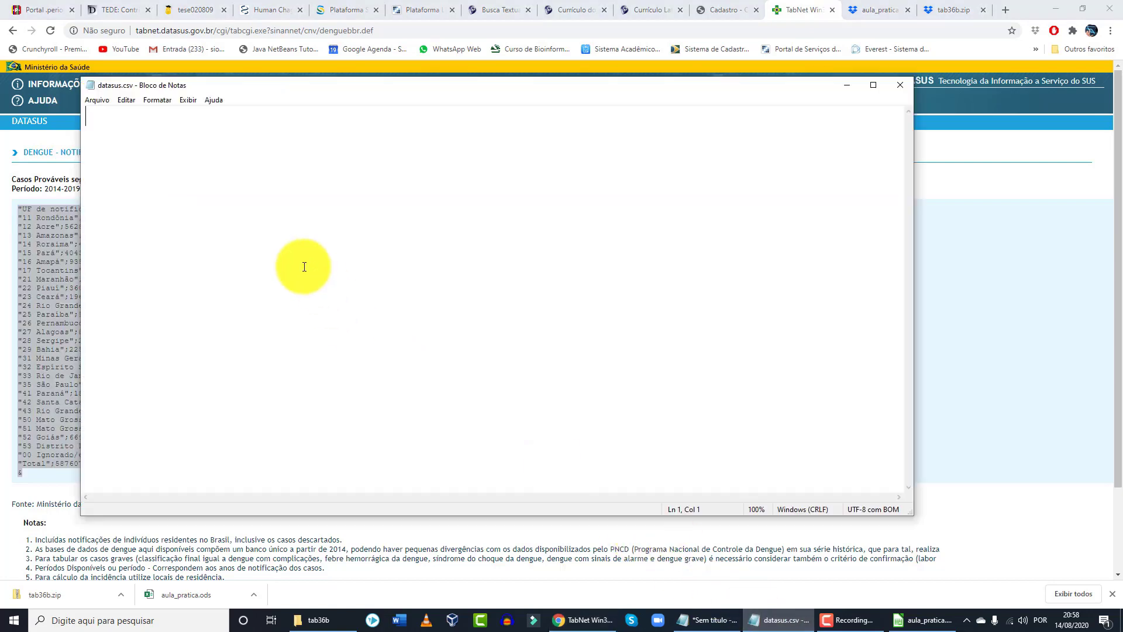
pyautogui.hotkey('ctrl', 'v')
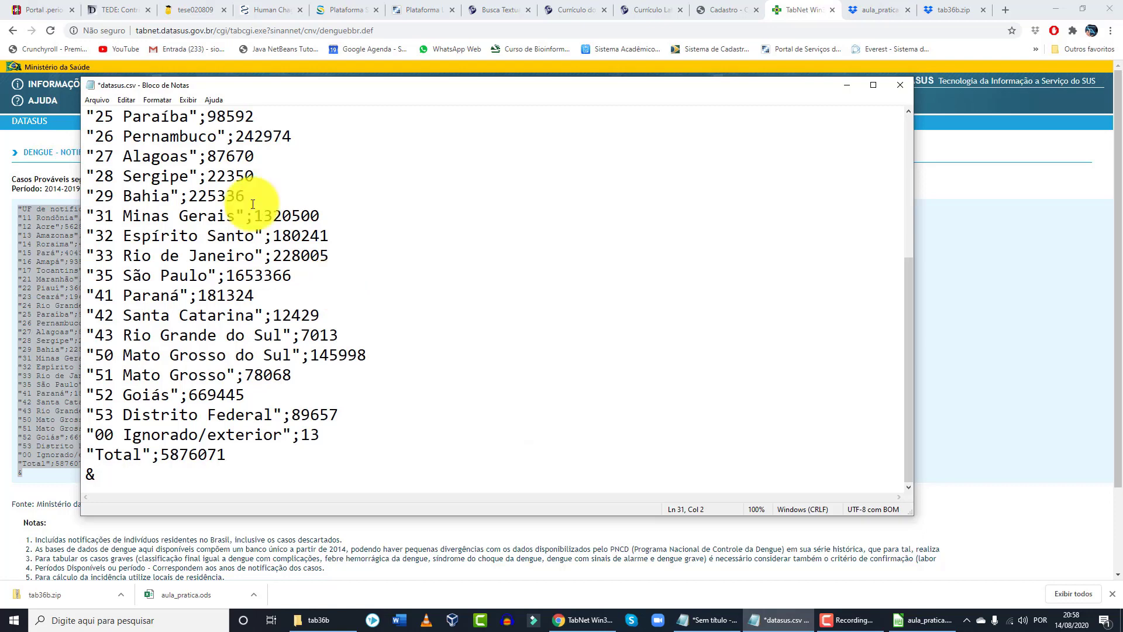
# Save datasus.csv and close its Notepad window.
pyautogui.click(98, 100)
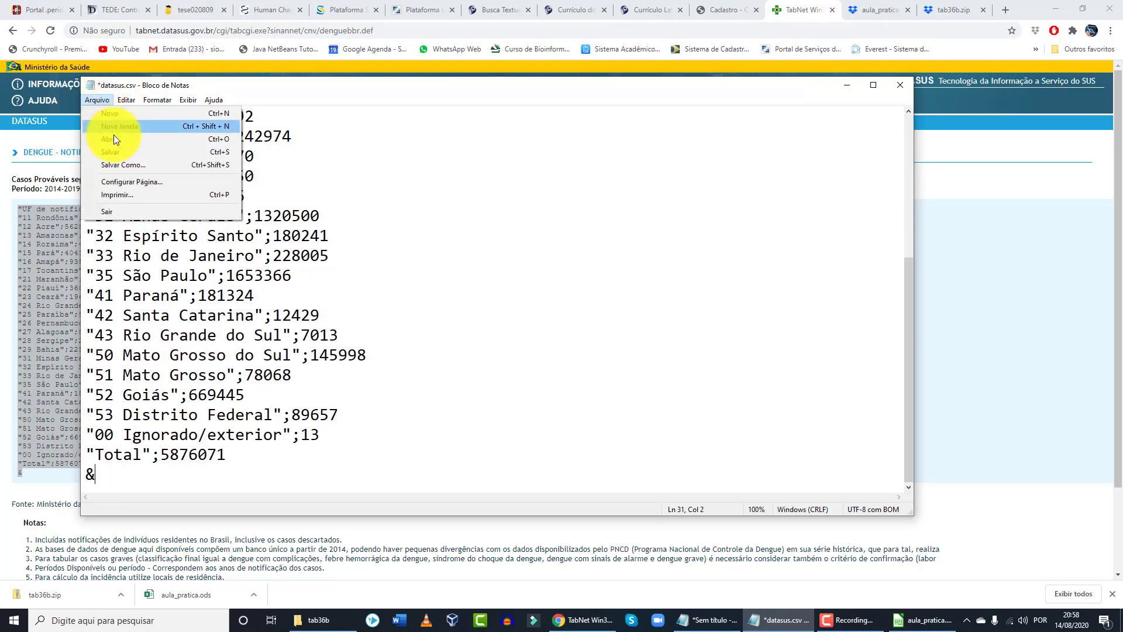
pyautogui.click(117, 152)
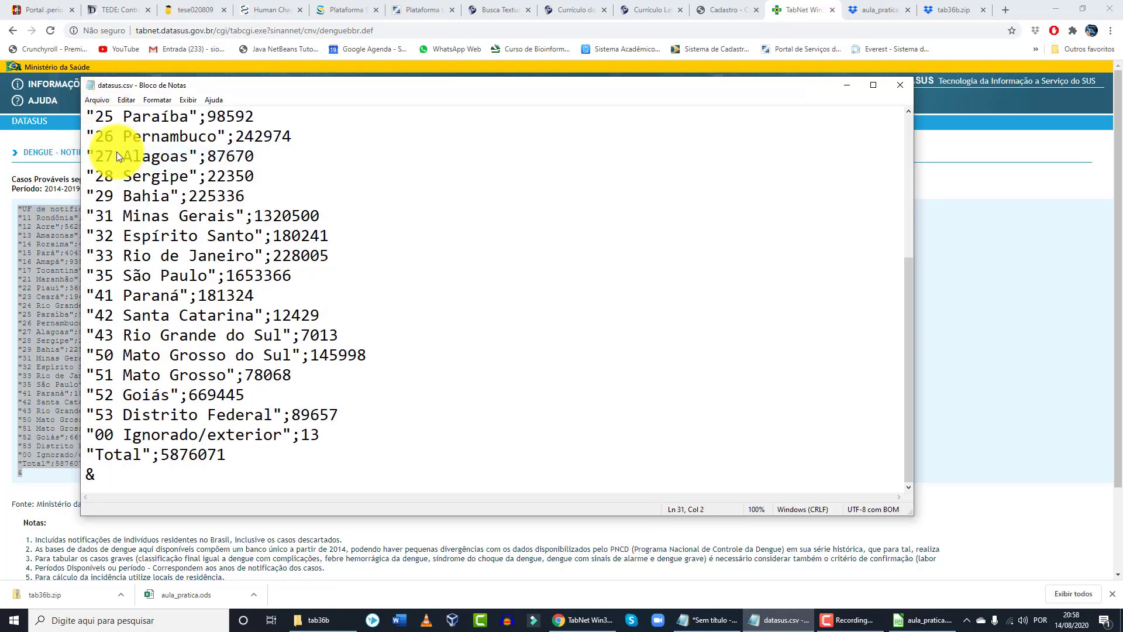
pyautogui.click(901, 86)
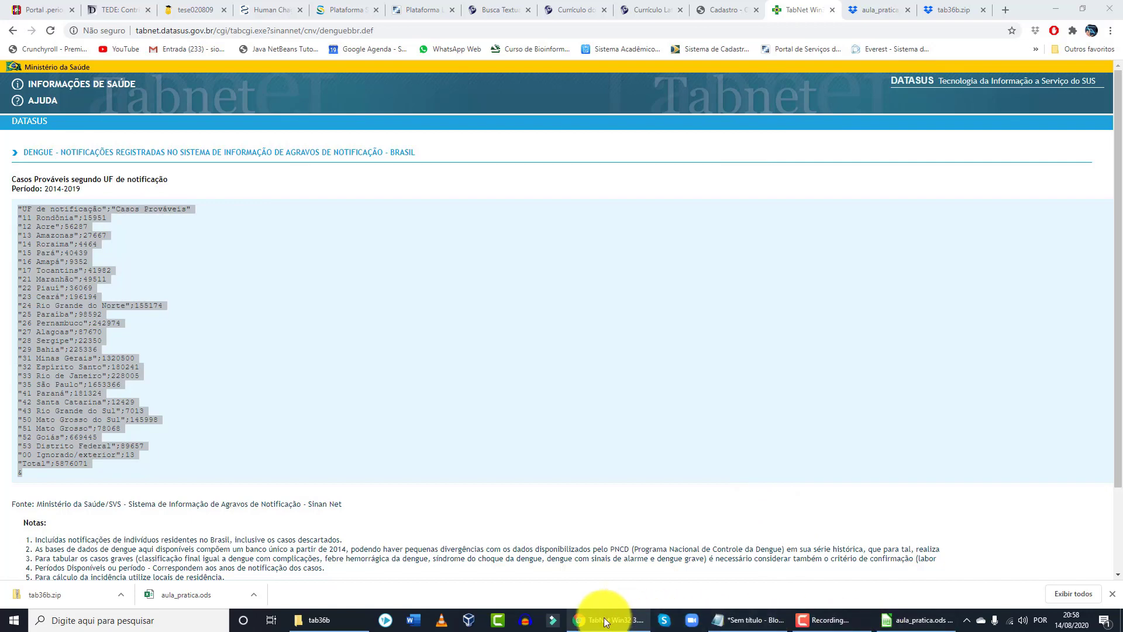
# Launch TabWin32.exe from the tab36b folder and open the datasus.csv table in it.
pyautogui.click(338, 623)
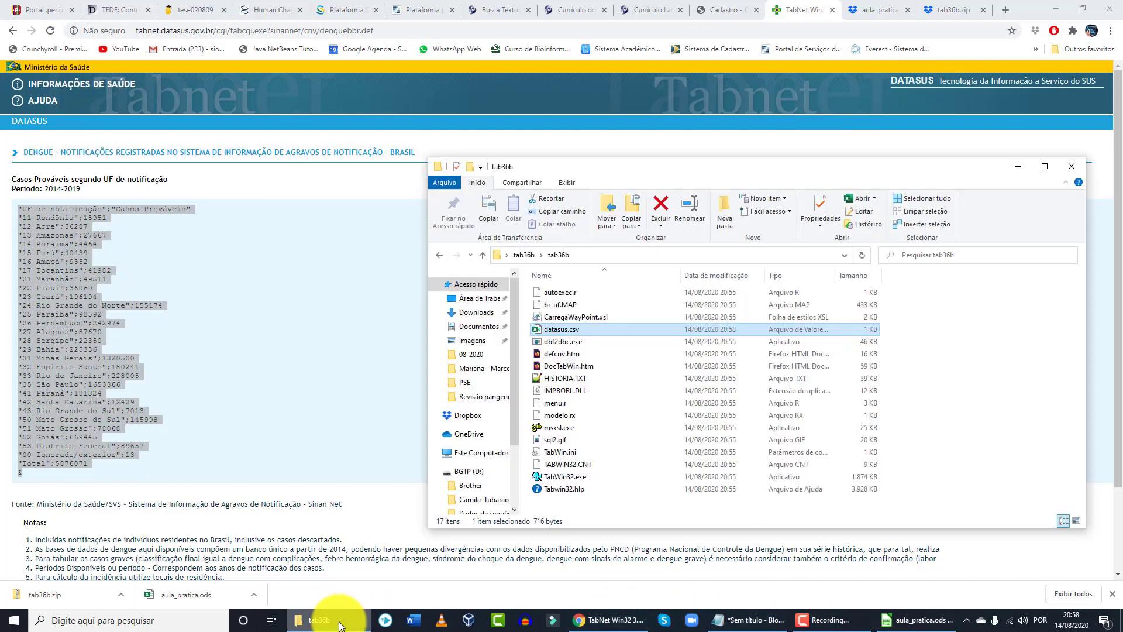
pyautogui.doubleClick(571, 476)
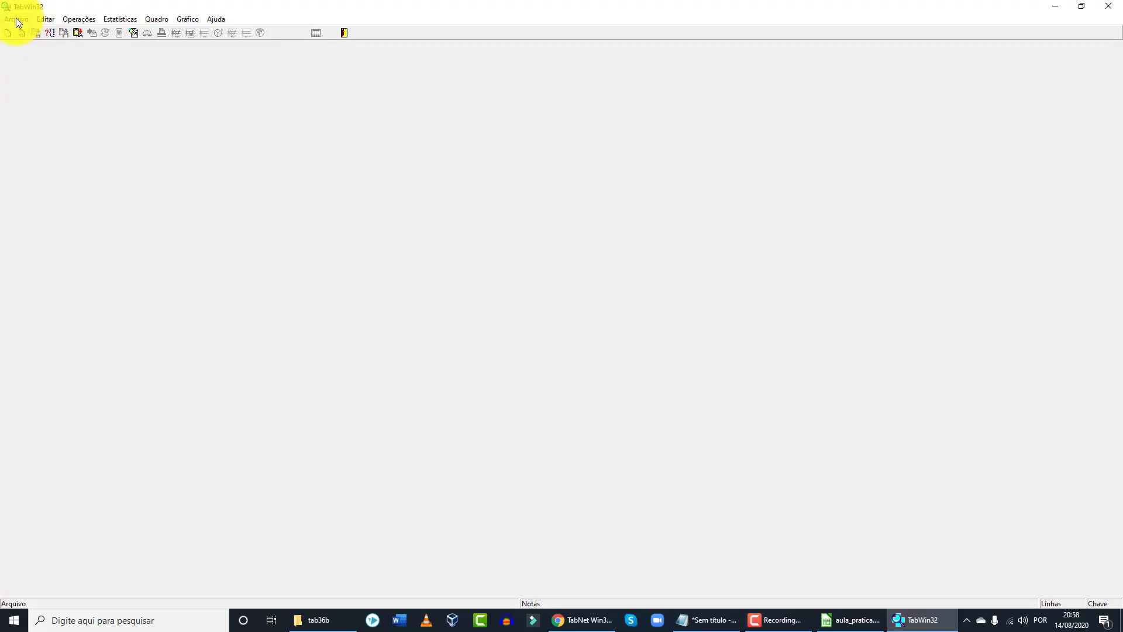
pyautogui.click(18, 21)
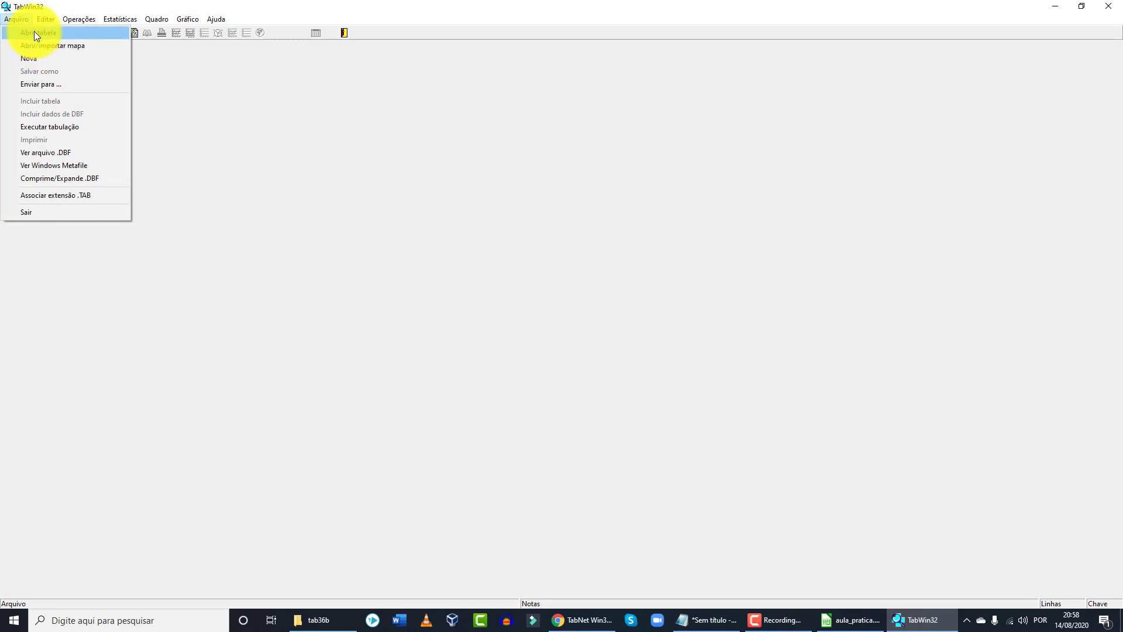
pyautogui.click(34, 32)
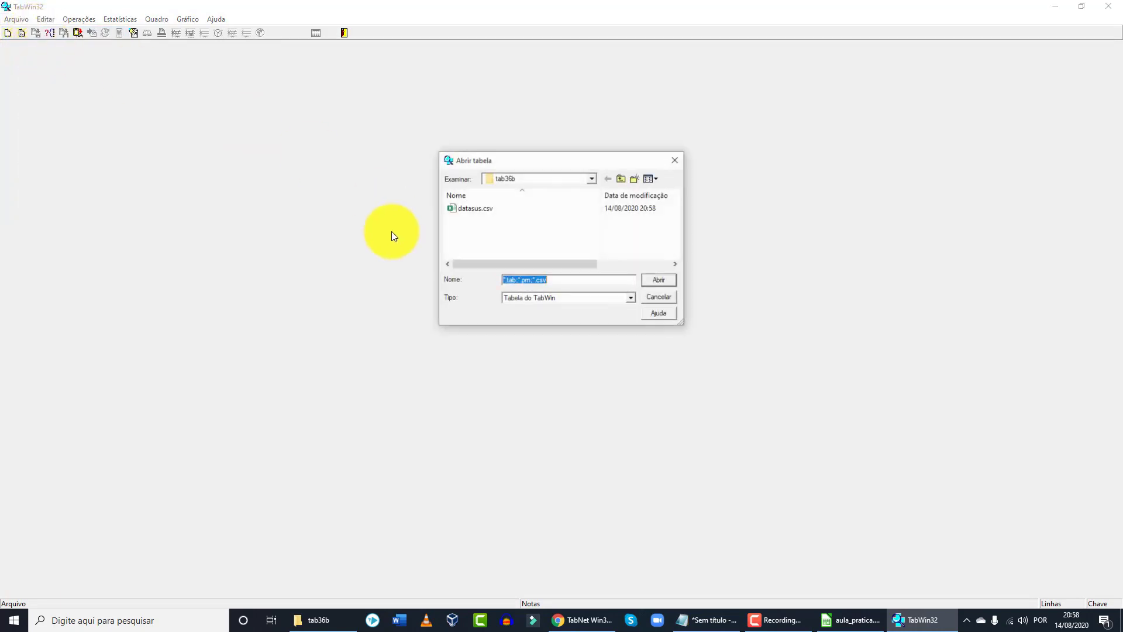
pyautogui.click(474, 209)
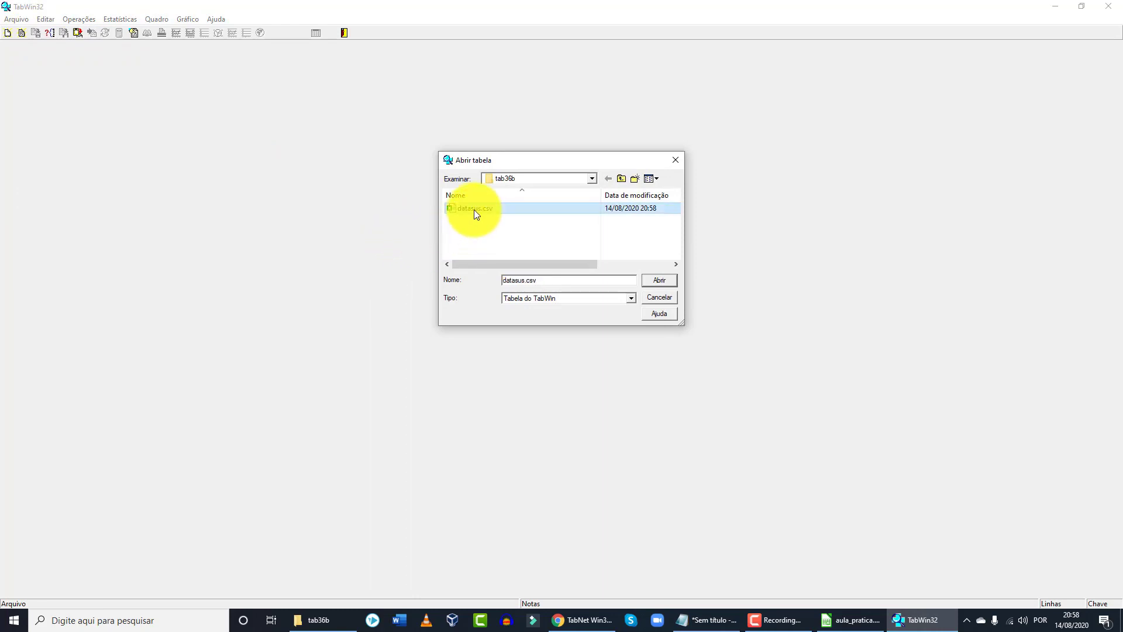
pyautogui.click(655, 280)
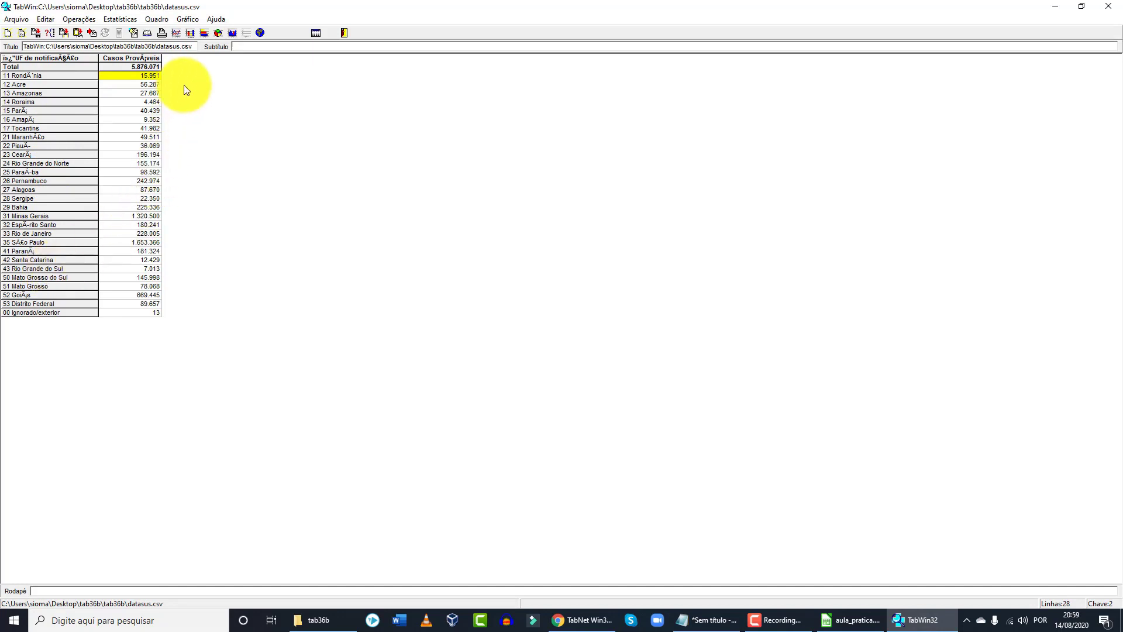
# Map the dengue table with the br_uf.MAP base map and show each state's value on it.
pyautogui.click(259, 33)
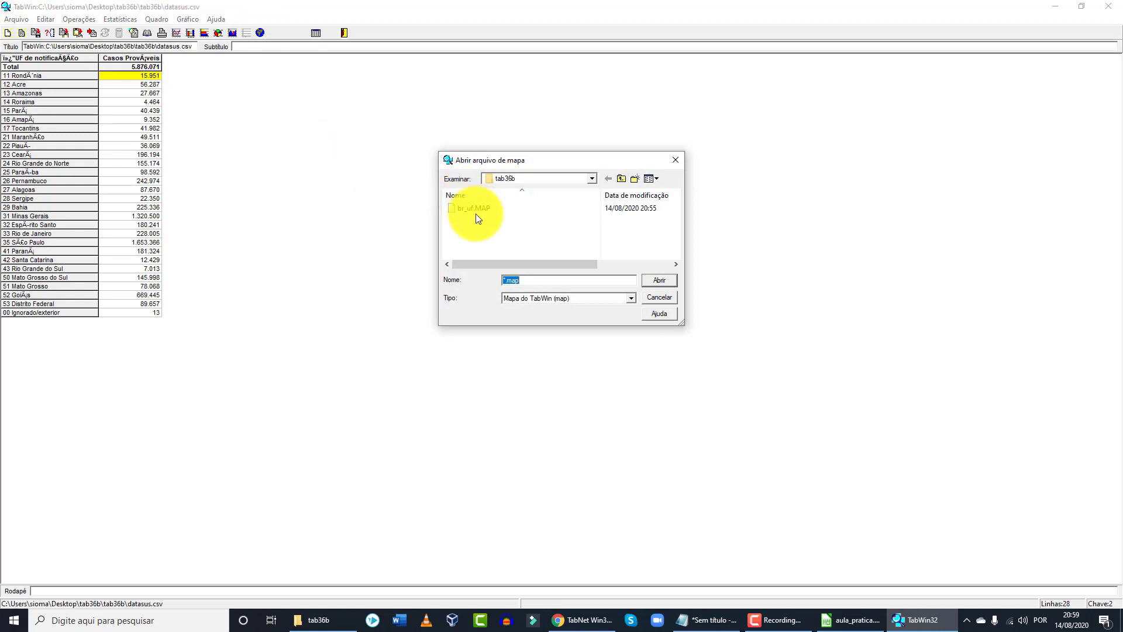
pyautogui.click(476, 211)
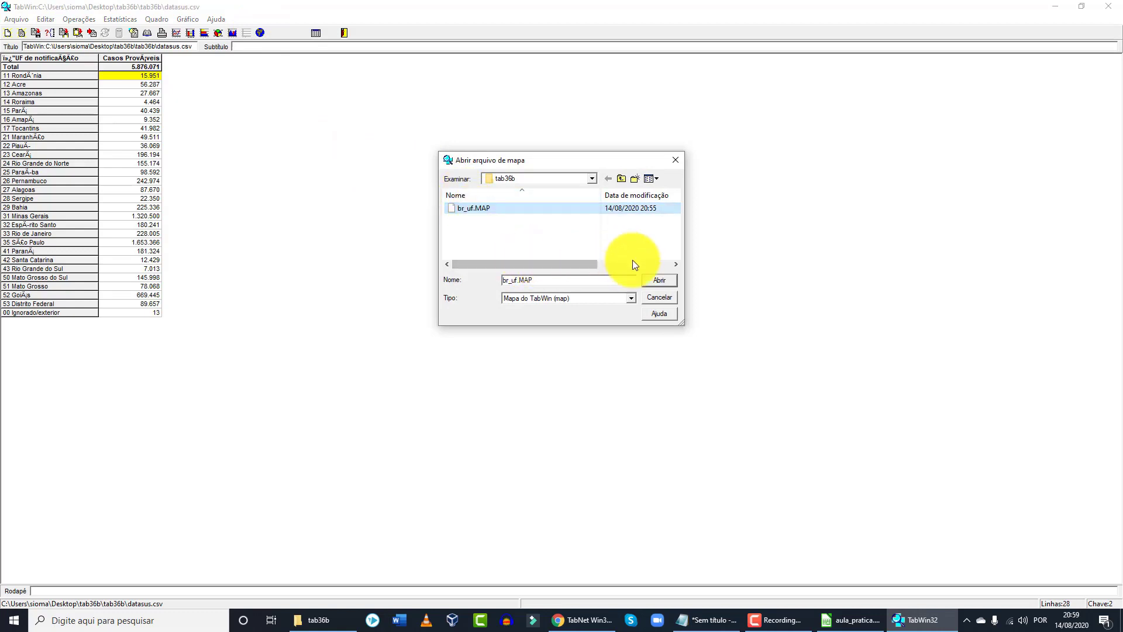
pyautogui.click(664, 278)
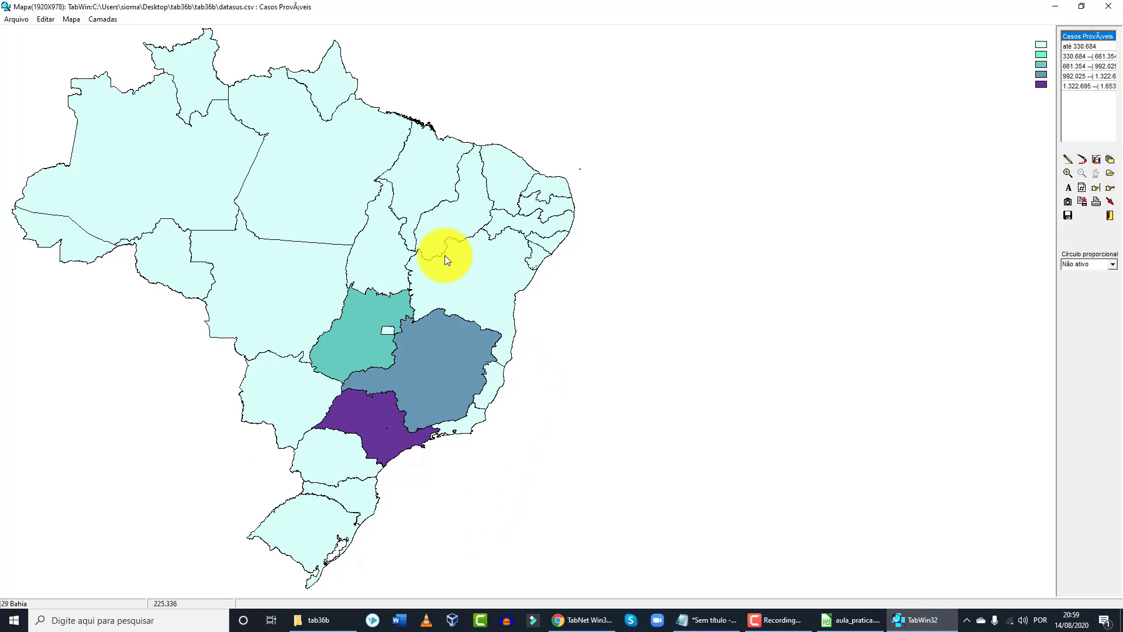
pyautogui.click(71, 19)
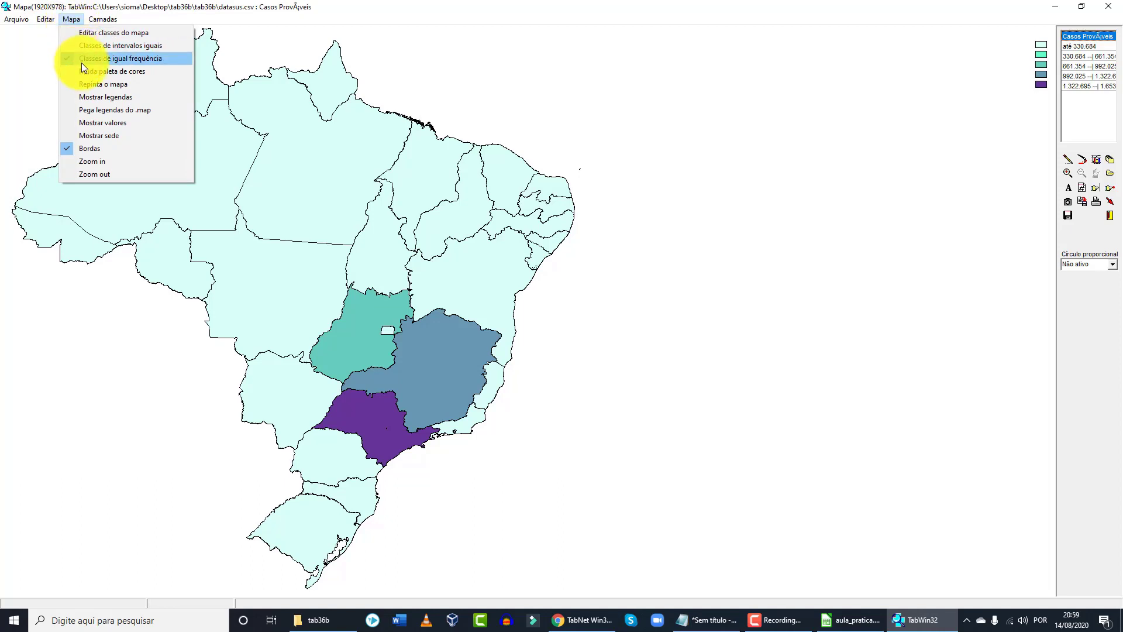
pyautogui.click(100, 125)
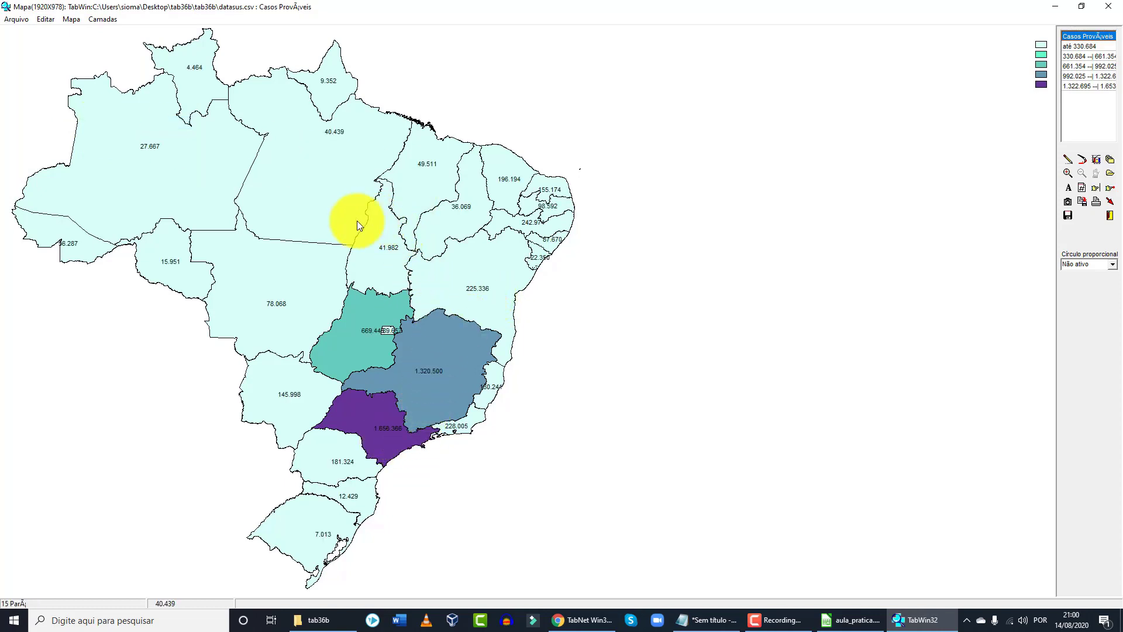
# Show the state name legends on the map, then hide them again.
pyautogui.click(69, 24)
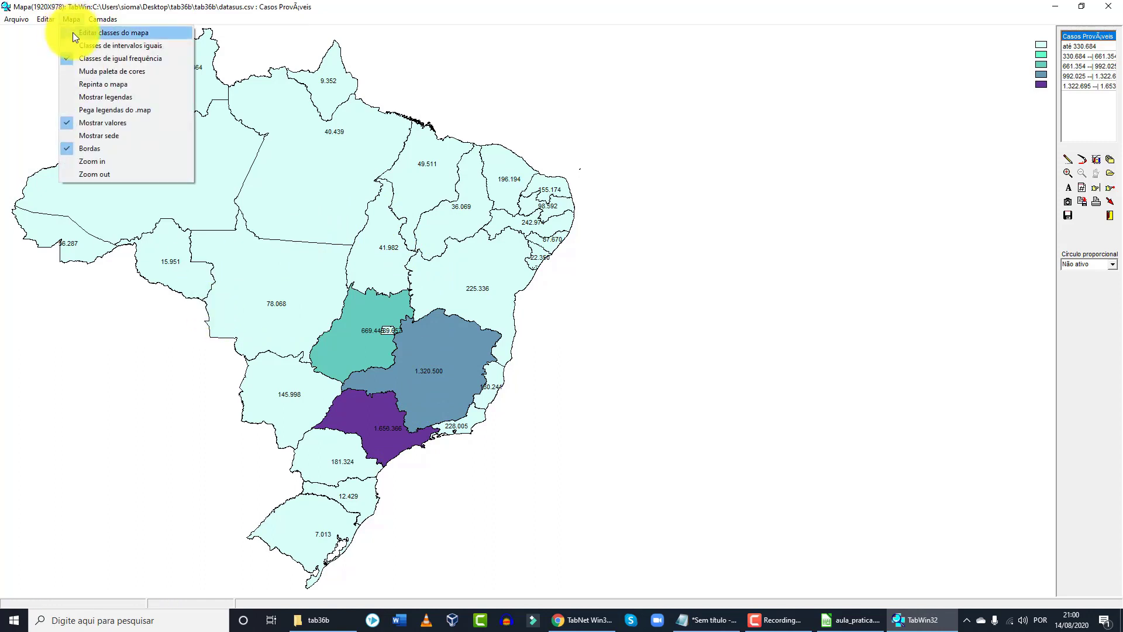
pyautogui.click(110, 96)
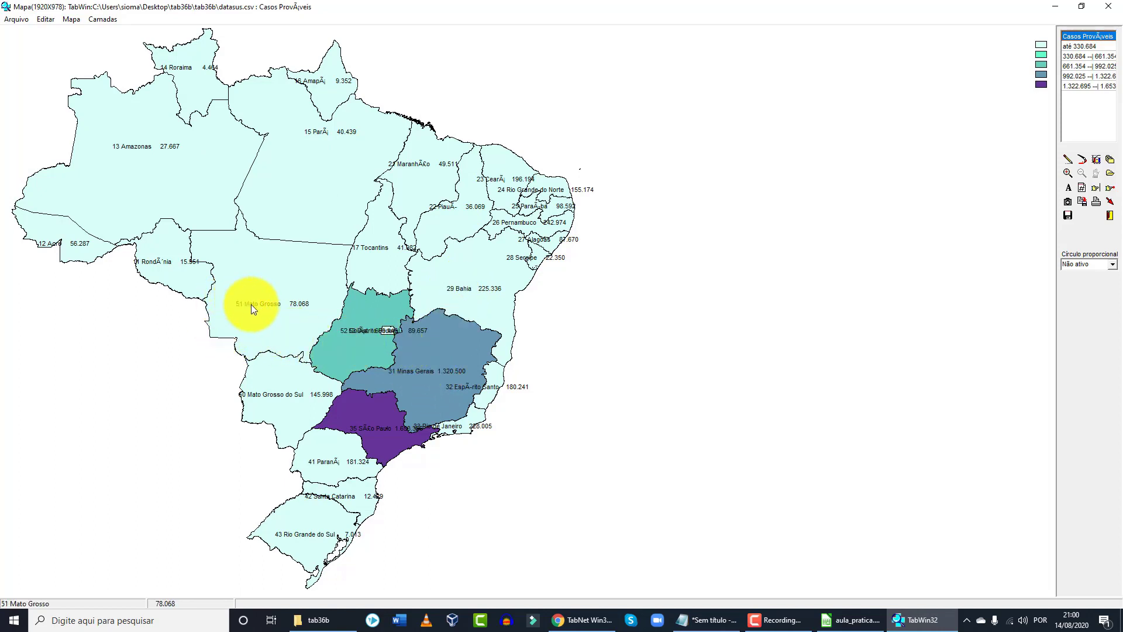
pyautogui.click(66, 22)
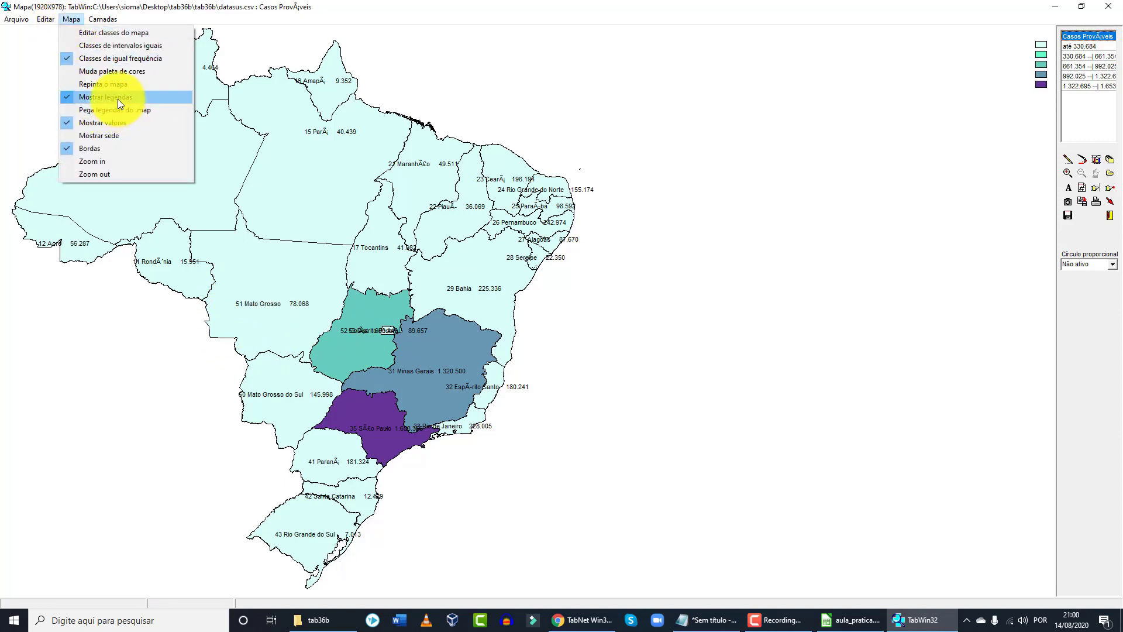
pyautogui.click(117, 98)
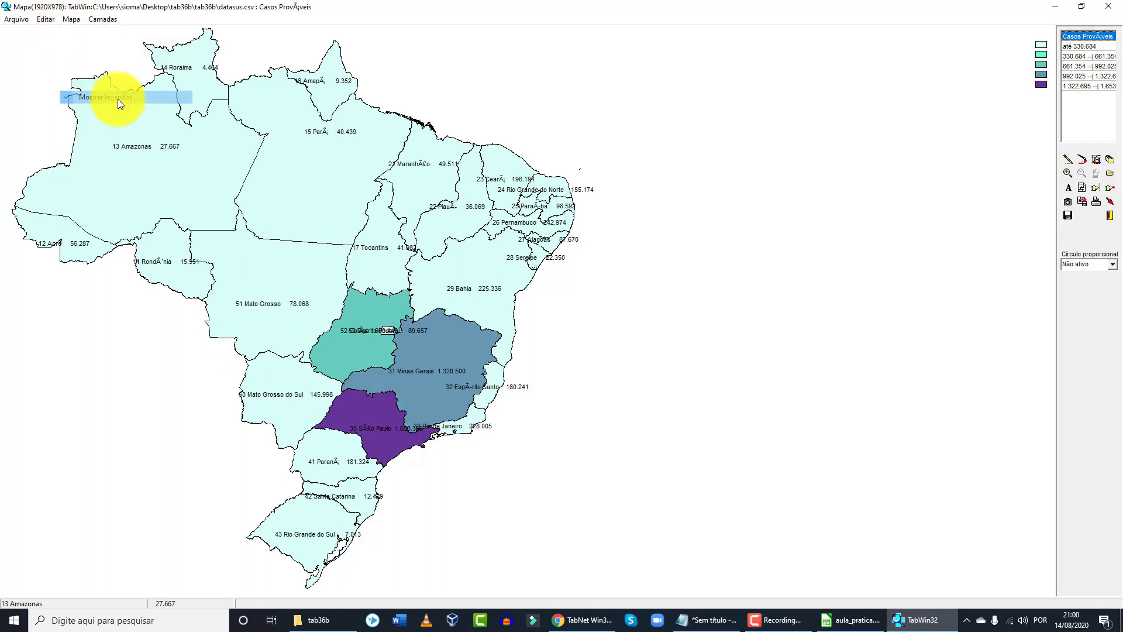
pyautogui.click(75, 20)
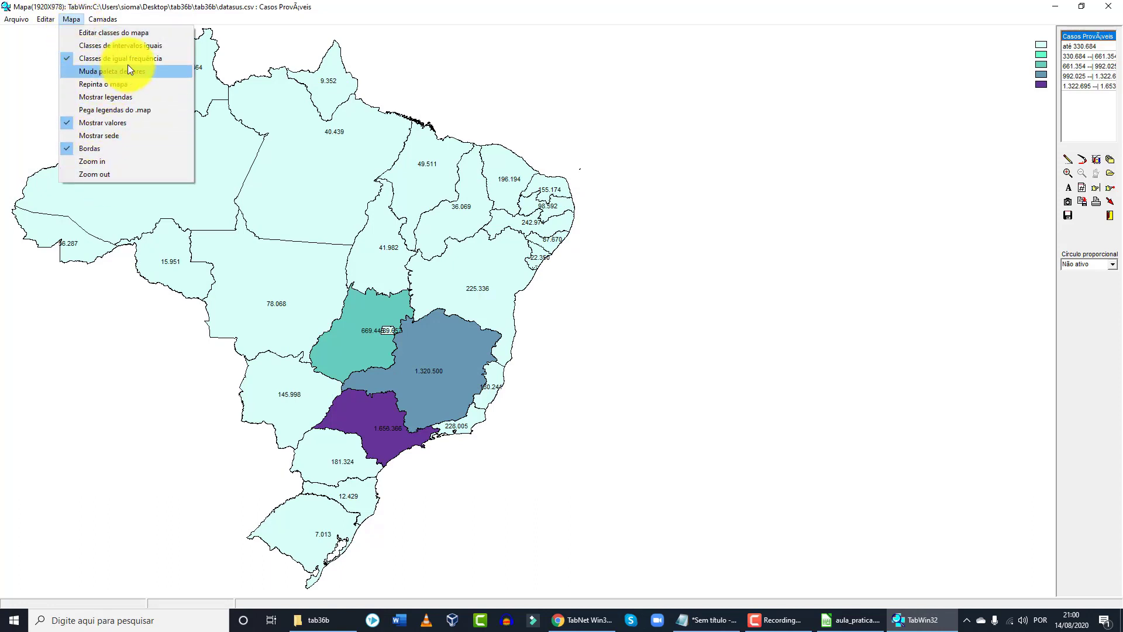
pyautogui.click(104, 174)
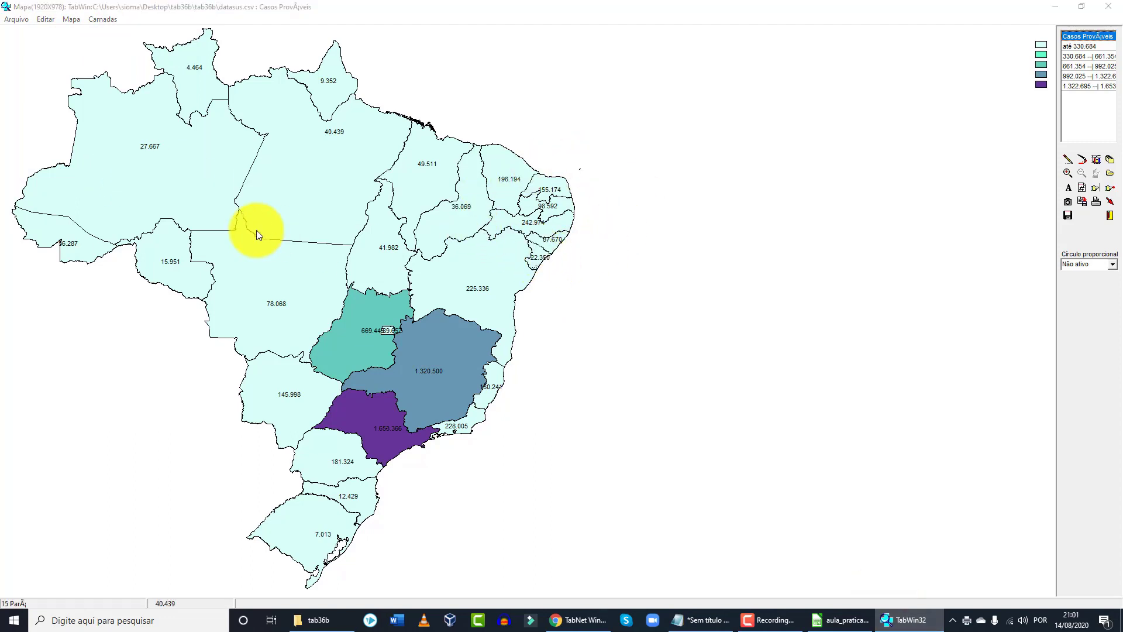
pyautogui.click(16, 20)
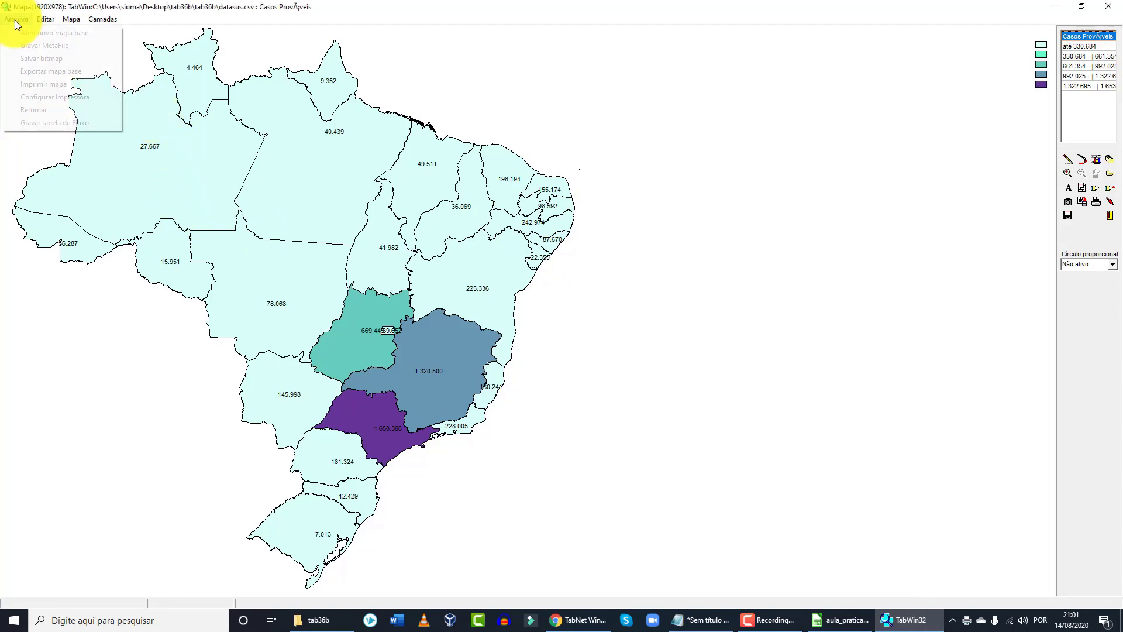
pyautogui.click(62, 86)
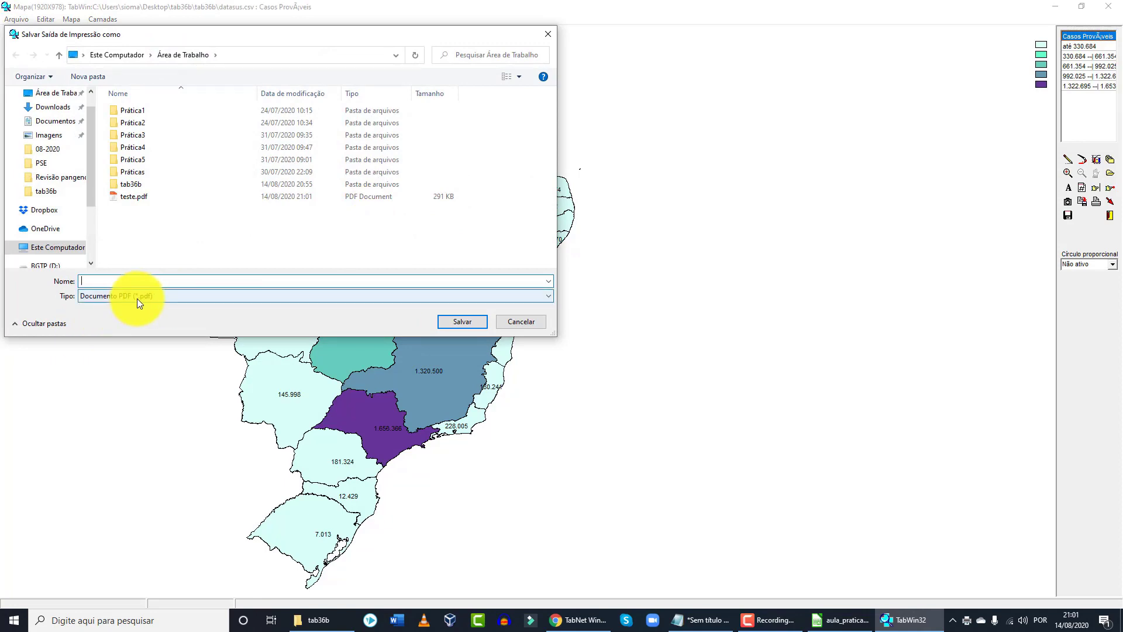
pyautogui.click(539, 325)
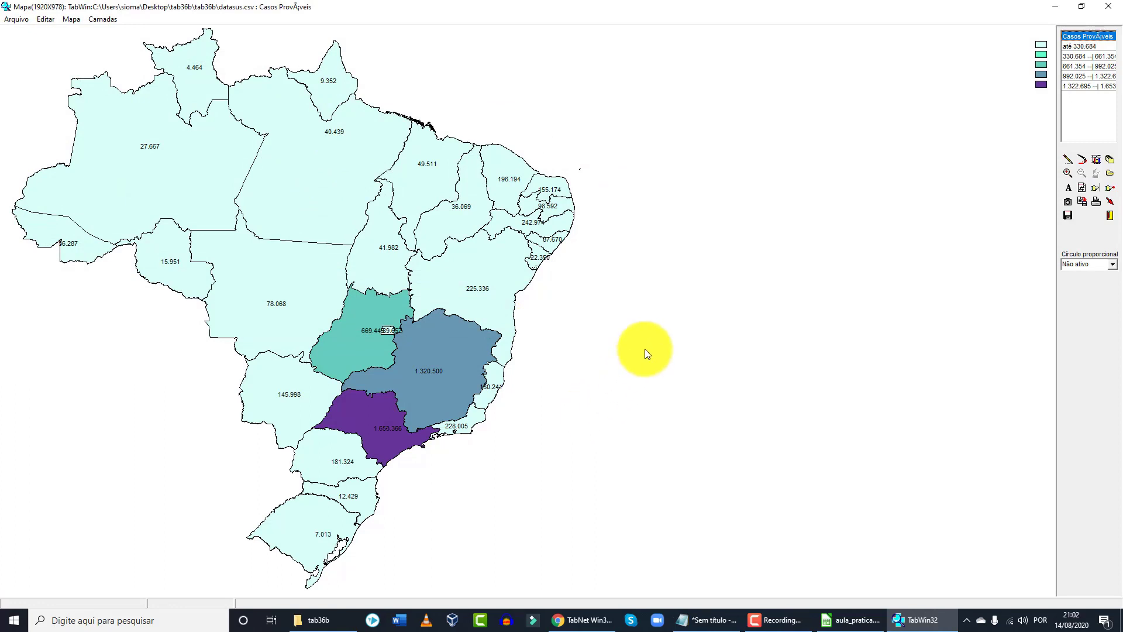
# Launch Paint and paste the captured screenshot of the TabWin map into a blank image.
pyautogui.click(125, 619)
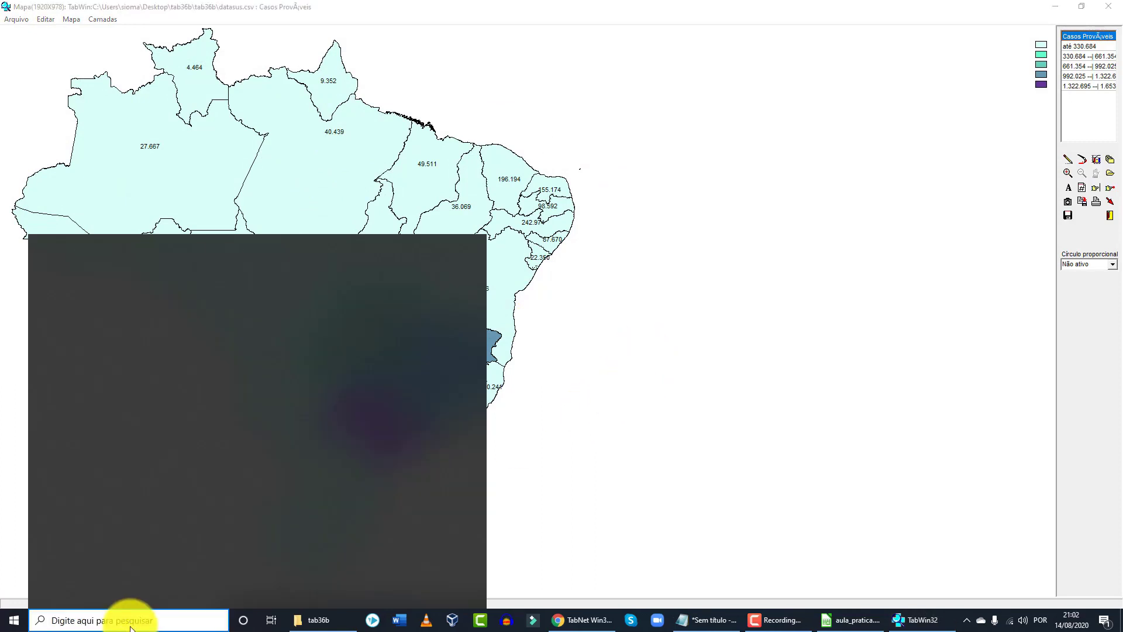
pyautogui.write('paint')
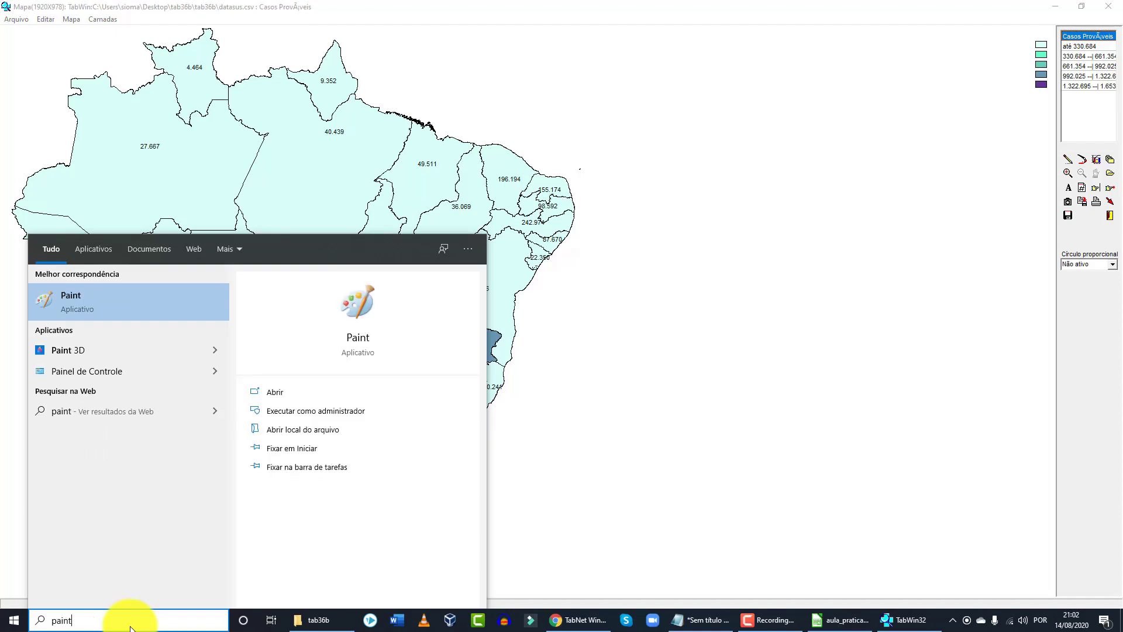
pyautogui.click(108, 309)
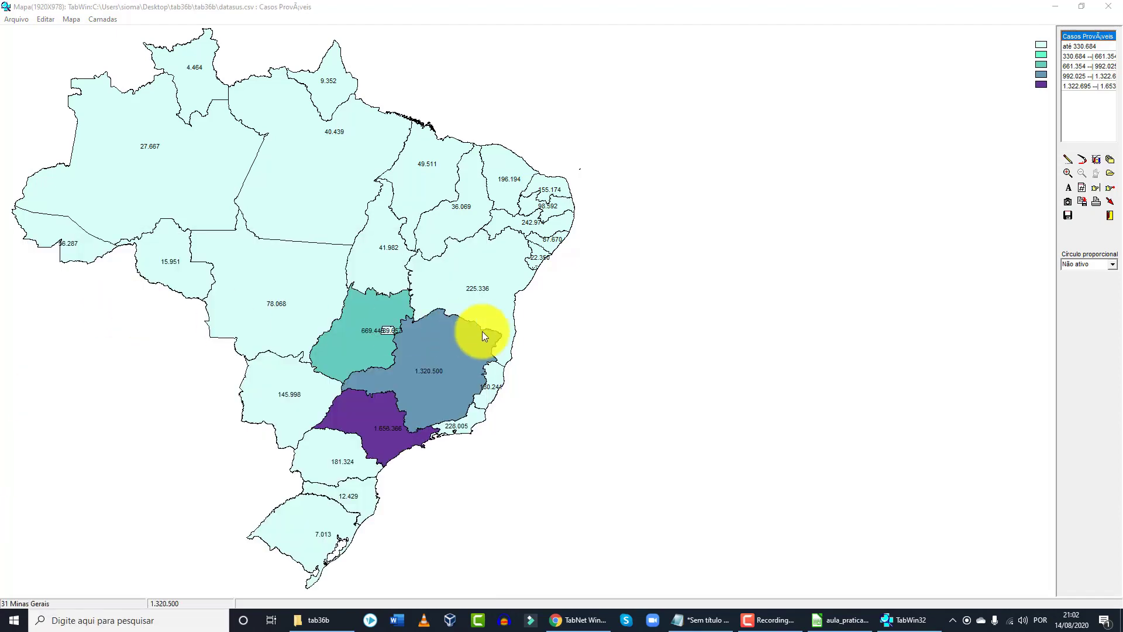
pyautogui.hotkey('ctrl', 'v')
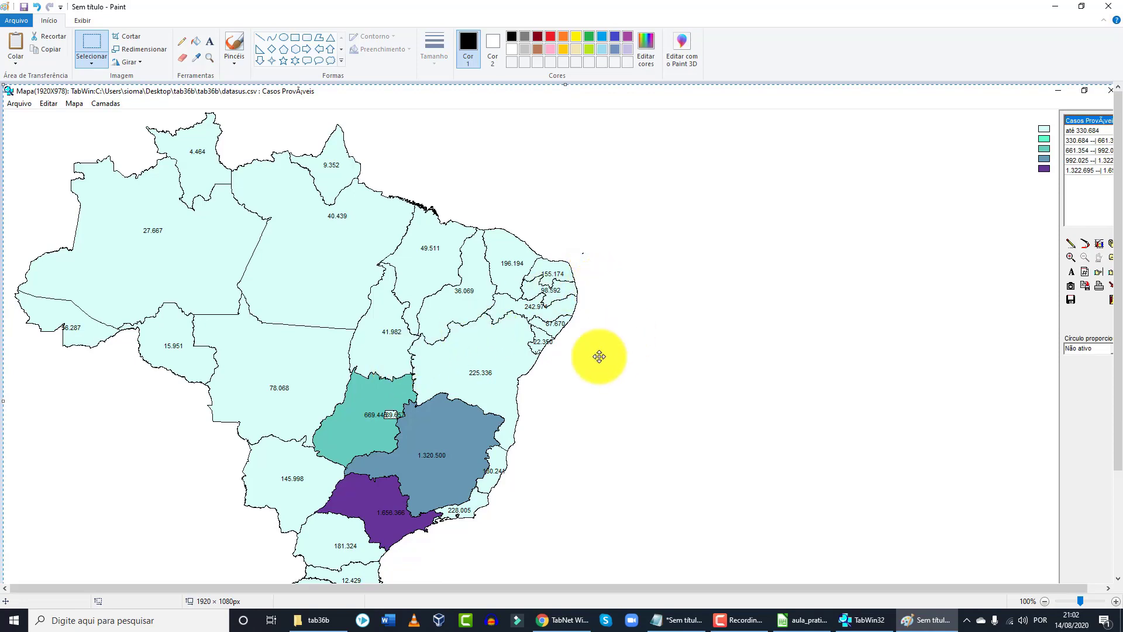
# Crop the pasted screenshot to the Brazil map, a selection of about 1035 × 953 px without the window's menus and legend.
pyautogui.scroll(-3, 494, 346)
pyautogui.scroll(3, 494, 349)
pyautogui.scroll(-3, 494, 348)
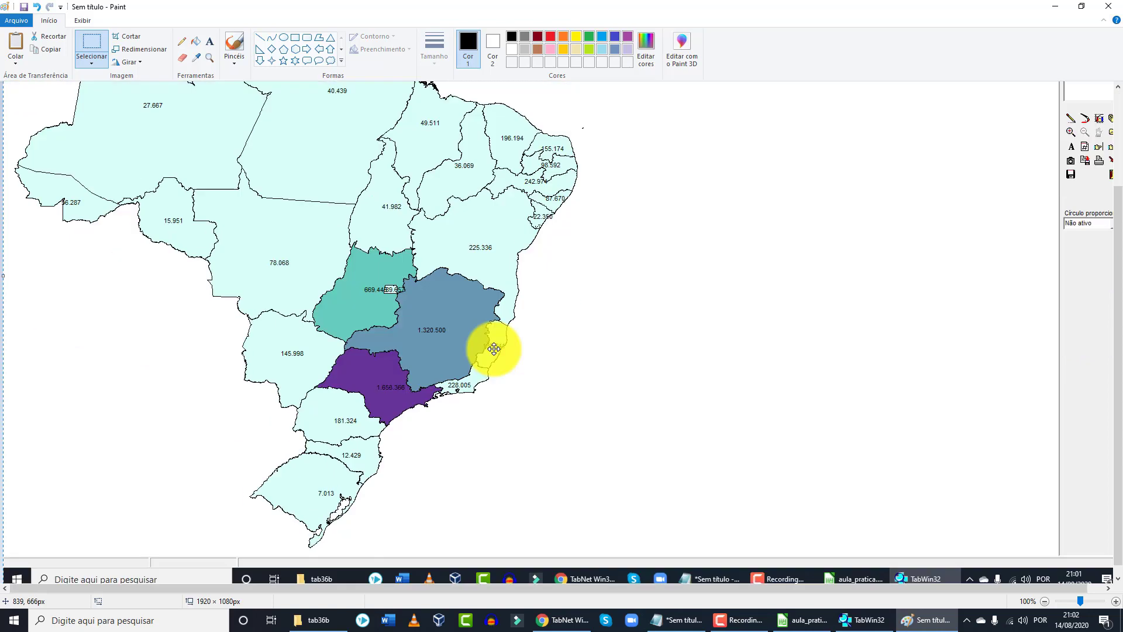
pyautogui.scroll(-2, 494, 345)
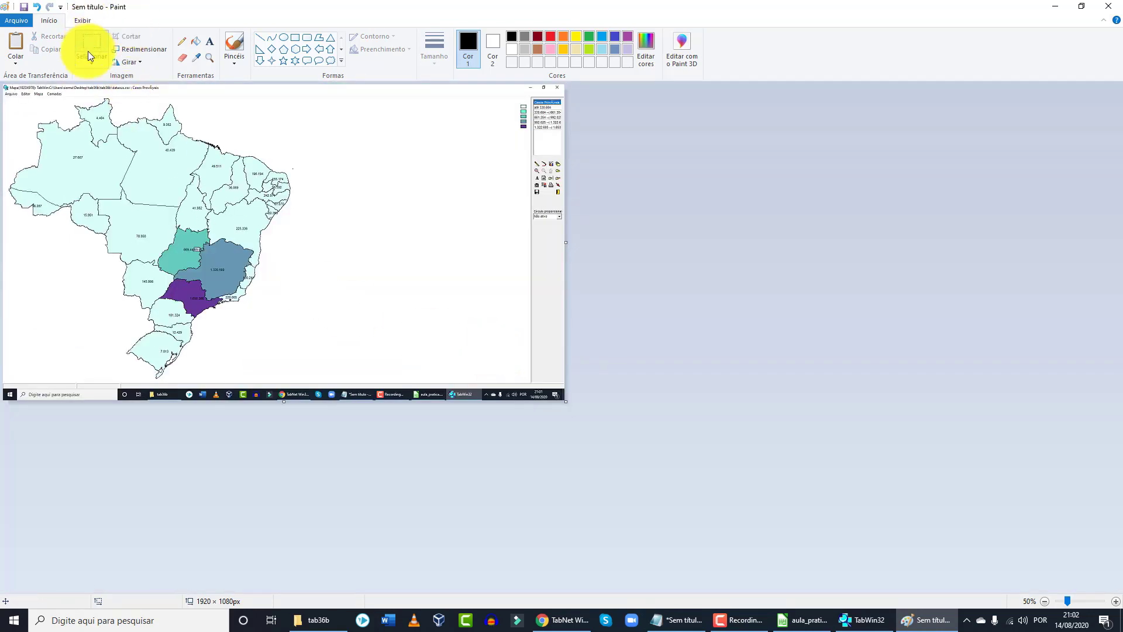
pyautogui.moveTo(6, 109); pyautogui.dragTo(288, 381)
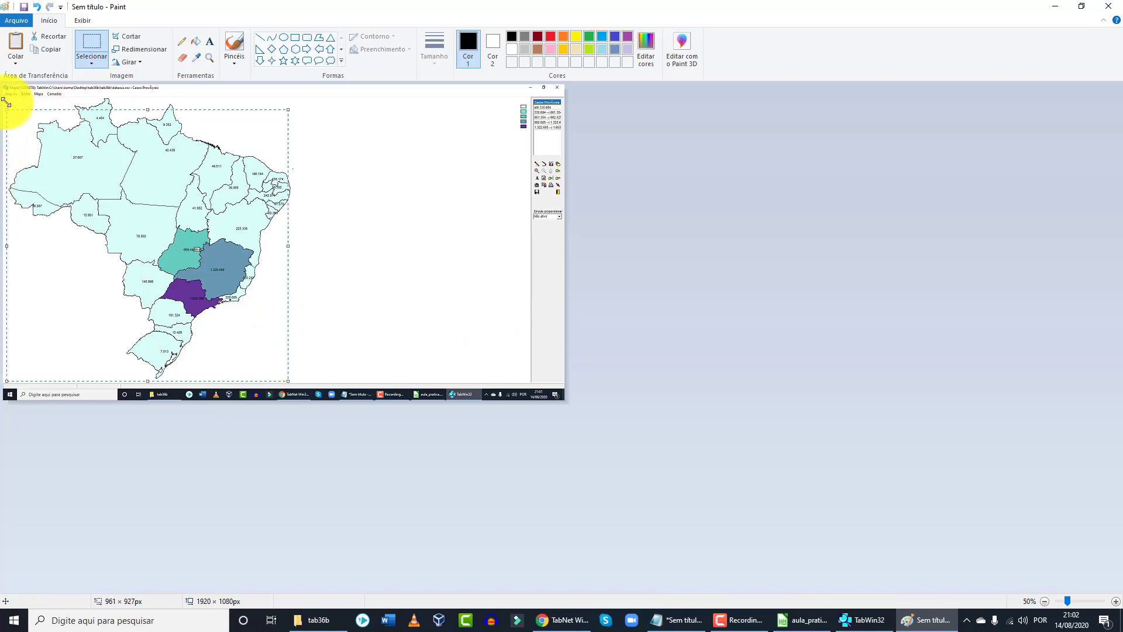
pyautogui.click(67, 100)
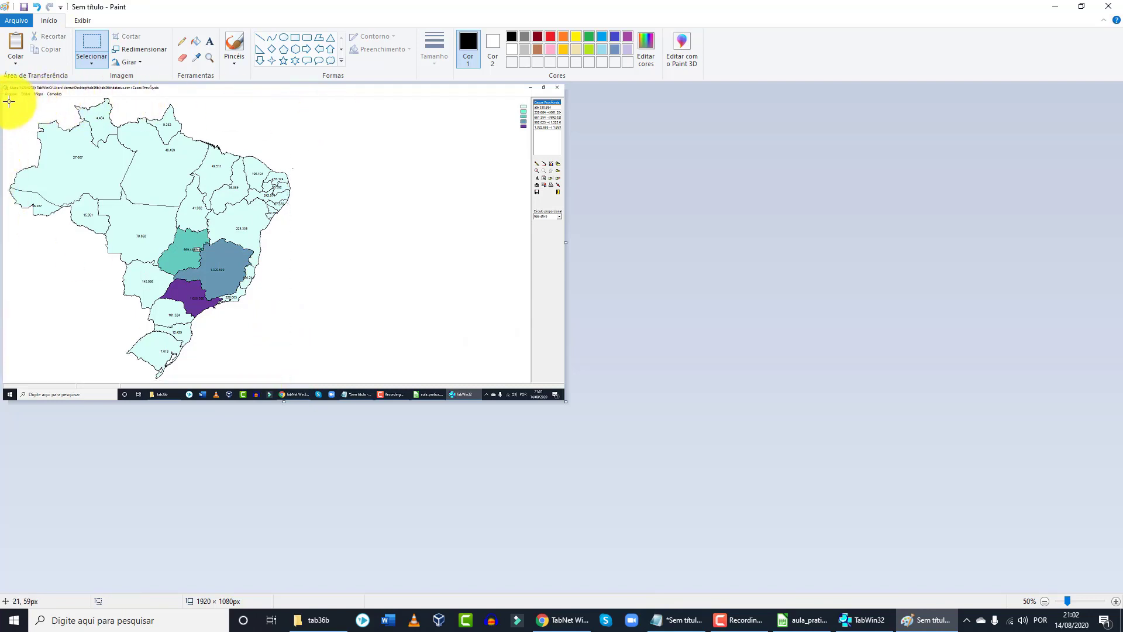
pyautogui.moveTo(9, 101); pyautogui.dragTo(312, 379)
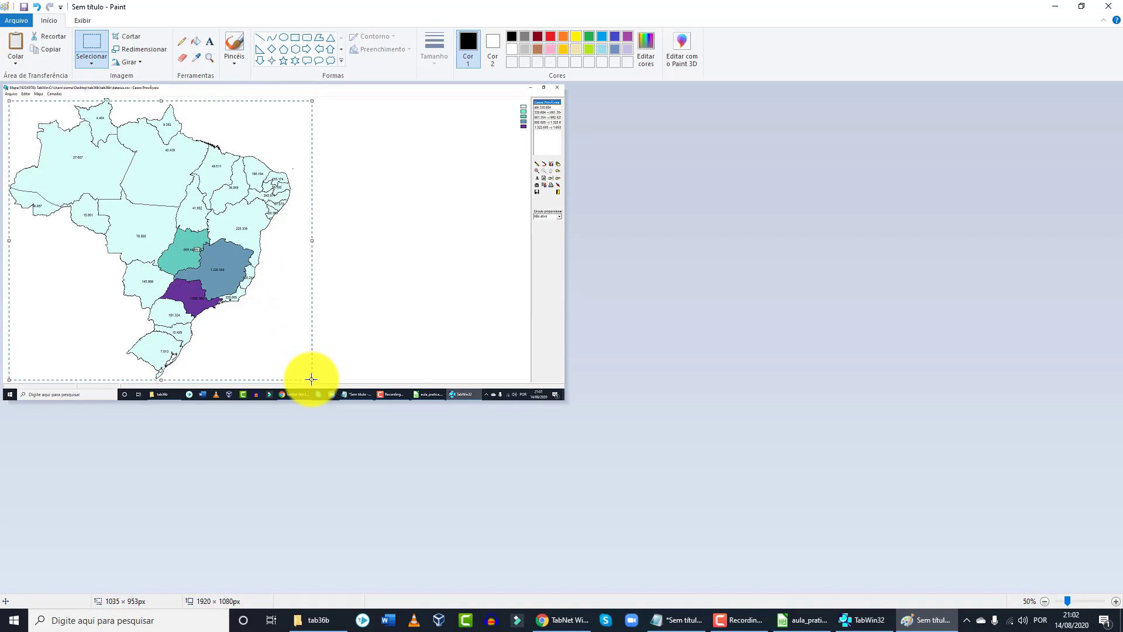
pyautogui.click(131, 38)
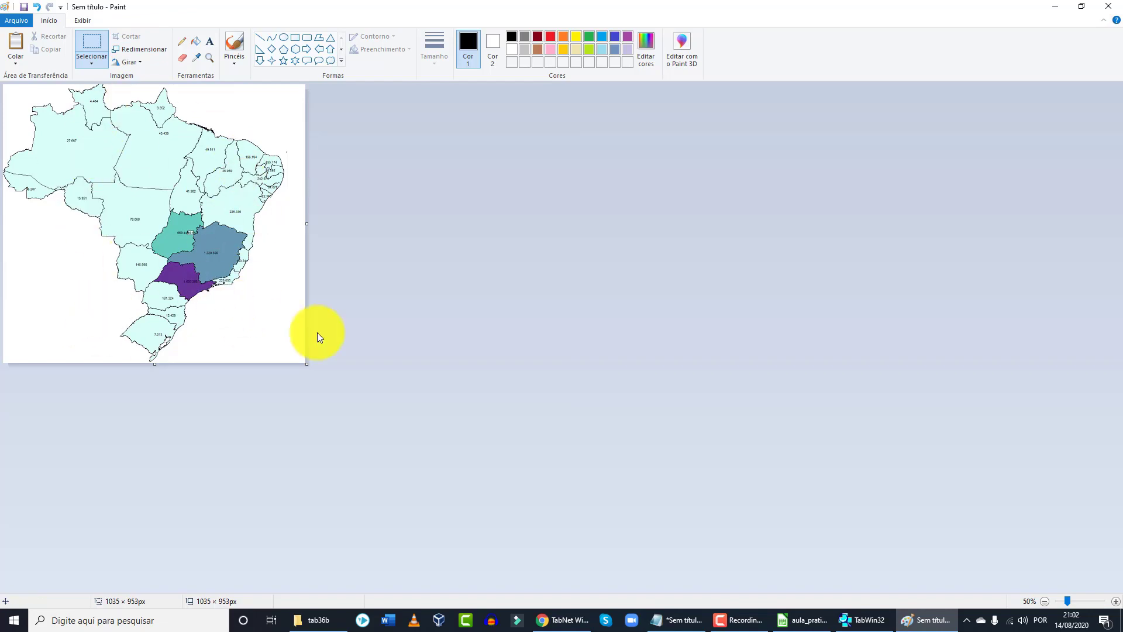
pyautogui.scroll(4, 309, 306)
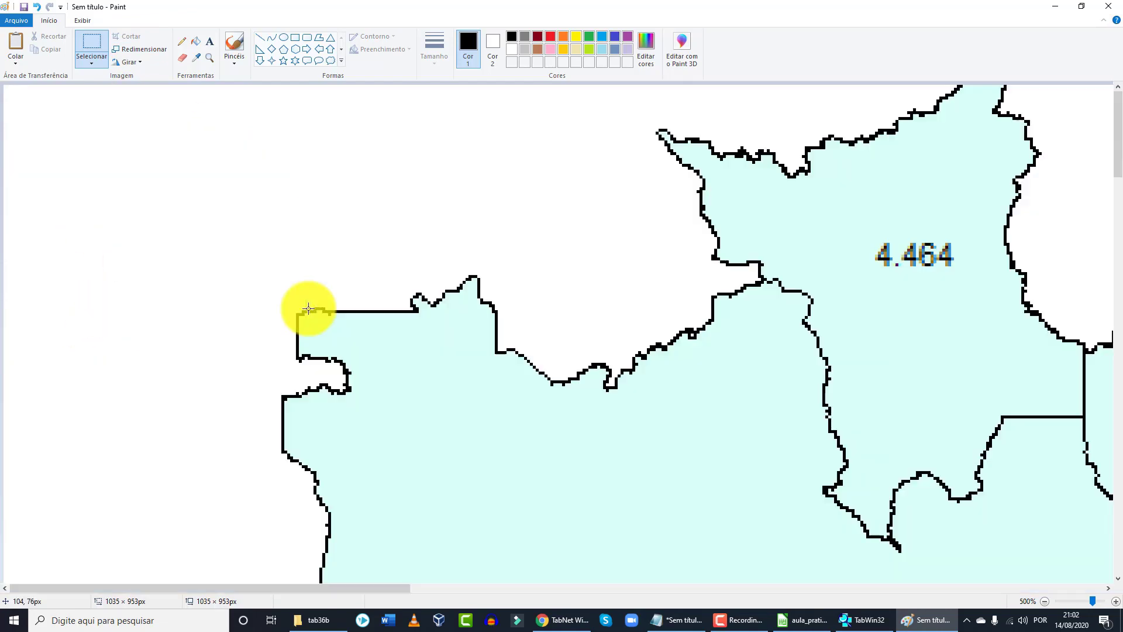
pyautogui.scroll(-3, 300, 308)
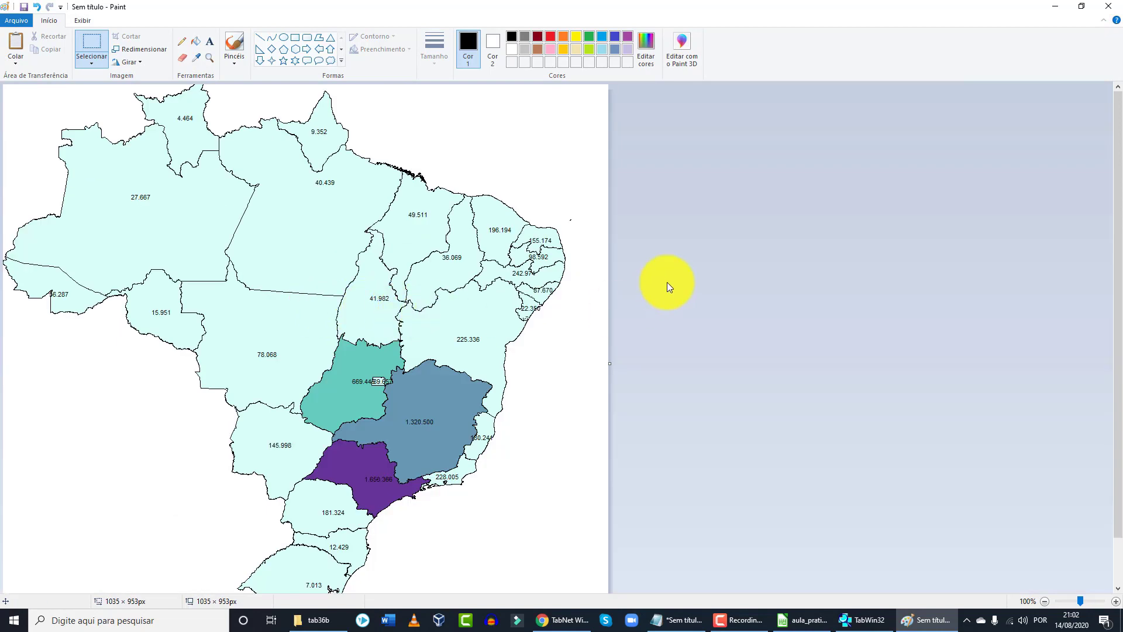